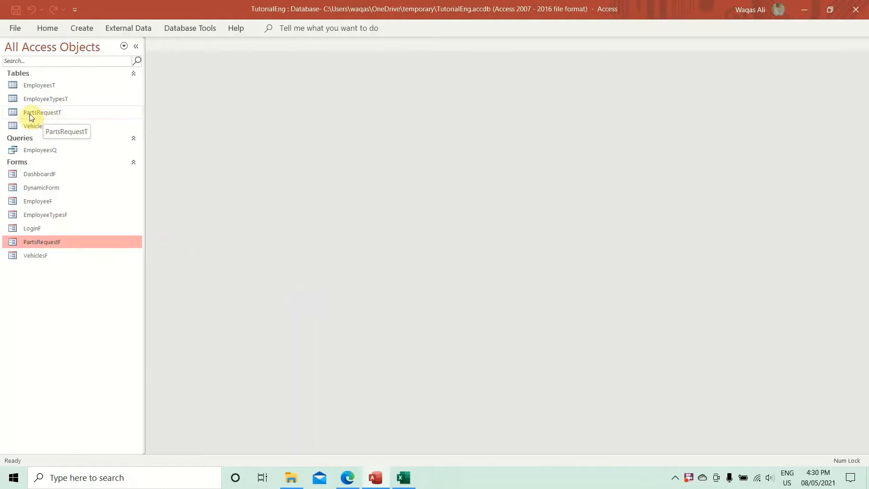
Step: Open the PartsRequestT table and examine its records from the first to the last
double_click(38, 115)
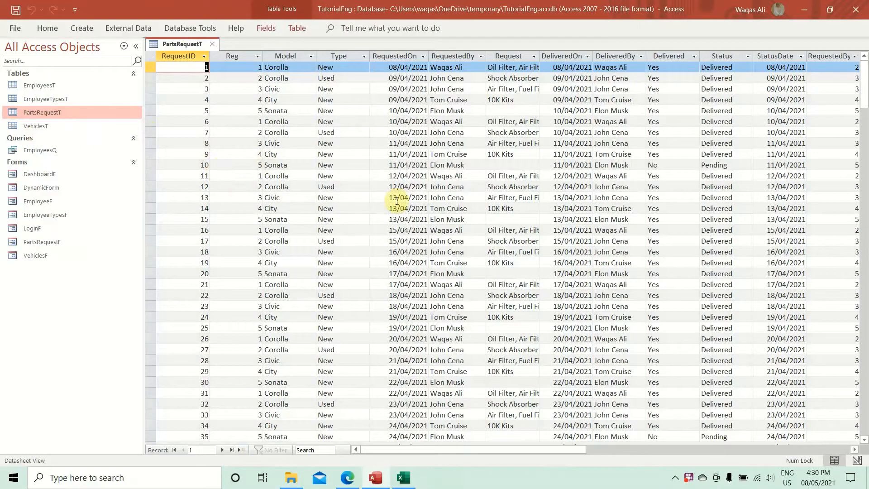
scroll(448, 215, "down", 2)
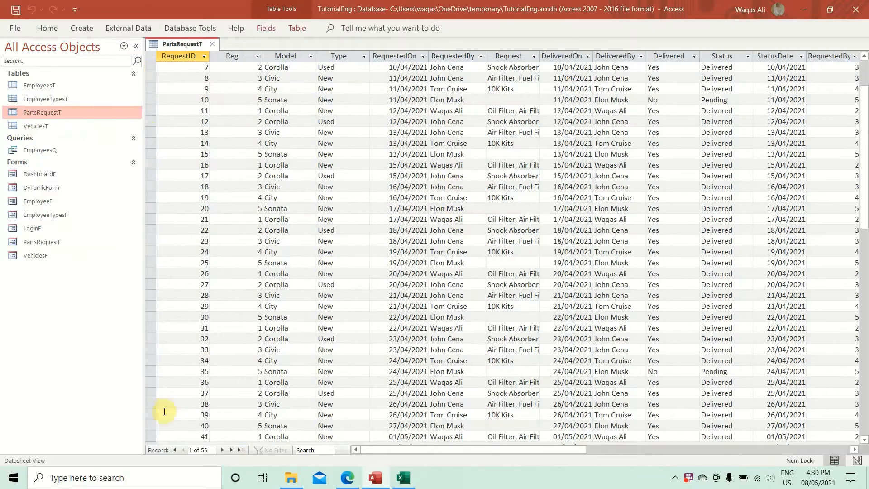
scroll(375, 284, "down", 5)
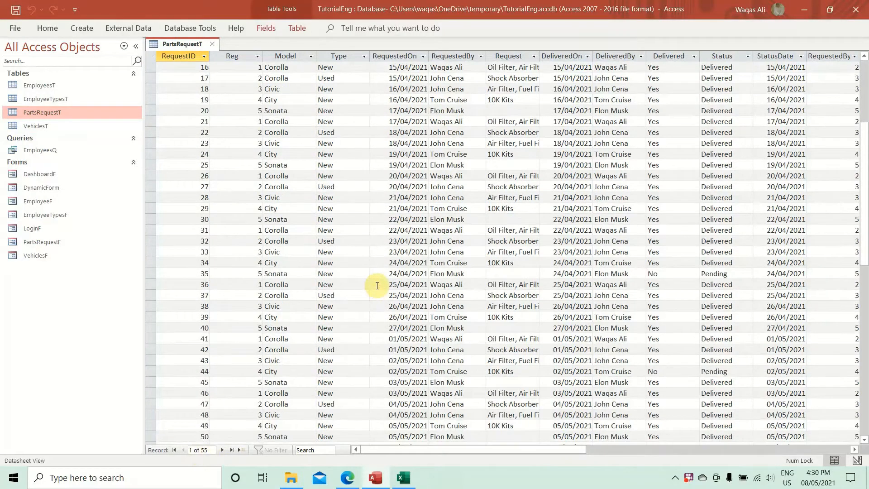
scroll(377, 285, "up", 3)
scroll(376, 285, "up", 4)
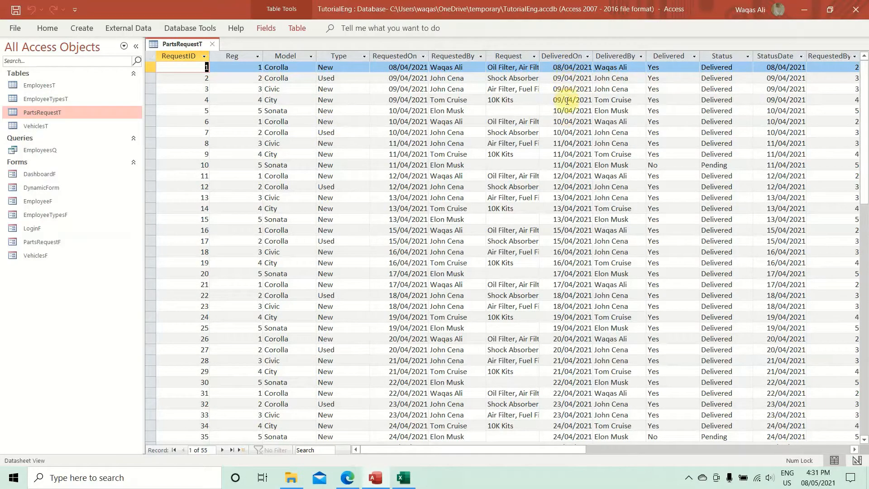
scroll(579, 267, "down", 5)
scroll(580, 267, "down", 2)
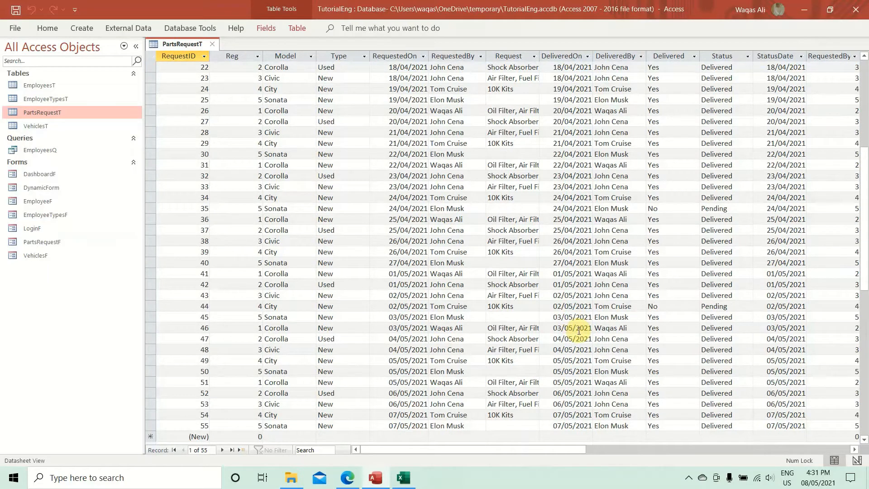
scroll(580, 324, "up", 7)
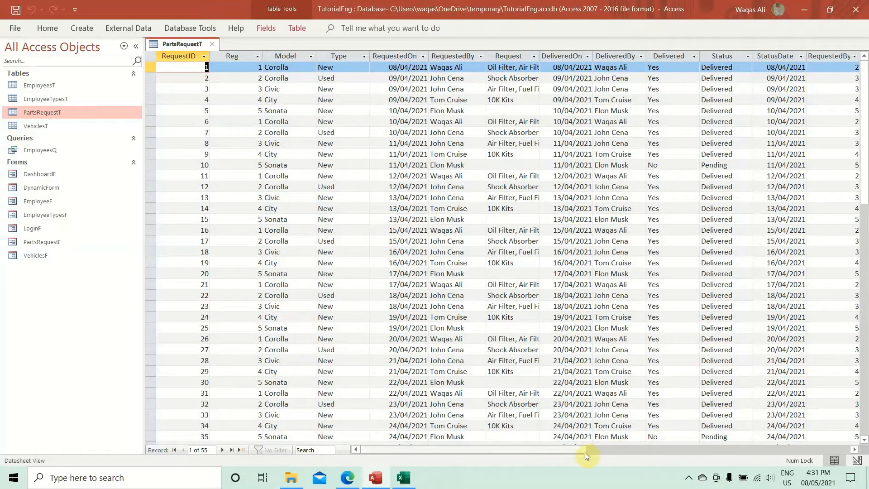
Step: Fit the RequestedByID column's width to its heading and compare its IDs with the RequestedBy column
left_click_drag(574, 451, 637, 446)
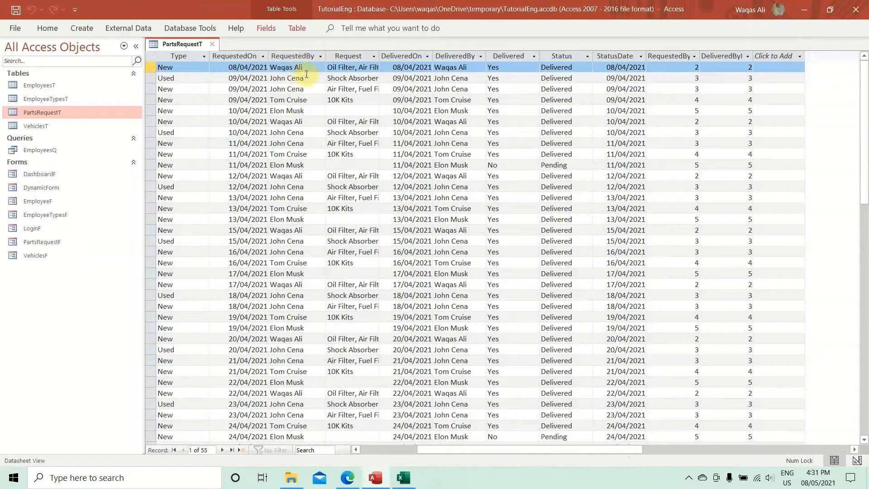
left_click(304, 58)
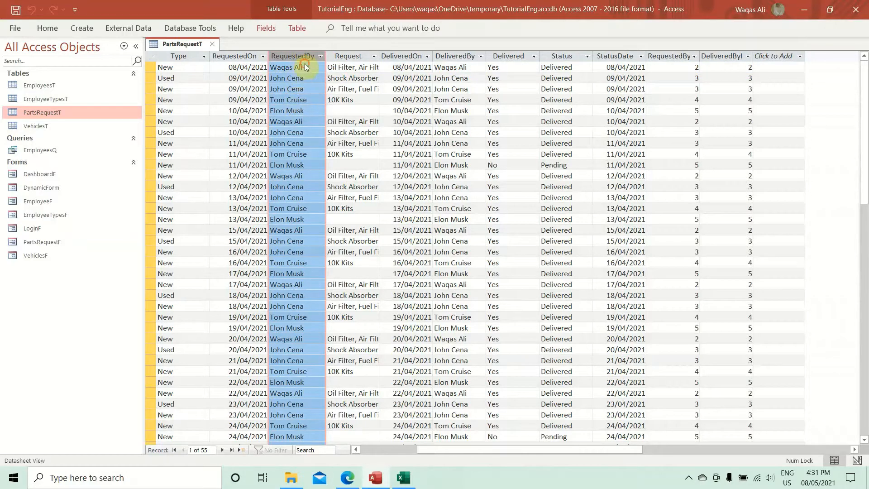
left_click(297, 86)
left_click(300, 273)
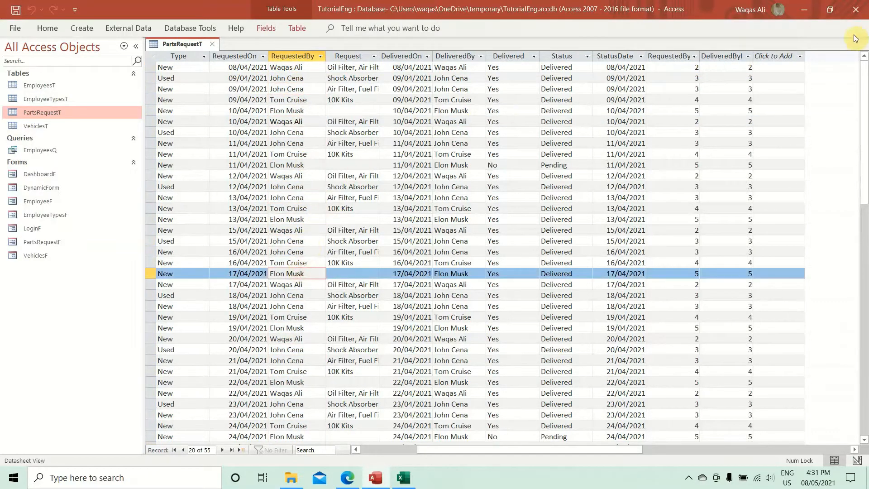
double_click(702, 58)
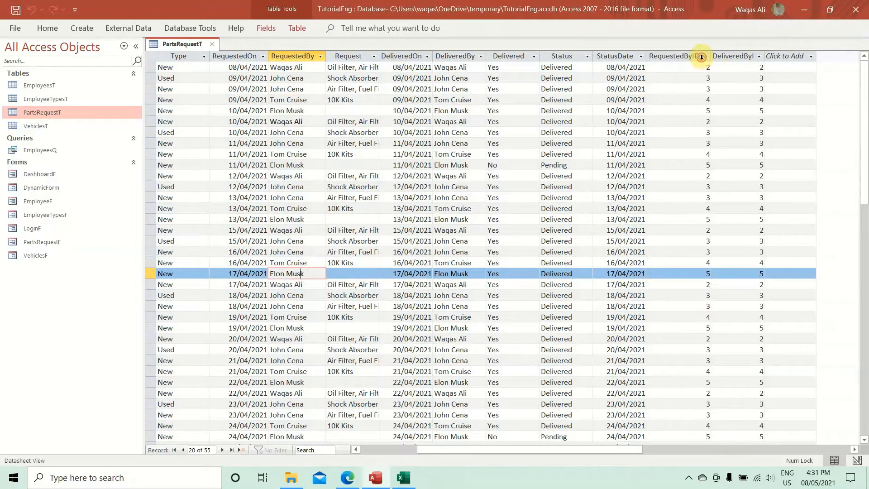
left_click(695, 56)
left_click(692, 113)
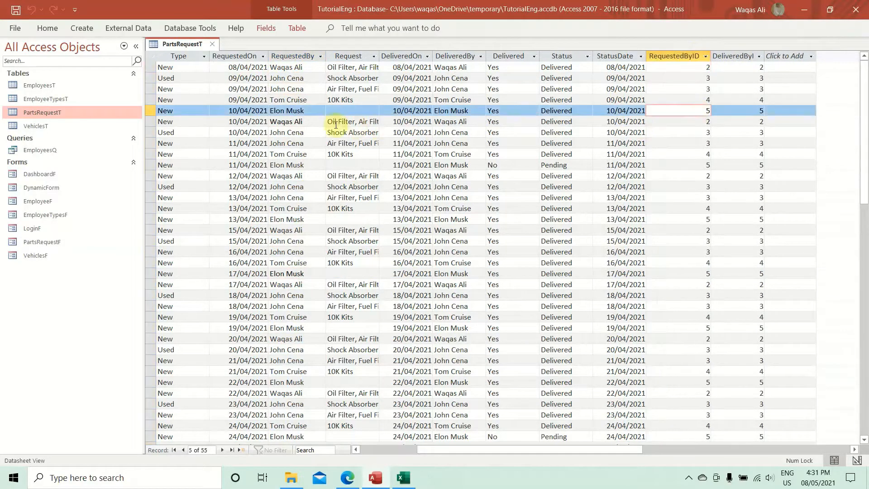
left_click(300, 122)
left_click_drag(630, 453, 541, 448)
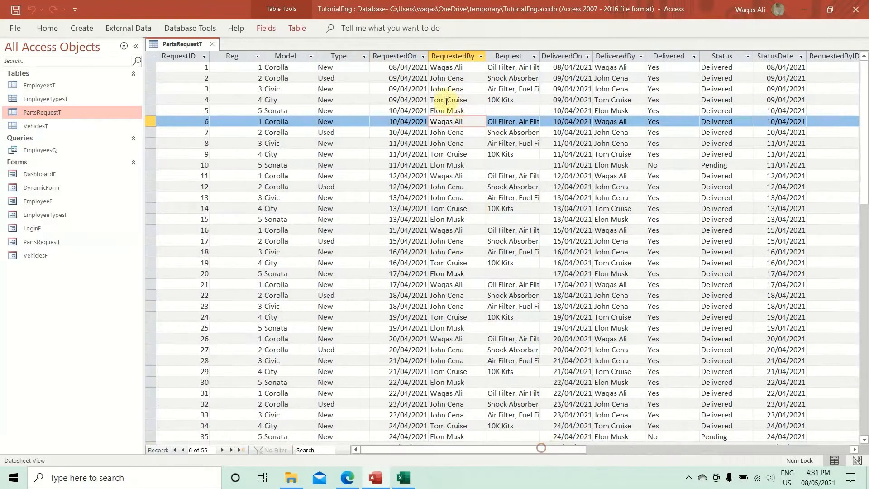
Step: Check the RequestedOn, RequestedBy and Status fields of the first two records and close the PartsRequestT table
left_click(413, 79)
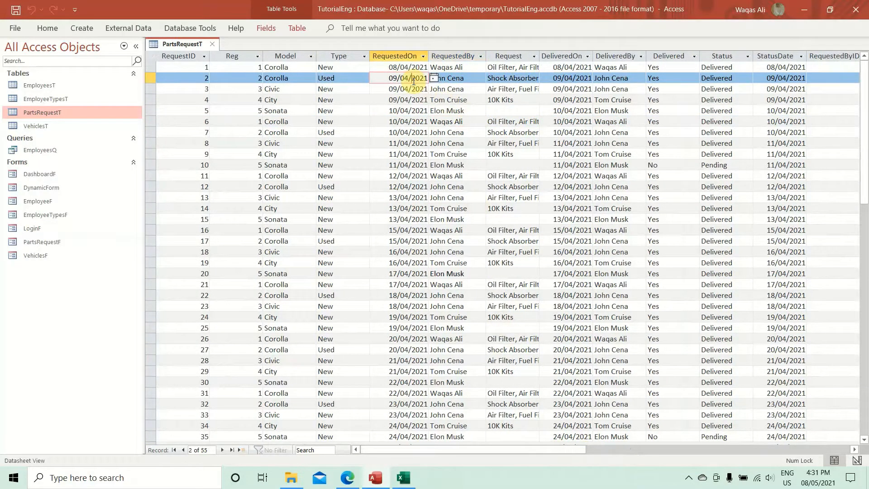
left_click(473, 78)
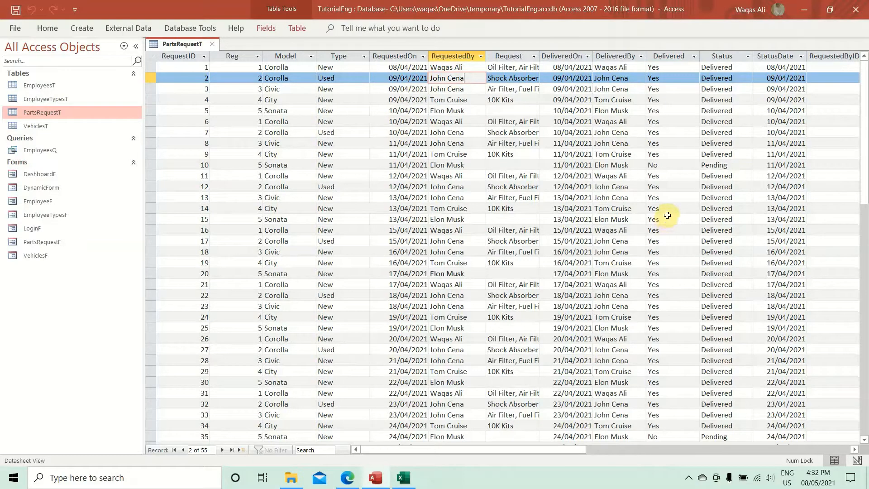
left_click(741, 68)
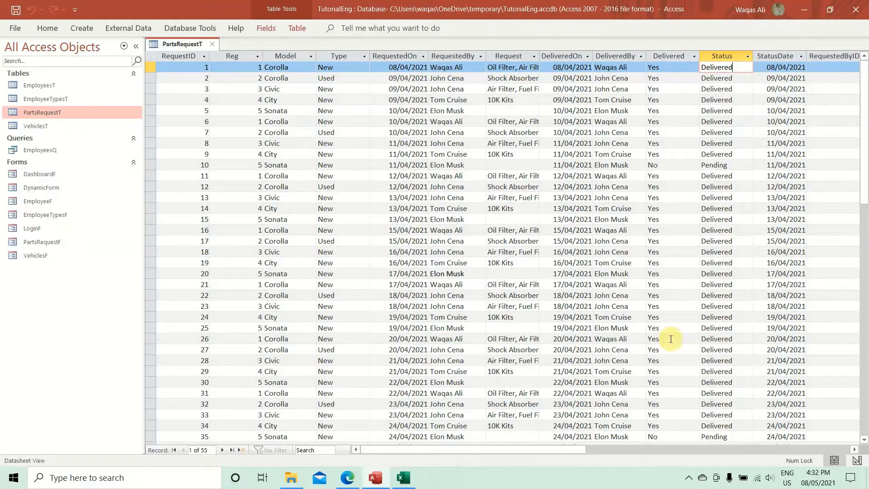
left_click_drag(567, 451, 477, 431)
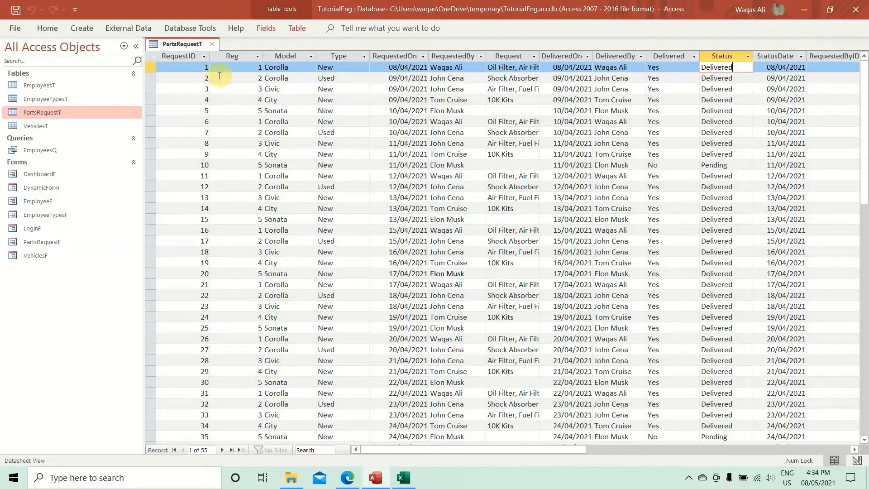
left_click(212, 44)
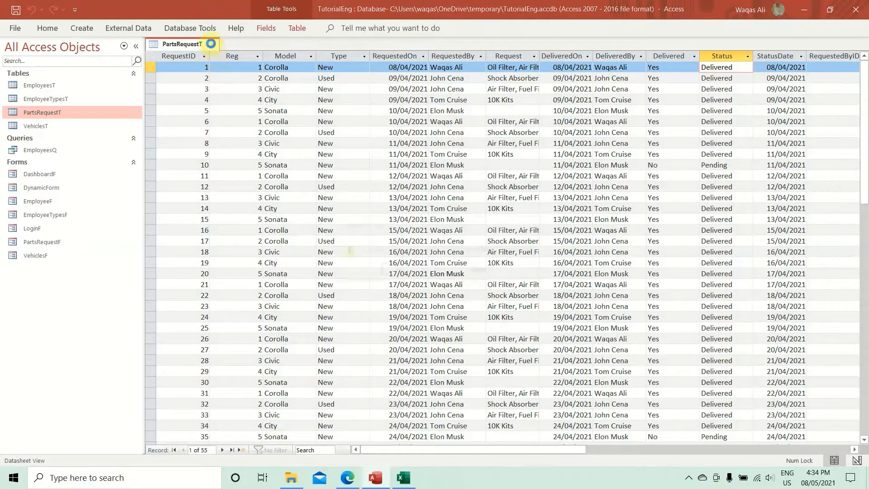
left_click(428, 270)
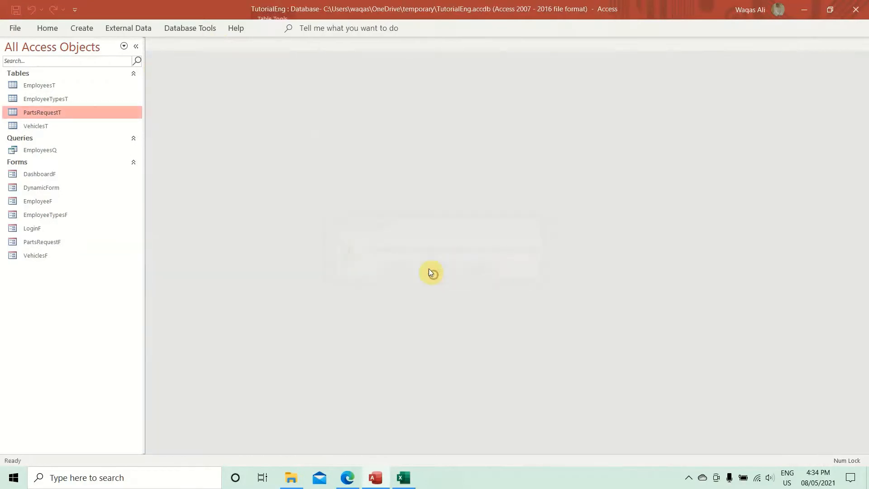
Step: Create a blank report in Design View and widen it to about 21.5 cm
left_click(83, 30)
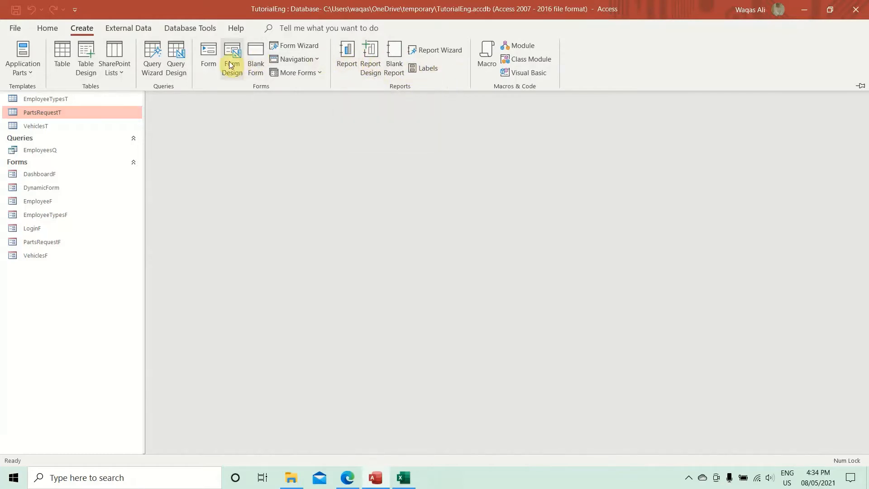
left_click(375, 53)
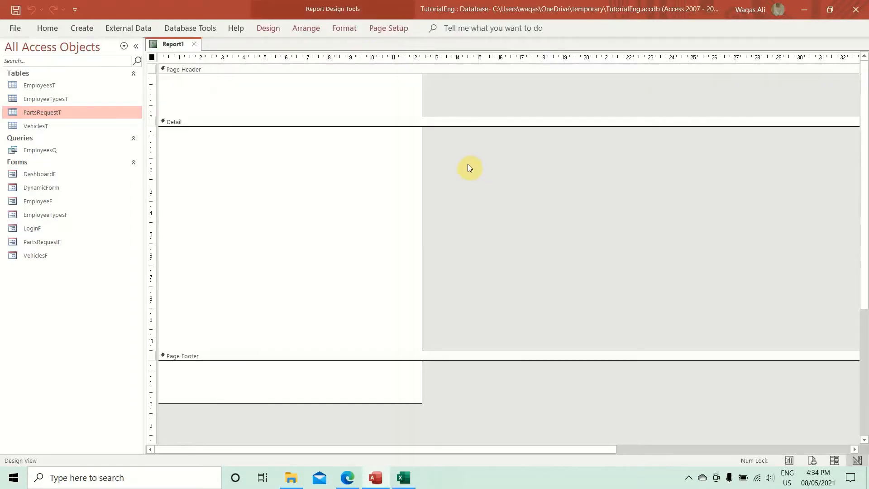
left_click_drag(422, 176, 617, 191)
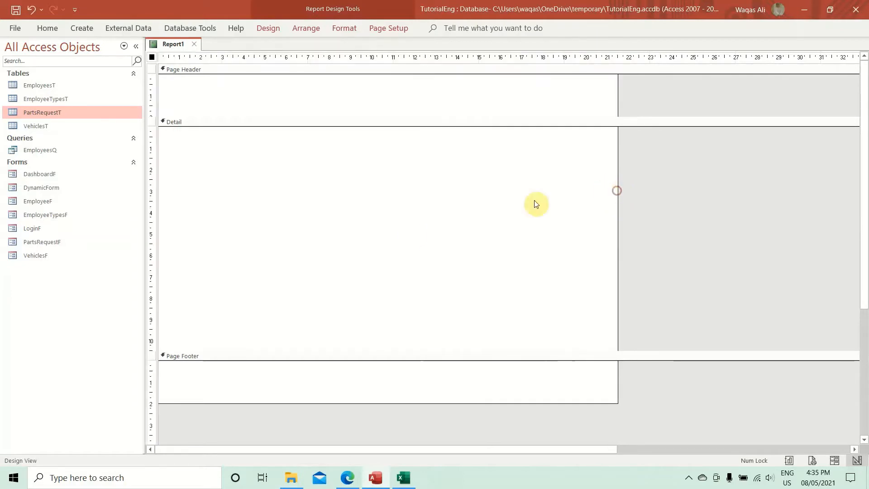
Step: Collapse the Page Footer section to zero height and shrink the Page Header to about 1.1 cm
left_click(322, 401)
left_click_drag(323, 397, 319, 346)
left_click_drag(325, 118, 322, 94)
left_click(304, 205)
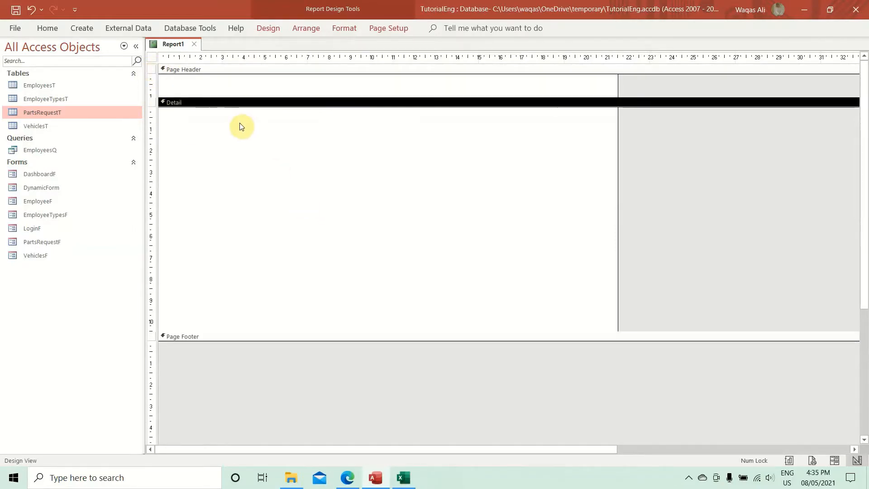
Step: Check the empty report in Report View and return to Design View
right_click(166, 45)
left_click(201, 97)
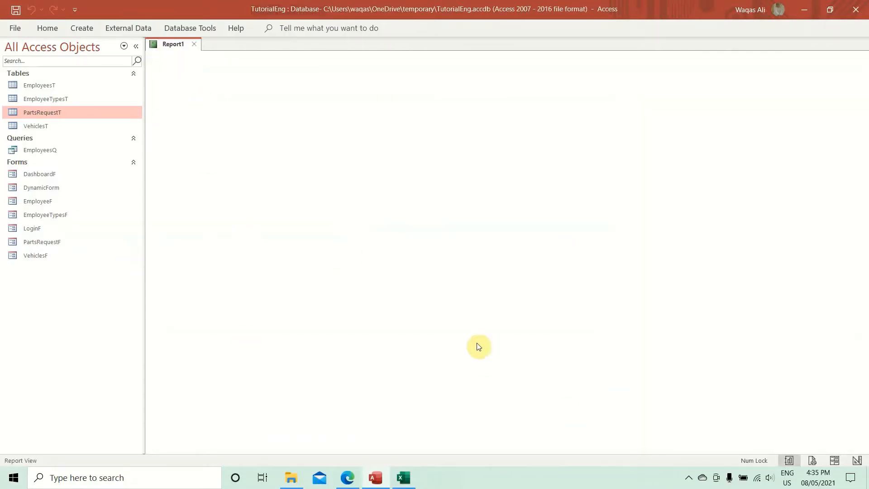
right_click(484, 215)
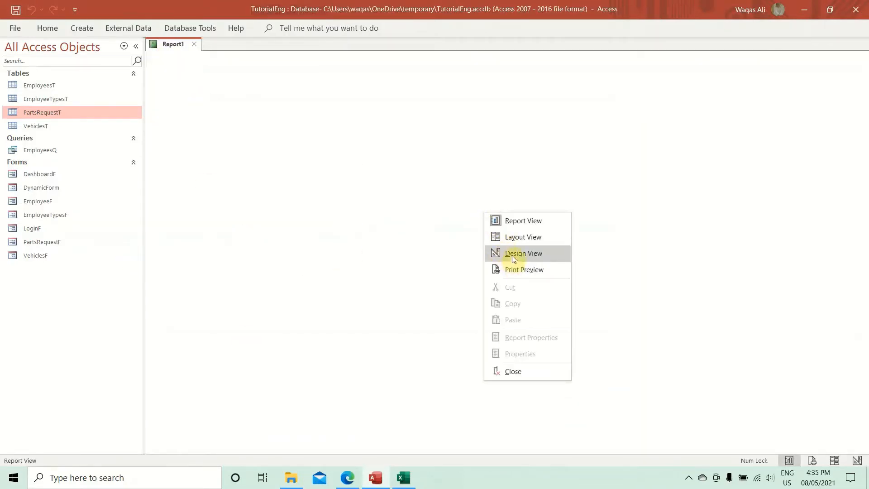
left_click(514, 259)
Step: Narrow the navigation pane slightly and open the Query Builder for the whole report's Record Source
left_click_drag(145, 74, 121, 75)
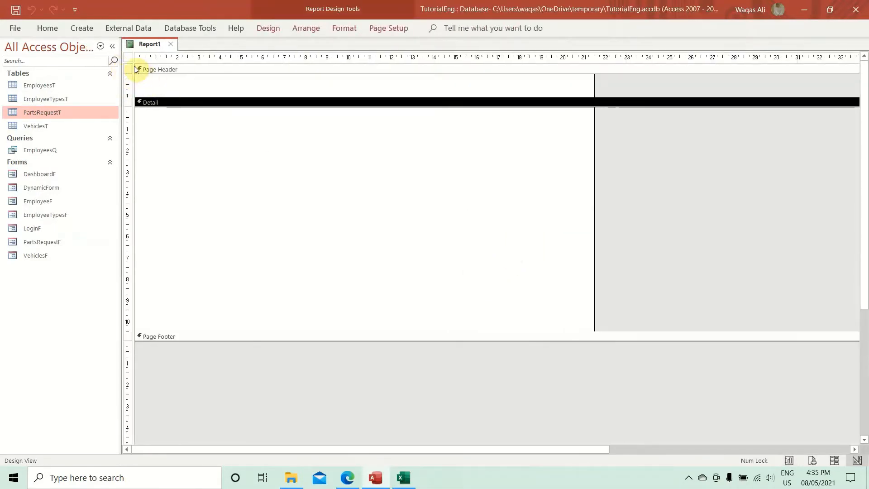
left_click(129, 57)
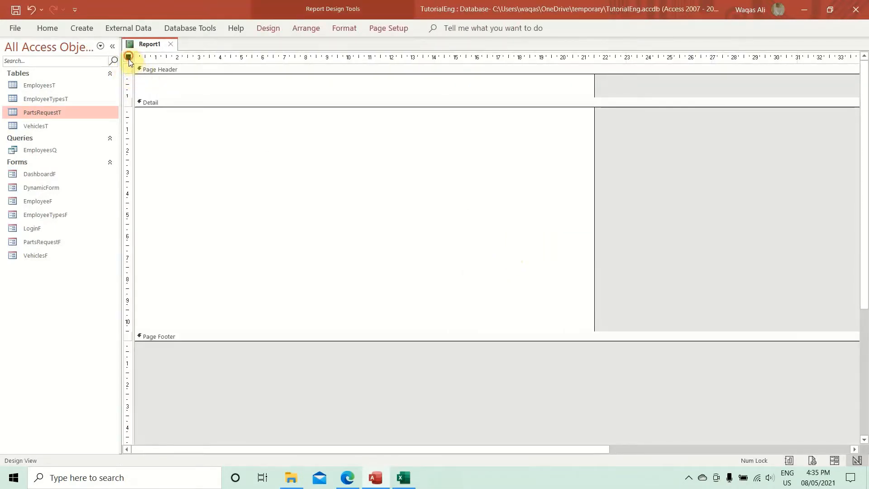
left_click(270, 30)
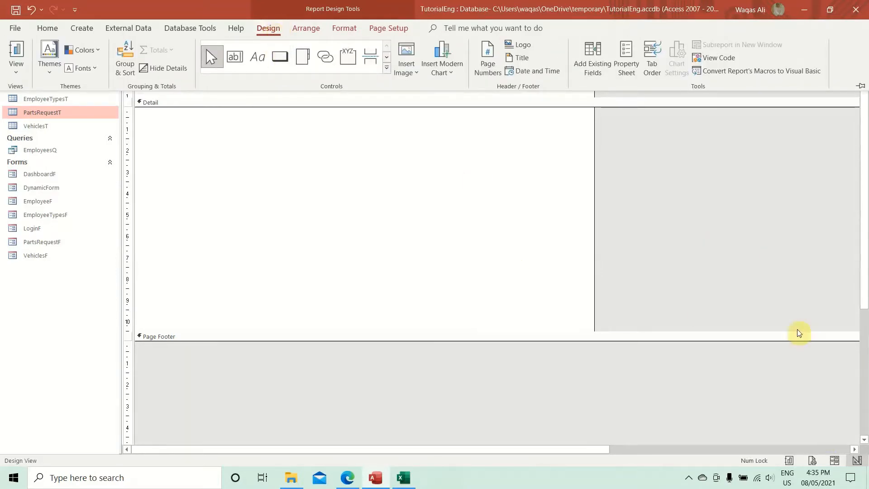
left_click(626, 63)
left_click(736, 98)
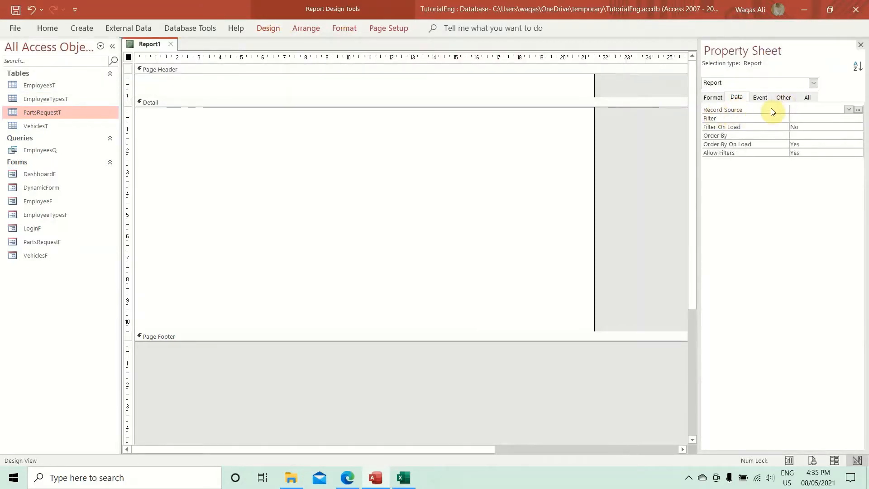
left_click(849, 110)
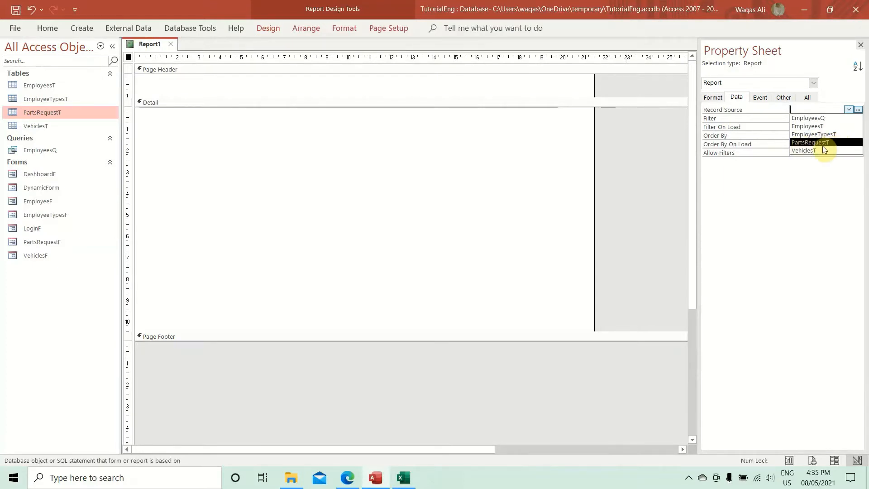
left_click(859, 110)
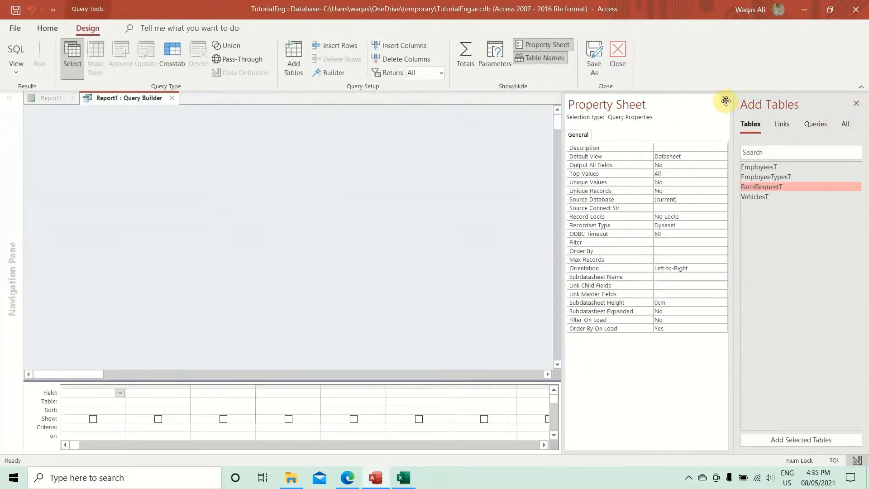
Step: Close the query's property sheet, add the PartsRequestT table and enlarge its field list to show every field
left_click(725, 99)
double_click(767, 186)
left_click_drag(86, 191, 86, 284)
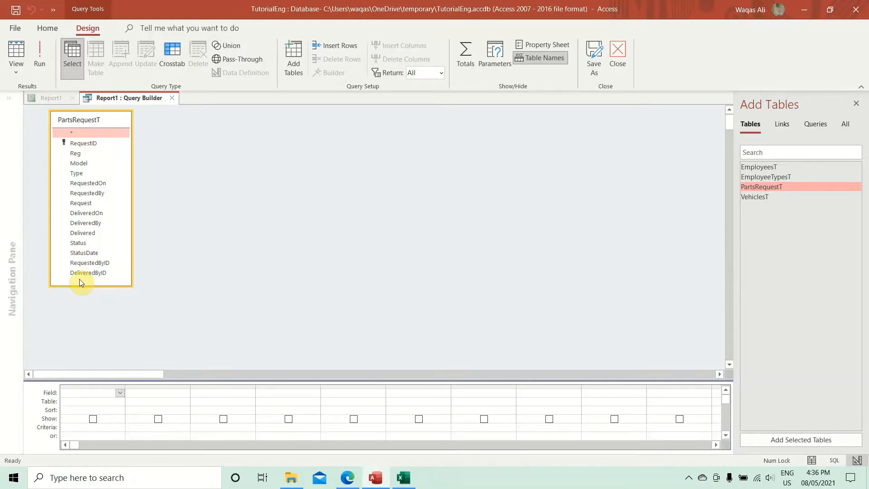
Step: Add all PartsRequestT fields from RequestID through StatusDate to the query grid in listed order, leaving out RequestedByID and DeliveredByID
left_click(90, 144)
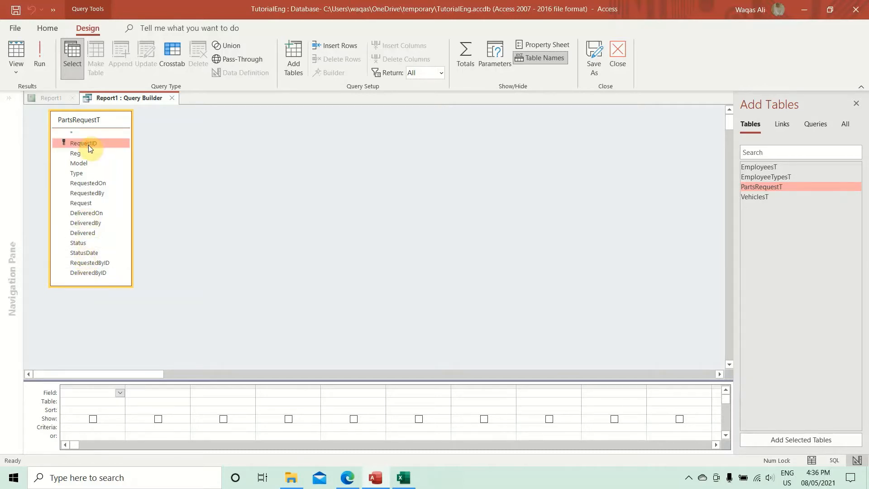
double_click(77, 156)
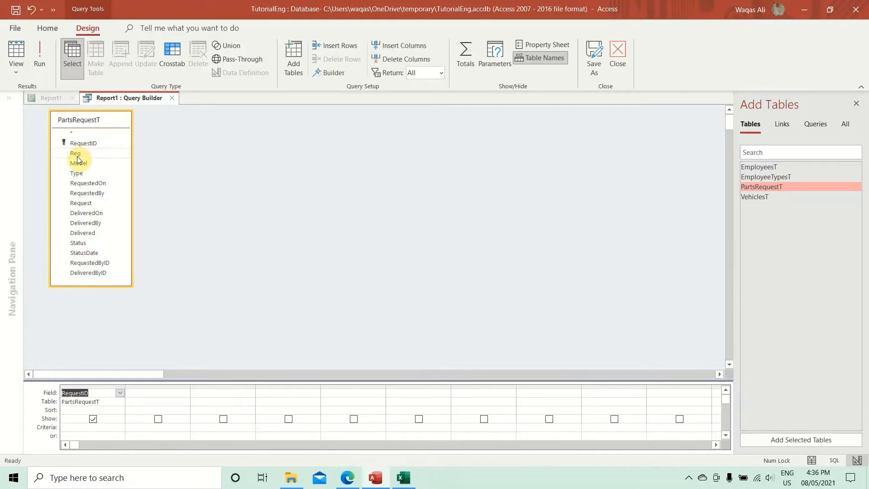
double_click(79, 163)
double_click(81, 172)
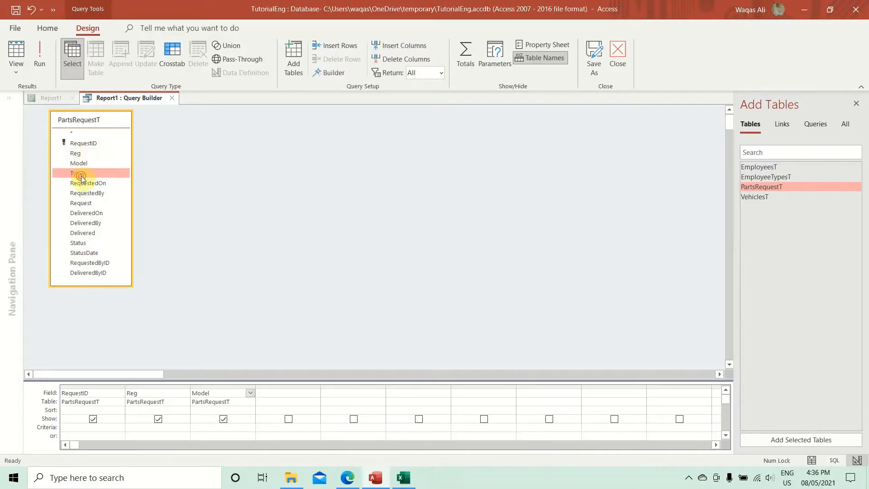
double_click(82, 183)
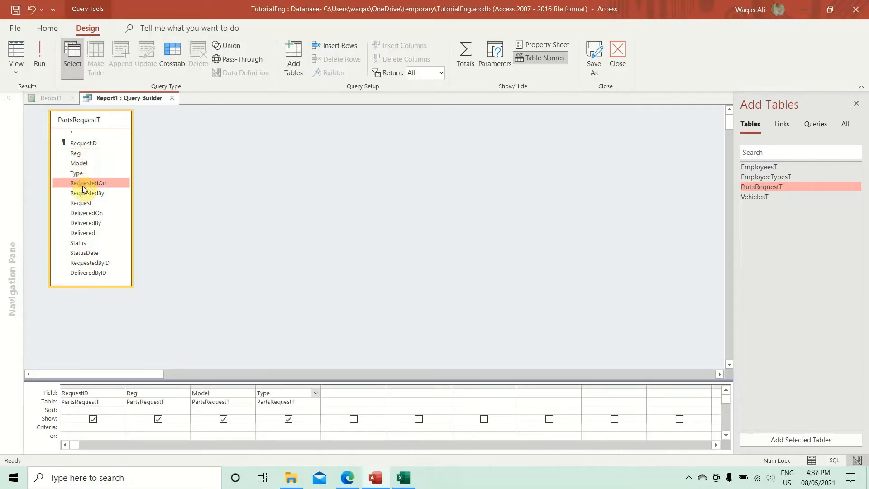
double_click(84, 193)
double_click(82, 203)
double_click(89, 215)
double_click(91, 224)
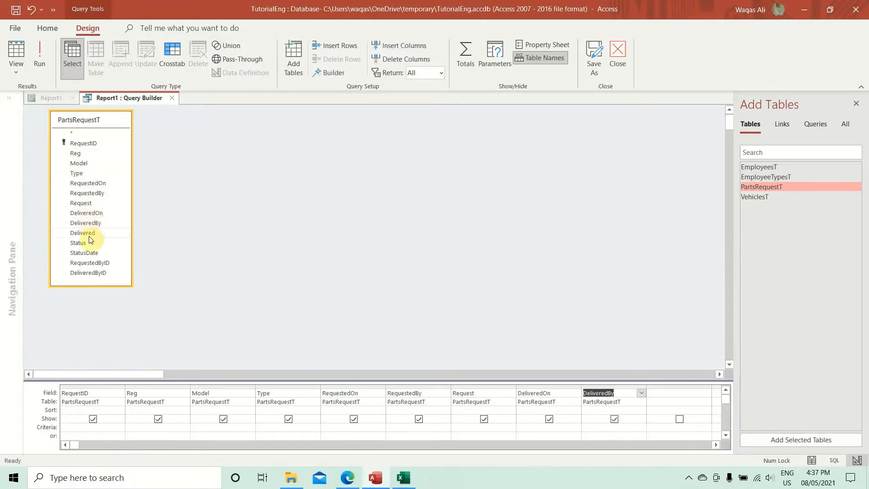
double_click(84, 233)
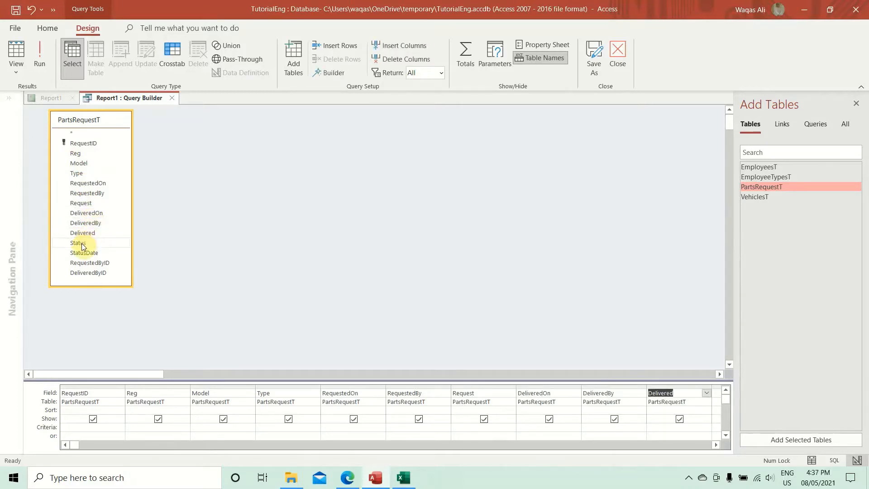
double_click(83, 244)
double_click(88, 253)
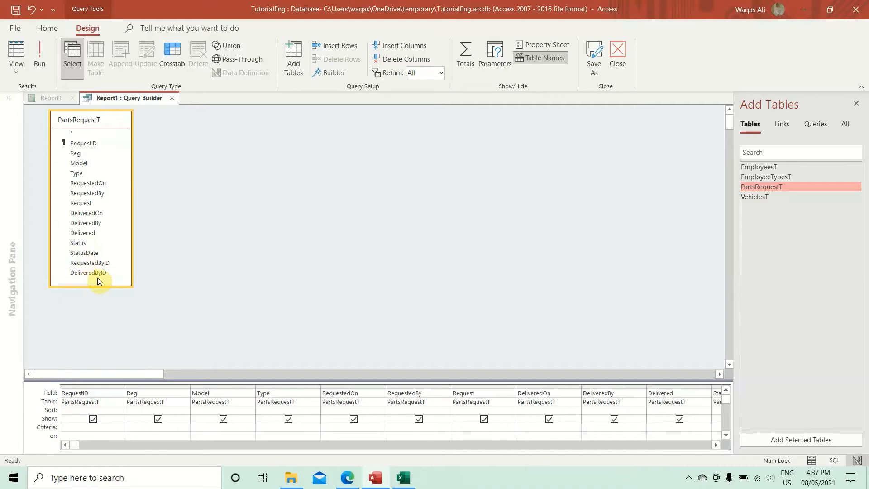
Step: Close the Add Tables pane and enlarge the query design grid upward
left_click(856, 103)
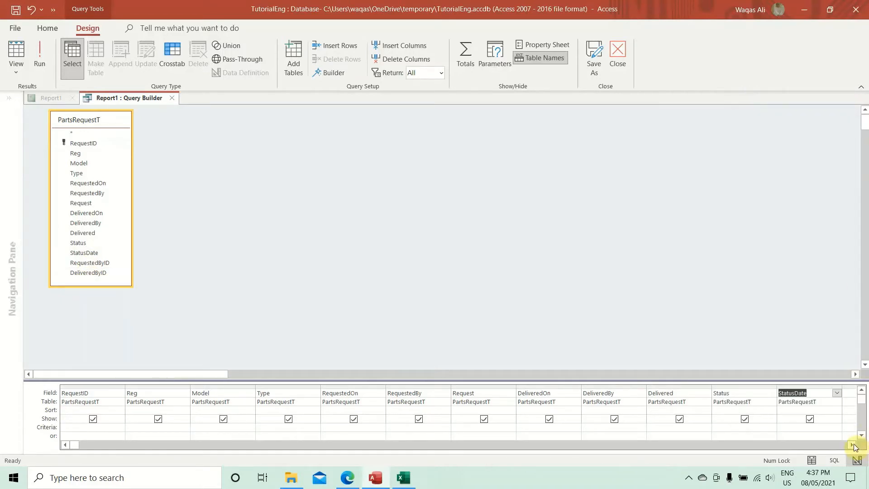
left_click(852, 445)
left_click_drag(721, 380, 703, 341)
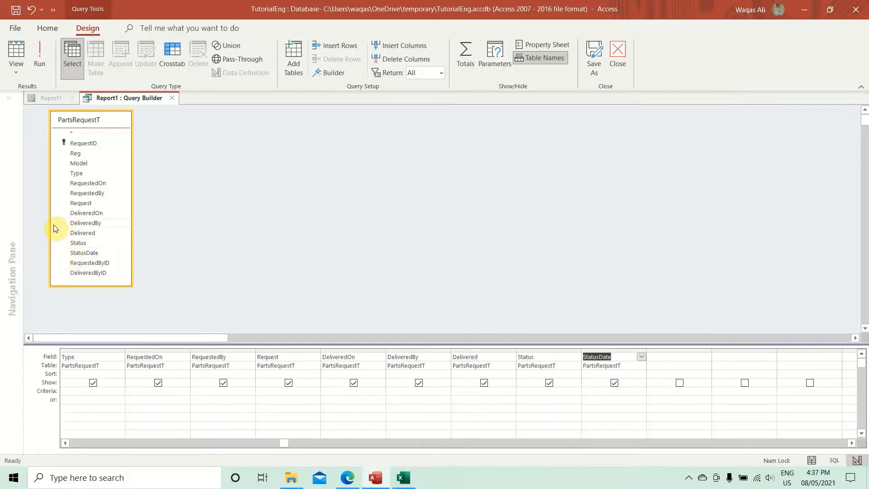
left_click(169, 442)
Step: Run the query, examine the RequestedOn and DeliveredOn dates in the datasheet, and return to Design View
left_click(39, 63)
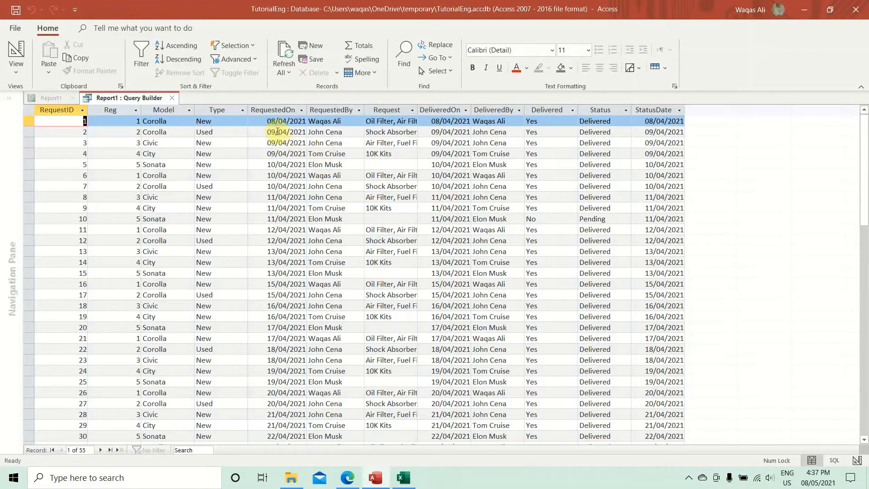
left_click(264, 120)
left_click_drag(264, 120, 319, 166)
left_click_drag(430, 165, 481, 167)
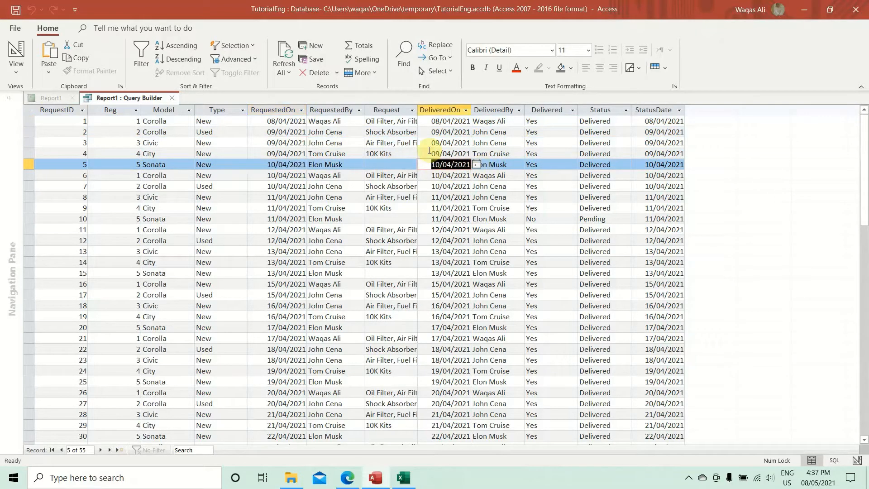
left_click_drag(431, 153, 447, 140)
left_click(445, 141)
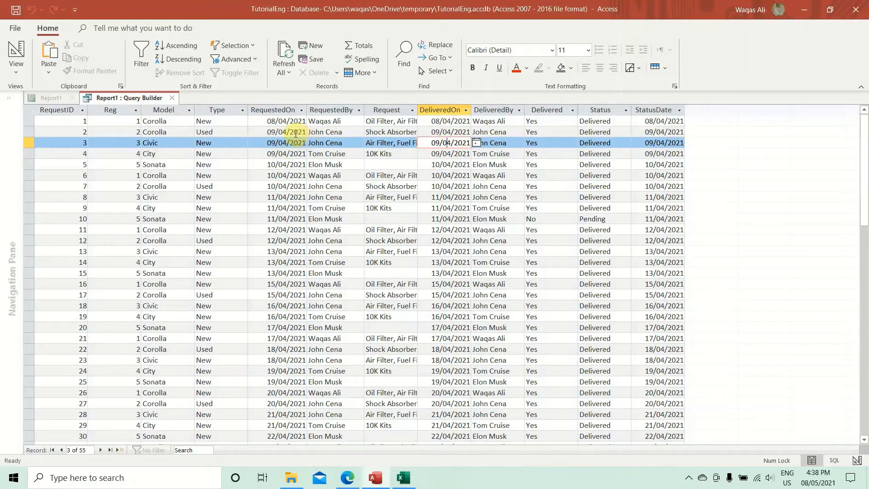
left_click(271, 110)
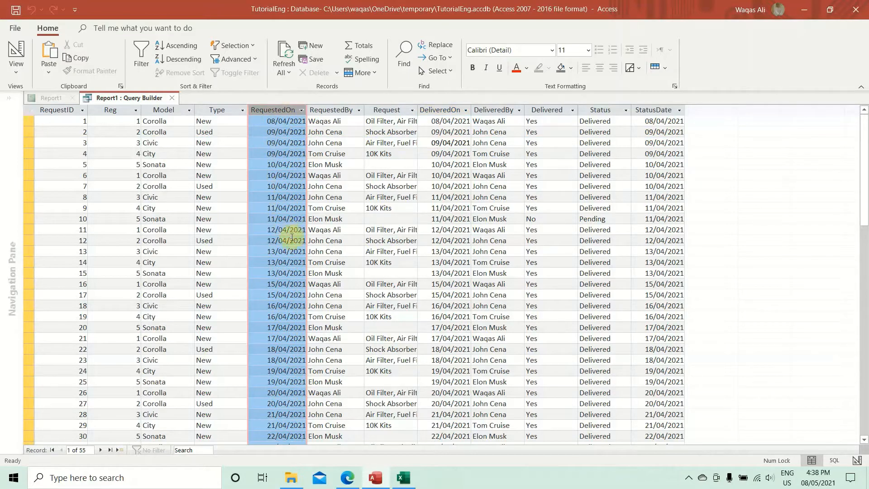
left_click(280, 176)
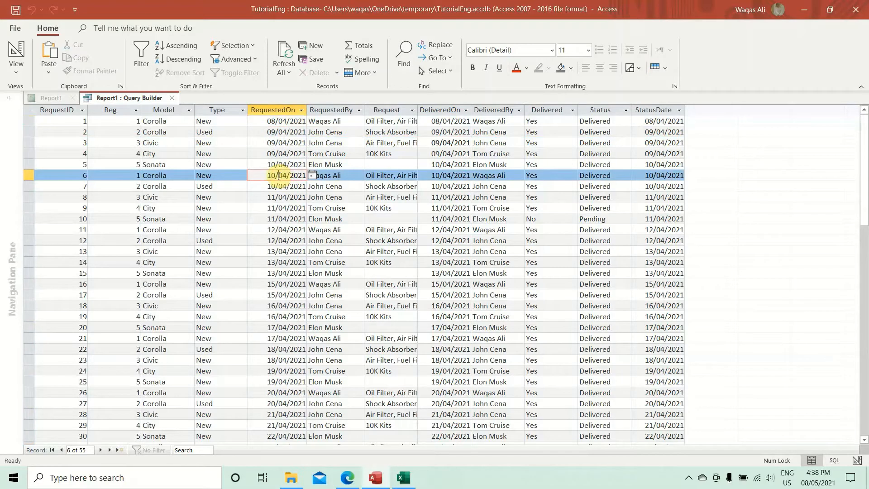
right_click(135, 98)
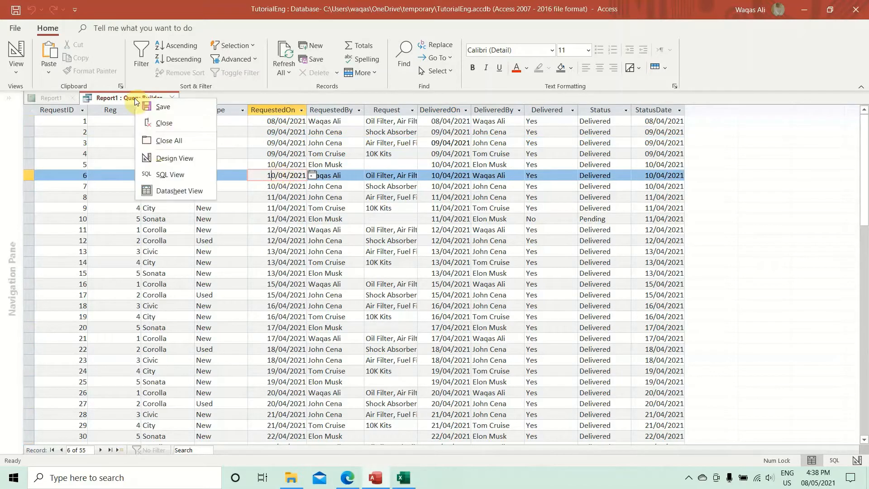
left_click(170, 159)
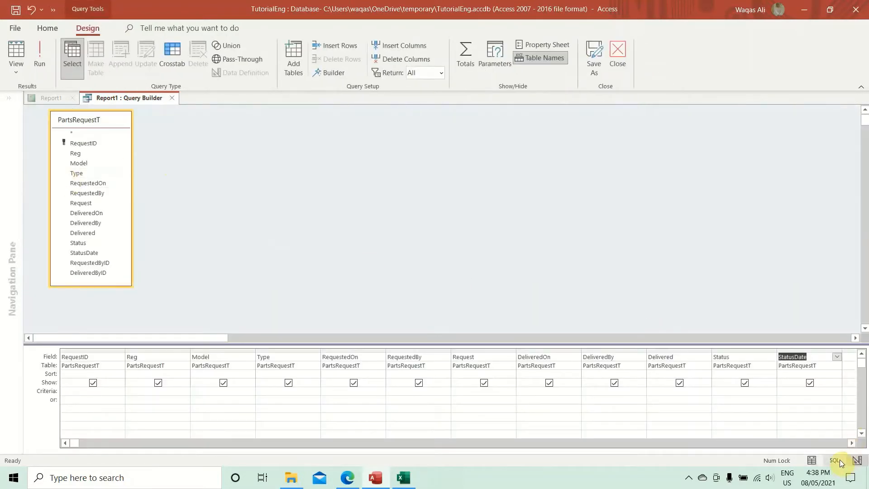
Step: Add the calculated field Month: Format([RequestedOn],[mmmm]) after StatusDate, test-run the query and dismiss the parameter prompt
left_click(850, 444)
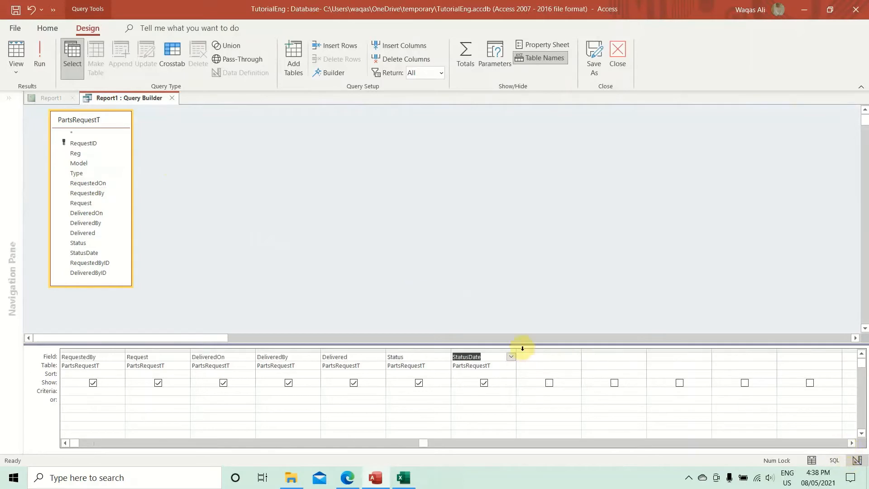
left_click(528, 357)
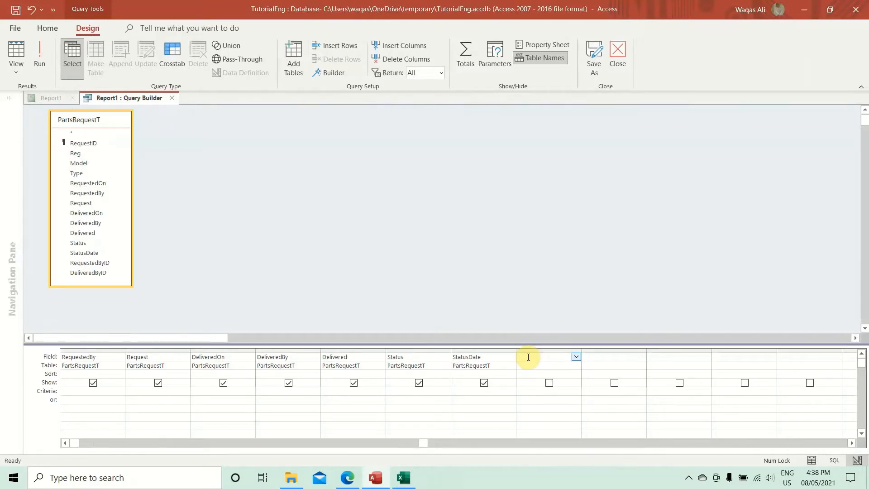
type("Month:")
key("BackSpace")
type("Format")
type("e")
type("Requested")
type("On")
type("mmmm")
type(")")
key("Return")
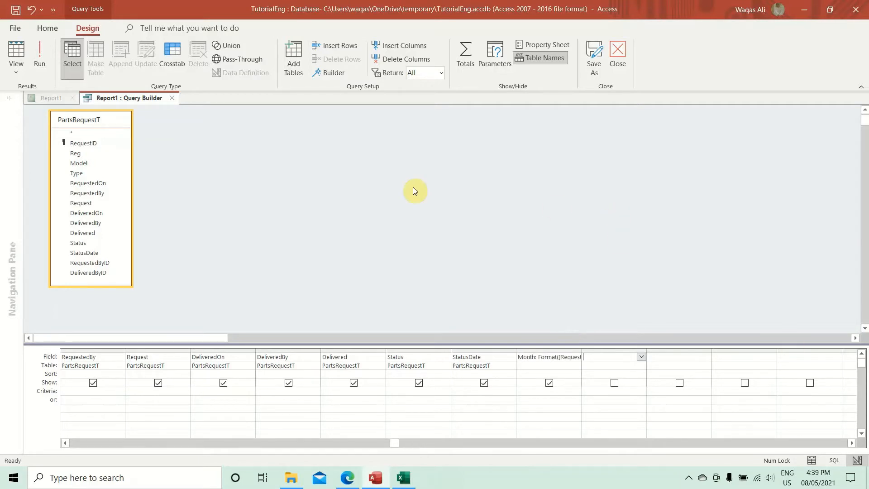
left_click(39, 53)
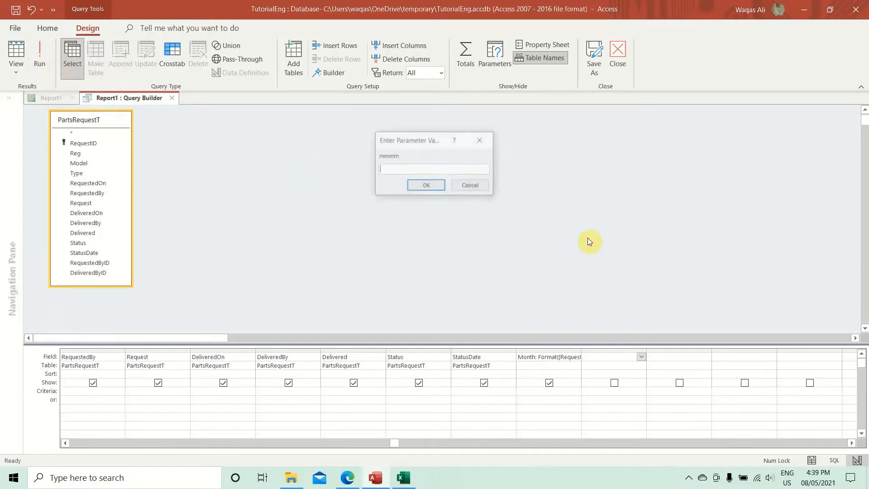
left_click(488, 143)
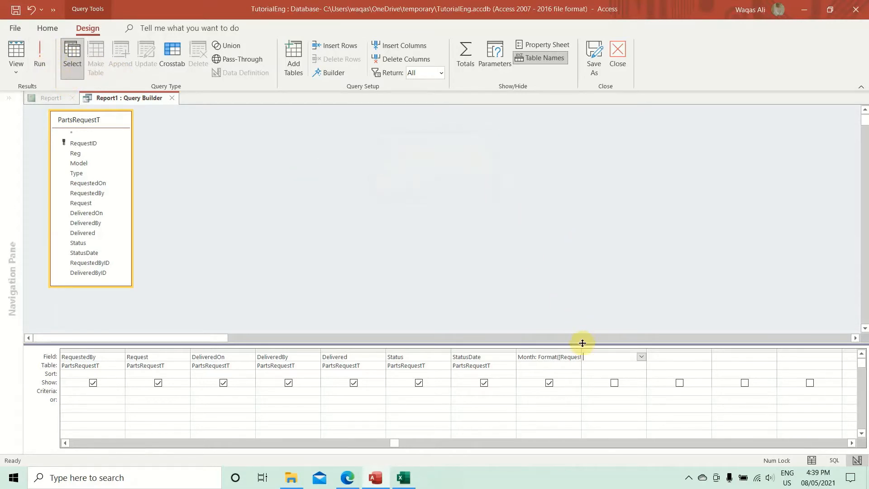
Step: Widen the Month column, try quoting mmmm inside its square brackets, rerun the query and dismiss the parameter prompt
double_click(581, 348)
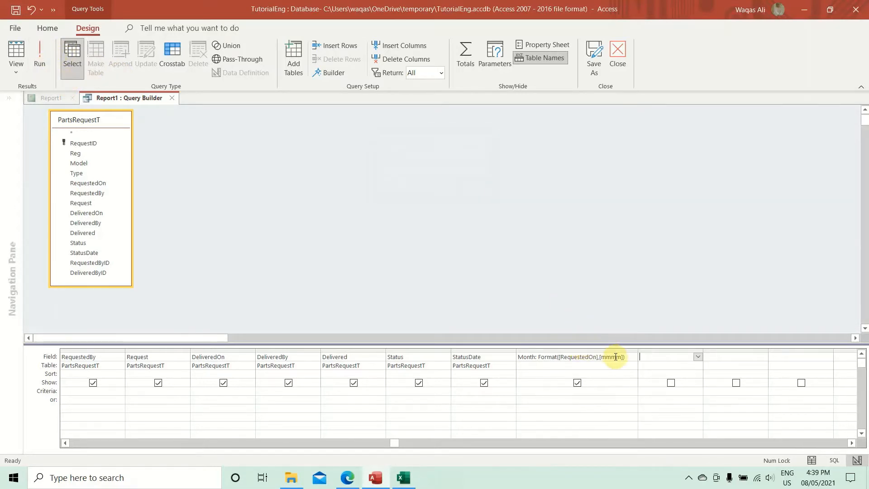
left_click(602, 357)
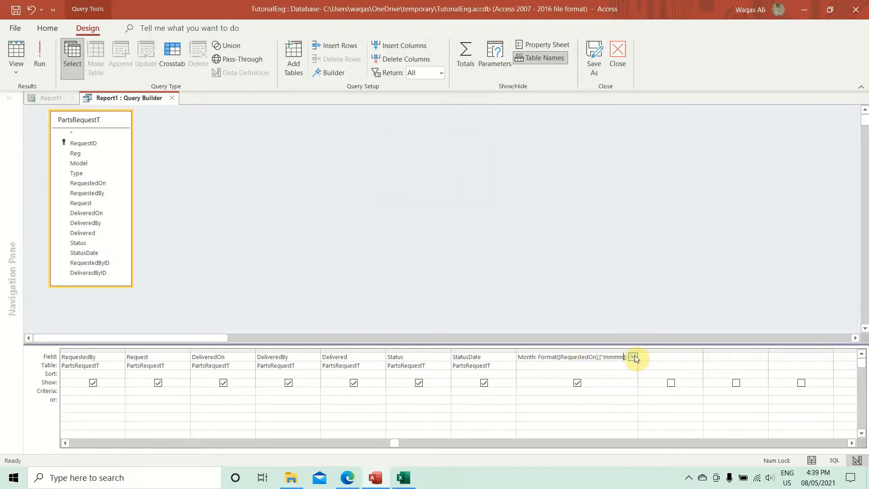
type("\"")
left_click(38, 62)
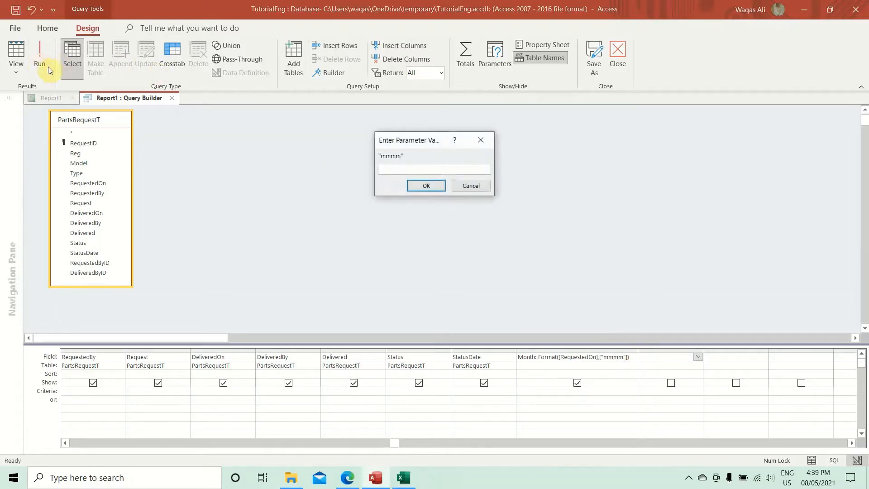
left_click(482, 141)
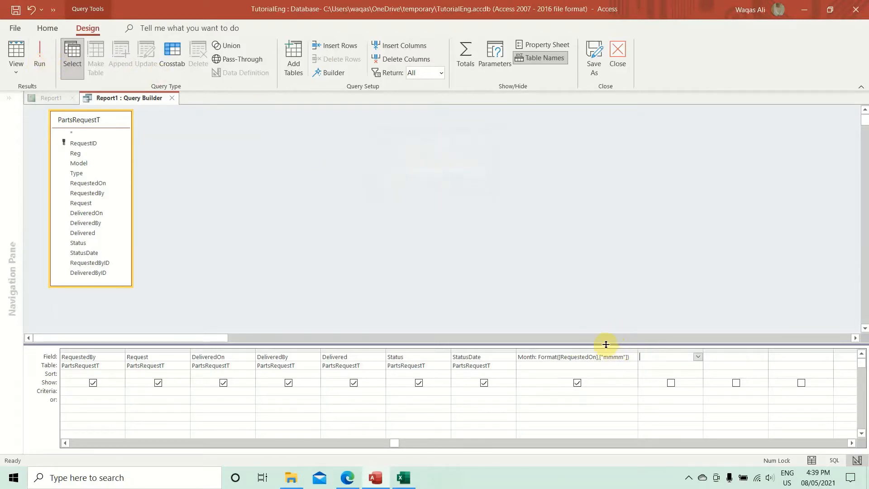
Step: Widen the Month column further and correct its expression to Month: Format([RequestedOn],"mmmm")
left_click(607, 348)
left_click(625, 357)
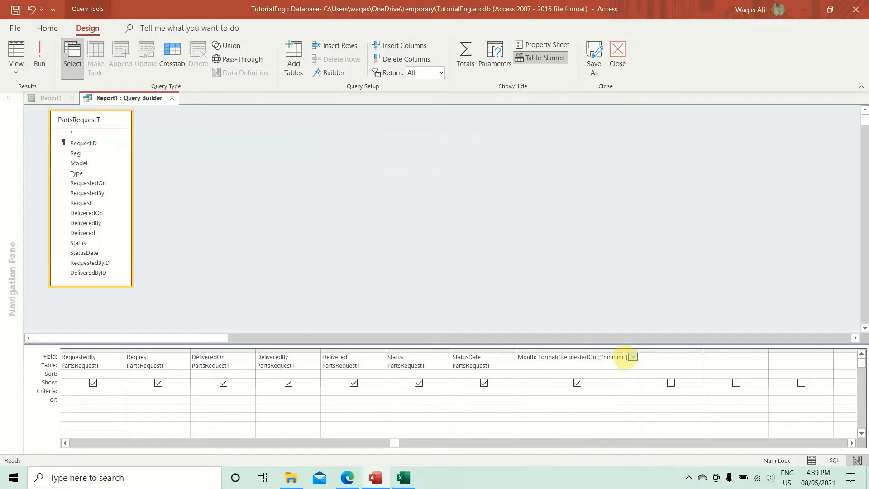
left_click_drag(638, 348, 740, 353)
left_click_drag(654, 357, 555, 357)
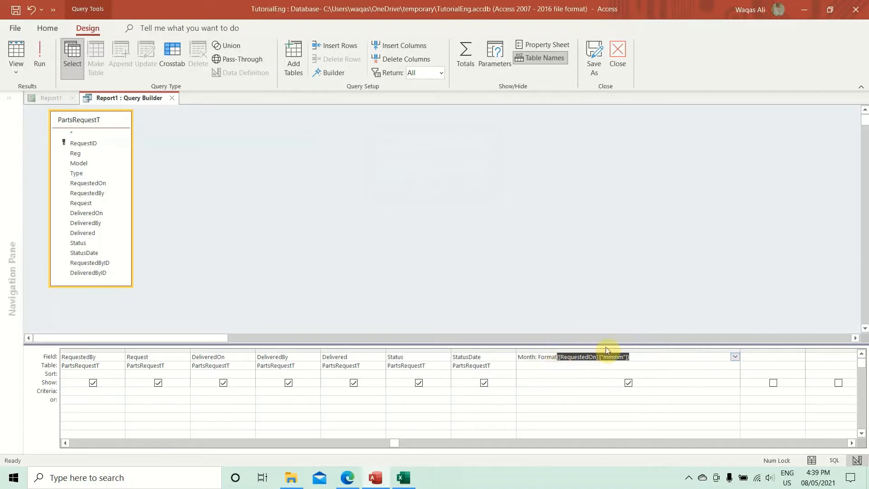
key("Delete")
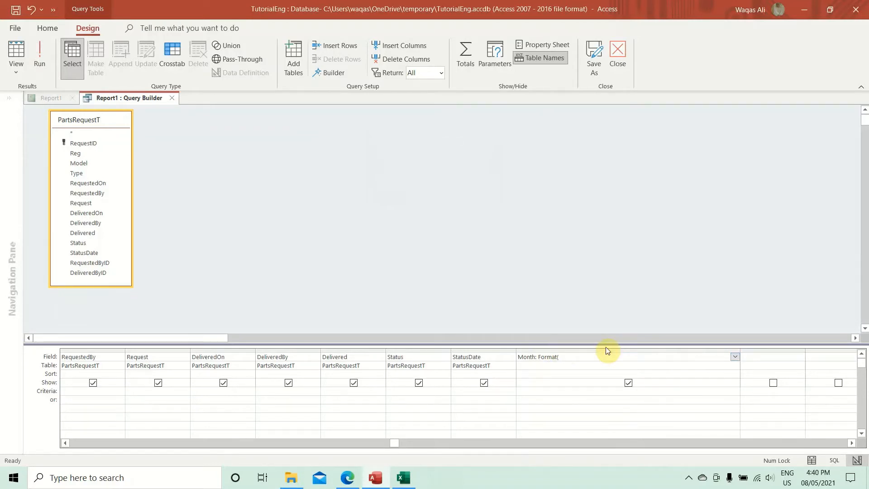
type("RequestedOn],\"mmmm")
key("Return")
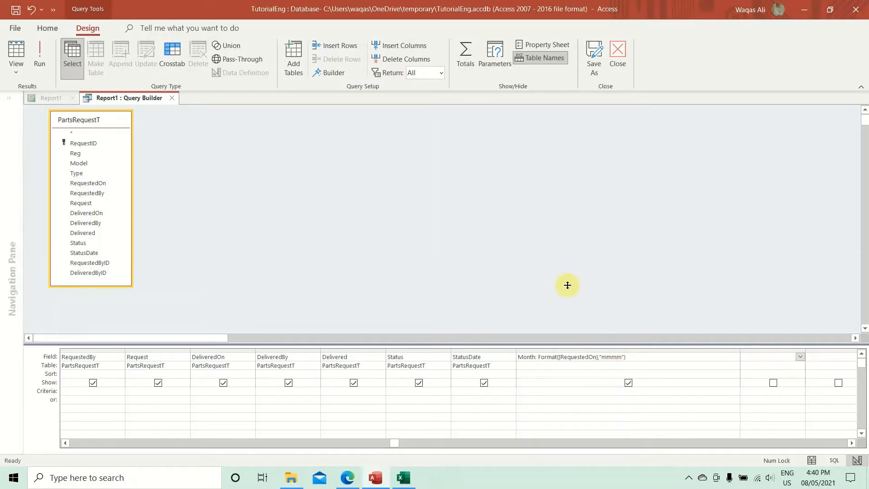
Step: Run the query, check the Month values down through the last record, and return to Design View
left_click(48, 54)
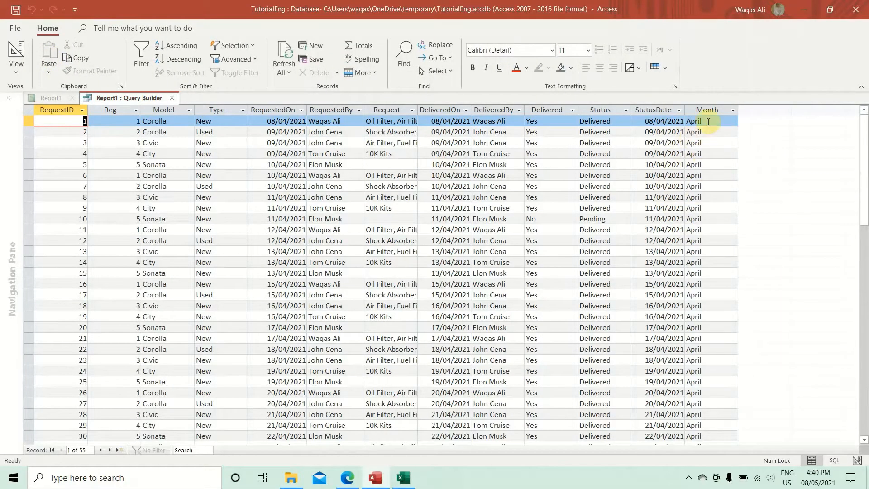
left_click(709, 121)
left_click(697, 160)
left_click(698, 195)
left_click(704, 258)
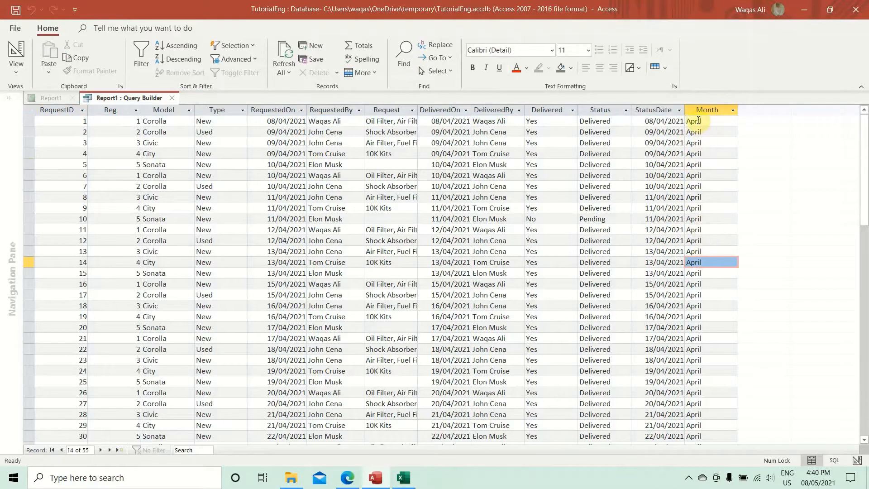
scroll(706, 273, "down", 4)
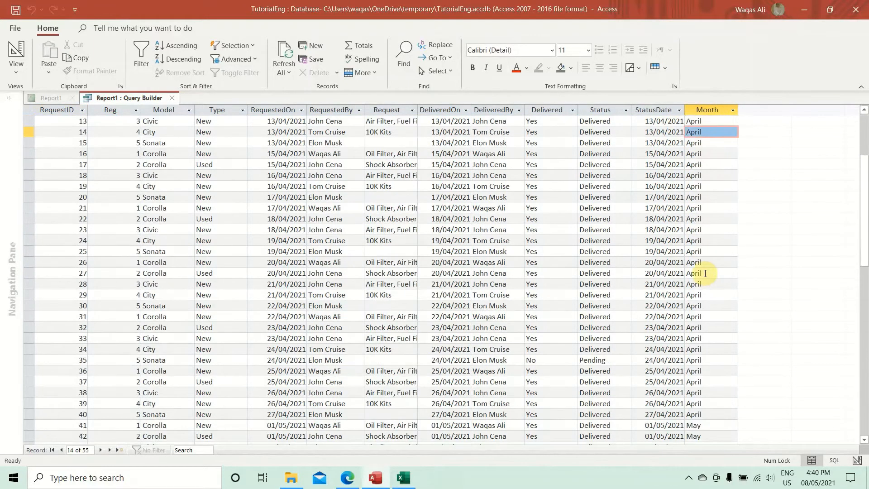
scroll(706, 274, "down", 7)
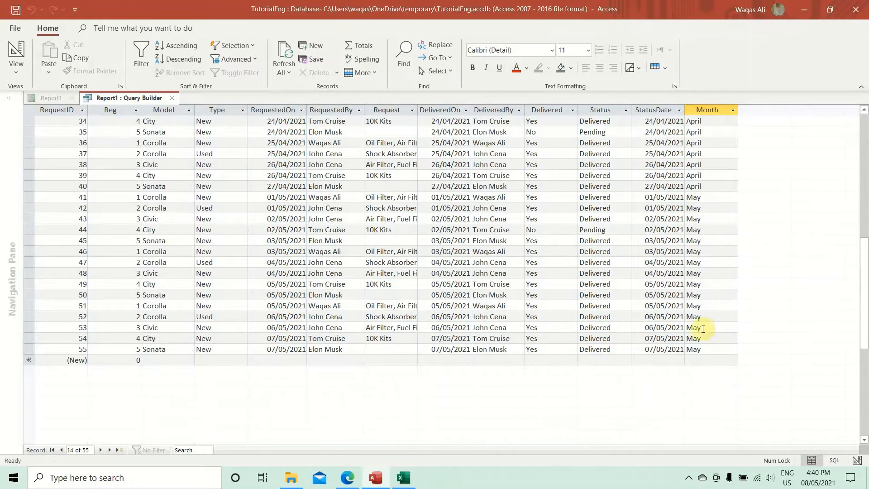
scroll(703, 329, "up", 11)
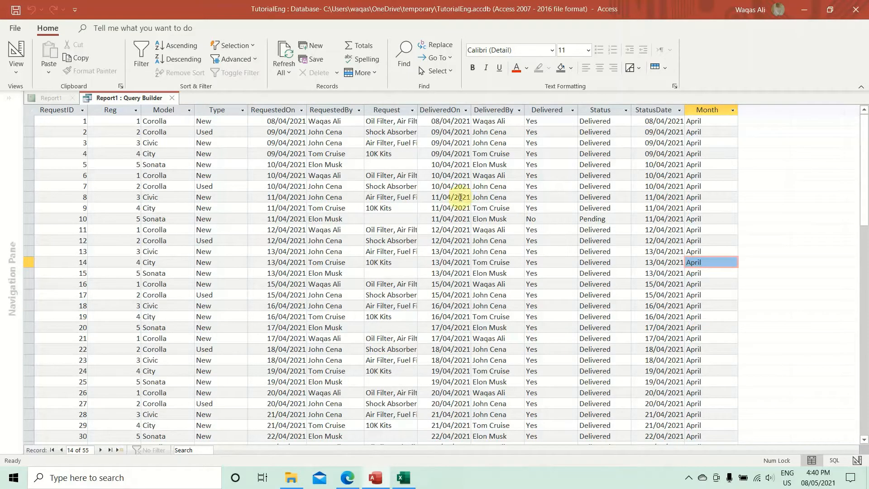
right_click(156, 98)
left_click(183, 158)
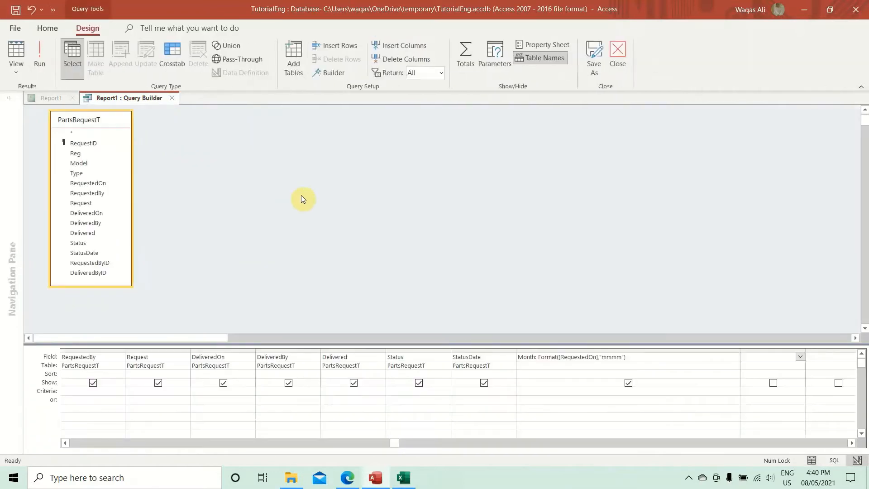
Step: Narrow the Month column to fit its expression and copy the Month field into the next empty column
left_click_drag(741, 350, 632, 349)
left_click(559, 351)
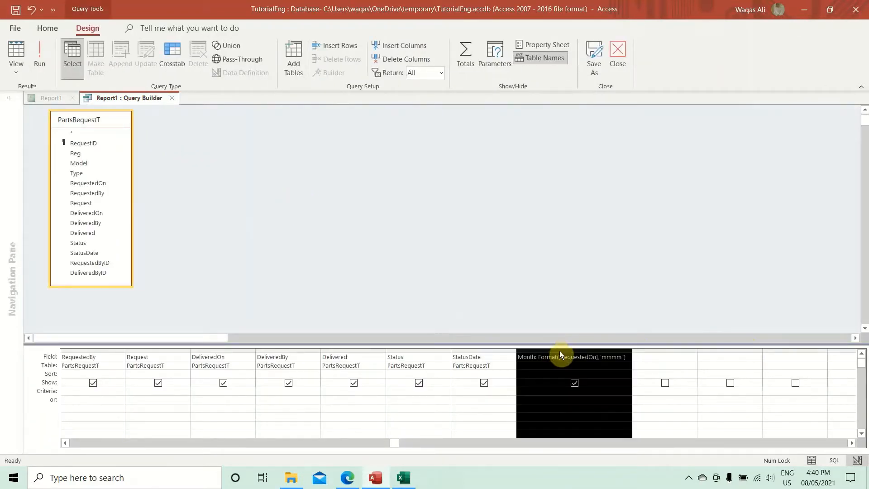
left_click(665, 350)
type("Month: Format([RequestedOn],\"mmmm\")")
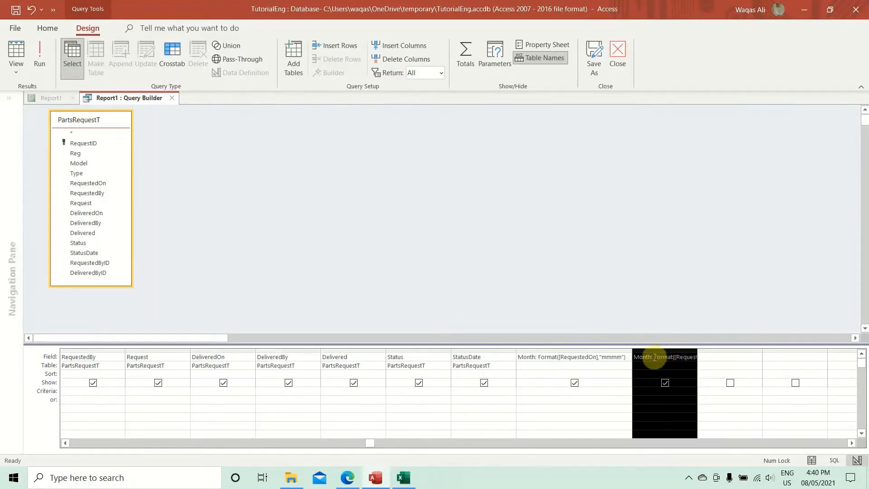
Step: Rename the copied field M and change its format code so it returns the two-digit month number of RequestedOn
left_click(666, 358)
key("BackSpace")
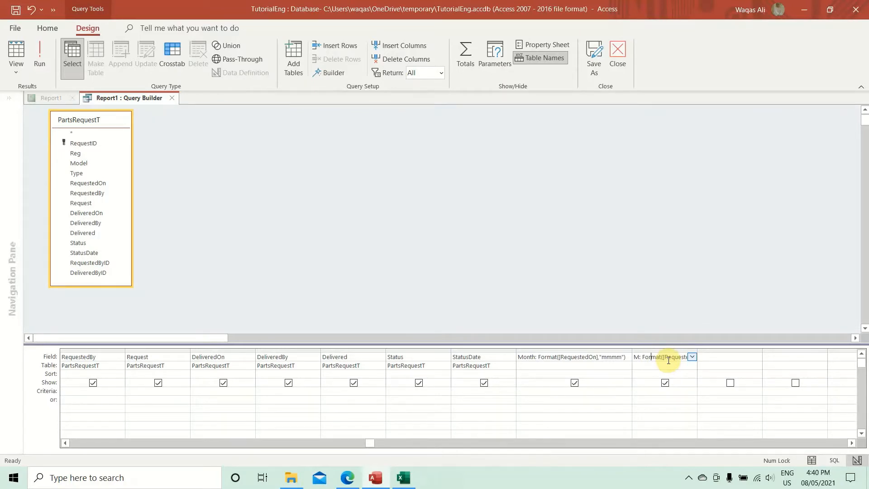
key("Right")
key("Right")
key("Right")
key("Right")
key("Right")
key("Right")
key("Right")
key("Tab")
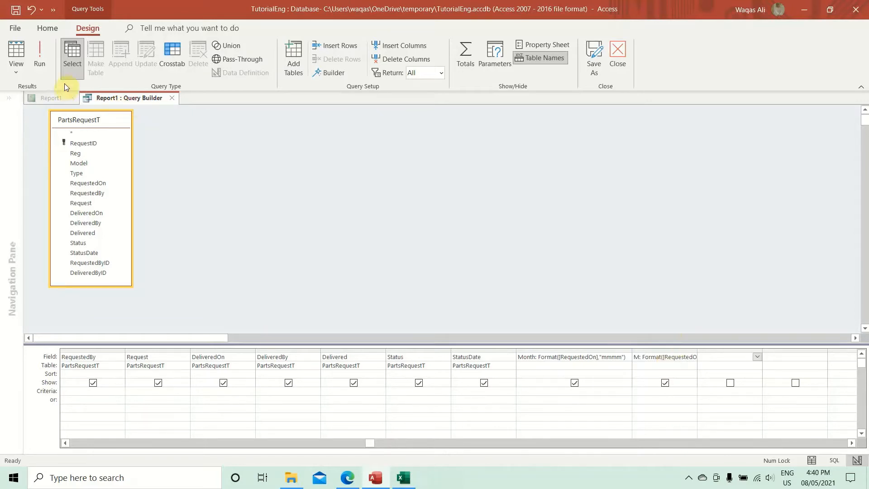
Step: Run the query and check the values in the M column from the first records through the May records
left_click(45, 61)
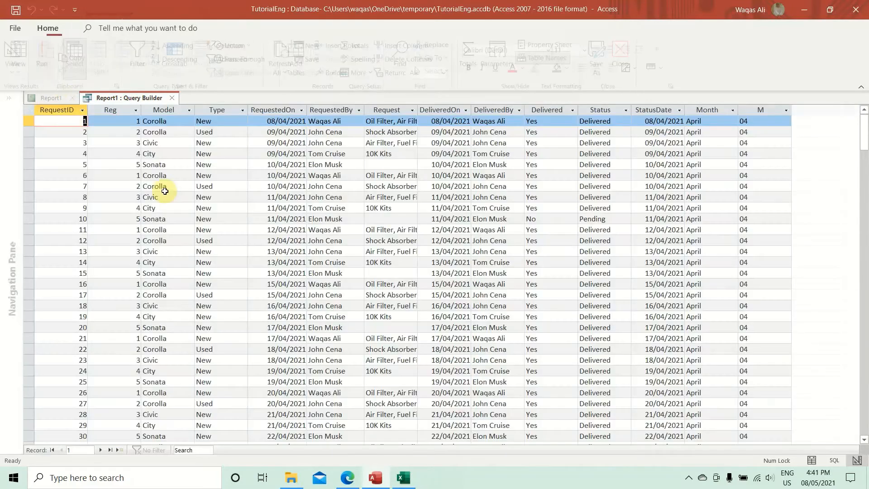
left_click(750, 120)
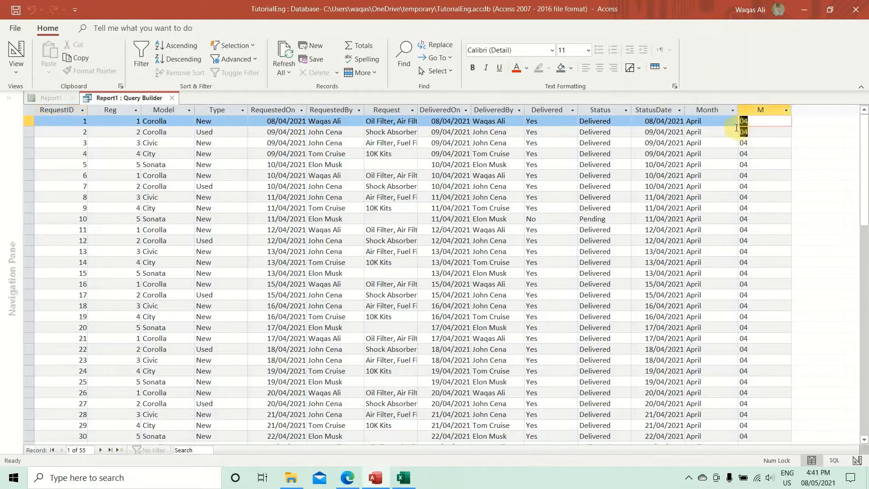
key("Down")
key("Down")
key("Down")
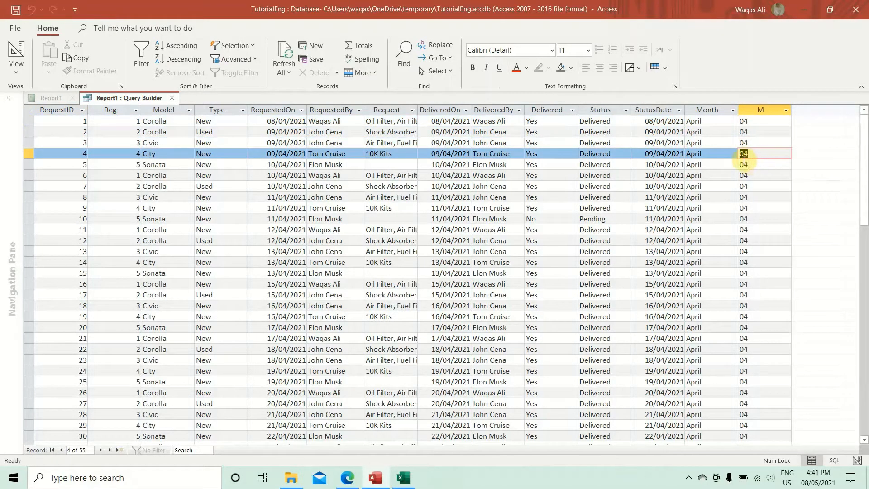
key("Down")
key("Down")
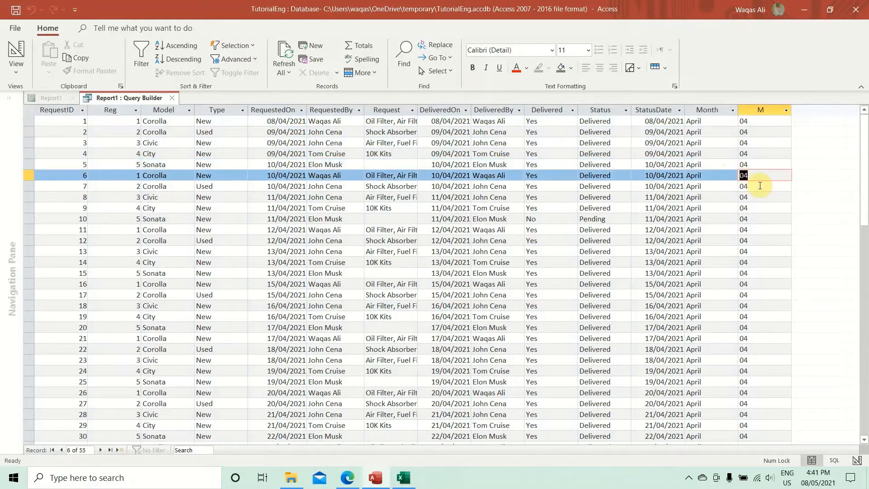
key("Down")
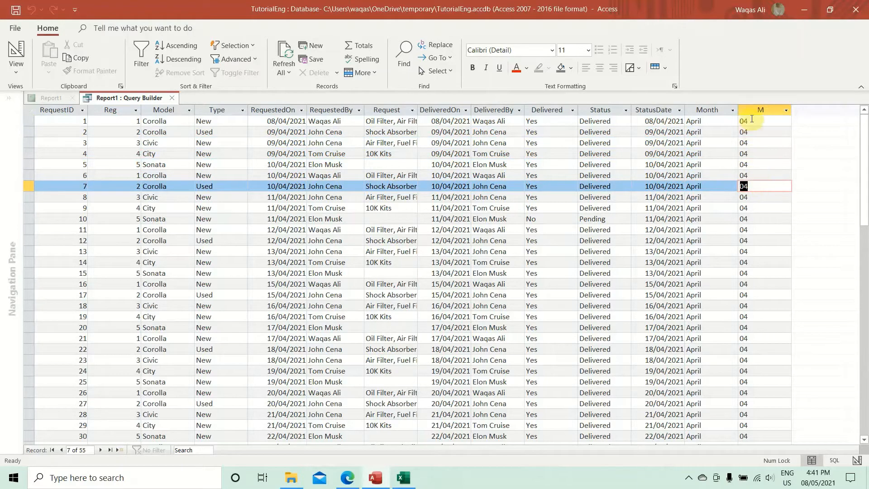
scroll(754, 385, "down", 7)
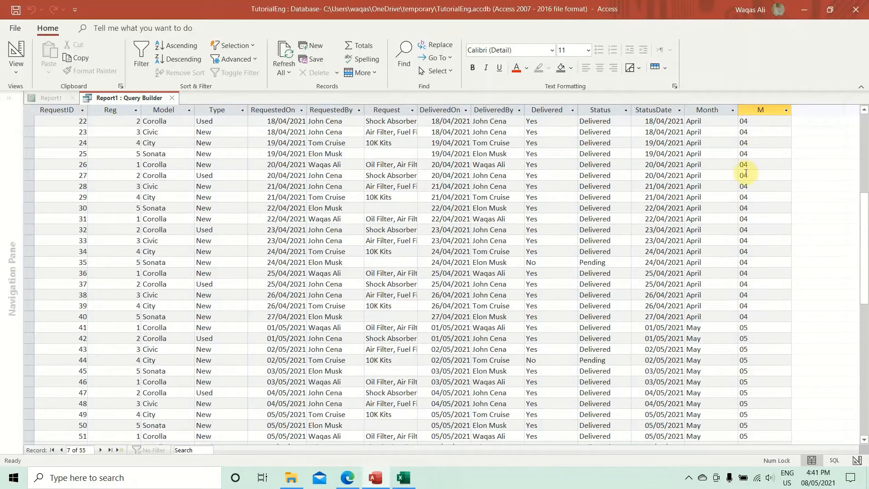
left_click(762, 328)
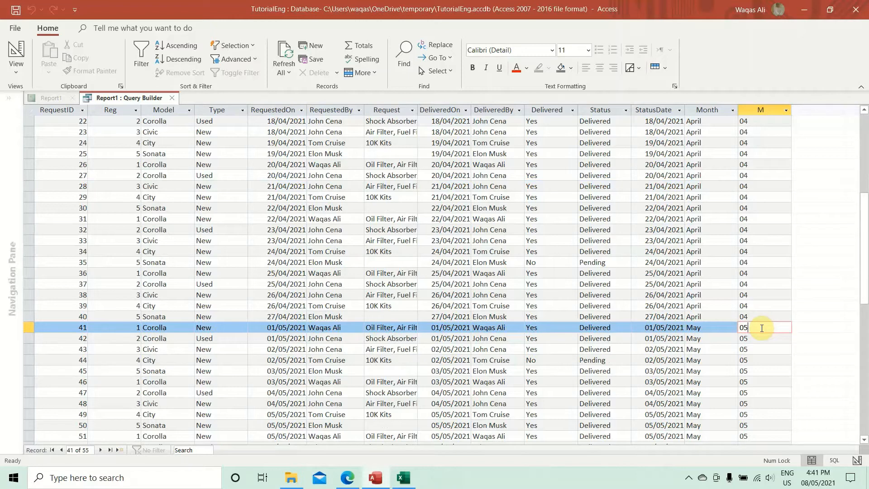
scroll(754, 274, "up", 7)
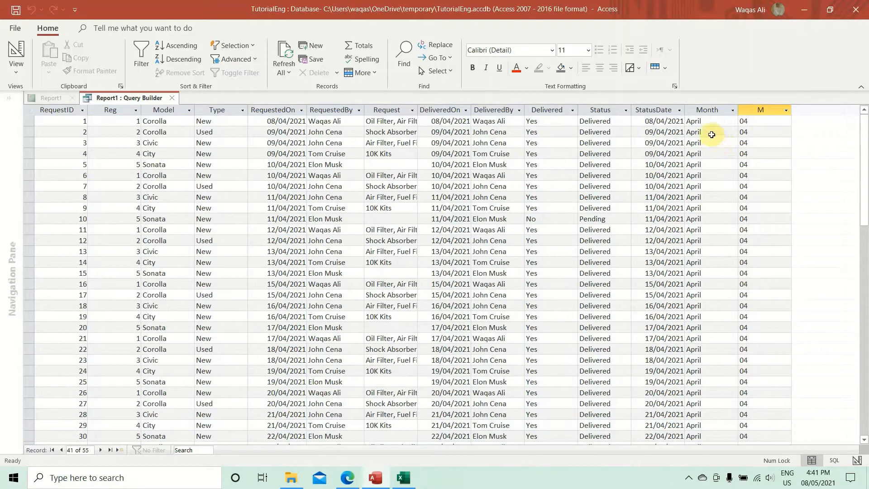
Step: Compare the Month and M values in the first records, and return the query to Design View
left_click(709, 121)
left_click(711, 229)
left_click(710, 188)
left_click(718, 163)
left_click(732, 146)
left_click(764, 136)
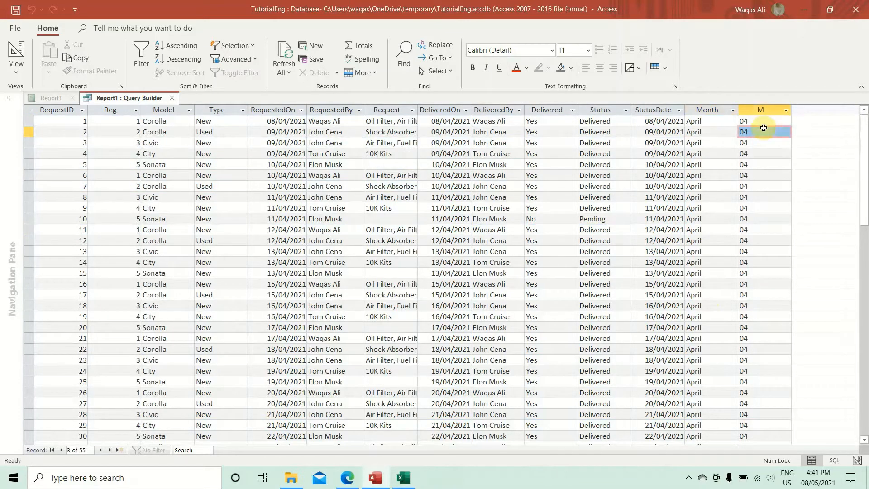
right_click(102, 98)
left_click(142, 155)
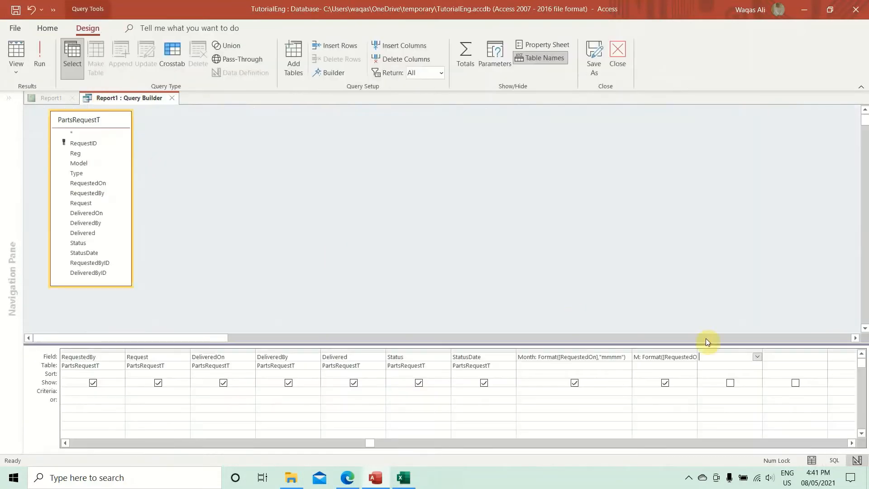
Step: Copy the Month field into the empty column after M
left_click(851, 443)
left_click(852, 443)
left_click(851, 443)
left_click(402, 350)
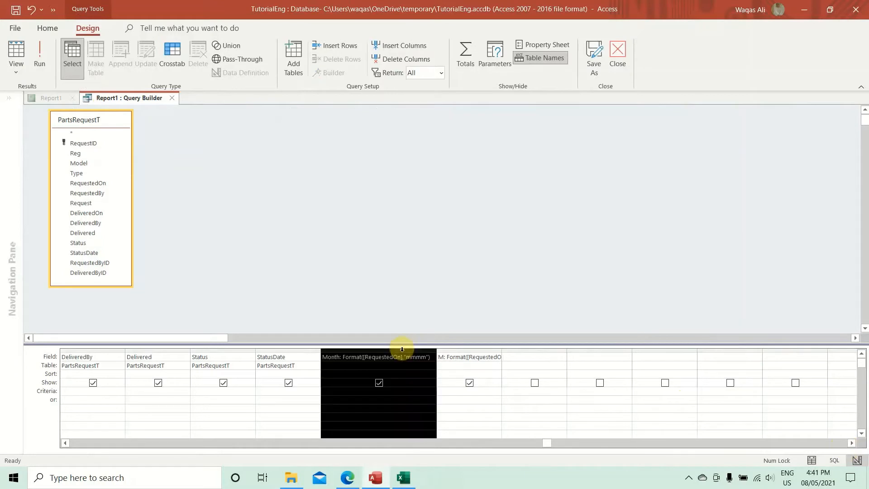
key("ctrl+c")
left_click(535, 350)
key("ctrl+v")
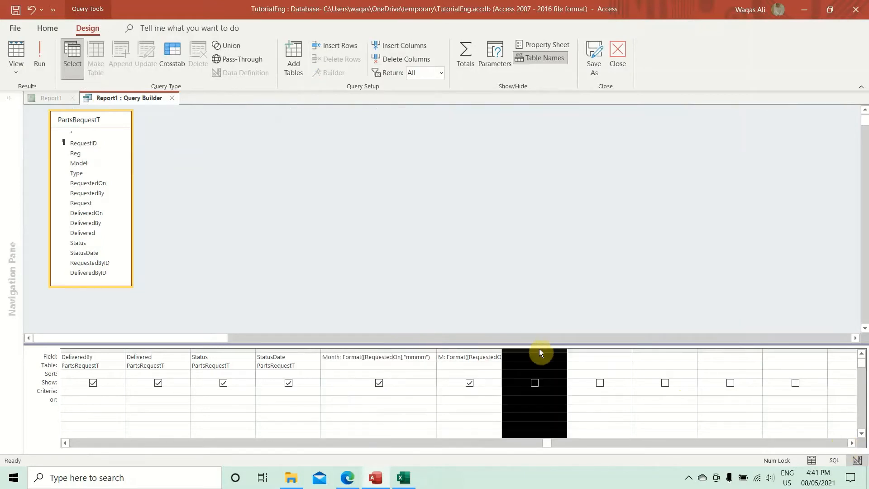
Step: Rename the copied field after M as FY
left_click(507, 357)
double_click(510, 357)
type("FT")
key("Right")
key("Right")
key("Right")
key("Right")
key("Right")
key("Right")
key("Right")
key("Right")
key("Right")
key("Right")
key("Right")
key("Right")
key("Right")
key("Right")
key("Right")
key("Right")
key("Right")
key("Right")
key("Right")
key("Right")
key("Left")
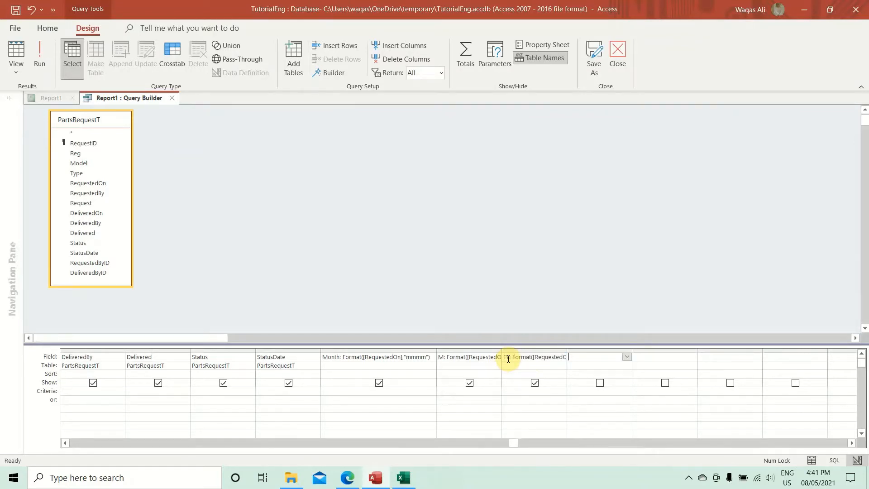
Step: Widen the FY column and change its format code so it returns the four-digit year of RequestedOn
left_click_drag(567, 349, 655, 348)
left_click(595, 357)
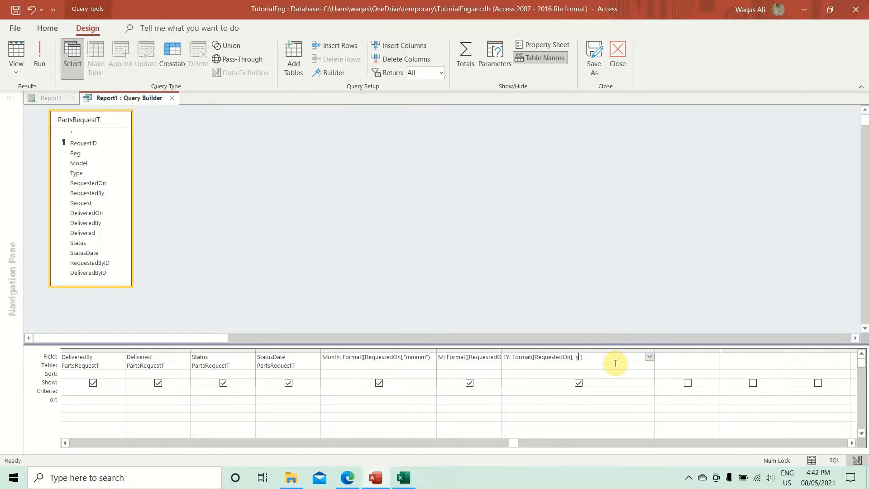
key("Tab")
Step: Run the query and check the FY values down through the last records
left_click(40, 66)
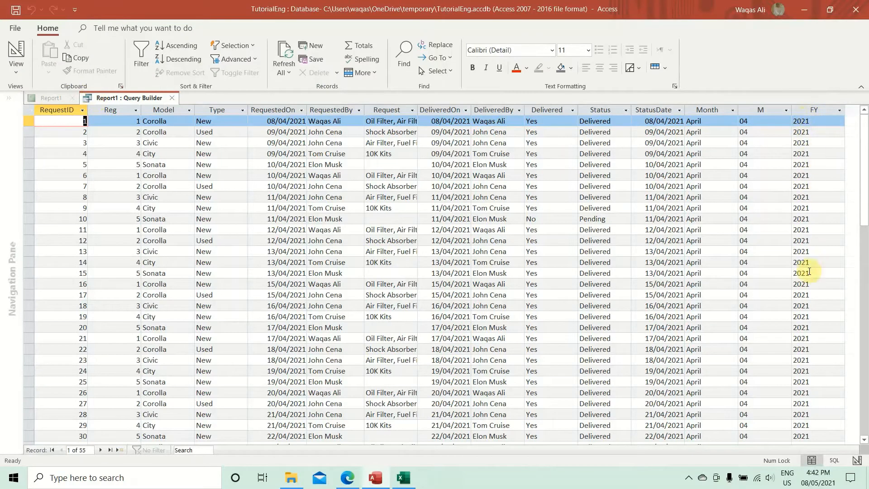
scroll(808, 272, "down", 8)
scroll(808, 271, "down", 7)
scroll(808, 271, "up", 13)
scroll(808, 270, "up", 2)
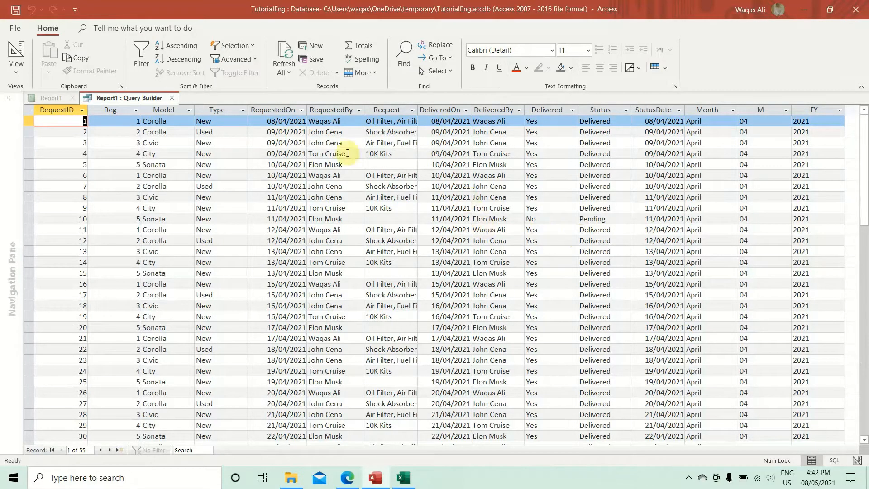
Step: Save the record source query and close the Query Builder to return to the report design
right_click(107, 98)
left_click(120, 103)
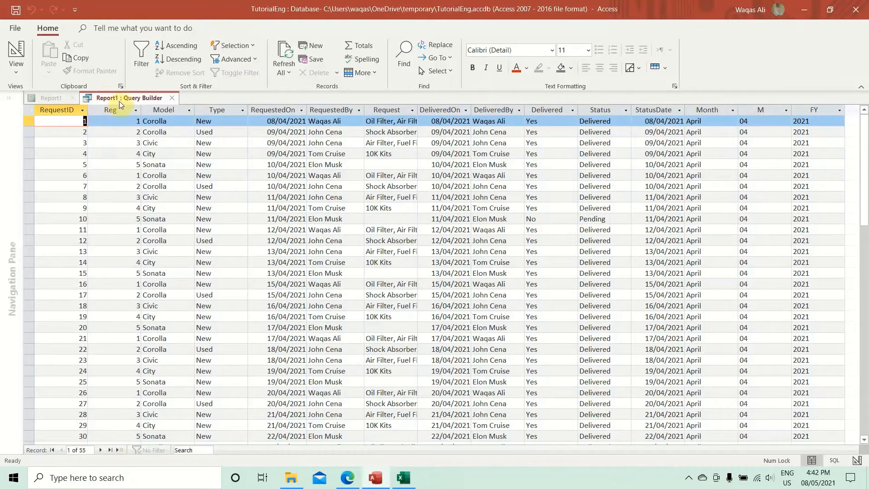
left_click(174, 99)
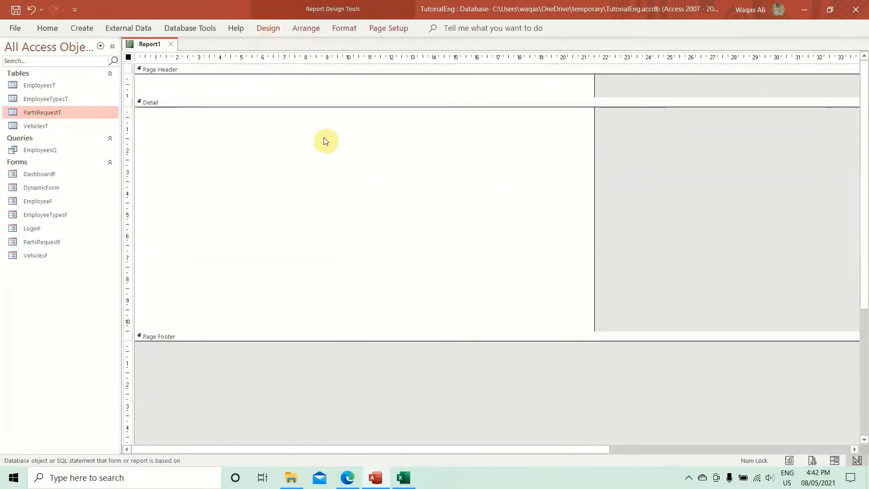
Step: Show the report's list of existing fields and select every field from RequestID to FY
left_click(280, 29)
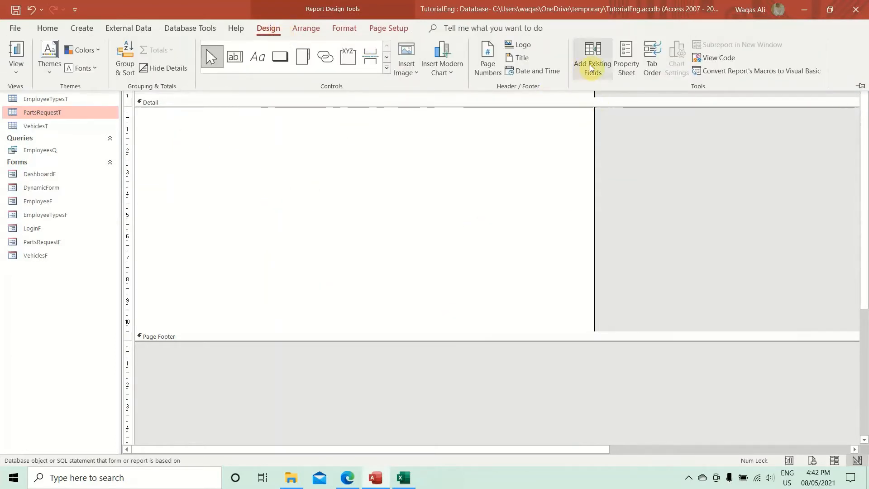
left_click(591, 74)
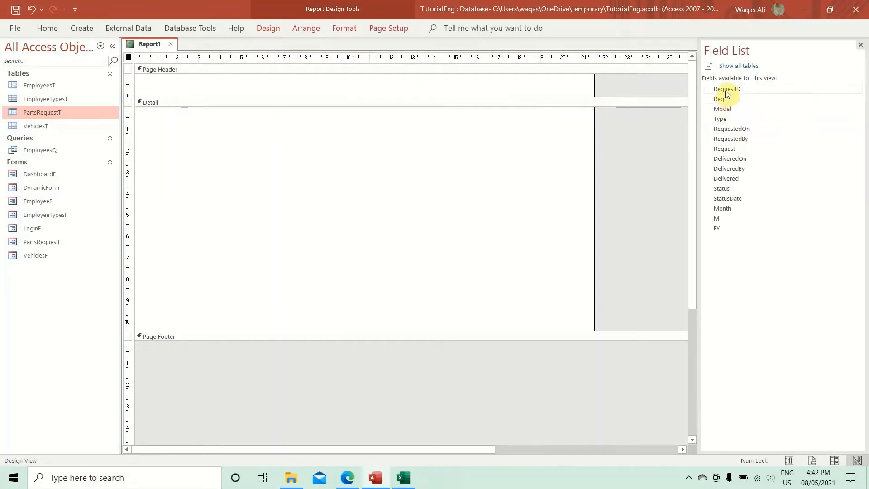
left_click(723, 89)
key("ctrl+a")
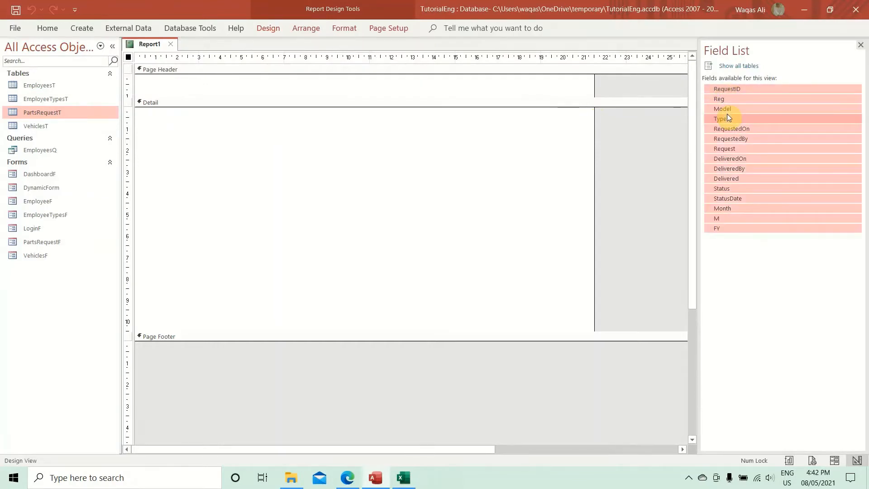
left_click(728, 89)
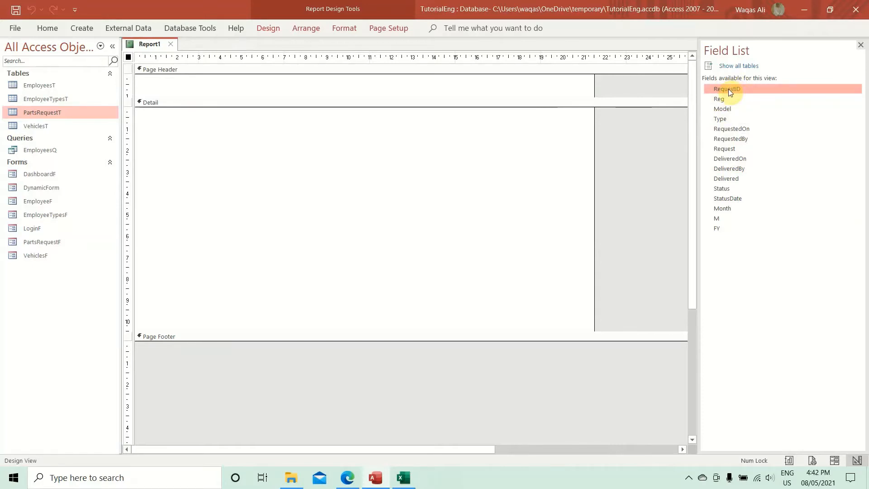
key("ctrl+a")
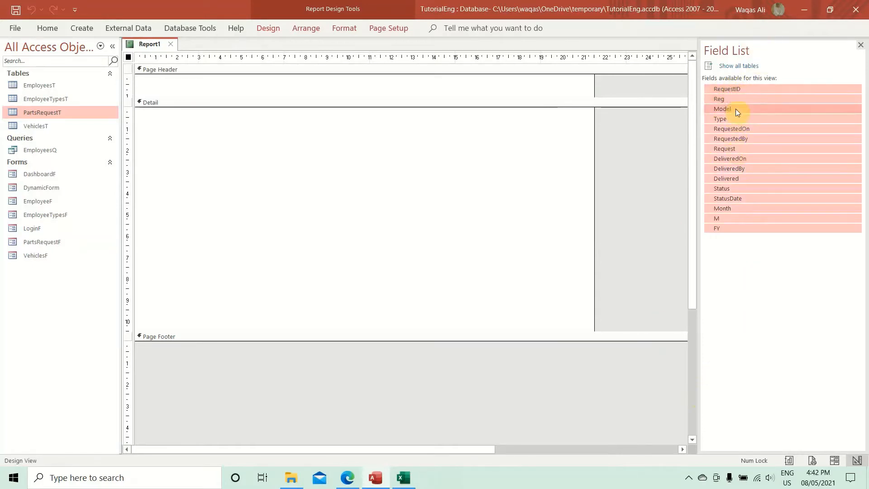
Step: Add the selected fields to the Detail section, delete them, and add them again at the section's upper edge, about 8 cm across
left_click_drag(734, 92, 335, 130)
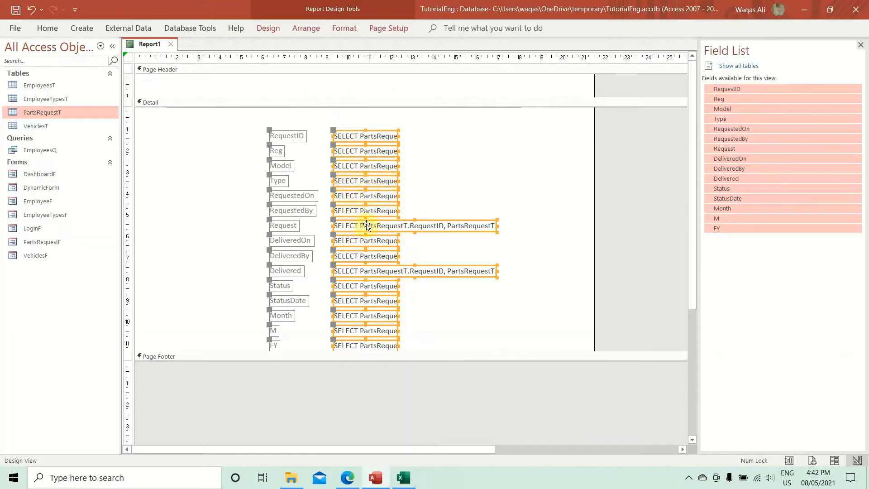
key("Delete")
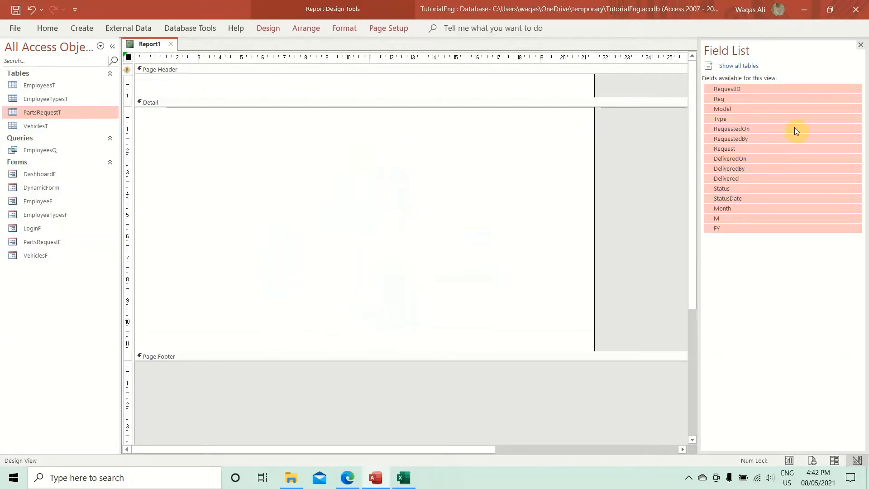
left_click_drag(737, 91, 305, 113)
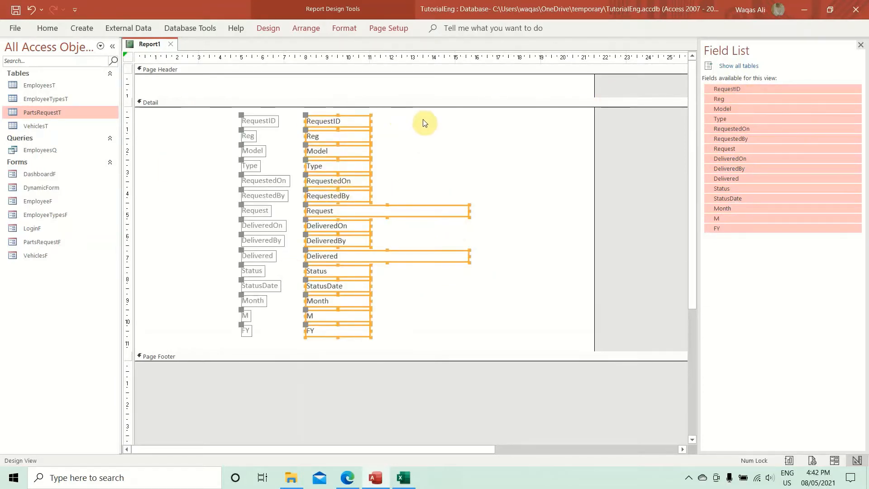
Step: Set the font color of all the field text boxes and their labels in the Detail section to black
left_click(48, 29)
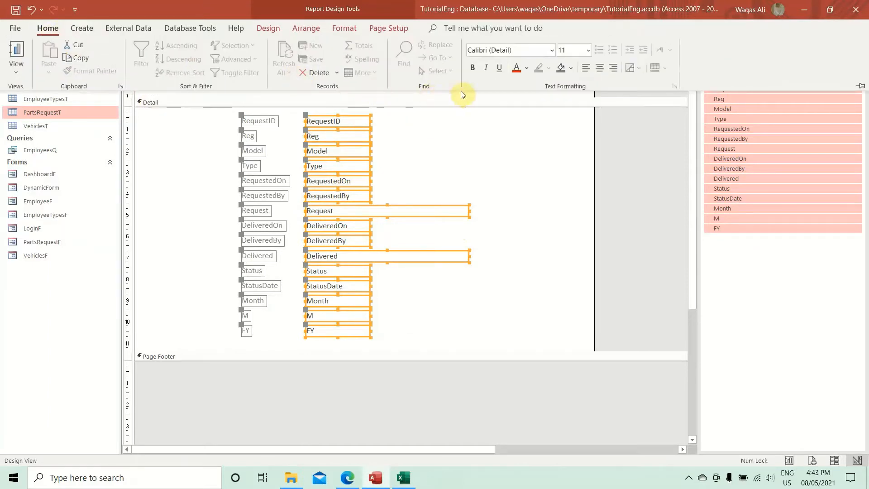
left_click(527, 68)
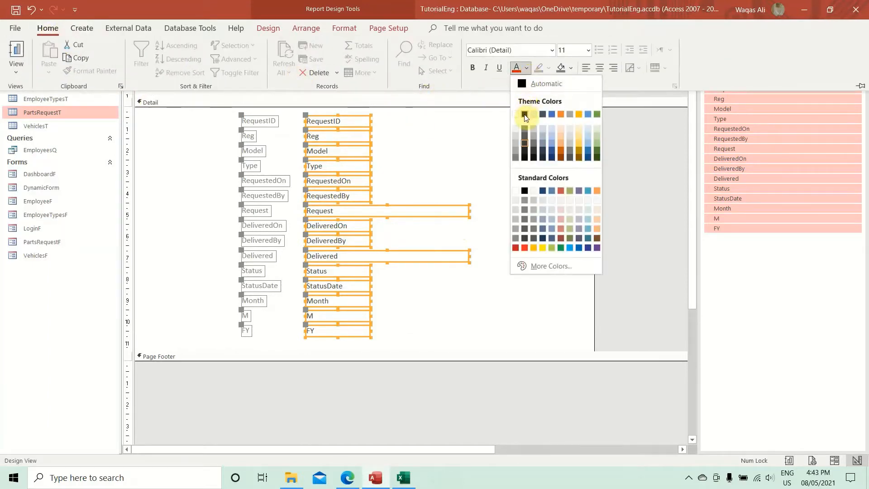
left_click(525, 115)
left_click_drag(222, 119, 435, 361)
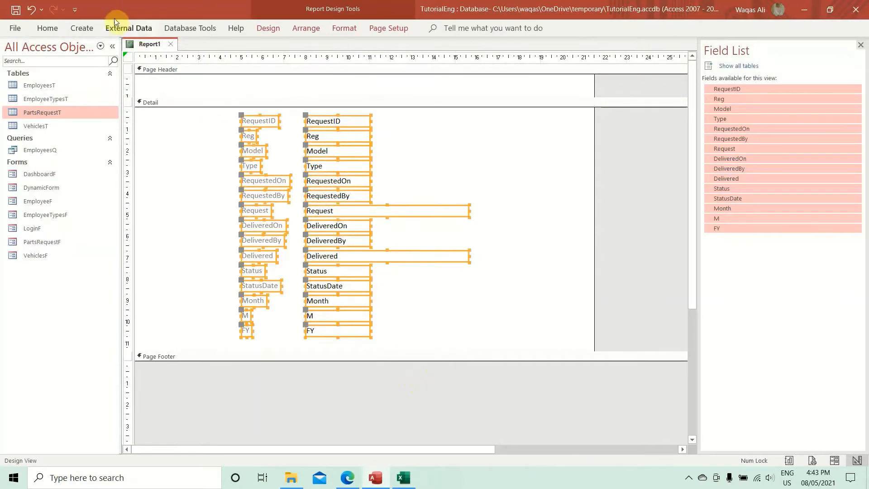
left_click(48, 28)
left_click(527, 67)
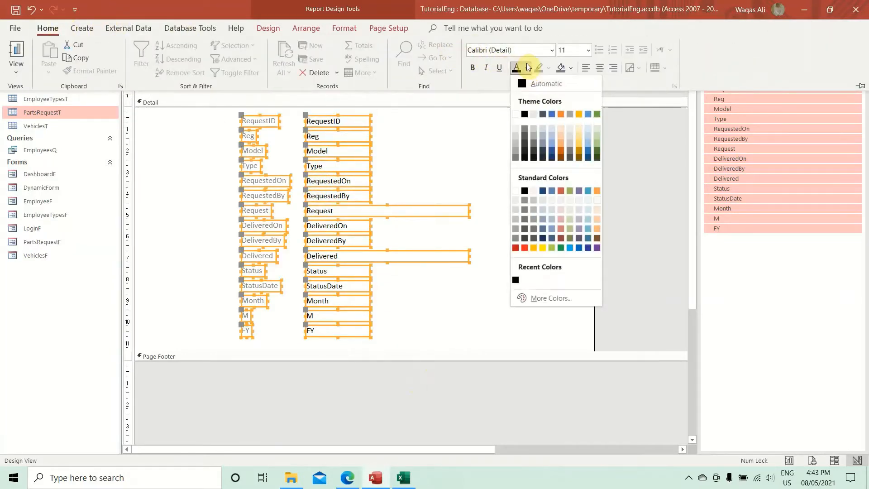
left_click(524, 114)
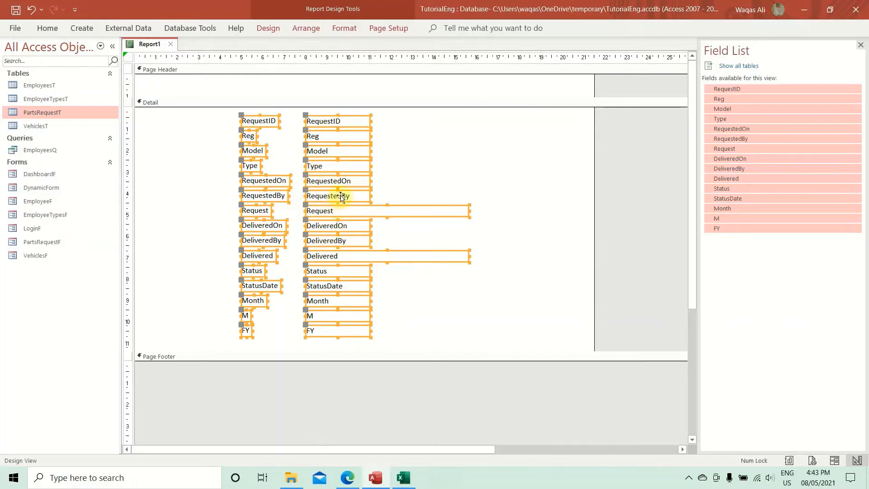
Step: Move all the fields and their labels to the upper-left corner of the Detail section
left_click_drag(347, 181, 250, 175)
right_click(243, 163)
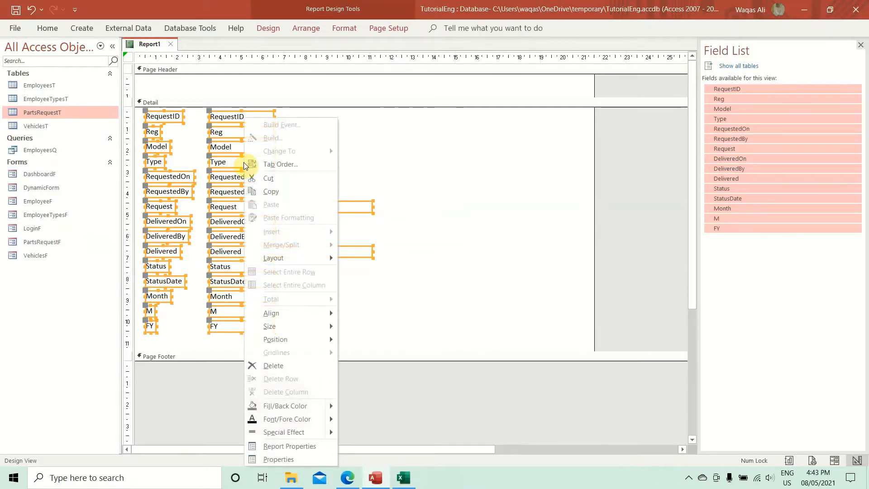
mouse_move(316, 257)
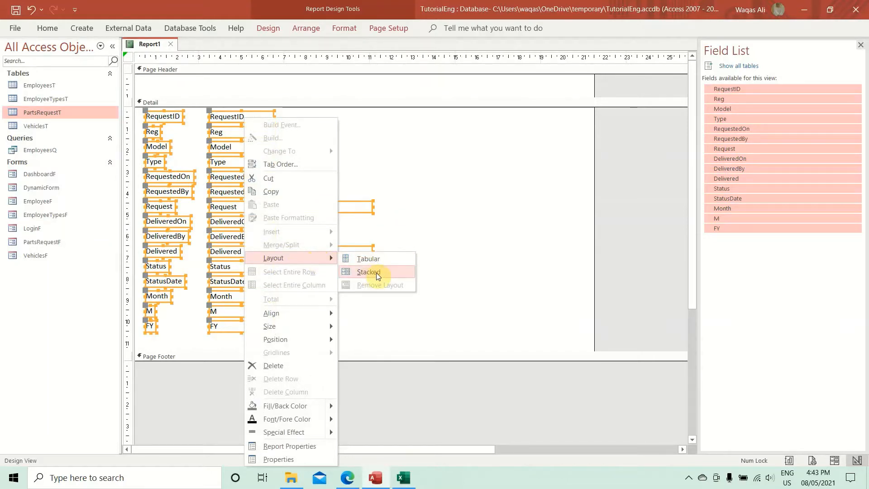
left_click(398, 186)
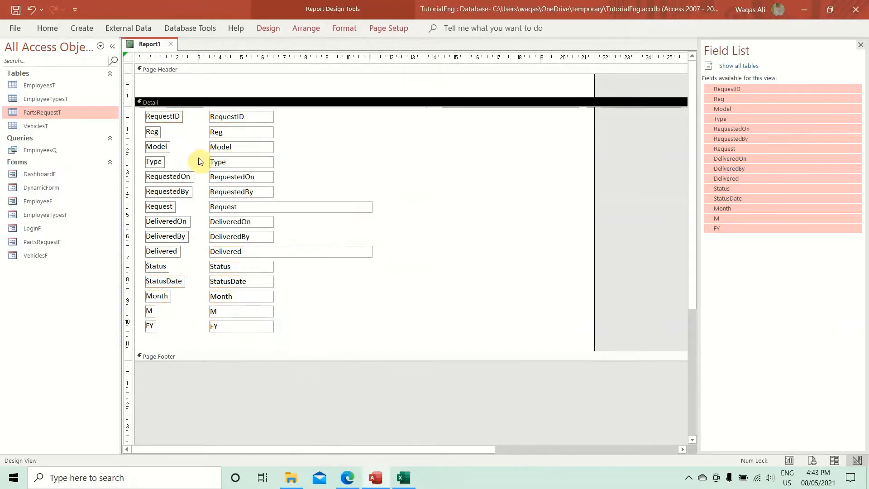
Step: Switch the report to Report View and look through how its records are laid out
right_click(150, 44)
left_click(173, 98)
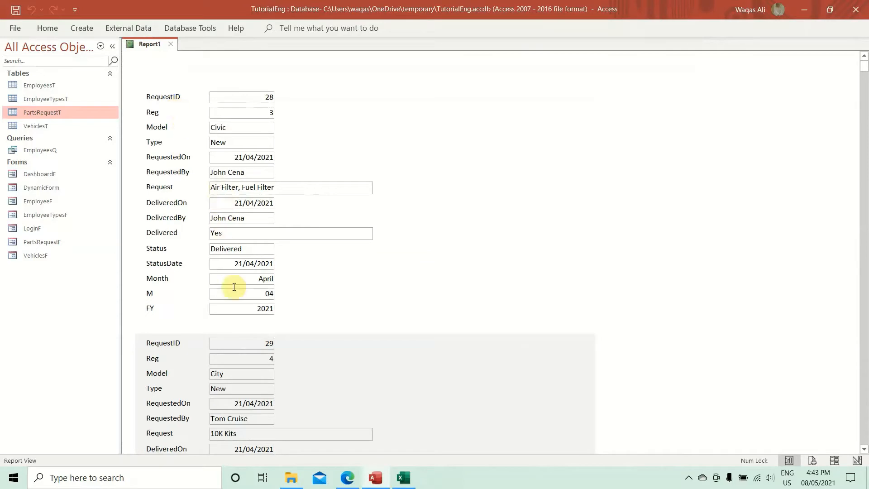
scroll(286, 333, "down", 10)
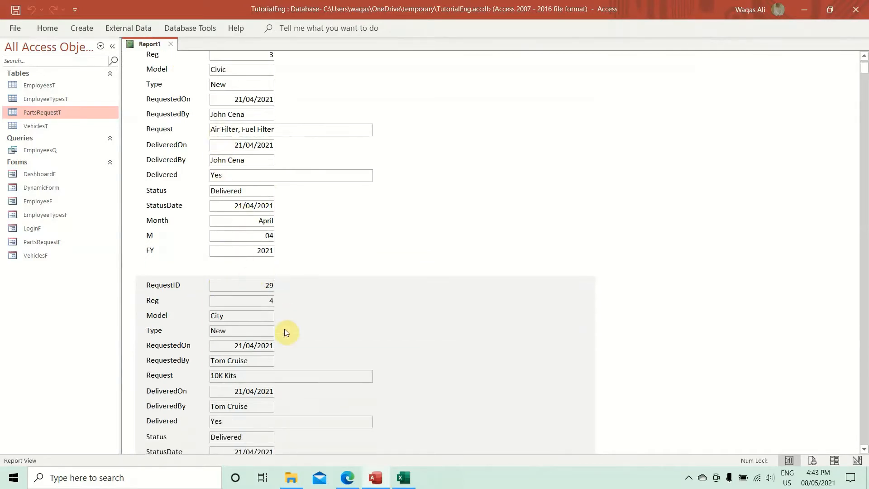
scroll(285, 329, "down", 5)
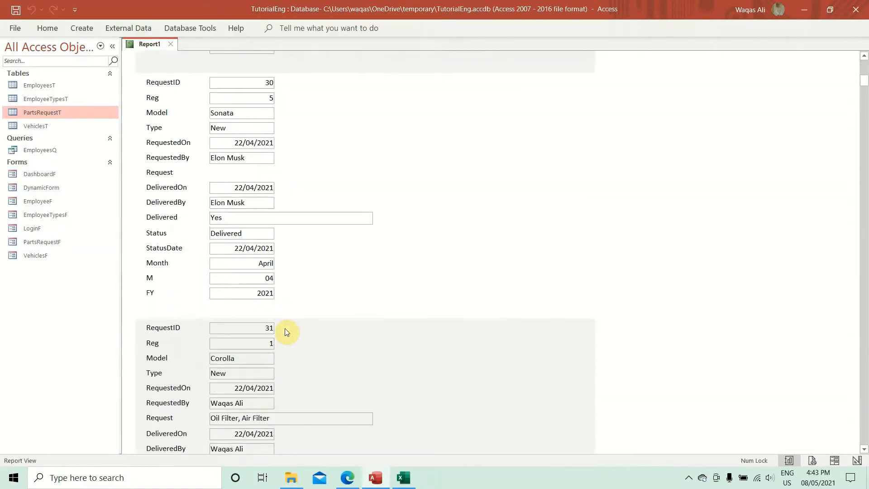
scroll(285, 330, "up", 8)
scroll(286, 331, "up", 7)
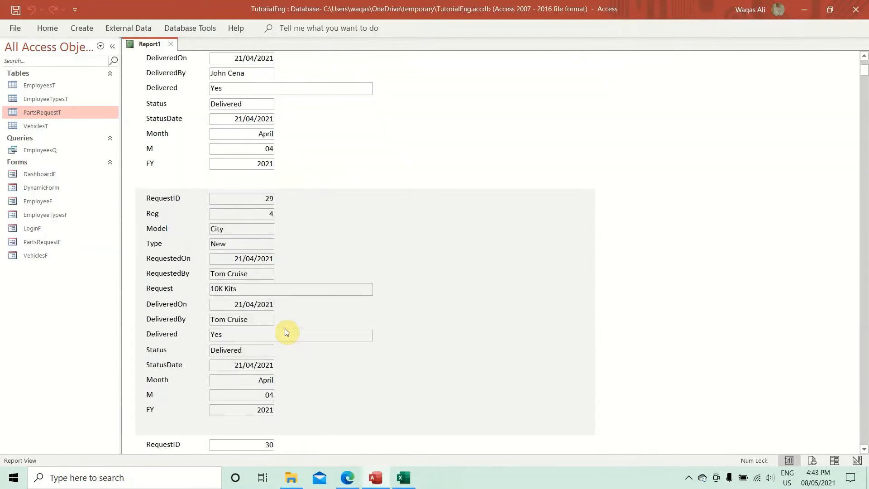
Step: Return to Design View and arrange all the fields and labels in a Tabular layout
right_click(471, 93)
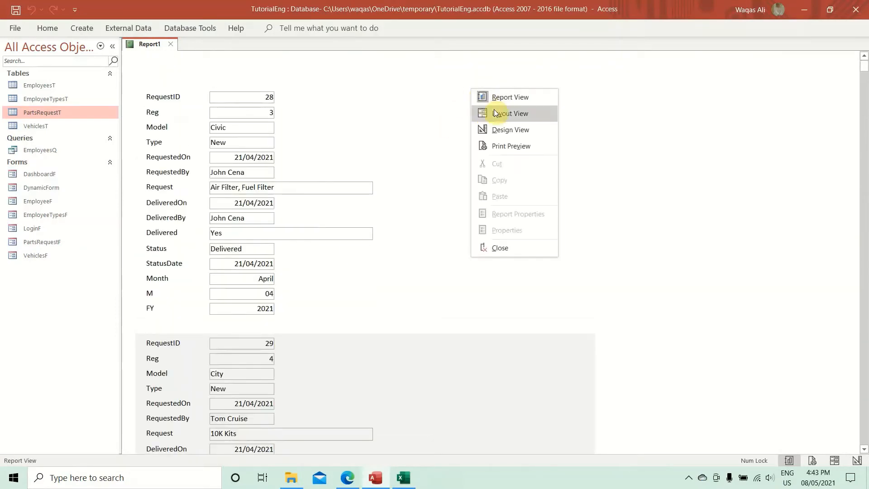
left_click(502, 127)
left_click_drag(326, 110, 104, 342)
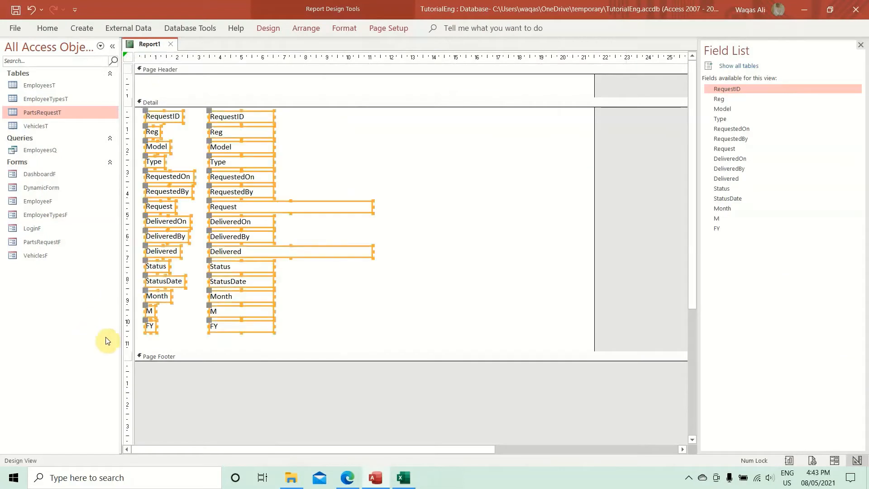
right_click(243, 194)
mouse_move(308, 258)
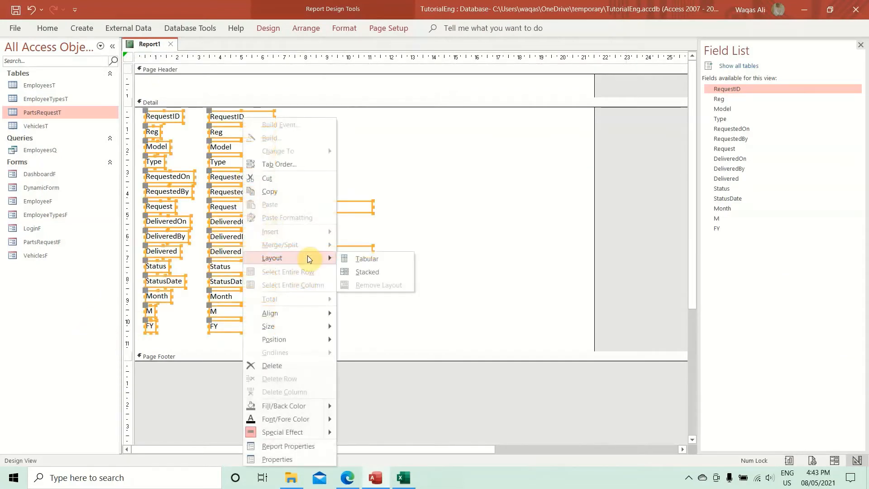
left_click(387, 264)
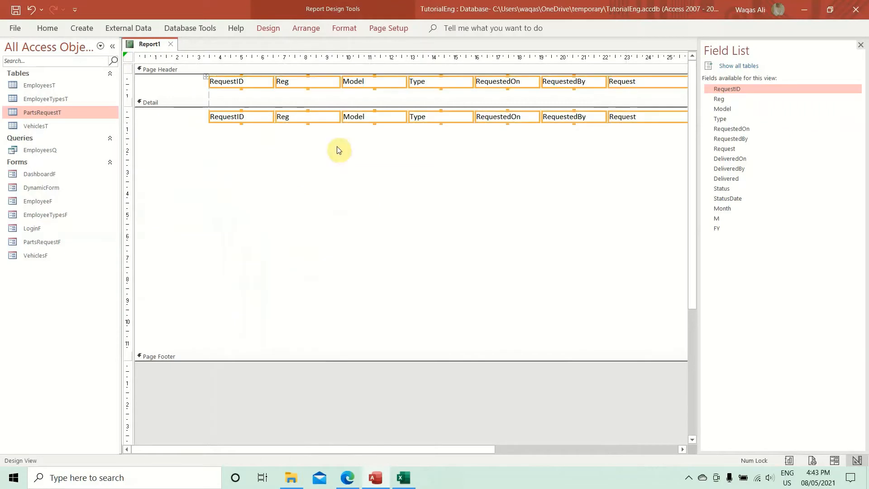
Step: Move the tabular layout to the report's left edge and close the list of existing fields
left_click_drag(364, 83, 290, 84)
left_click(856, 43)
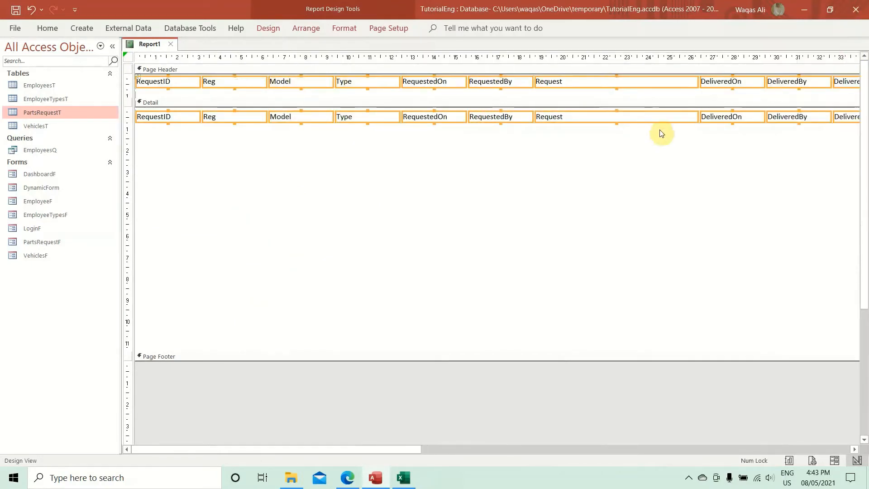
left_click(150, 136)
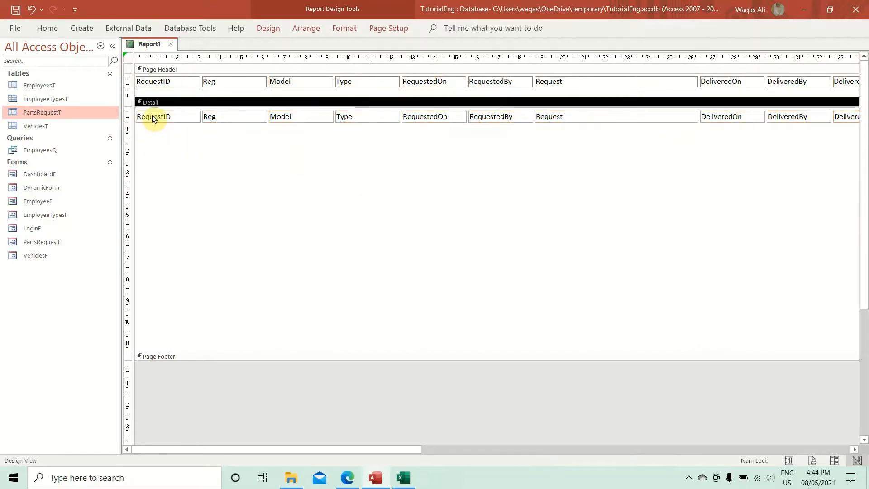
Step: Shift the row of Page Header labels down to its section's lower edge and the Detail row up to its section's upper edge
left_click(127, 81)
left_click_drag(155, 80, 155, 92)
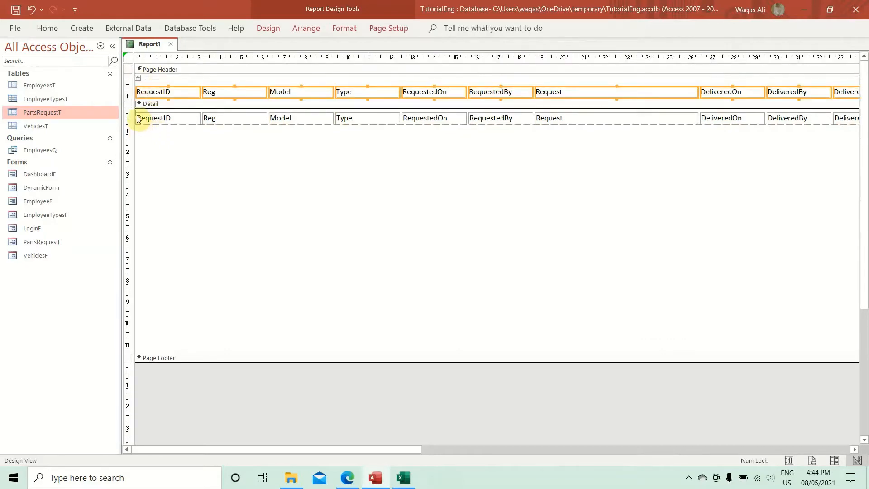
left_click(128, 118)
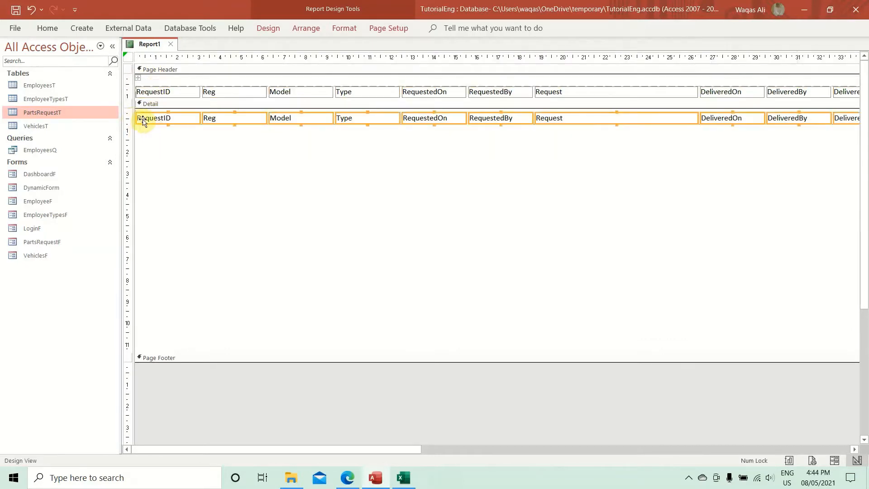
left_click_drag(150, 118, 149, 116)
left_click_drag(149, 112, 148, 110)
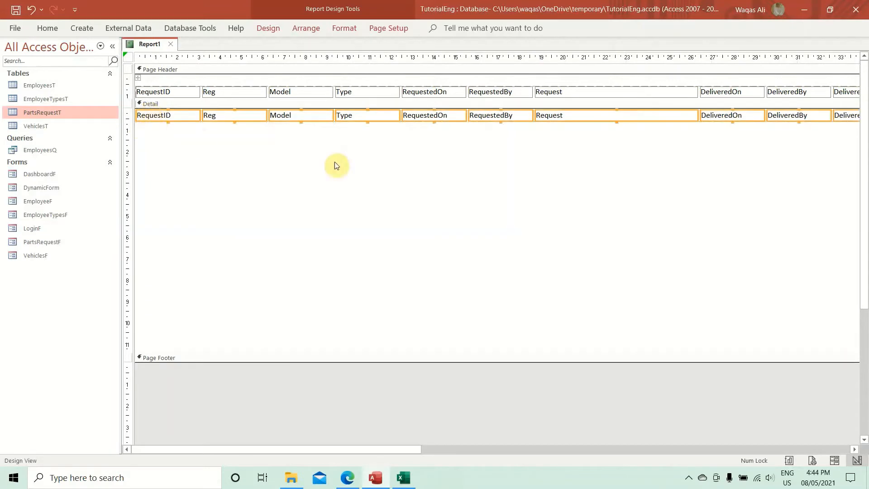
left_click(567, 149)
Step: Caption the first header label Request ID, and narrow the RequestID column to about 1.9 cm and the Type column to about 1.6 cm
left_click(184, 116)
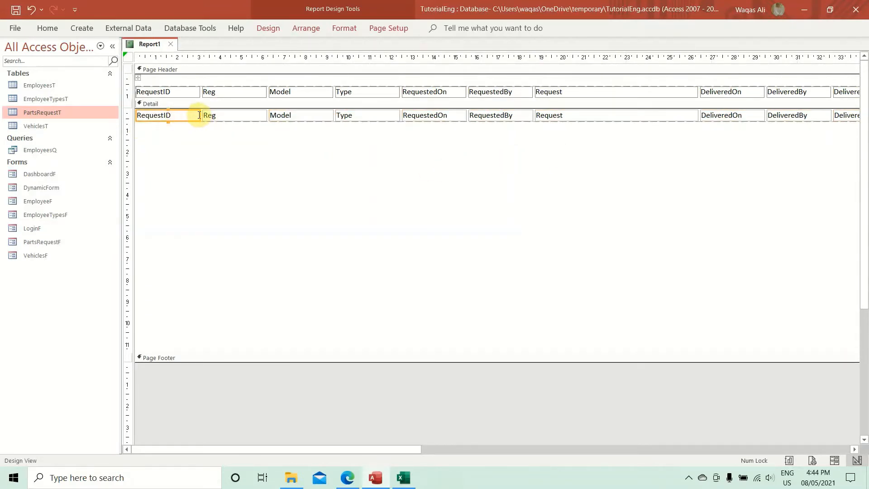
left_click_drag(199, 115, 171, 113)
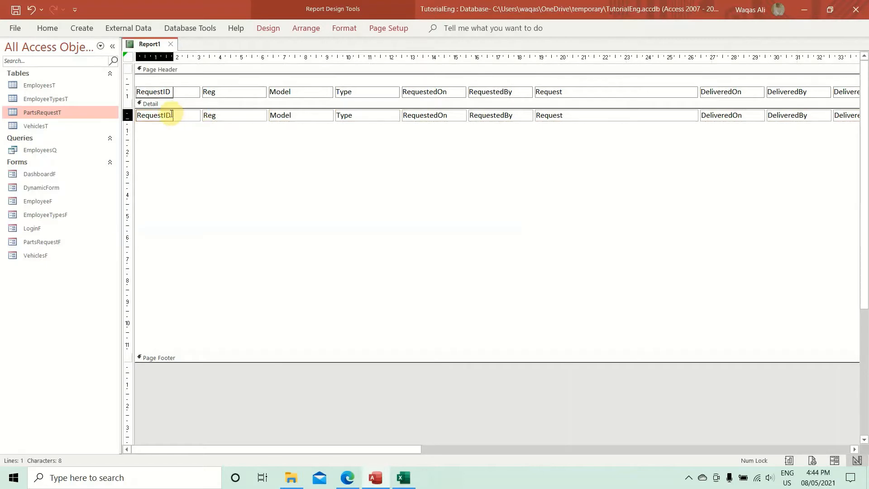
double_click(167, 92)
left_click(164, 92)
left_click(176, 95)
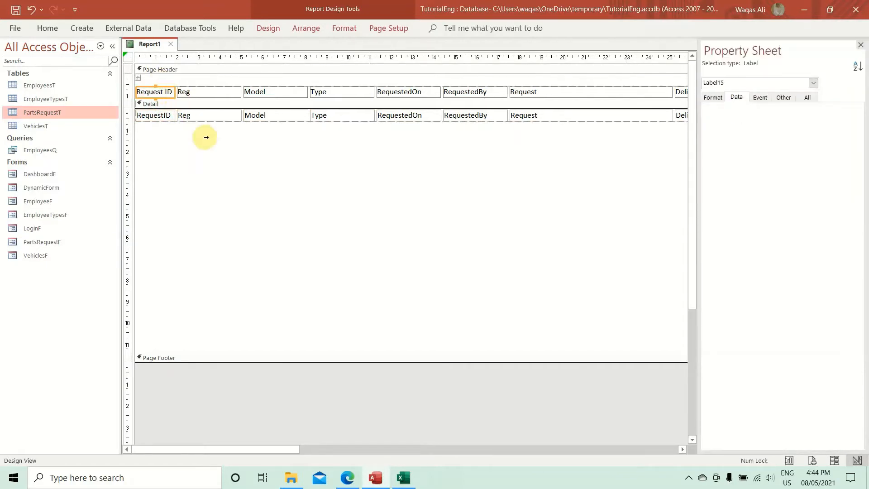
left_click(347, 117)
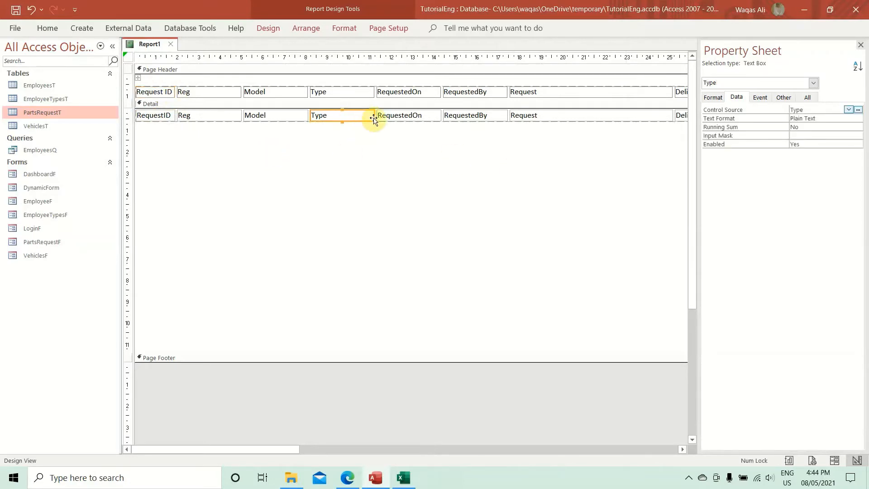
left_click_drag(373, 115, 342, 118)
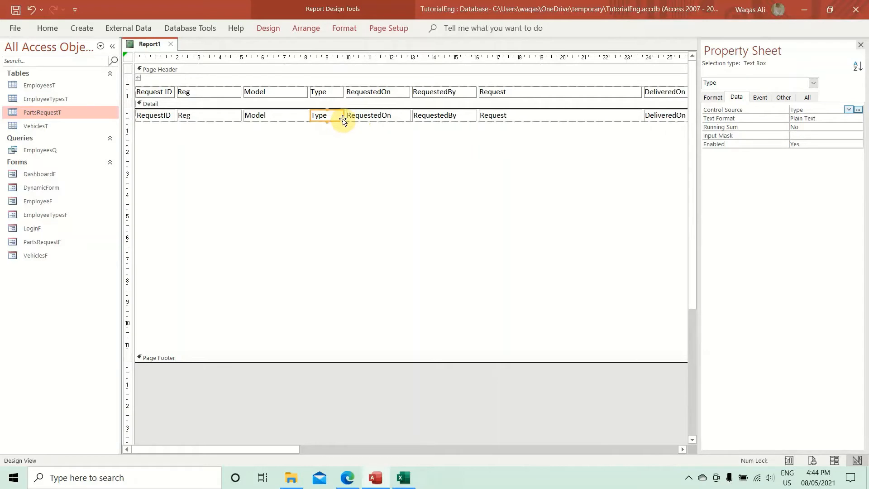
Step: Change the header labels to Requested On and Requested By, and narrow the Requested On column to about 2.6 cm
left_click(383, 93)
left_click(383, 93)
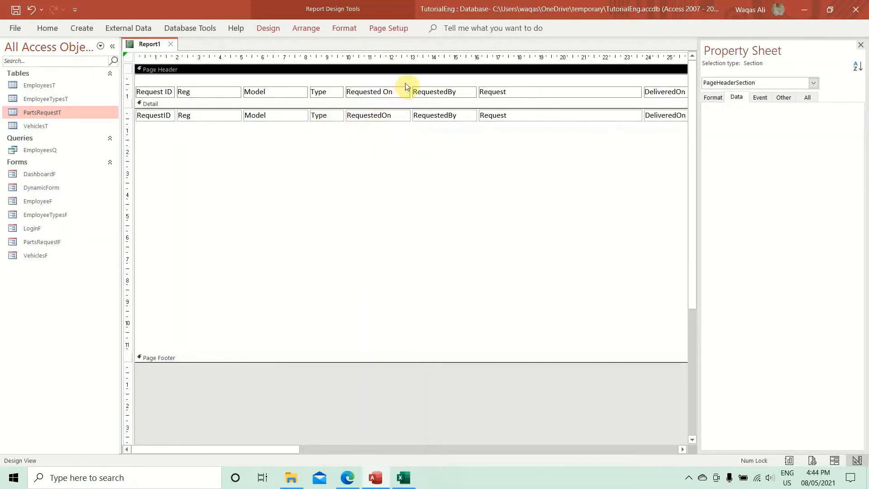
left_click_drag(409, 92, 401, 92)
left_click(439, 93)
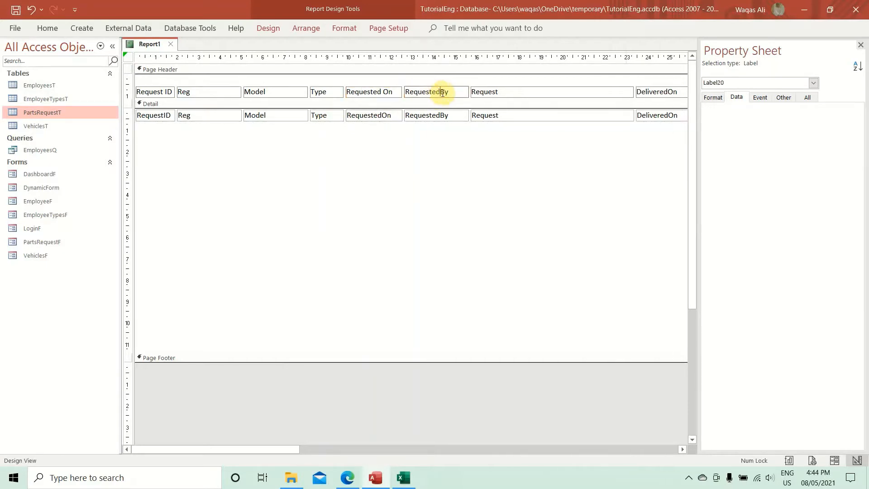
left_click(460, 78)
left_click(463, 92)
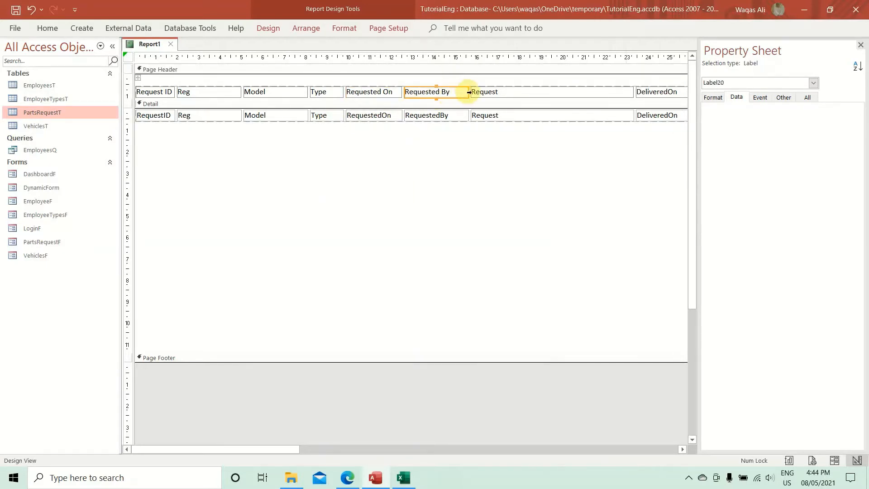
Step: Narrow the Request header label and its text box together to about 4.2 cm
left_click(587, 87)
key("ctrl+a")
left_click(600, 85)
left_click(583, 136)
left_click_drag(583, 139, 613, 83)
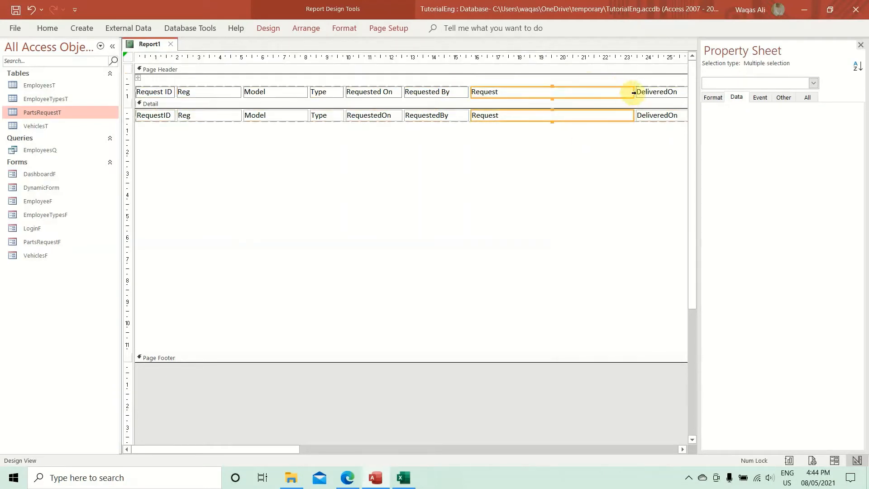
left_click_drag(631, 92, 561, 91)
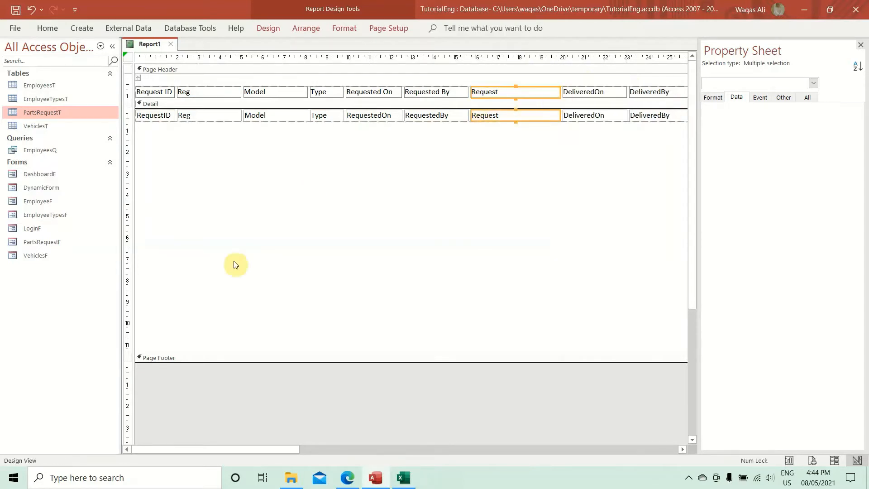
Step: Change the DeliveredOn header label to Delivered On and narrow its column to about 2.4 cm
left_click_drag(244, 450, 374, 449)
left_click(326, 92)
left_click(315, 93)
left_click_drag(316, 129, 326, 78)
left_click_drag(319, 147, 325, 90)
Step: Change the DeliveredBy header label to Delivered By and narrow its column slightly to about 2.9 cm
left_click(363, 92)
left_click(360, 92)
left_click(378, 146)
left_click(381, 117)
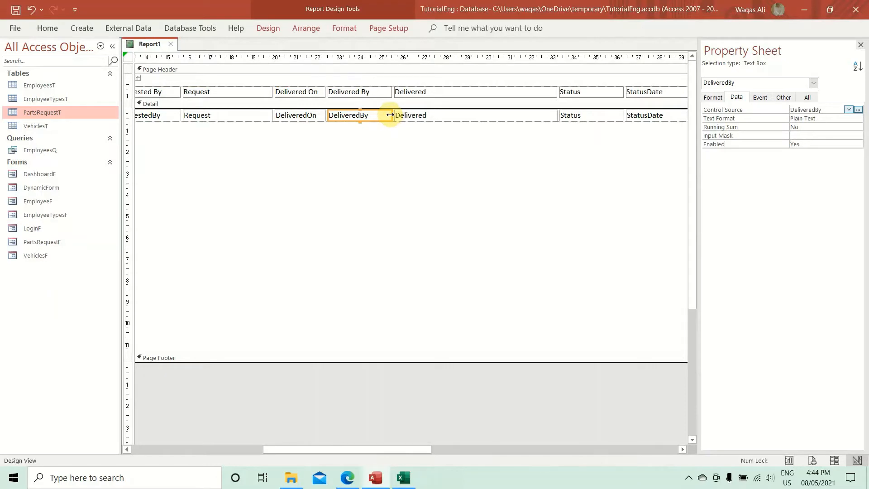
left_click_drag(390, 115, 389, 114)
Step: Narrow the Delivered column to about 3.3 cm and the Status column to about 2.1 cm
left_click(519, 118)
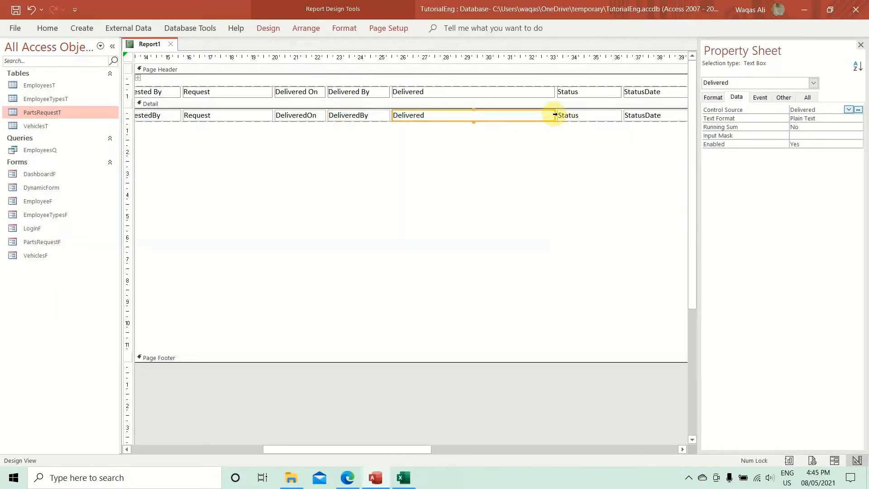
left_click_drag(554, 115, 463, 116)
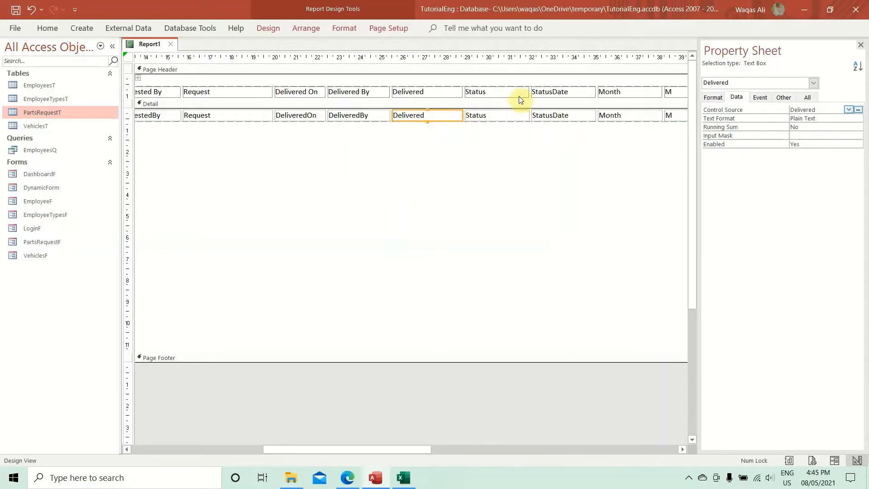
left_click(517, 118)
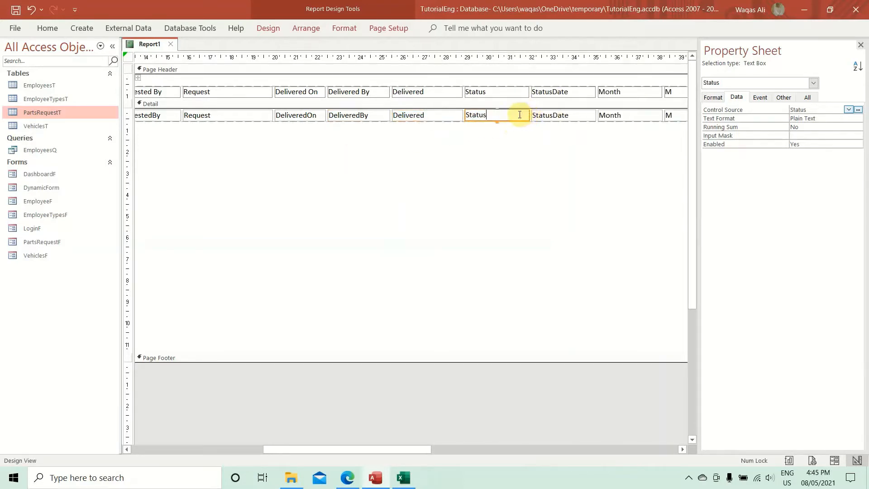
left_click_drag(502, 148, 496, 89)
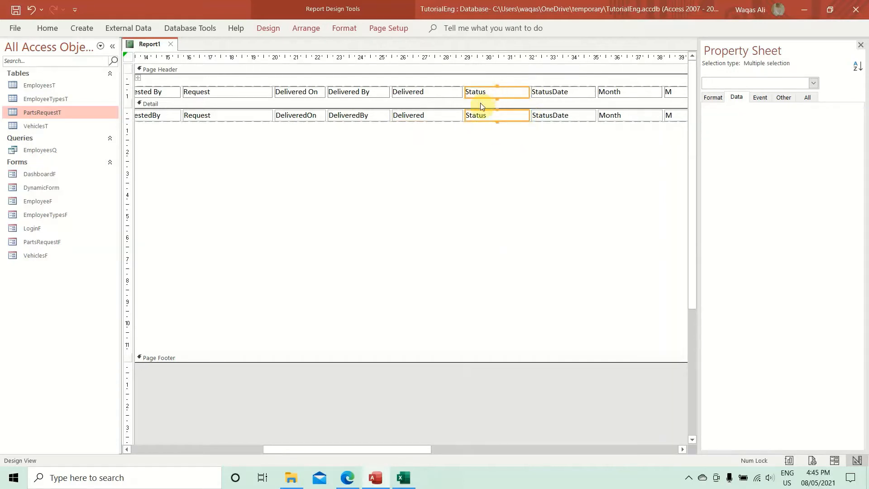
left_click_drag(528, 91, 510, 91)
Step: Change the StatusDate header label to Status Date and narrow its column to about 2.5 cm
left_click(539, 92)
left_click(535, 93)
left_click(567, 82)
mouse_move(563, 80)
left_mouse_down()
mouse_move(561, 102)
mouse_move(571, 104)
mouse_move(565, 93)
left_mouse_up()
Step: Add the Report Header and Report Footer sections to the report
left_click_drag(371, 449, 487, 450)
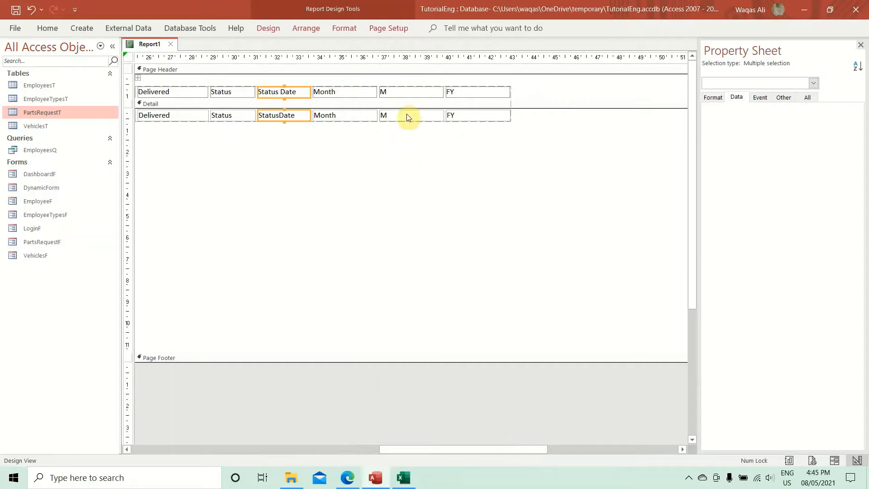
left_click_drag(520, 142, 362, 85)
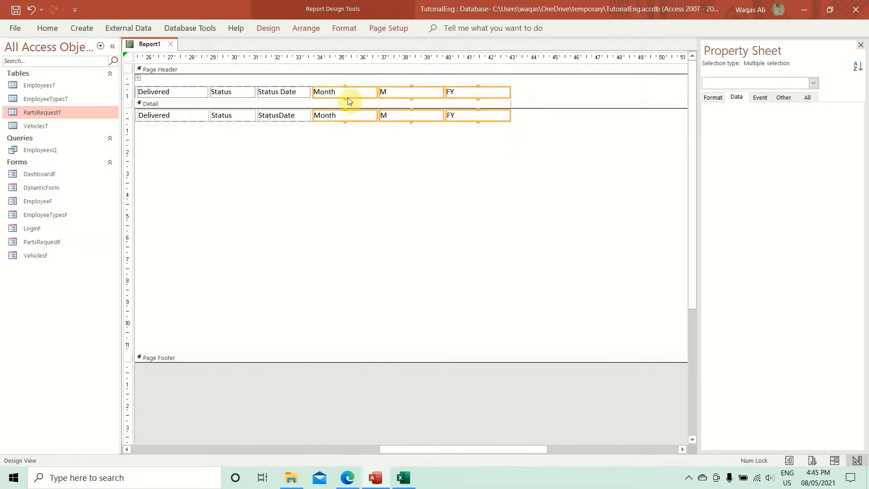
right_click(473, 163)
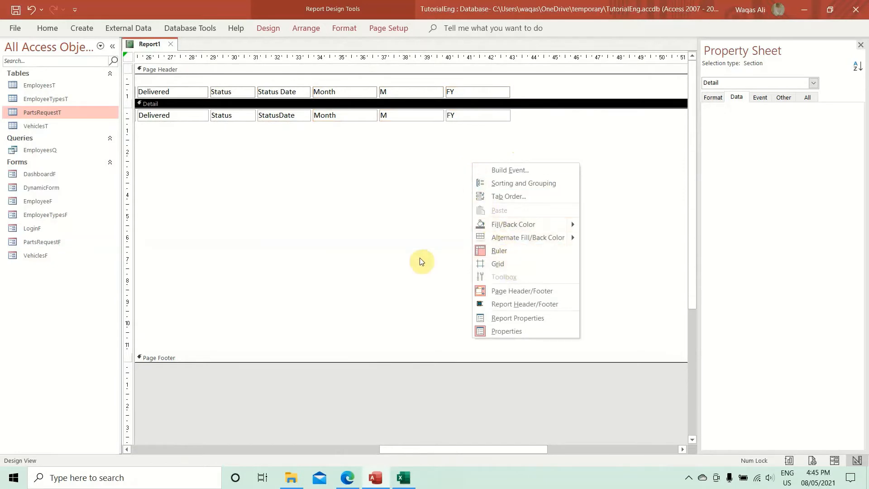
left_click(513, 308)
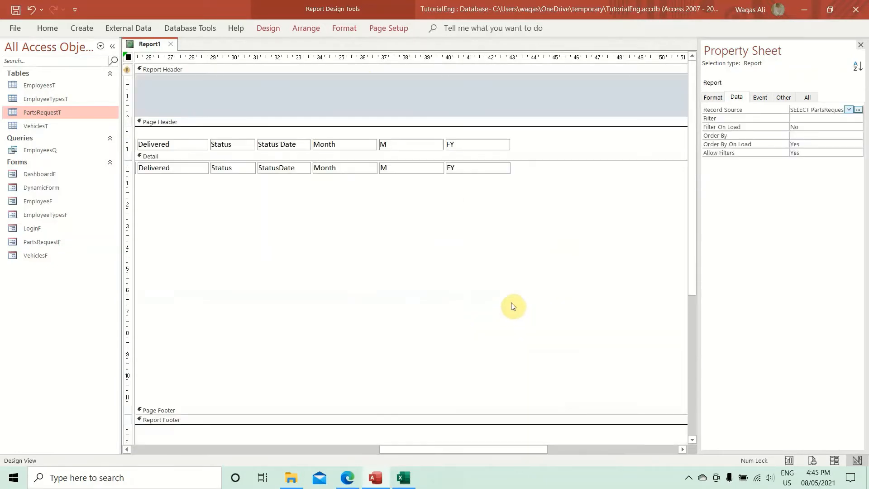
Step: Shrink the Report Header to about 1.1 cm high and take the Month, M and FY columns out of the tabular layout
left_click_drag(331, 116, 326, 98)
left_click_drag(549, 116, 174, 141)
left_click_drag(536, 194, 345, 141)
right_click(344, 144)
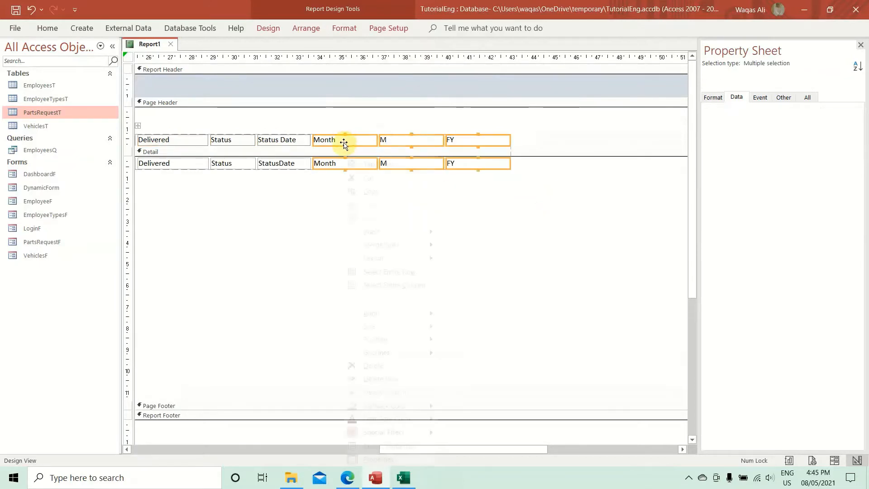
mouse_move(406, 258)
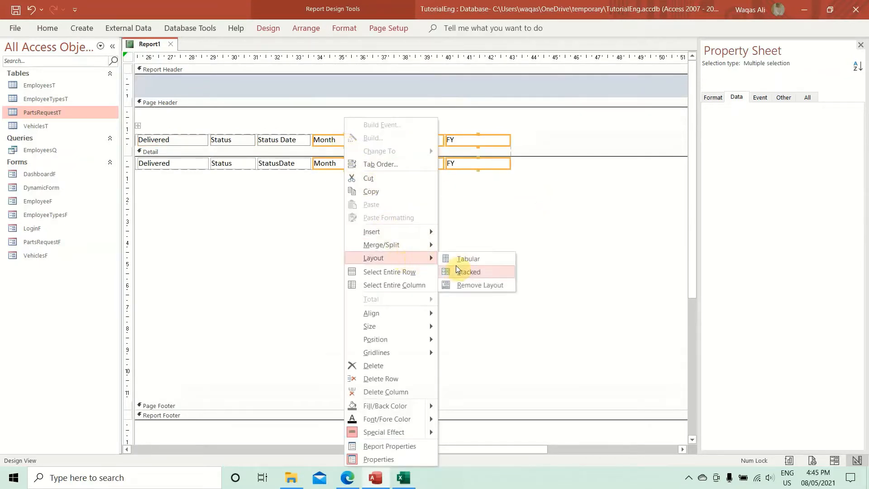
left_click(472, 284)
left_click(472, 284)
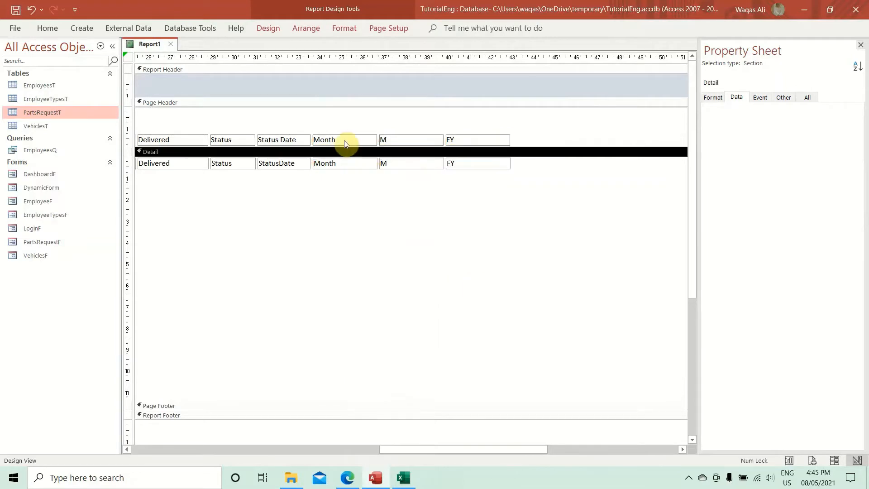
Step: Move the Month, FY and M labels and text boxes into one row in the Page Header, above the column headings
left_click_drag(344, 140, 168, 117)
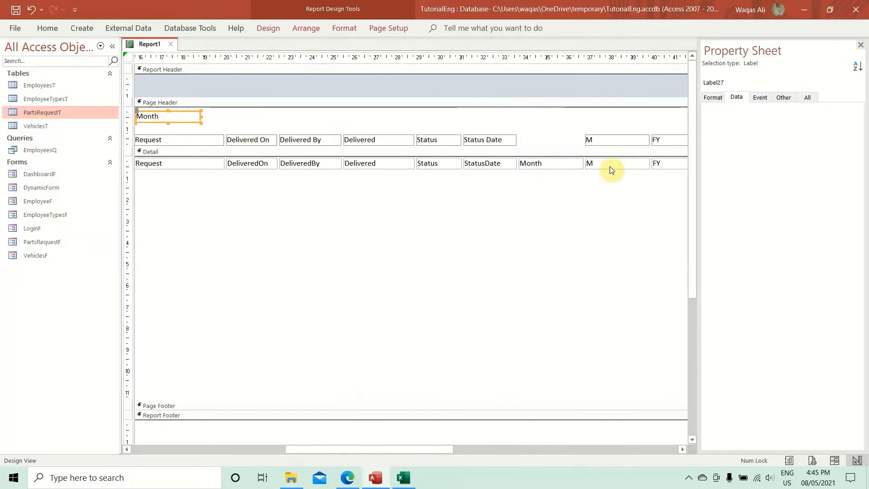
left_click_drag(561, 169, 241, 120)
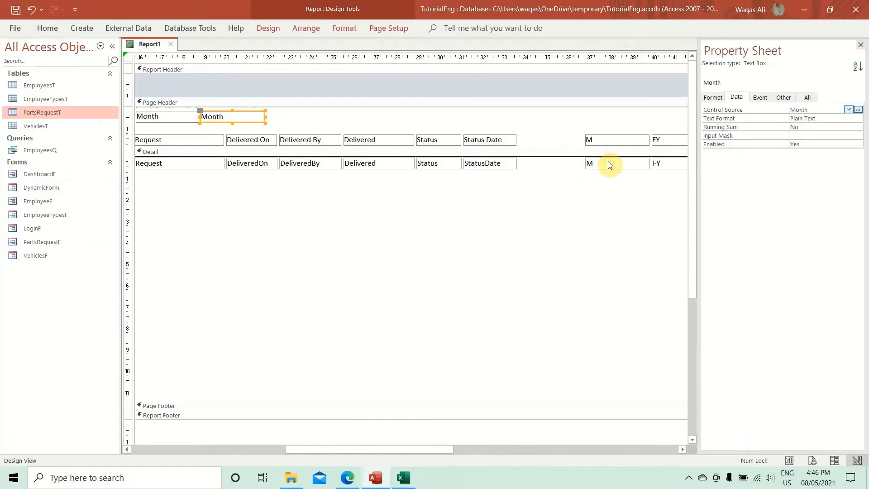
left_click_drag(511, 126, 477, 117)
left_click_drag(629, 167, 557, 118)
left_click_drag(372, 113, 292, 117)
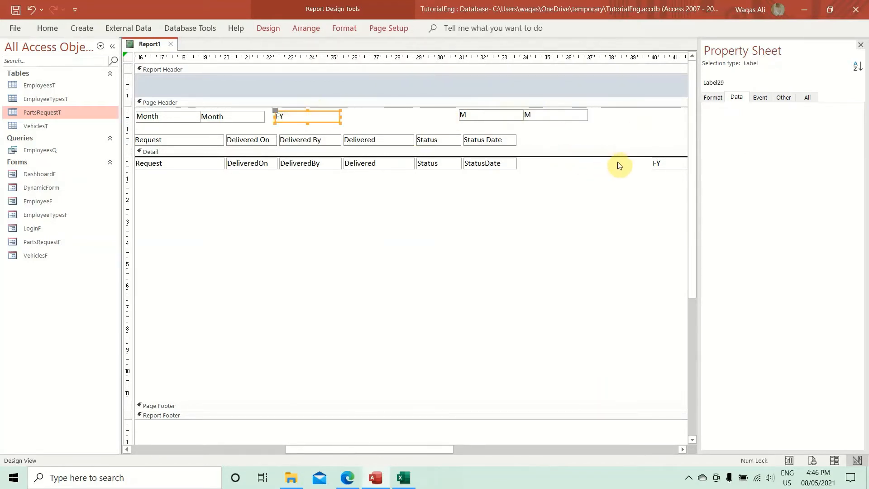
left_click_drag(653, 164, 345, 116)
left_click_drag(637, 120, 462, 116)
Step: Close the property sheet and narrow the report's width to about 35 cm
left_click(861, 45)
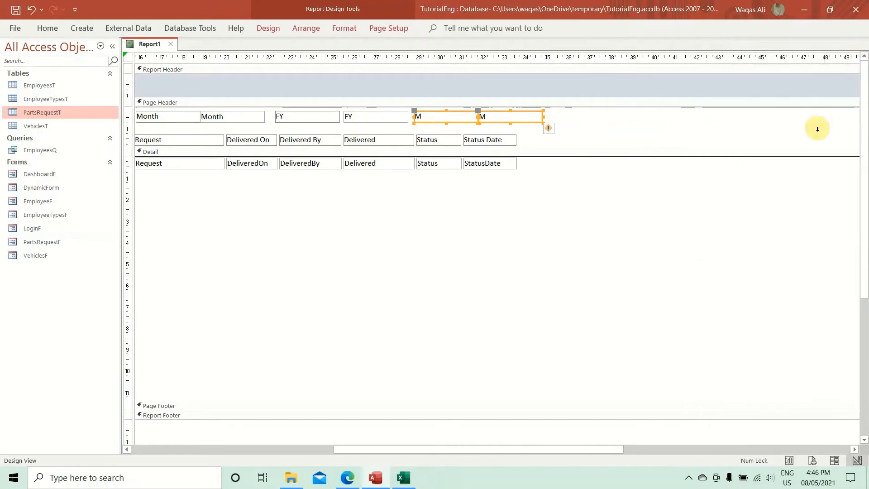
left_click_drag(621, 449, 840, 441)
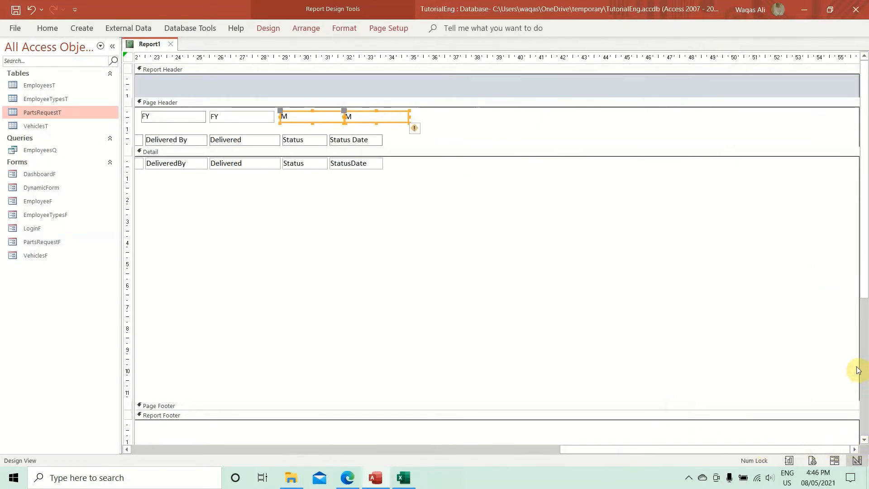
left_click_drag(858, 366, 396, 364)
left_click_drag(607, 450, 229, 417)
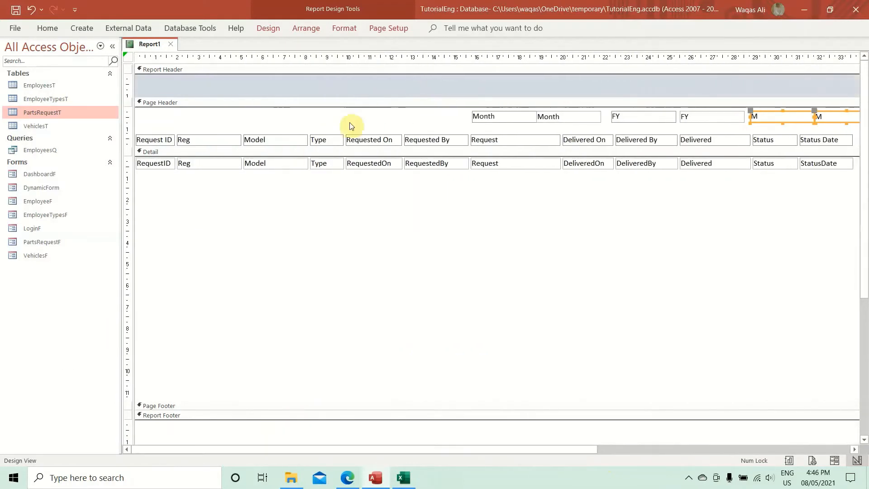
Step: Shift the Month, FY and M controls together to the left edge of the Page Header
left_click_drag(407, 121, 867, 118)
left_click_drag(714, 118, 300, 117)
left_click_drag(329, 450, 259, 441)
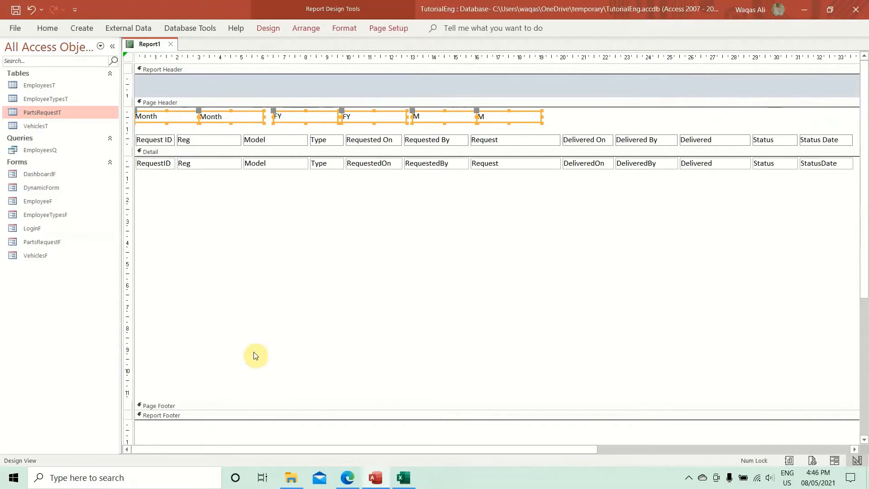
Step: Set the Visible property of the M label and M text box in the Page Header to No
left_click(312, 303)
left_click_drag(576, 111, 413, 121)
left_click(269, 32)
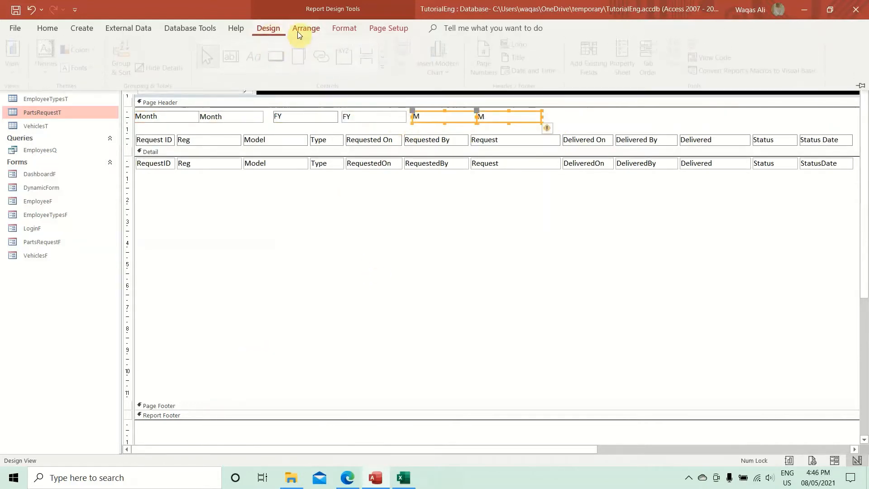
left_click(626, 57)
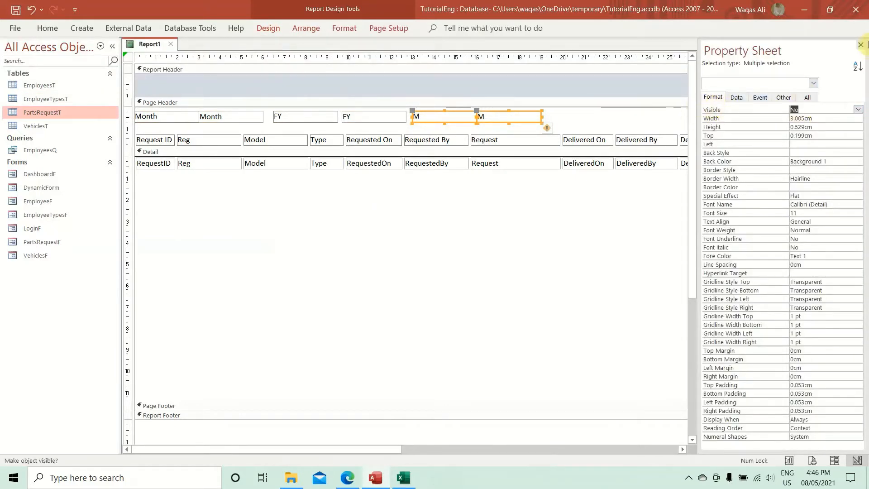
left_click(861, 45)
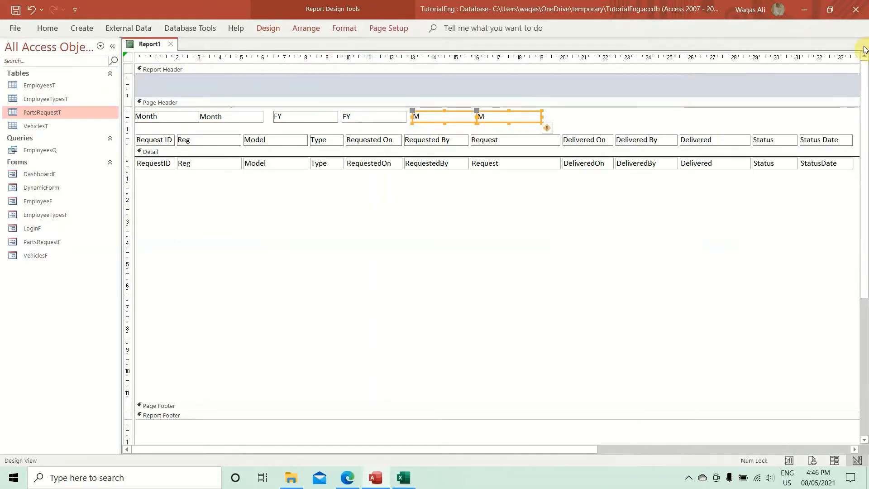
Step: Trim the report's width to about 33.7 cm and shrink the Detail section to the height of its single row of fields
left_click(569, 235)
left_click_drag(439, 449, 637, 450)
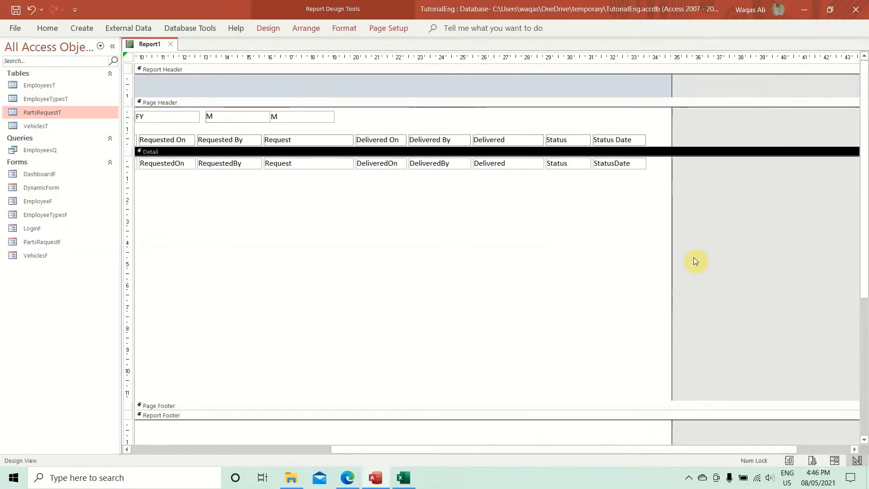
left_click_drag(673, 254, 647, 252)
left_click_drag(536, 450, 252, 435)
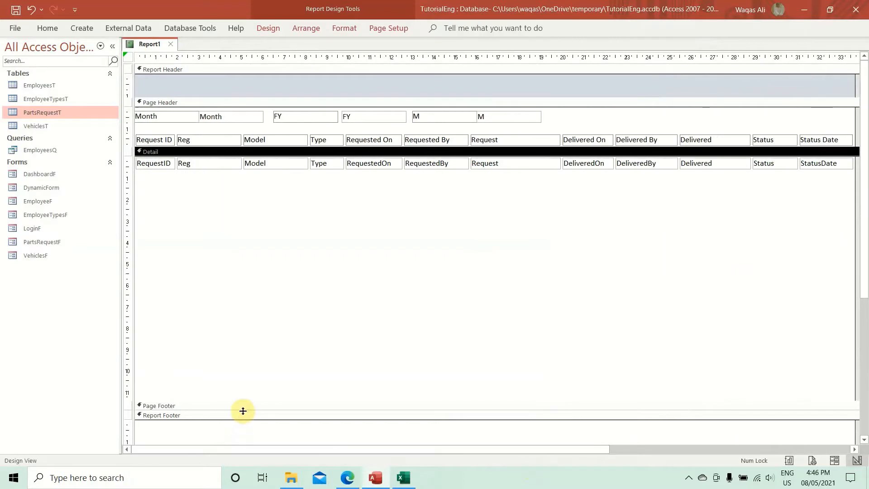
left_click_drag(249, 407, 249, 174)
left_click_drag(220, 399, 250, 171)
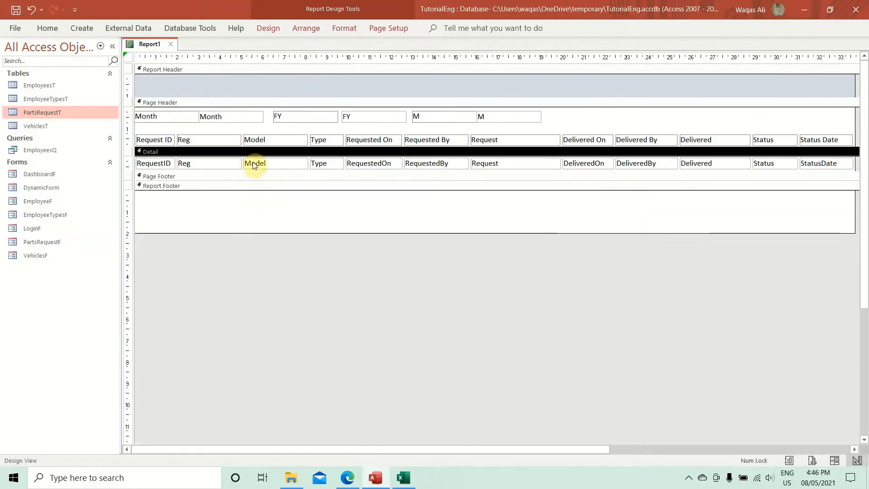
Step: Display the report in Report View with the navigation pane collapsed and look through its records
right_click(149, 43)
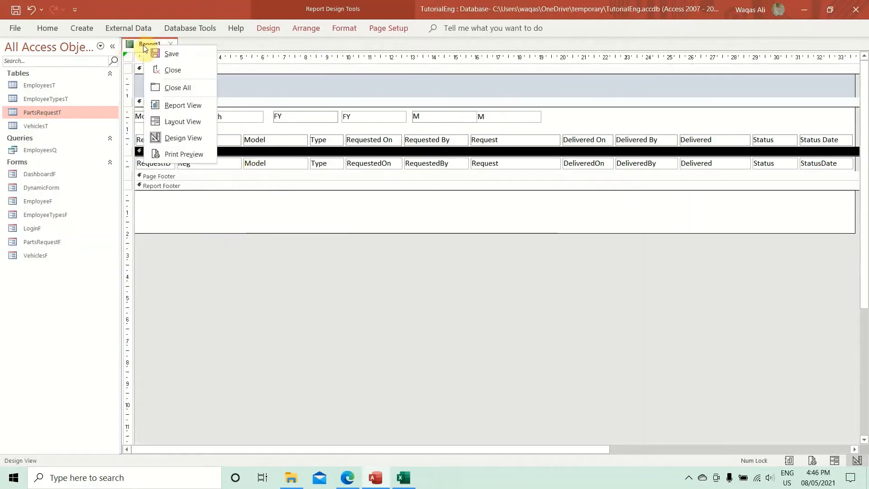
left_click(177, 107)
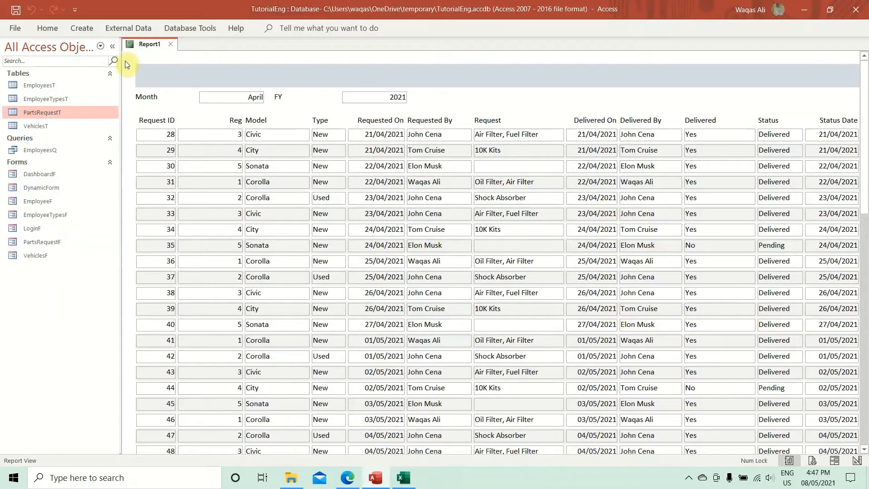
left_click(113, 48)
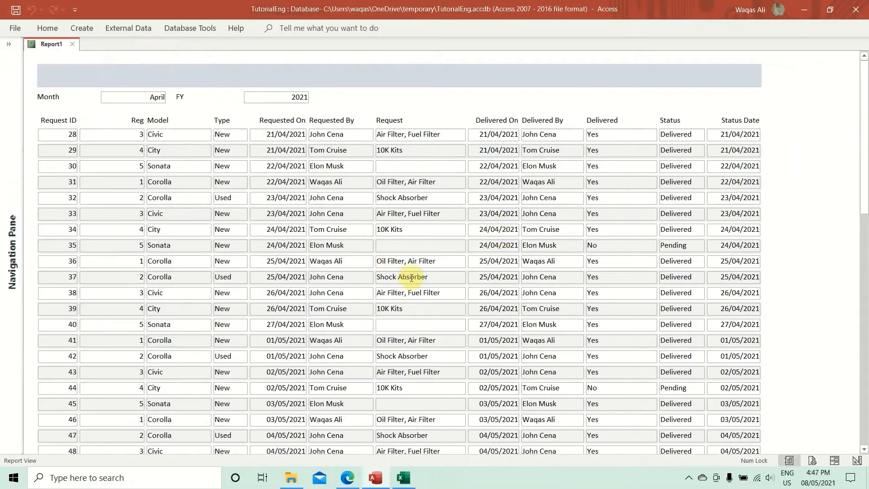
scroll(411, 276, "down", 10)
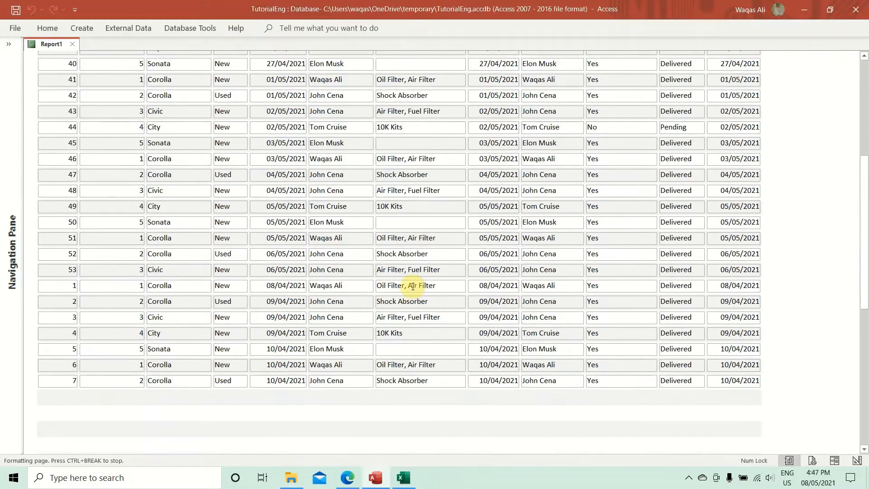
scroll(412, 287, "down", 10)
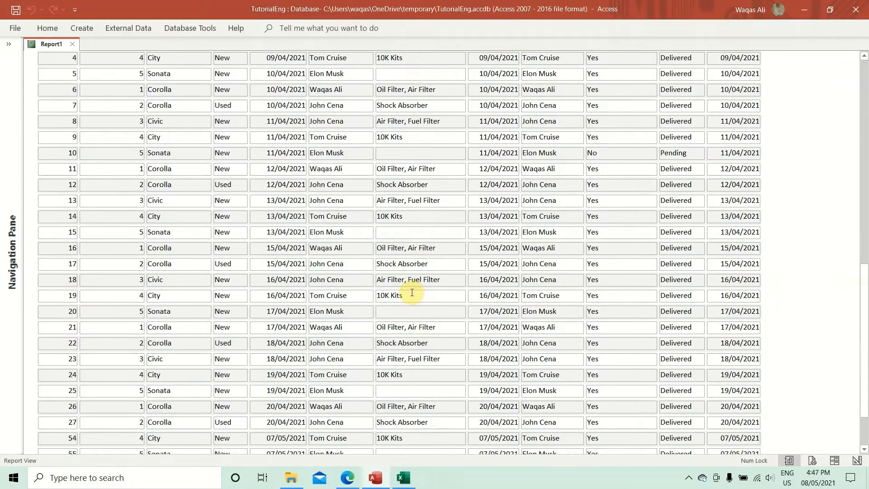
scroll(412, 293, "up", 5)
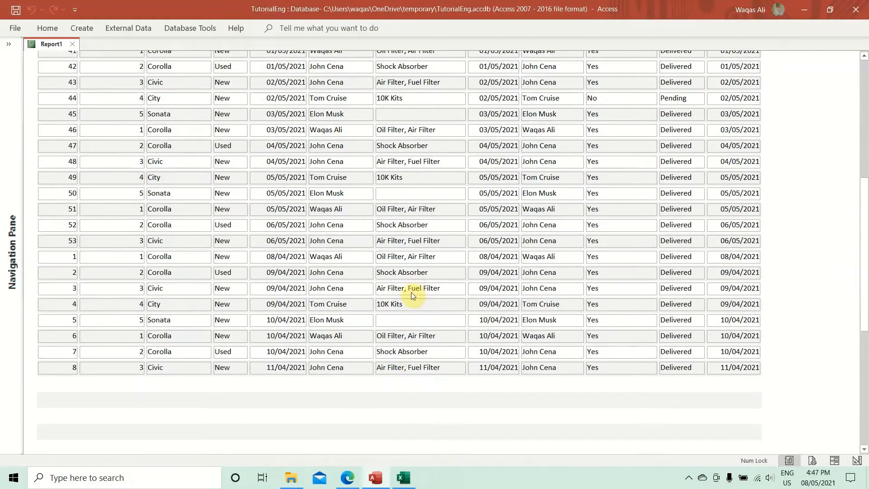
scroll(412, 293, "up", 6)
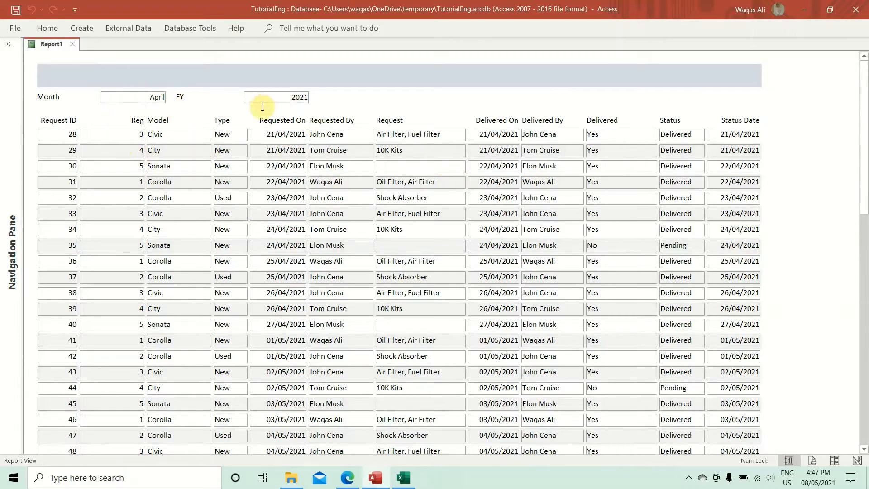
Step: Examine the Month value in the page header and the Reg entries of several records
double_click(153, 97)
scroll(202, 183, "down", 1)
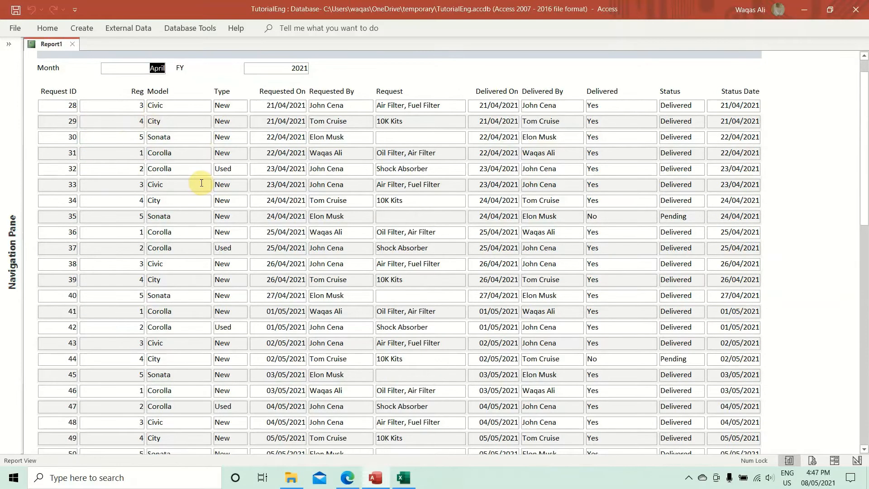
left_click(129, 153)
left_click(121, 188)
left_click(125, 220)
double_click(137, 107)
double_click(135, 171)
scroll(138, 201, "up", 1)
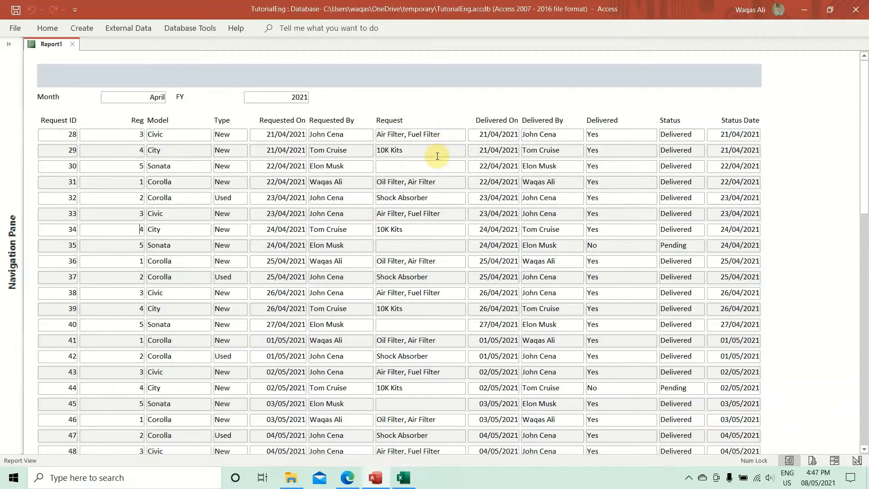
Step: Return the report to Design View and open the query behind its Record Source property
right_click(446, 82)
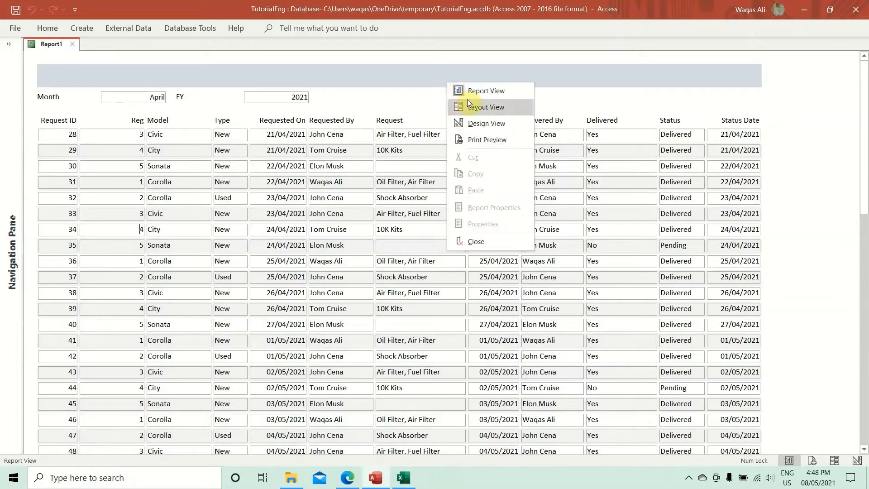
left_click(467, 124)
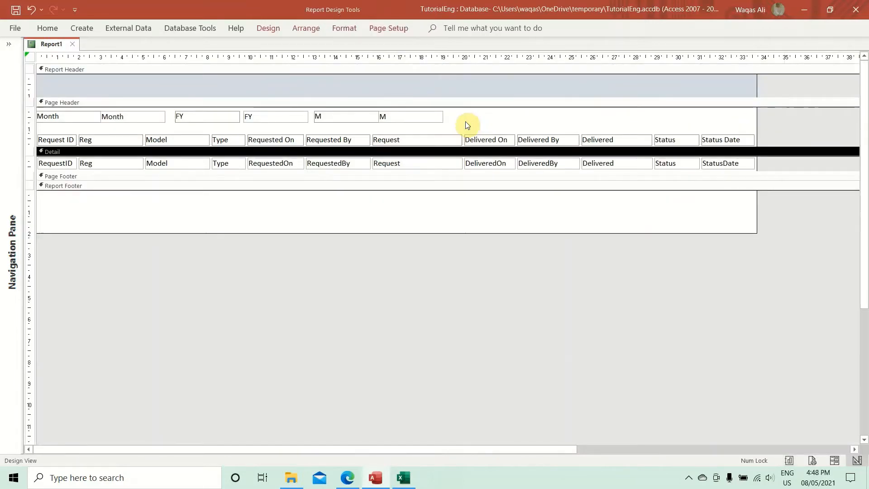
left_click(29, 57)
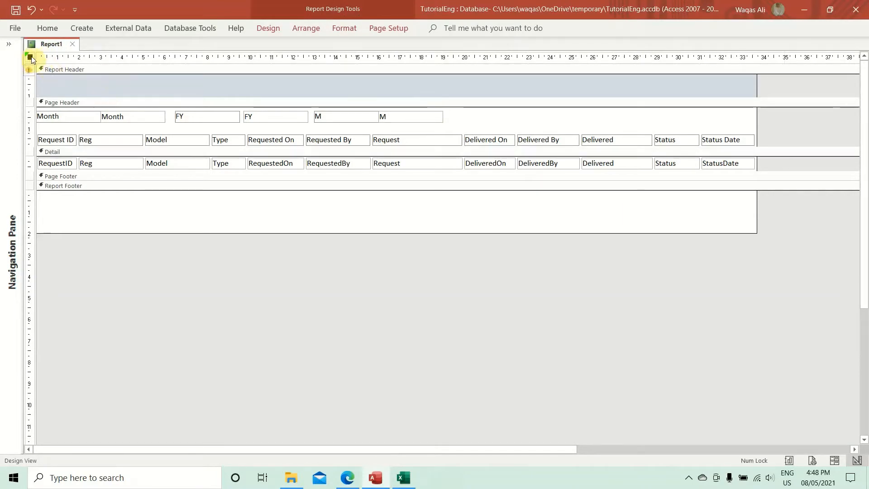
left_click(276, 31)
left_click(629, 63)
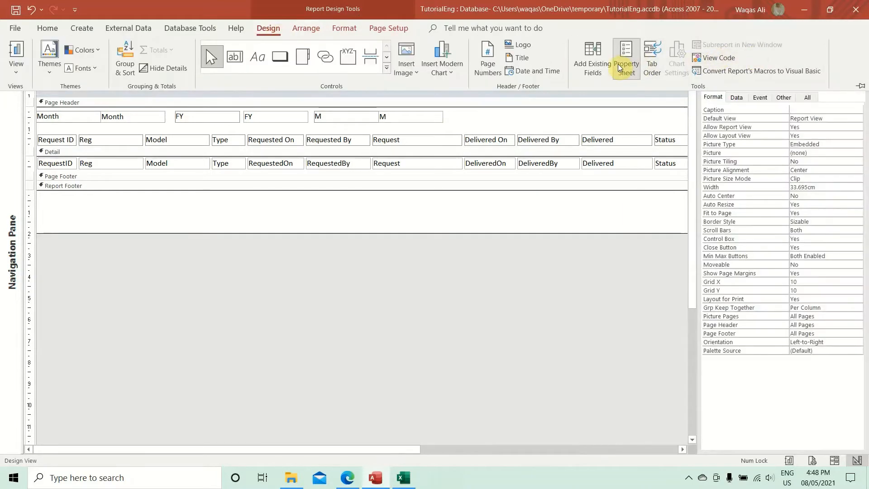
left_click(737, 97)
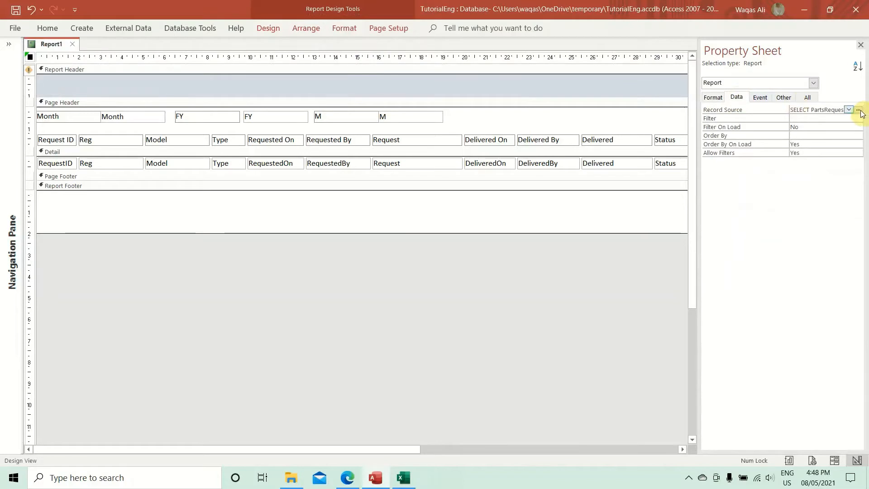
left_click(856, 109)
Step: Enlarge the PartsRequestT field list to show all fields and check the query's records in Datasheet View
left_click_drag(103, 190, 116, 283)
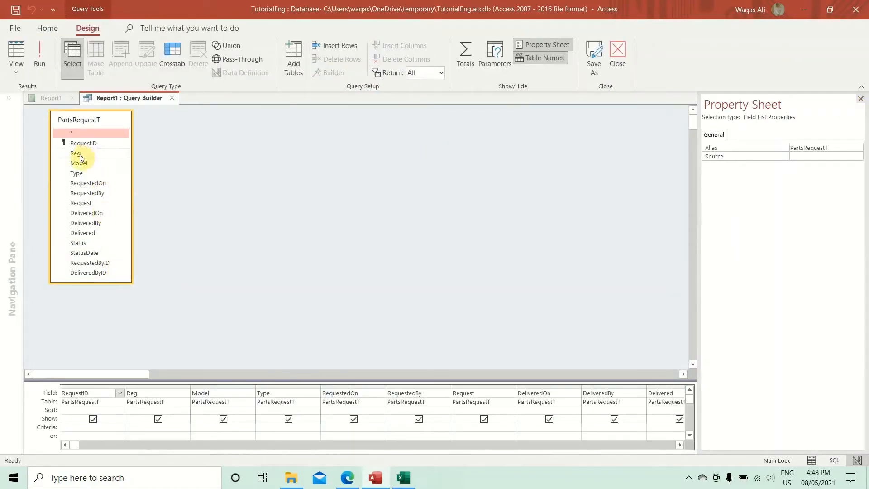
left_click(45, 61)
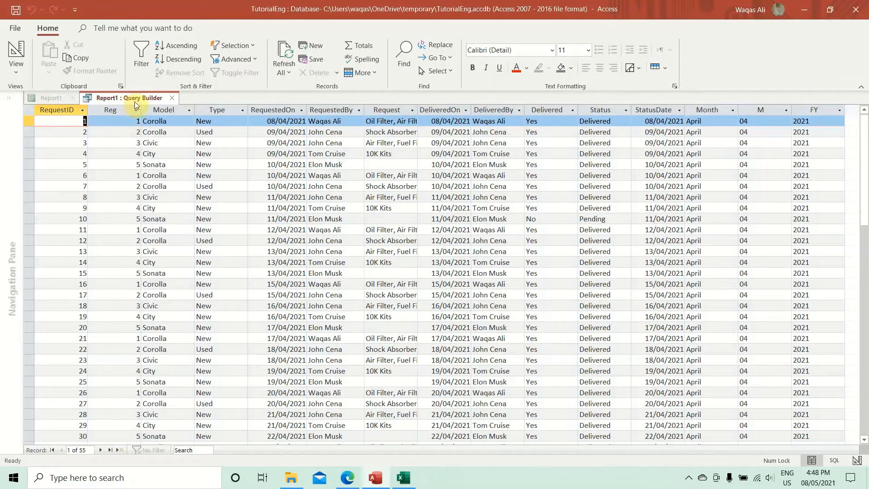
right_click(135, 101)
left_click(152, 159)
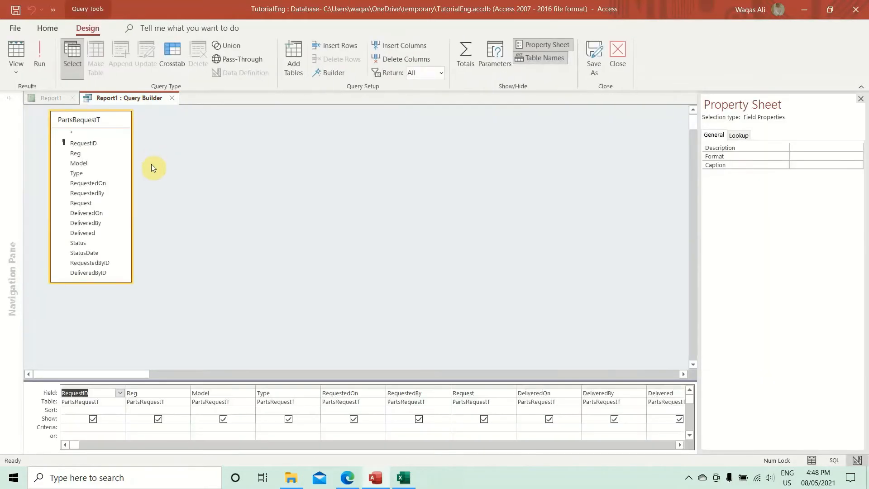
Step: Add the VehiclesT table to the report's query and move its field list further away from PartsRequestT
right_click(226, 172)
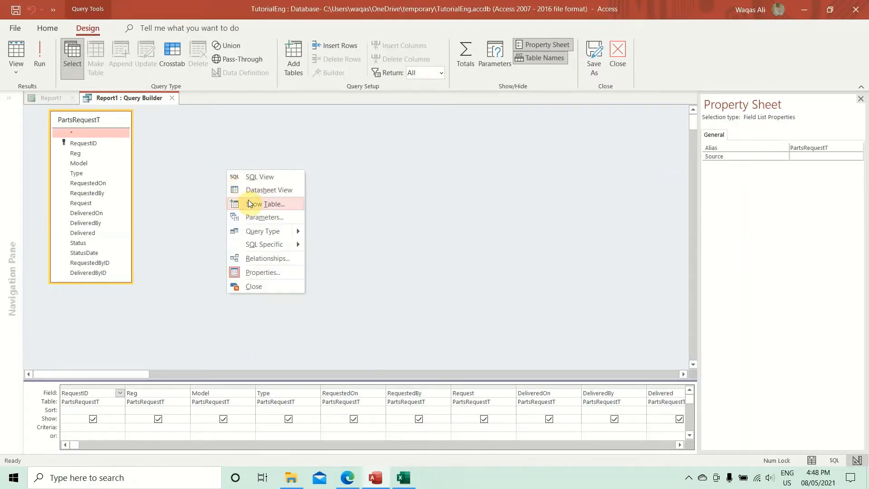
left_click(249, 200)
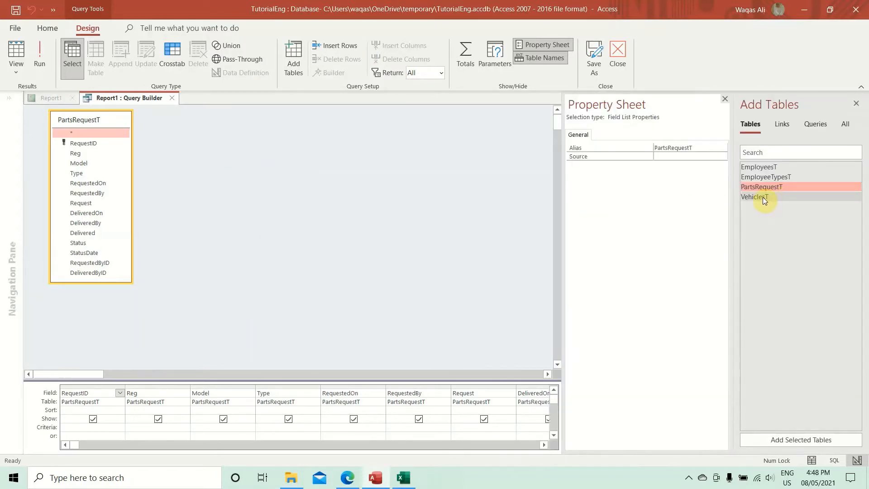
double_click(763, 197)
left_click(724, 99)
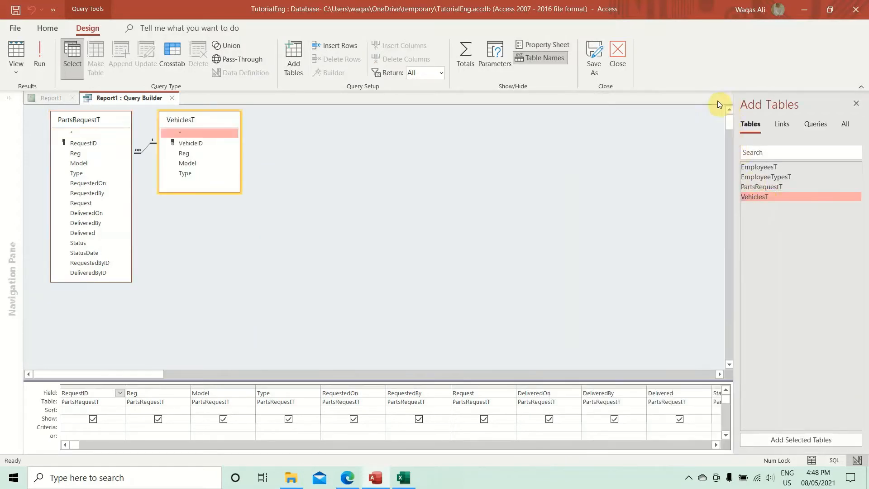
left_click_drag(229, 131, 256, 125)
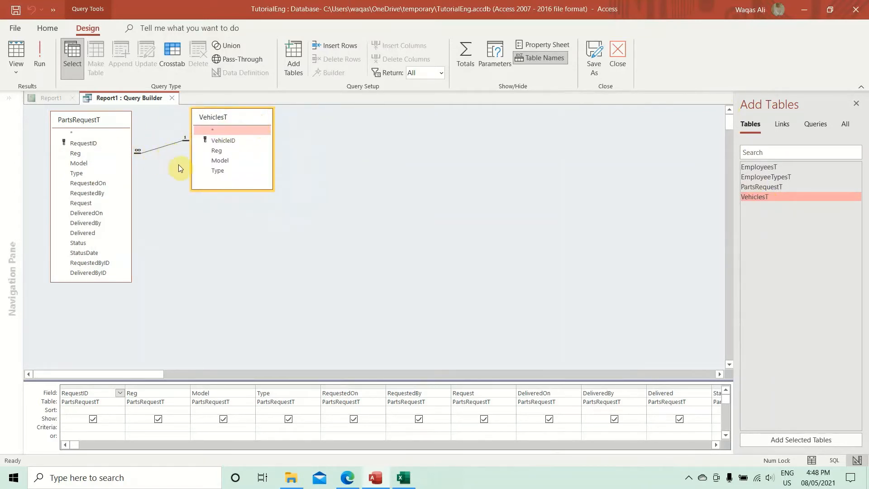
Step: Set the source table of the query's Reg column to VehiclesT
left_click(151, 396)
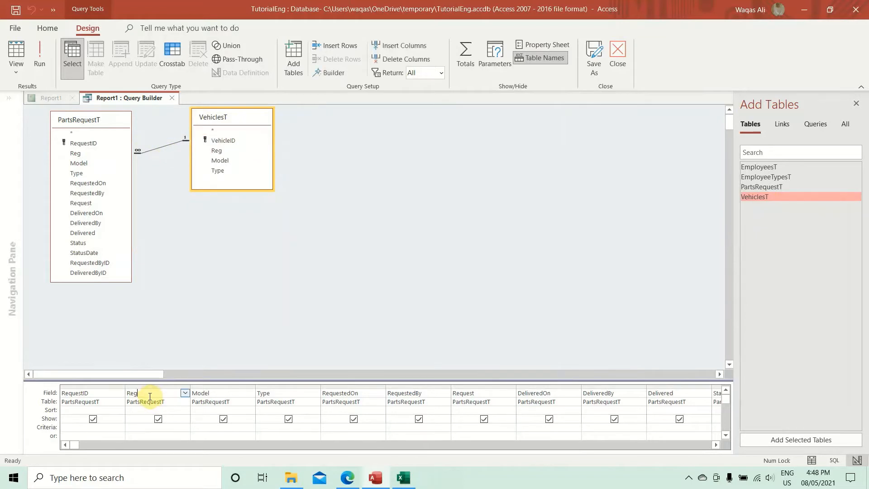
left_click(226, 149)
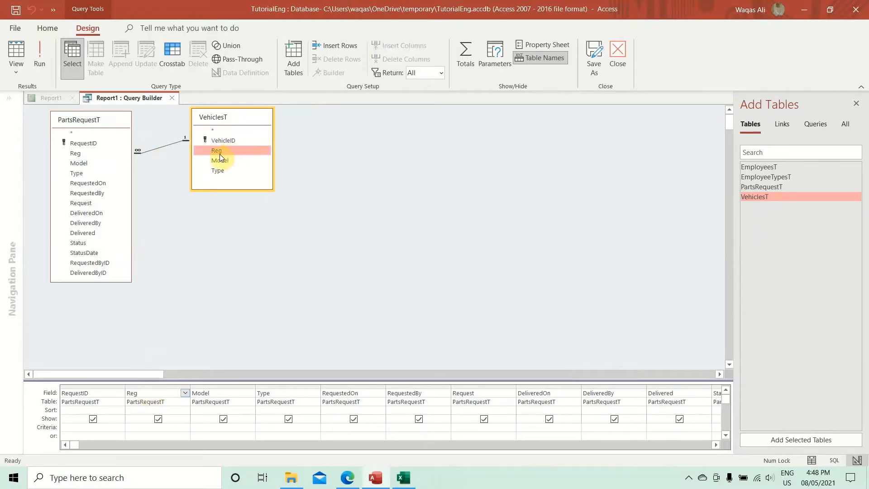
left_click(169, 400)
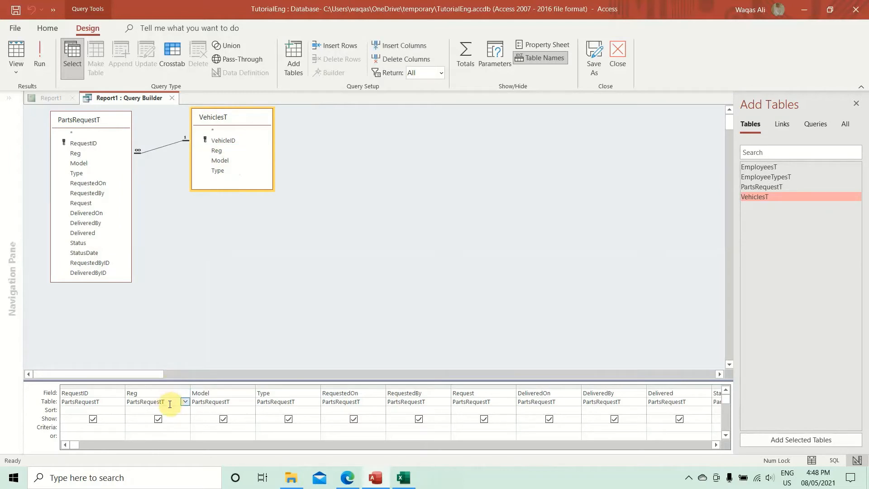
left_click(184, 402)
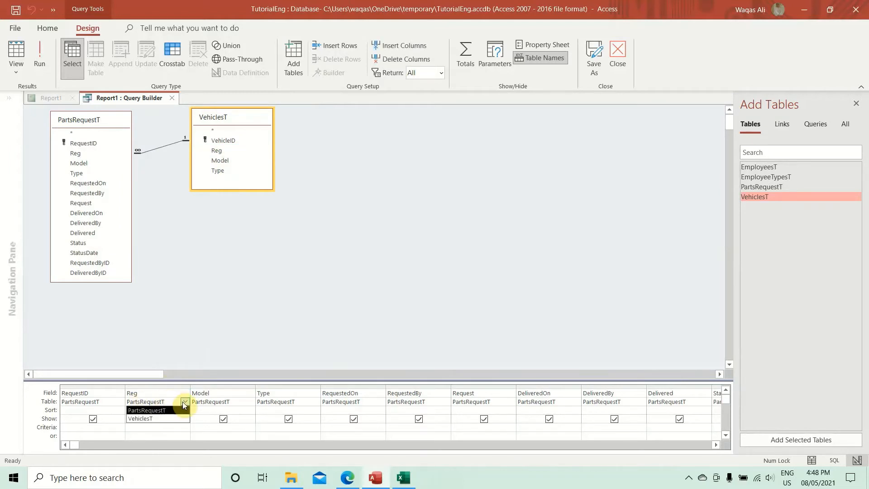
left_click(147, 419)
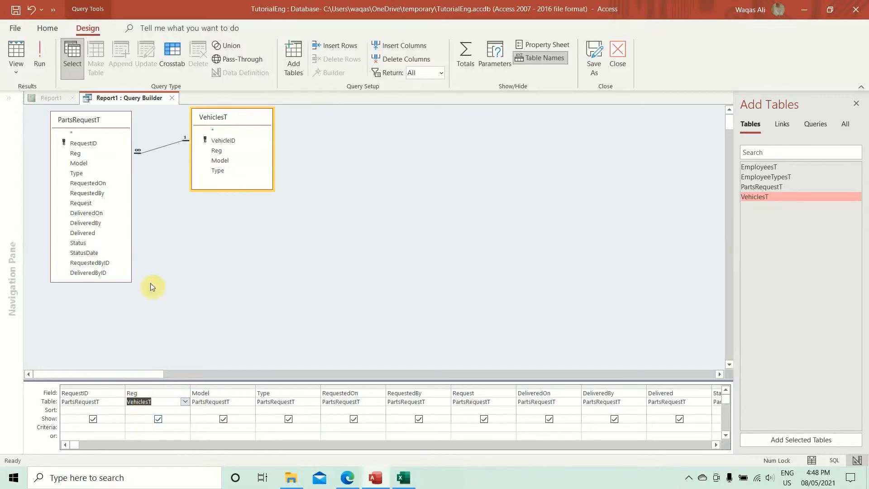
Step: Run the query and check the values in its Reg column
left_click(41, 62)
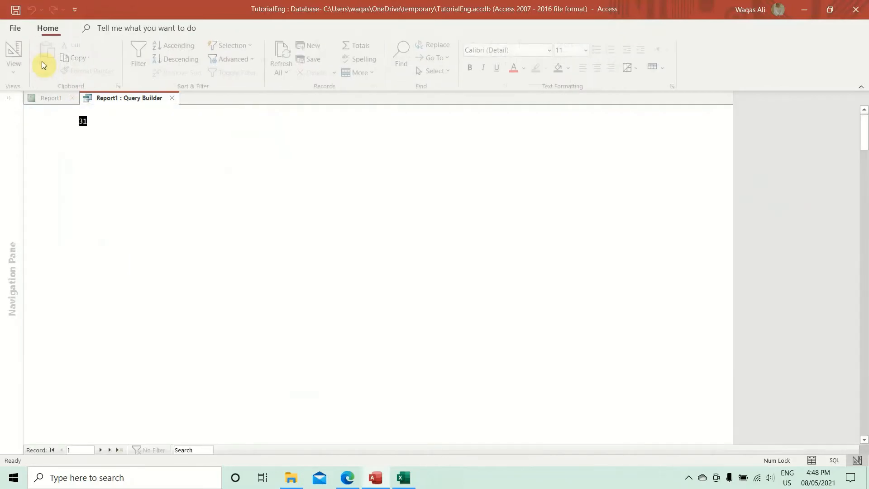
left_click_drag(116, 317, 121, 110)
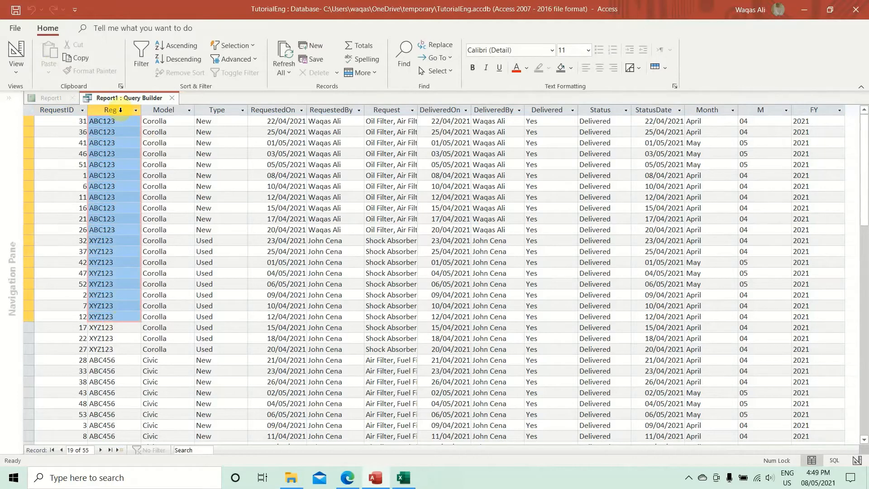
left_click(116, 165)
Step: Save the record source query and close the query builder to return to the report design
right_click(121, 99)
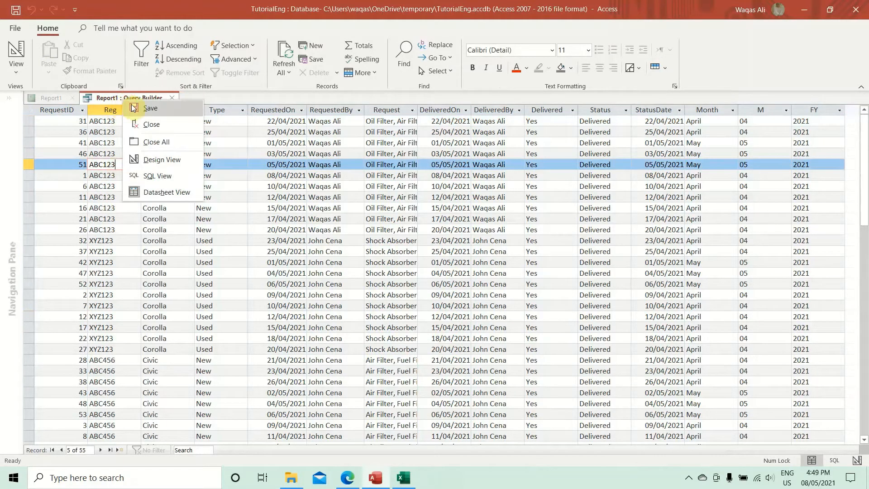
left_click(134, 107)
left_click(172, 97)
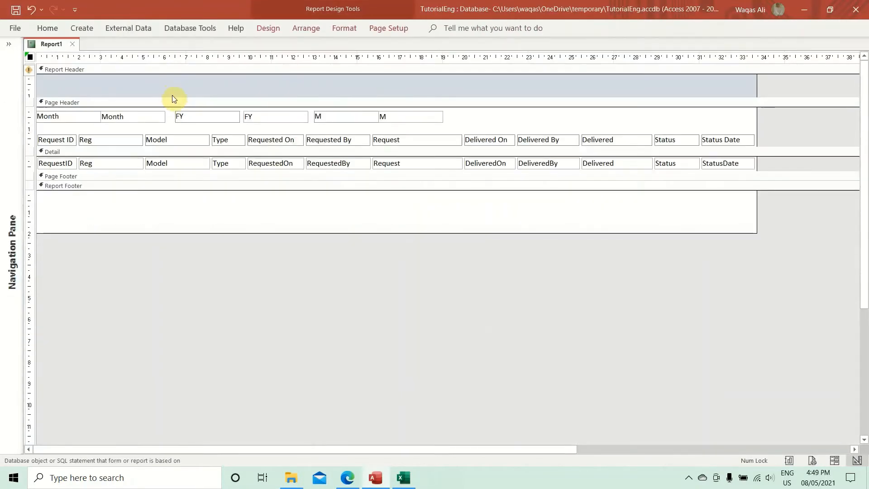
Step: Display the report in Report View and check the Reg values of its records
right_click(56, 44)
left_click(92, 109)
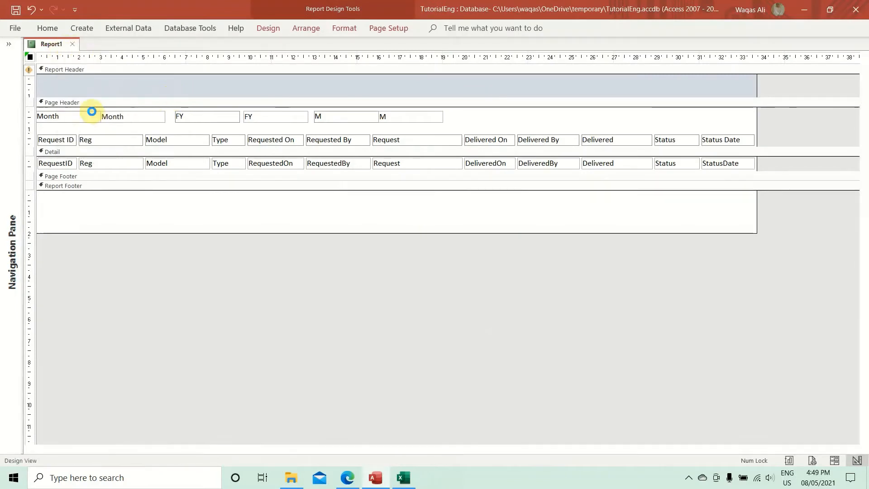
left_click_drag(102, 134, 99, 196)
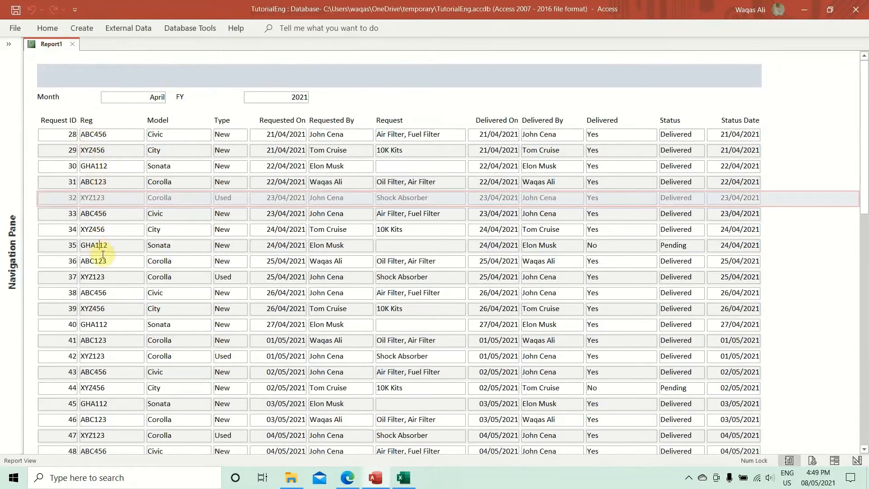
left_click(122, 183)
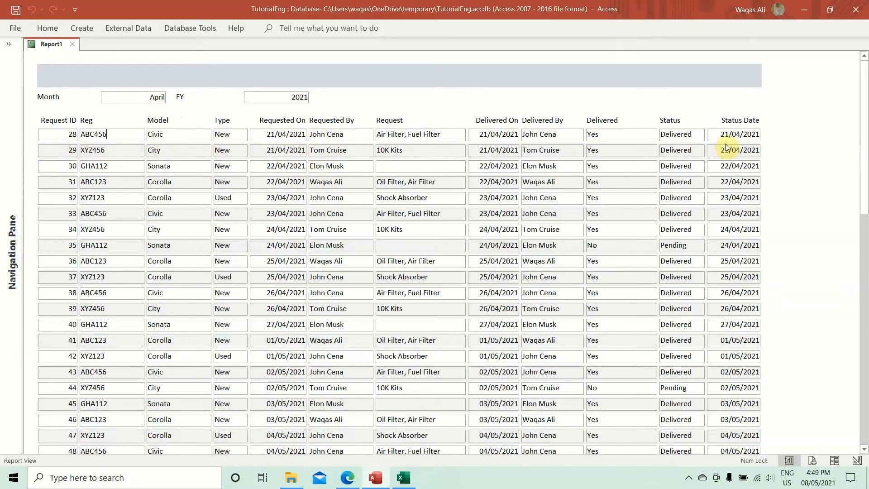
Step: Return the report to Design View and change the Month label's caption to "Month:"
right_click(427, 97)
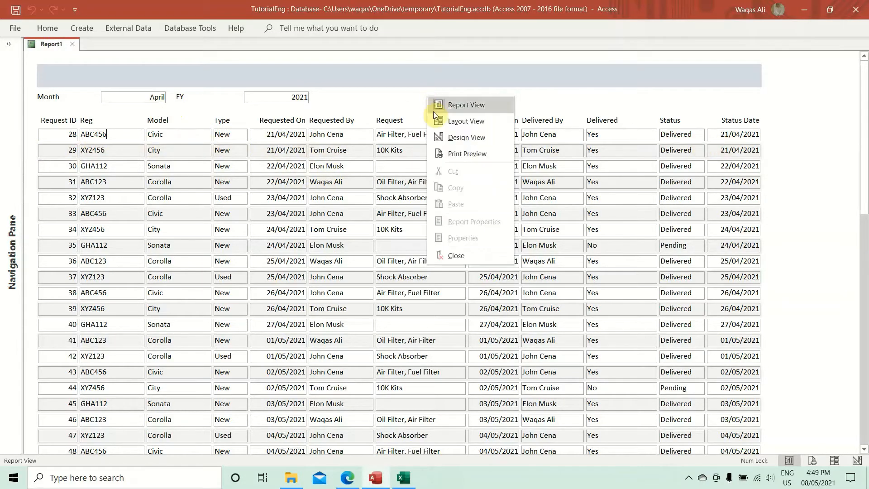
left_click(441, 137)
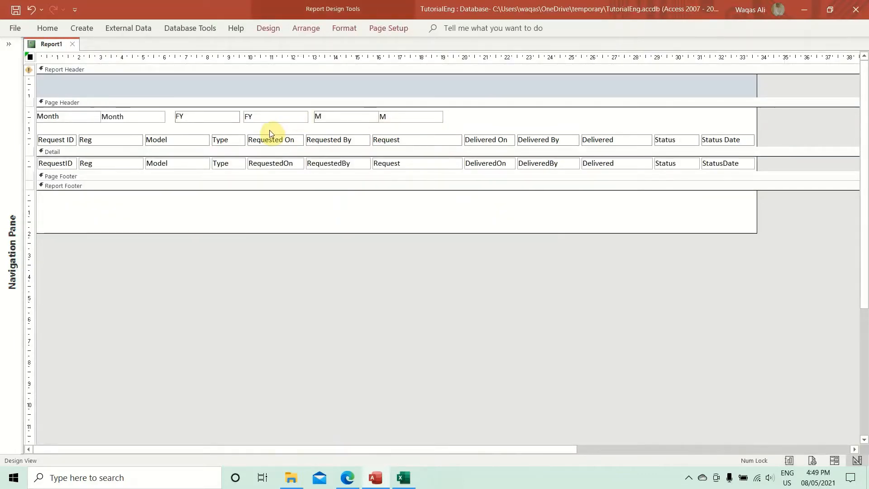
left_click(71, 117)
left_click(71, 117)
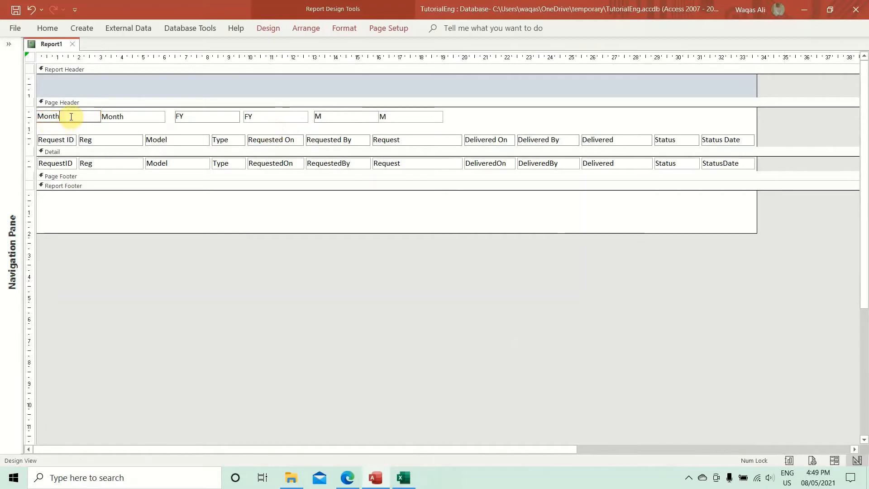
type(":")
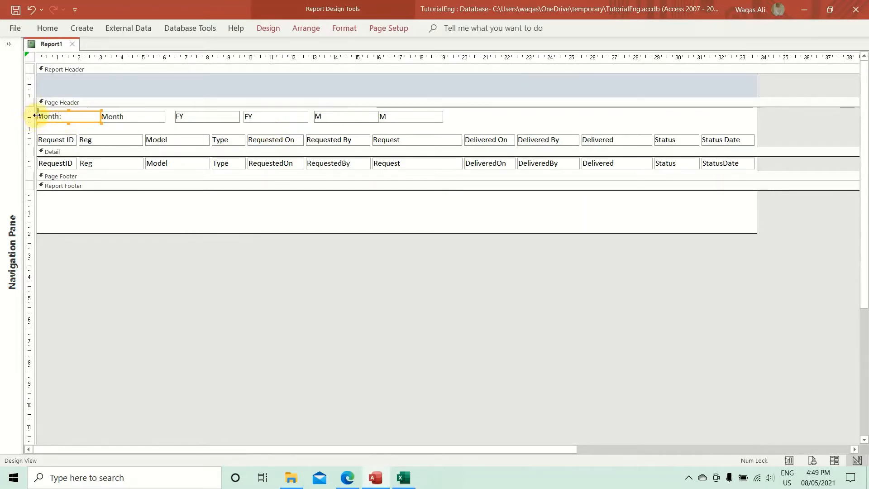
Step: Narrow the Month label, shift it with its text box to the page header's left edge, and left-align the Month text box
left_click_drag(37, 116, 59, 116)
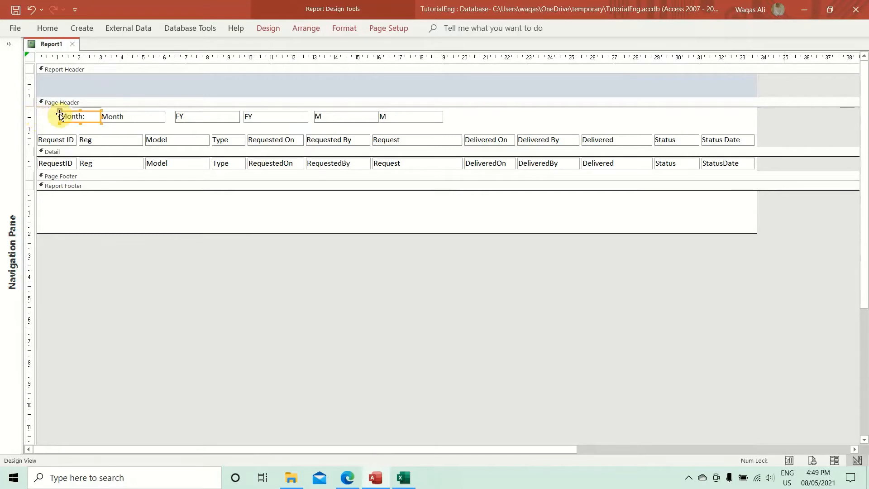
left_click_drag(132, 126, 49, 116)
left_click(156, 116)
left_click(115, 117)
left_click(64, 28)
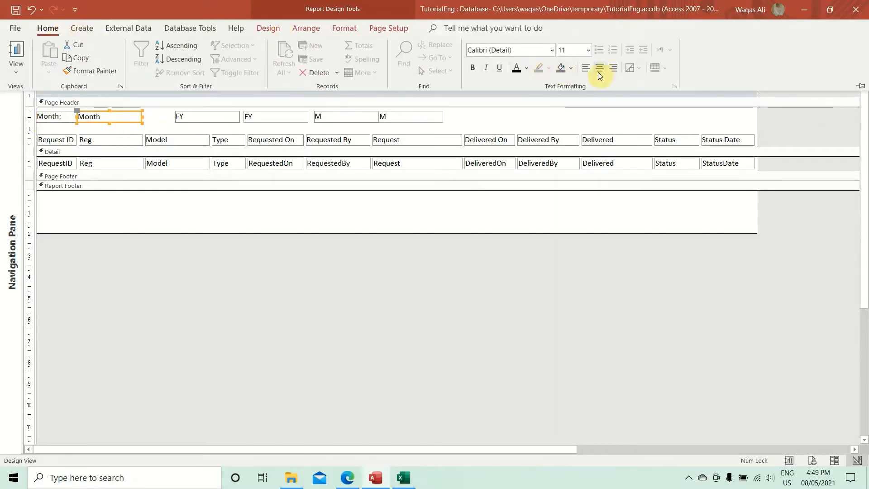
left_click(589, 70)
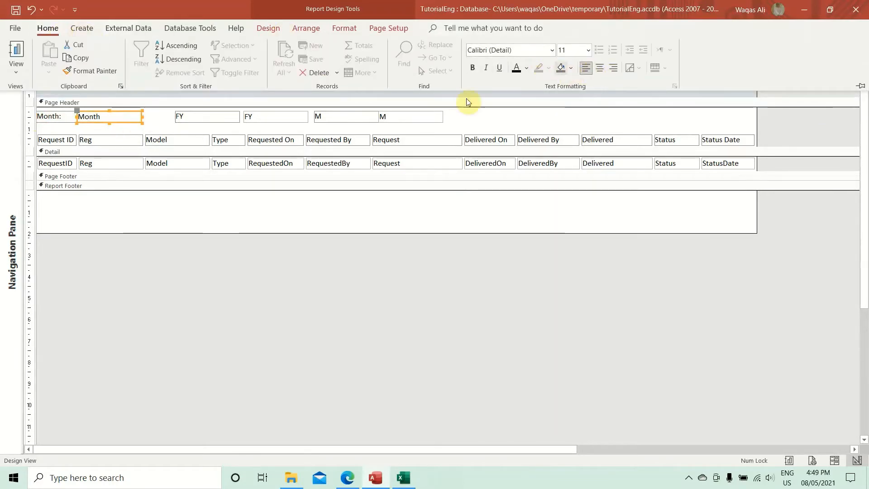
Step: Change the FY label's caption in the page header to "Fiscal Year:"
left_click(224, 118)
left_click(191, 119)
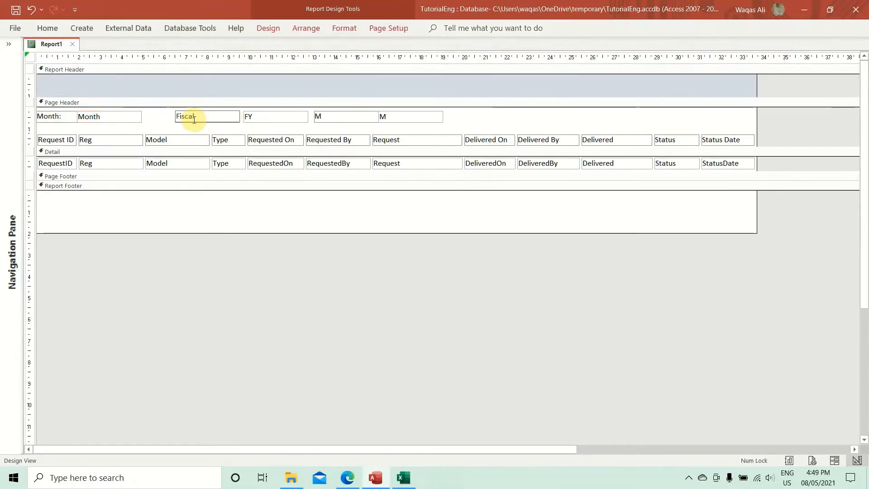
type("YearL")
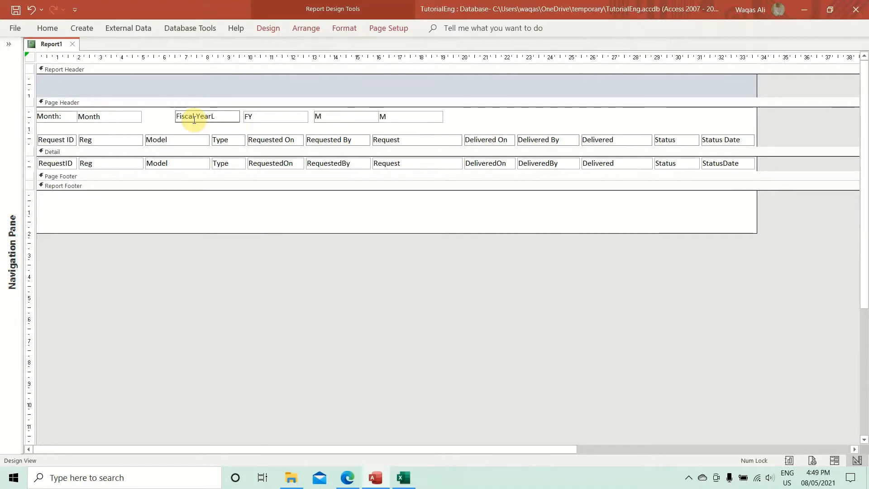
key("BackSpace")
type(":")
Step: Narrow the Fiscal Year label to fit its caption and move it with the FY text box beside the Month text box
left_click(175, 118)
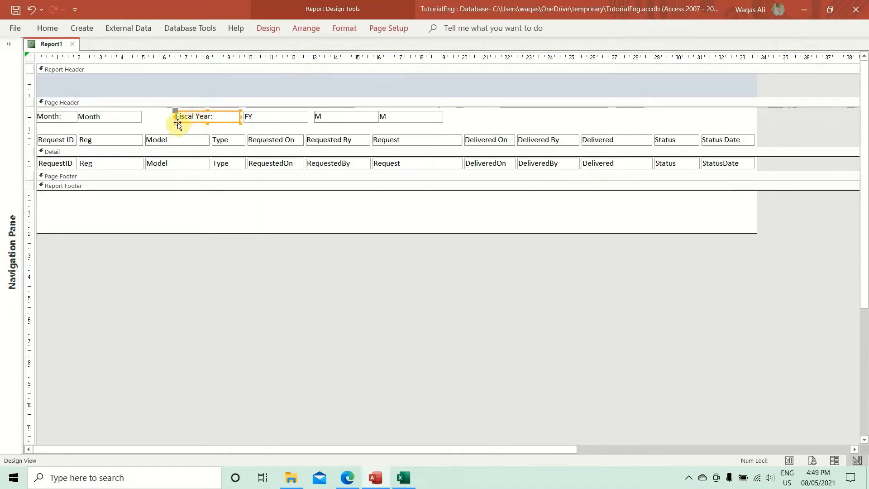
left_click_drag(175, 118, 207, 116)
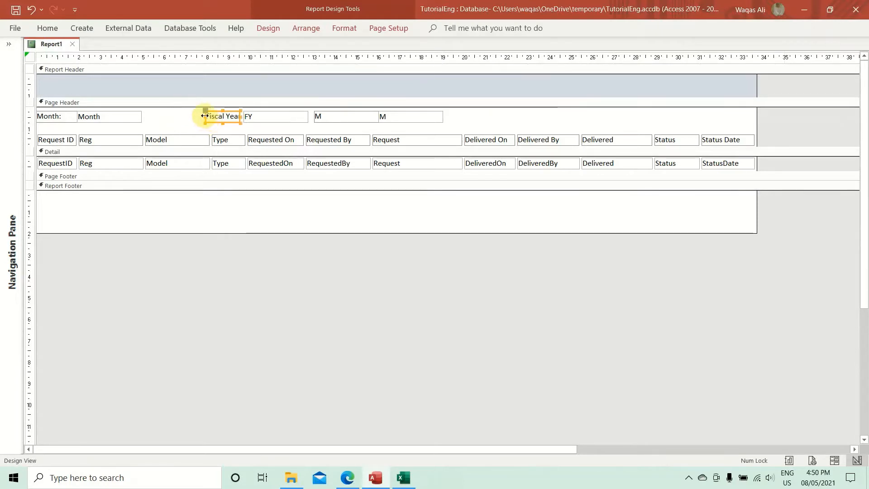
left_click_drag(201, 115, 166, 119)
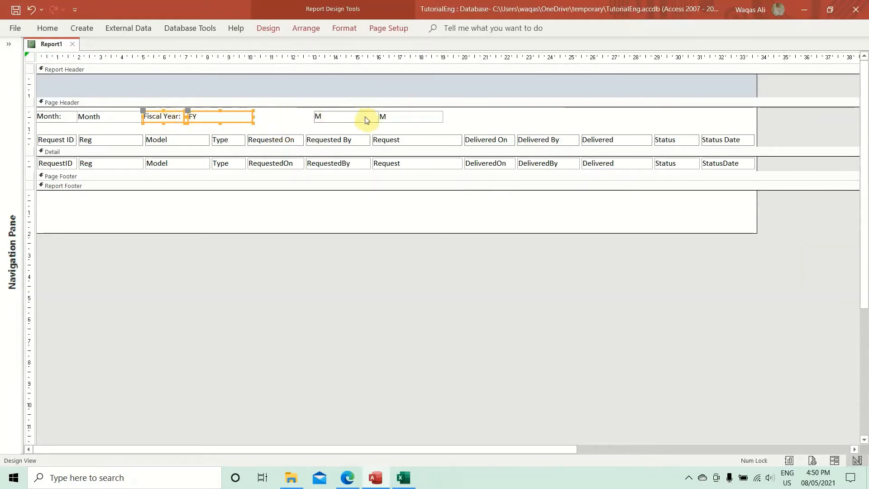
Step: Delete the M label and text box from the page header and move the FY text box against the Fiscal Year label
left_click_drag(305, 119, 409, 110)
left_click(276, 112)
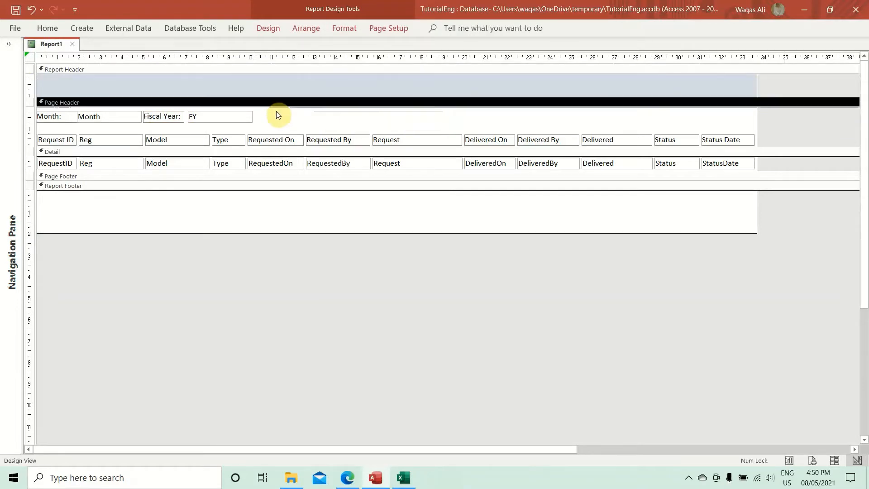
left_click(190, 113)
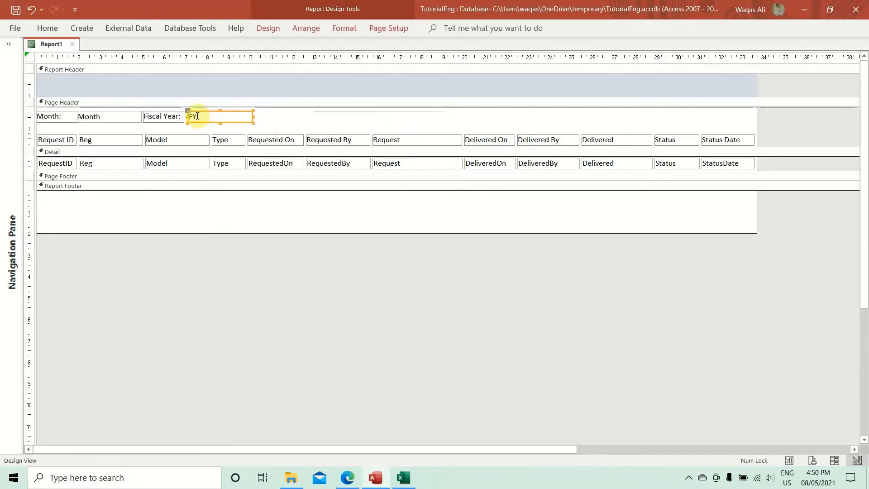
left_click_drag(188, 110, 184, 109)
left_click(311, 122)
left_click(214, 120)
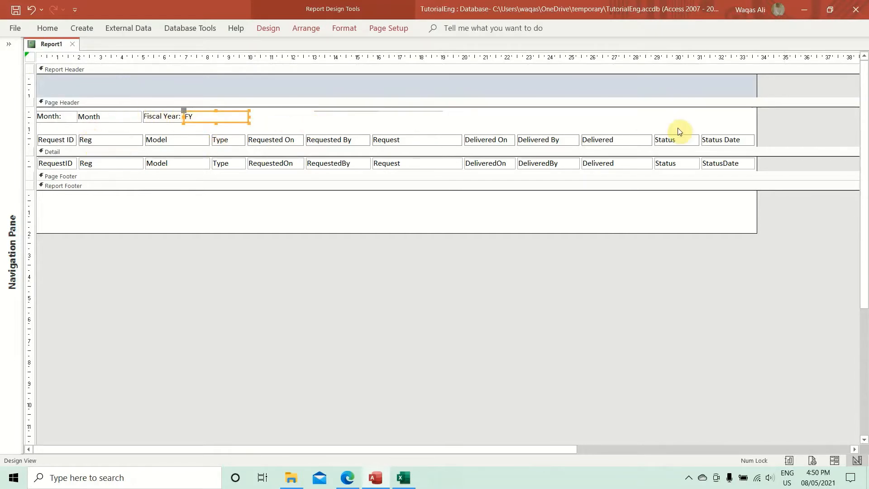
Step: Change the shape outline of all page header and detail controls together
left_click_drag(775, 135, 2, 203)
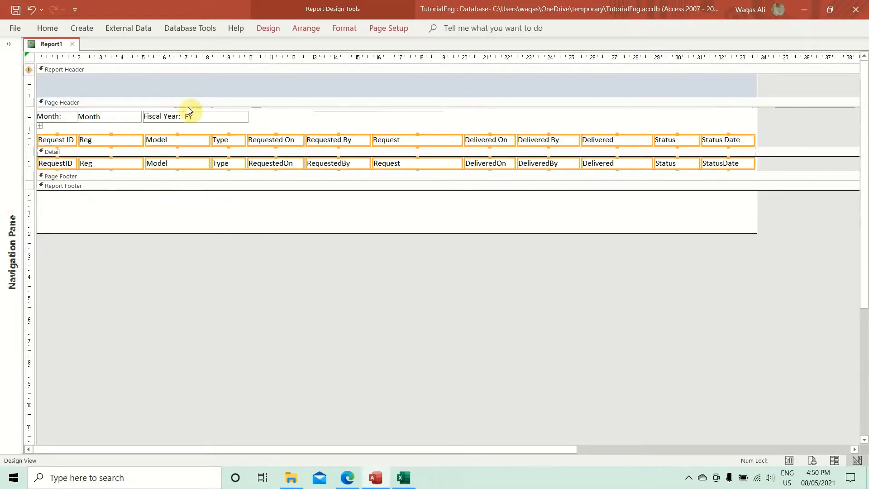
left_click_drag(262, 115, 34, 122)
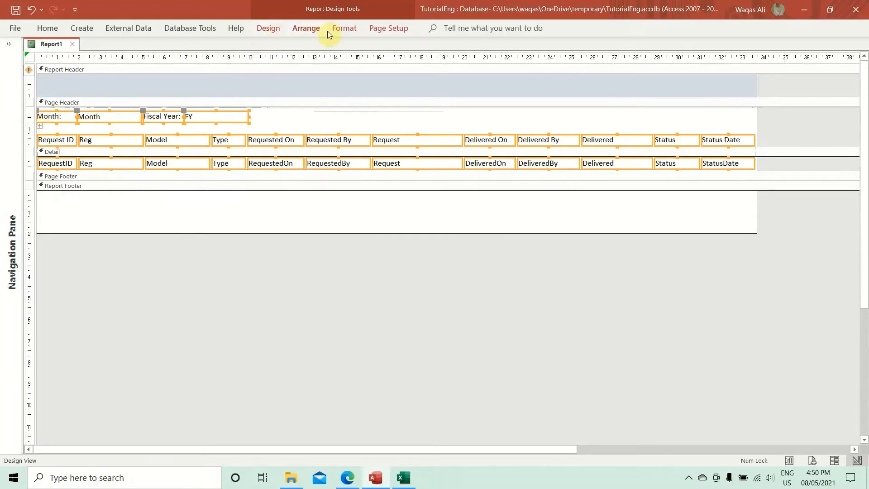
left_click(354, 29)
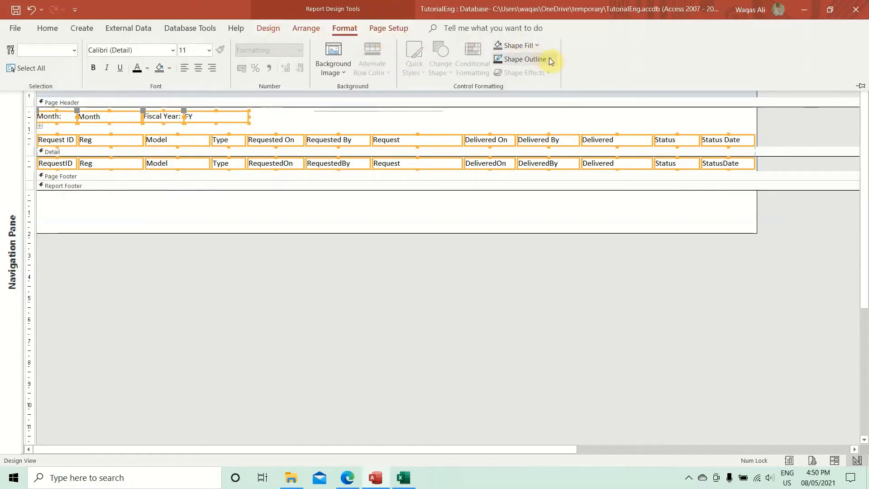
left_click(547, 59)
left_click(539, 289)
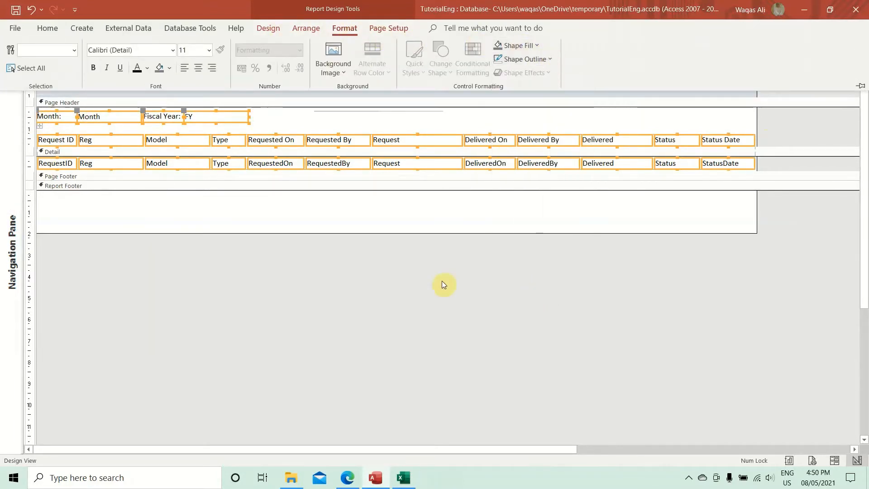
Step: Left-align the Request ID, Model, Type, Requested By, Delivered By, Delivered and Status columns, including both their labels and detail fields
left_click(338, 275)
left_click(337, 276)
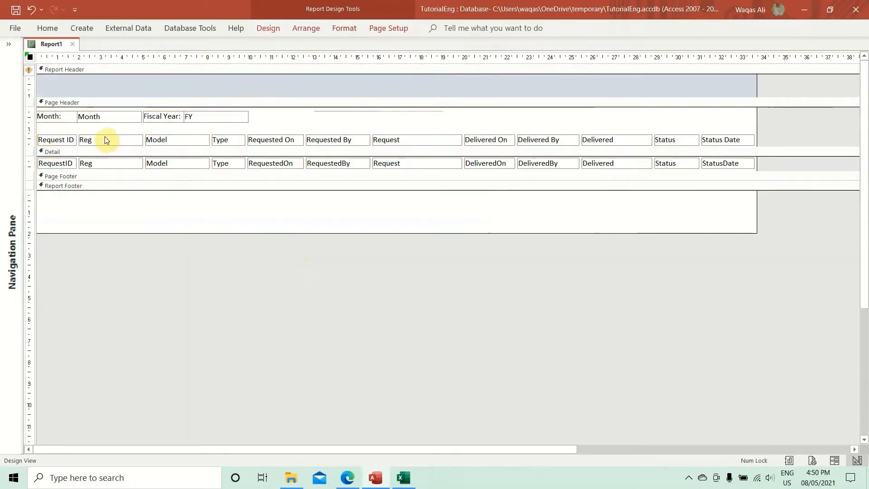
left_click_drag(61, 128, 61, 168)
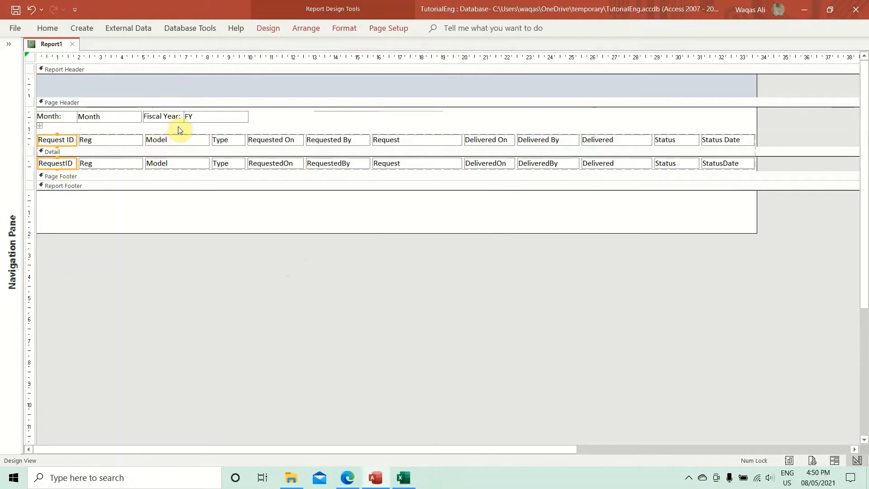
left_click_drag(179, 131, 179, 168)
left_click_drag(238, 126, 235, 176)
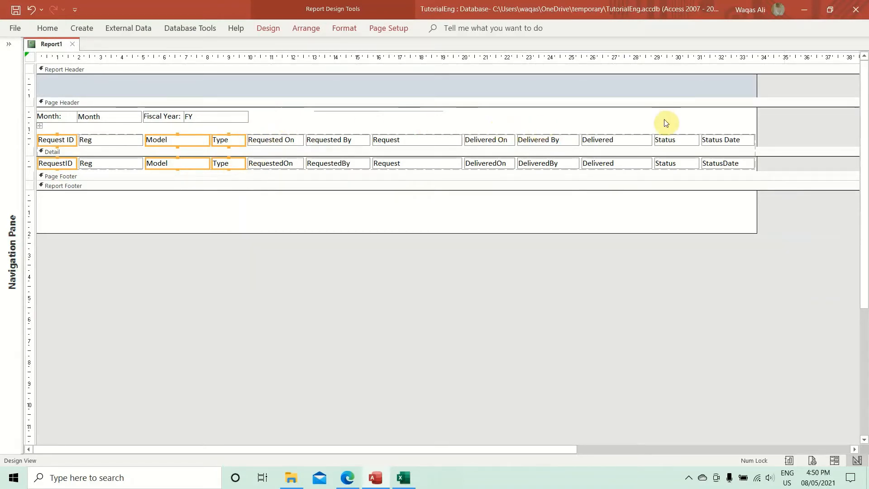
left_click_drag(667, 127, 675, 166)
left_click_drag(609, 125, 610, 163)
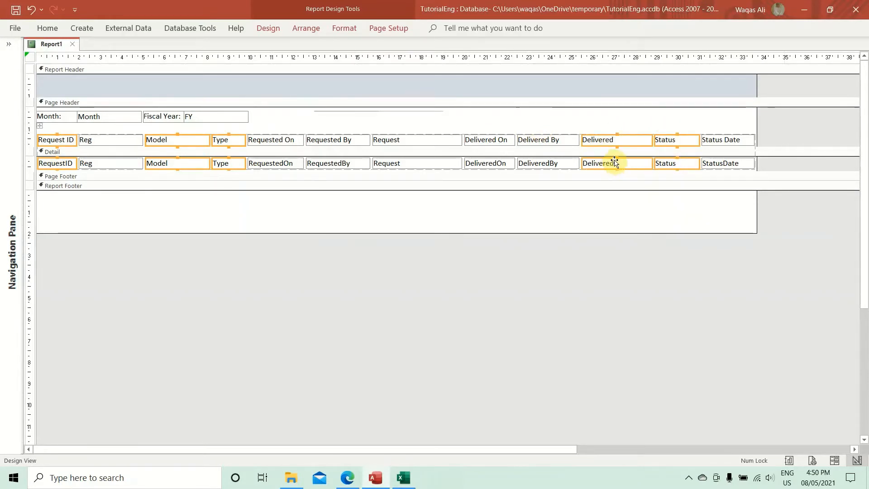
left_click(552, 175, "shift")
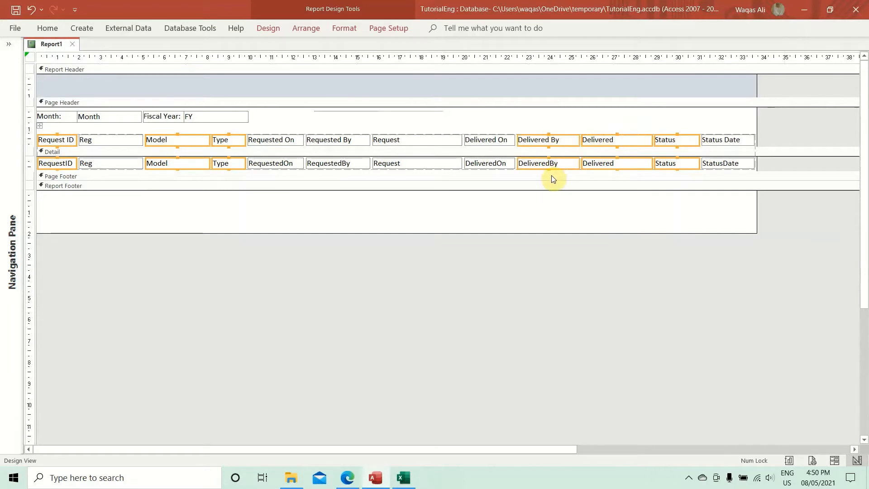
left_click(329, 166, "shift")
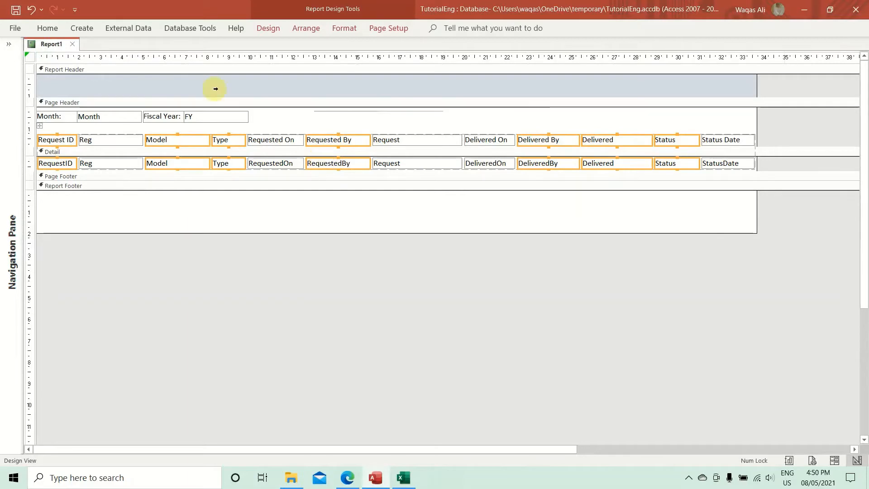
left_click(55, 28)
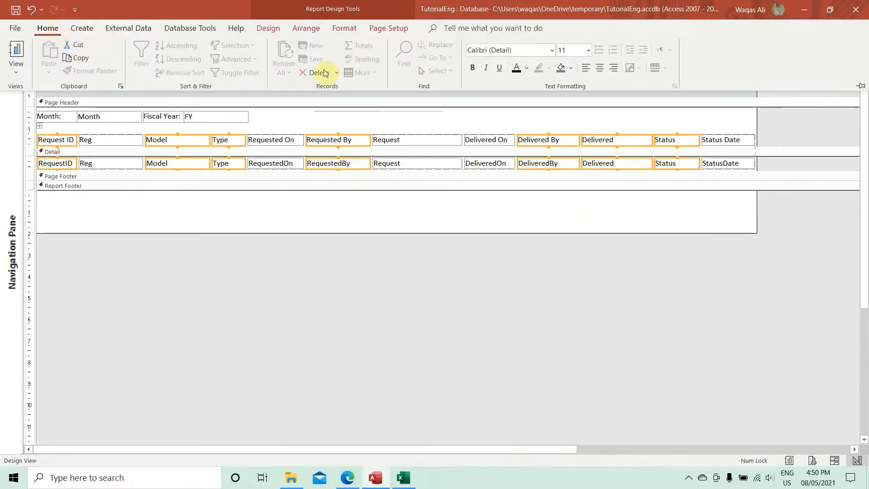
left_click(588, 70)
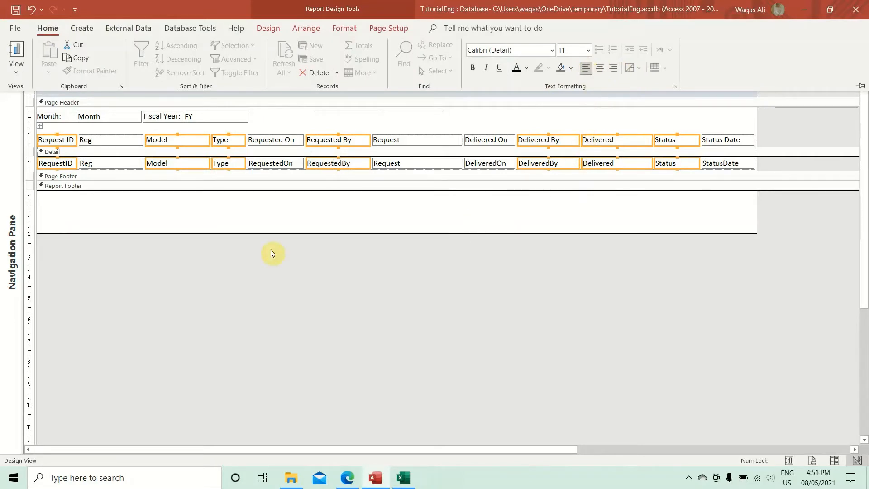
Step: Narrow the Reg column's label and detail field together
key("ctrl+F1")
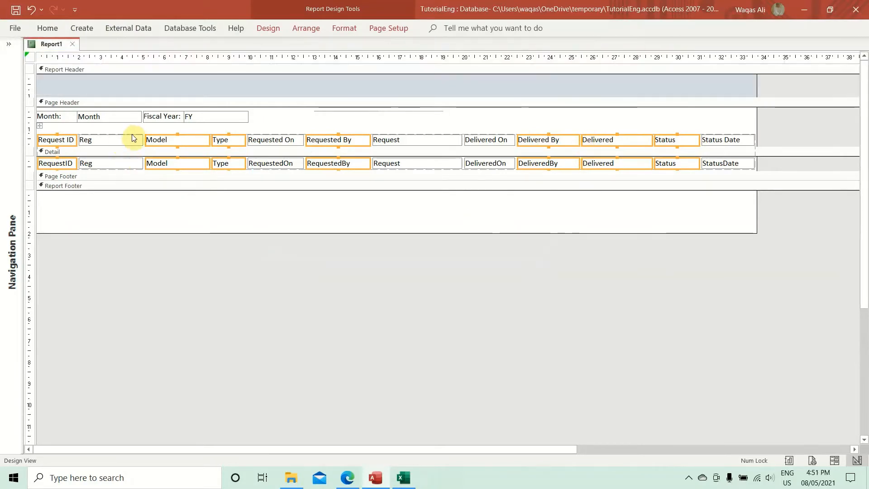
left_click_drag(130, 129, 129, 168)
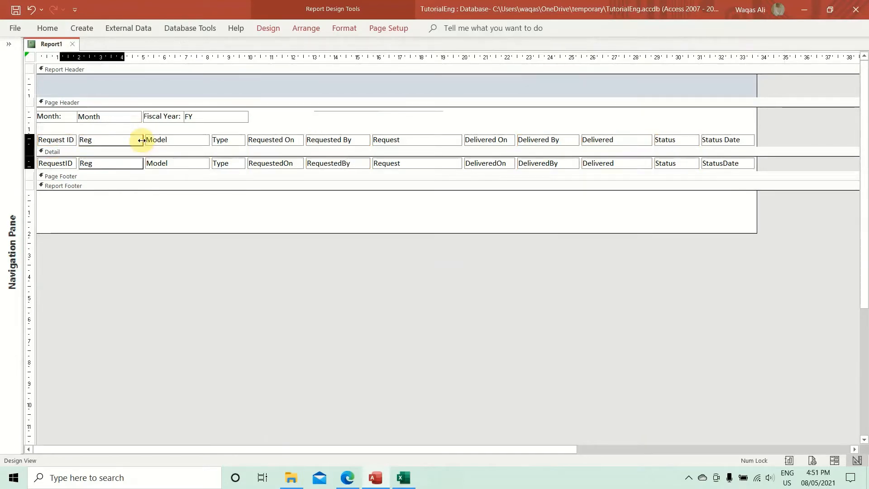
mouse_move(140, 140)
left_mouse_down()
mouse_move(108, 140)
mouse_move(125, 147)
left_mouse_up()
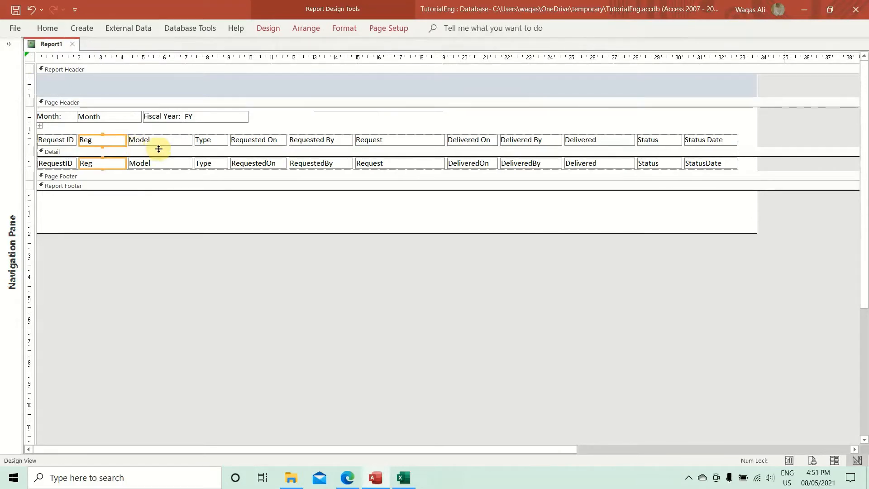
Step: Center the labels and detail fields of the Requested On, Delivered On and Status Date columns
left_click(267, 133)
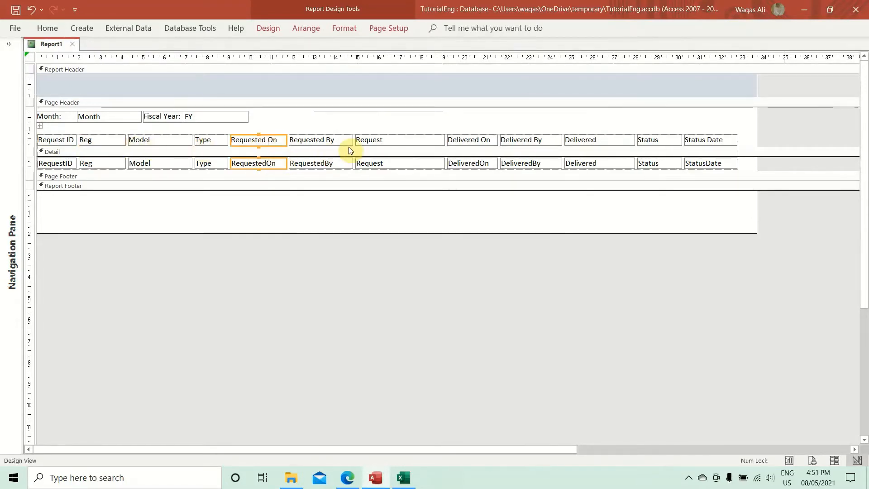
left_click_drag(480, 127, 473, 179)
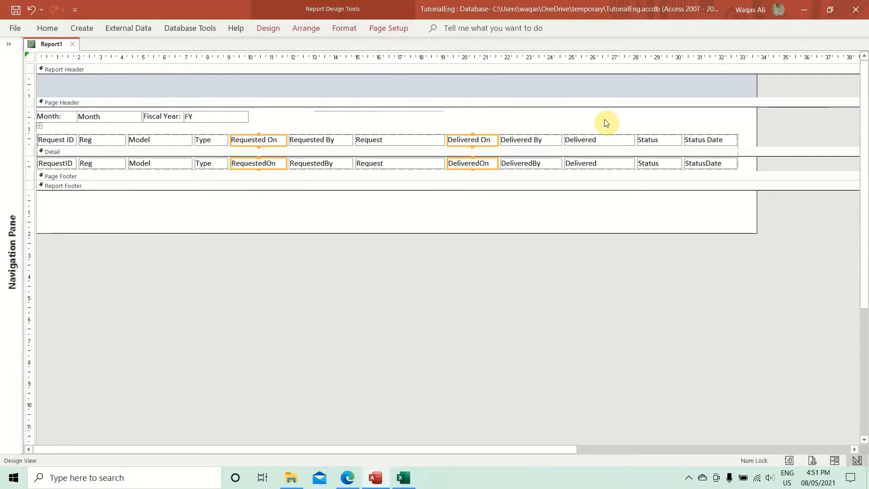
left_click_drag(712, 118, 709, 200)
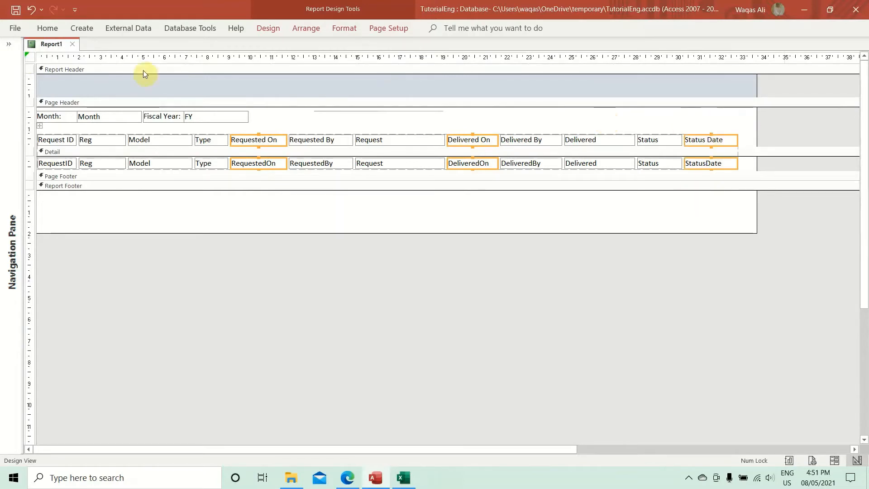
left_click(47, 28)
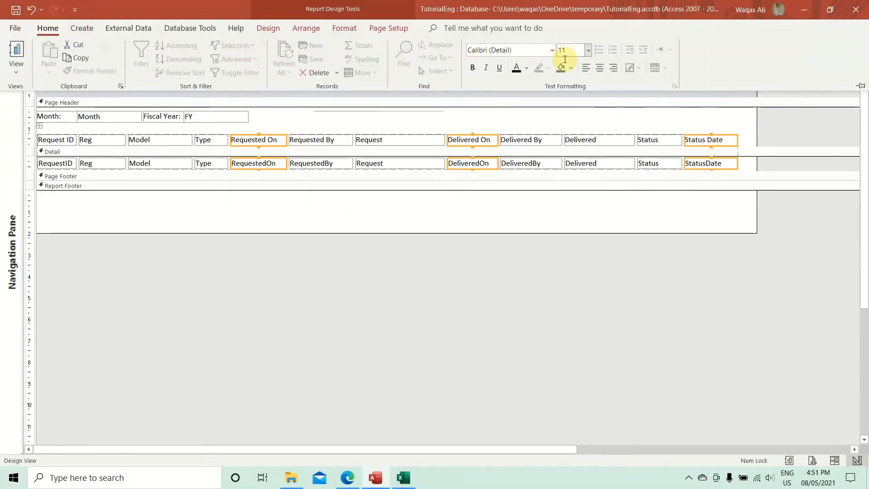
left_click(599, 67)
left_click(432, 258)
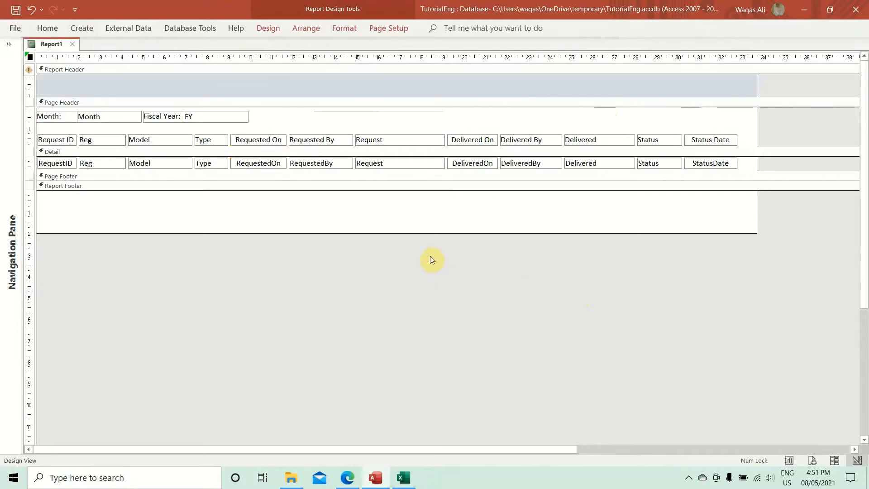
Step: Narrow the report to the outer edge of the Status Date column and make the Detail section slightly taller
left_click_drag(758, 119, 739, 120)
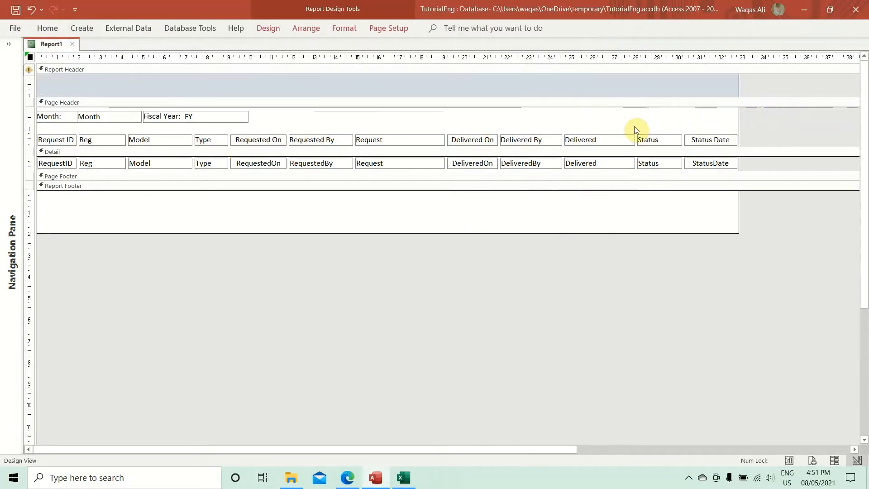
left_click_drag(574, 172, 575, 180)
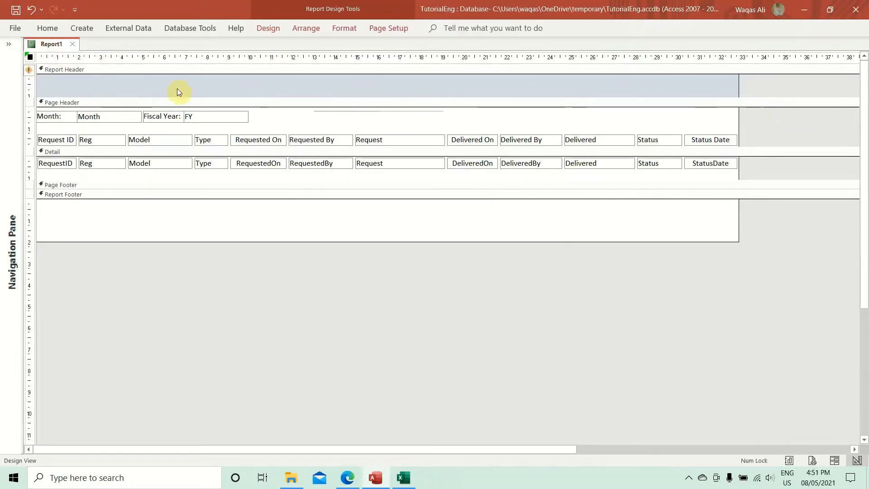
Step: Draw a horizontal line under the detail fields from RequestID to StatusDate and shrink the Detail section to end at the line
left_click(264, 28)
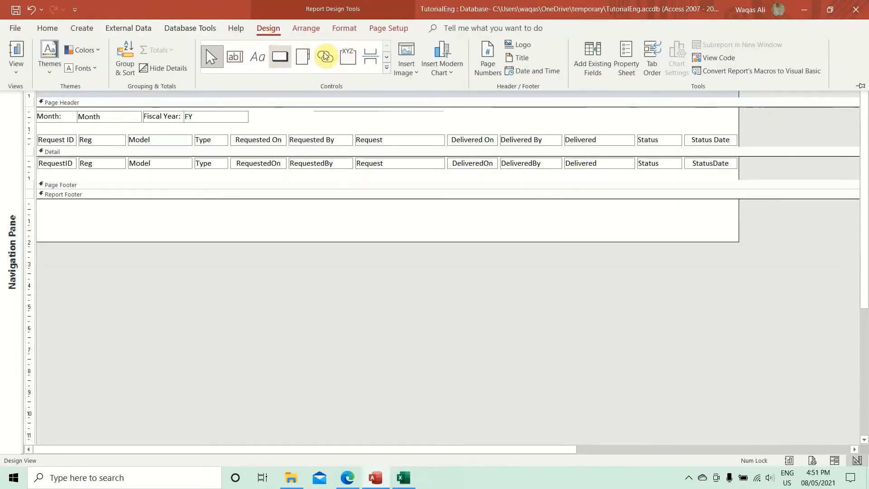
left_click(387, 59)
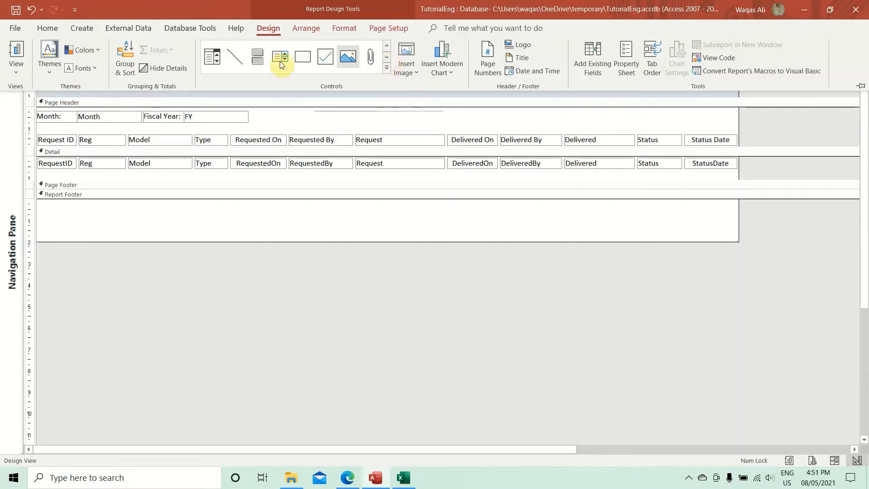
left_click(231, 59)
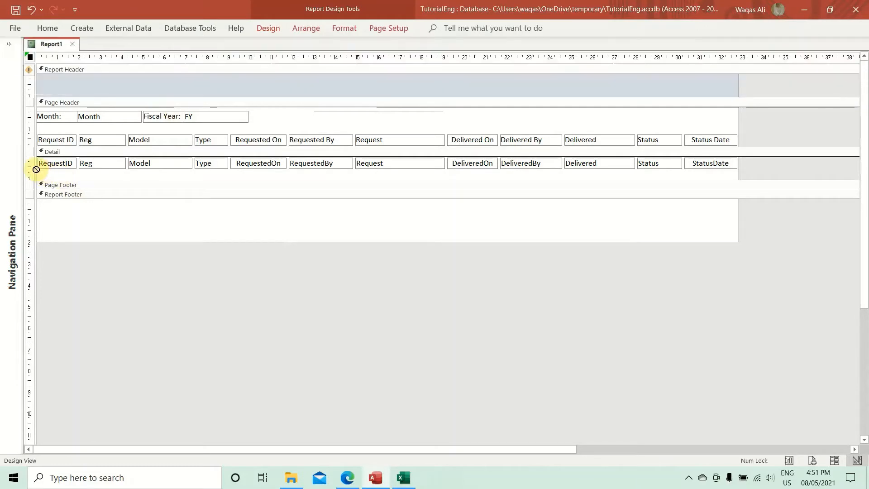
left_click_drag(37, 169, 737, 169)
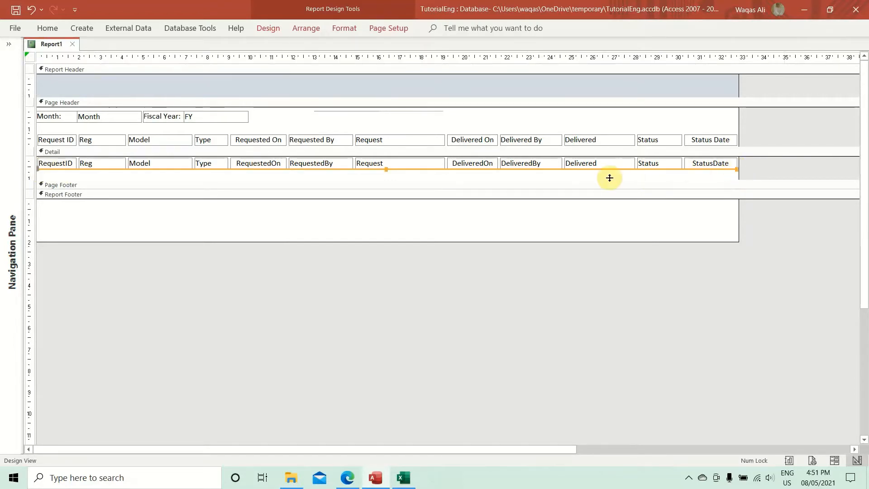
left_click_drag(605, 182, 602, 172)
Step: Switch the report to Report View and examine the Type and Request values in its first rows
right_click(51, 44)
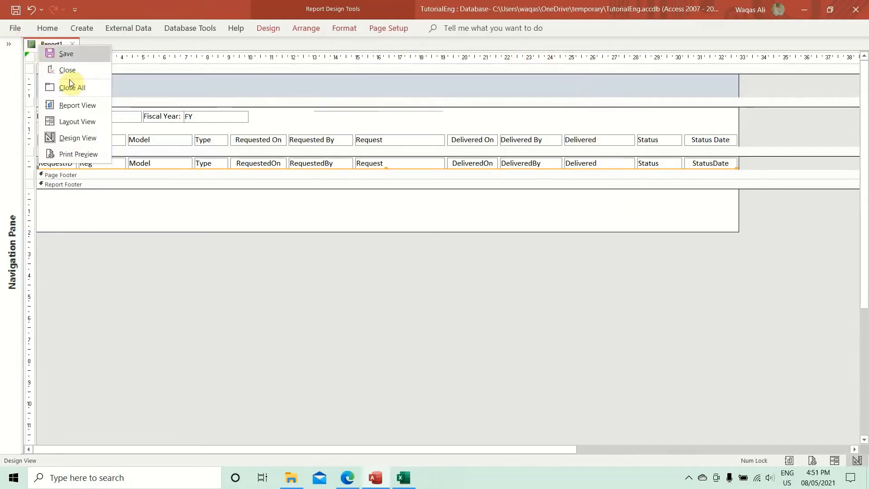
left_click(83, 105)
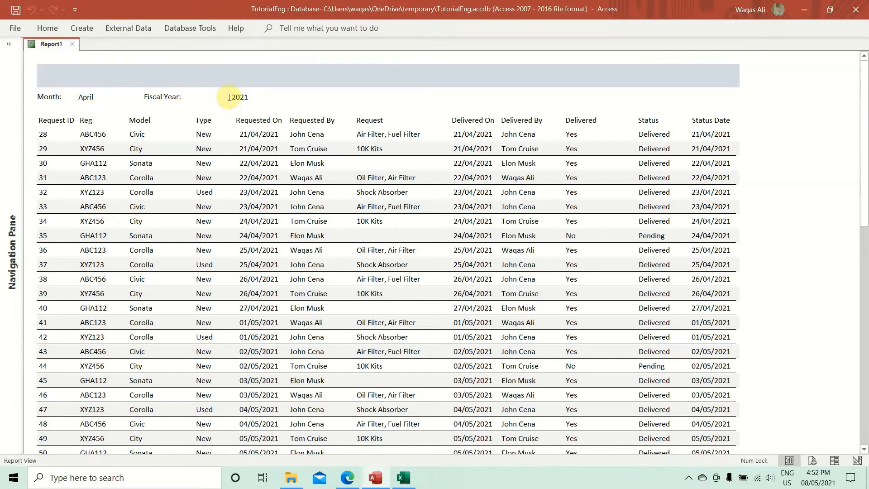
left_click(202, 147)
left_click(370, 165)
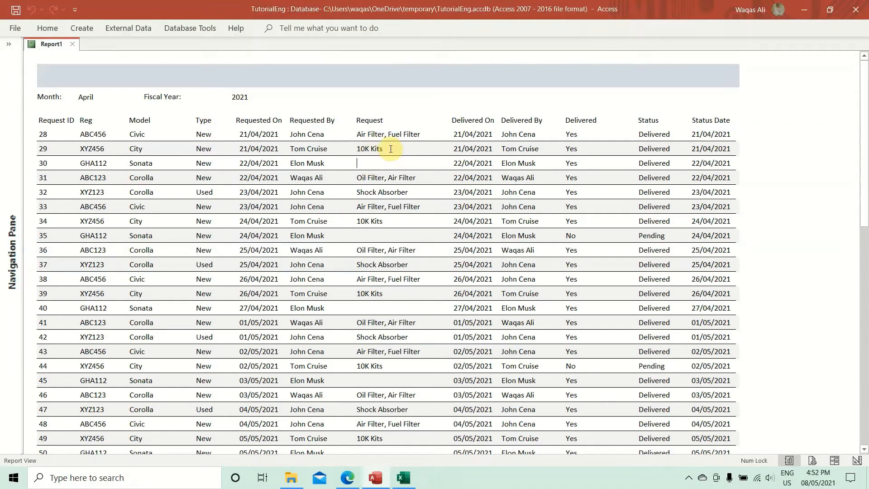
left_click_drag(391, 149, 359, 149)
left_click_drag(434, 126, 310, 135)
left_click(310, 136)
left_click_drag(201, 149, 147, 151)
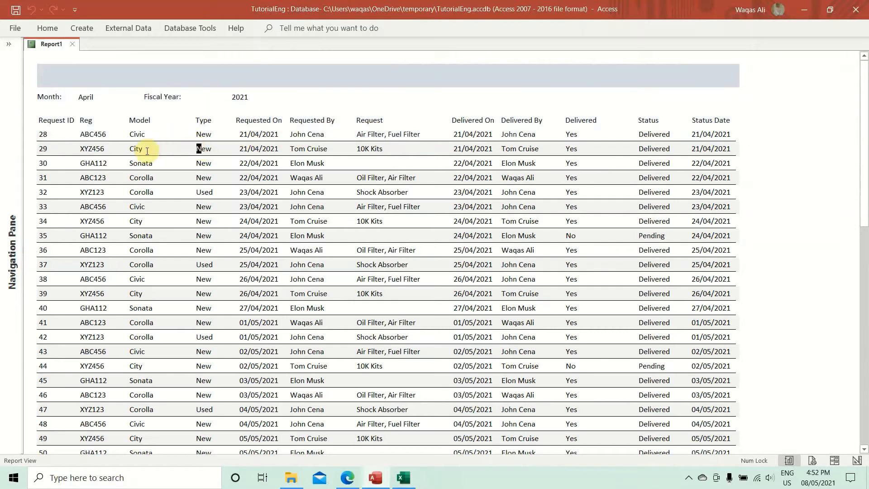
Step: Try to delete text from the first row's Requested By value and from the Month value in the page header
left_click(331, 133)
key("BackSpace")
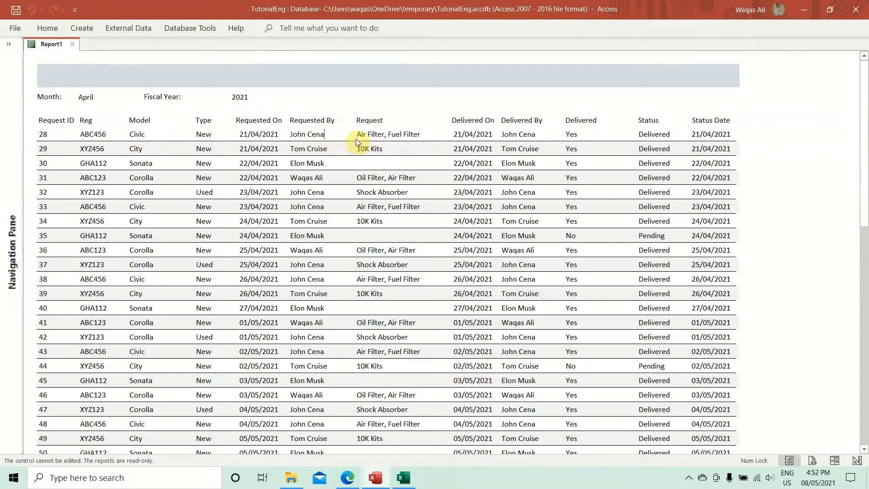
left_click_drag(247, 94, 202, 100)
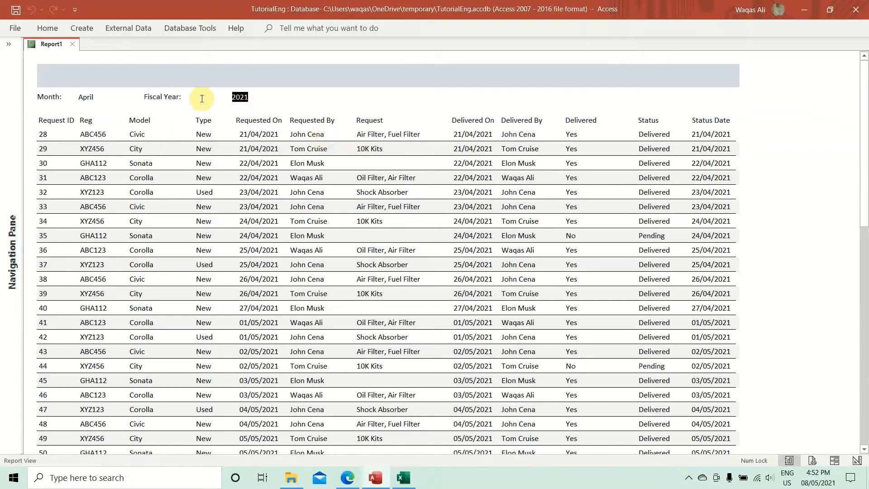
left_click(112, 97)
key("BackSpace")
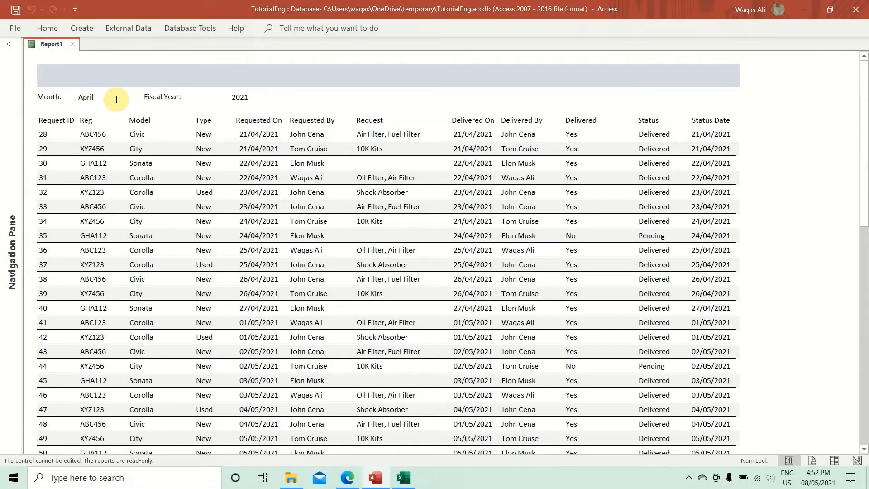
Step: Examine the Reg, Model, Requested By and Request values in the rows for requests 30 to 32
double_click(93, 164)
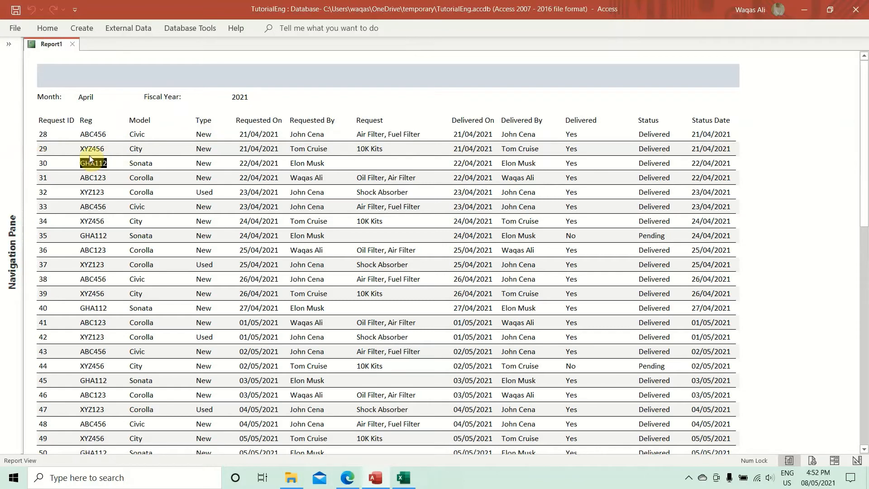
double_click(140, 163)
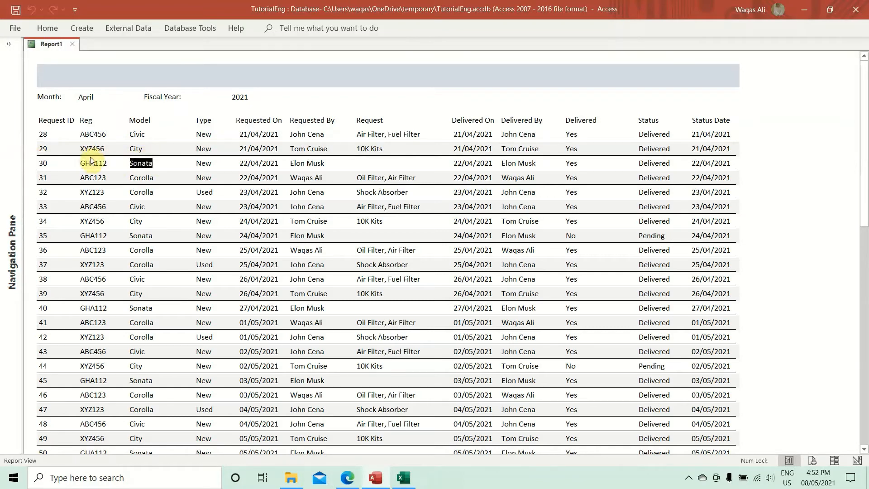
left_click(287, 165)
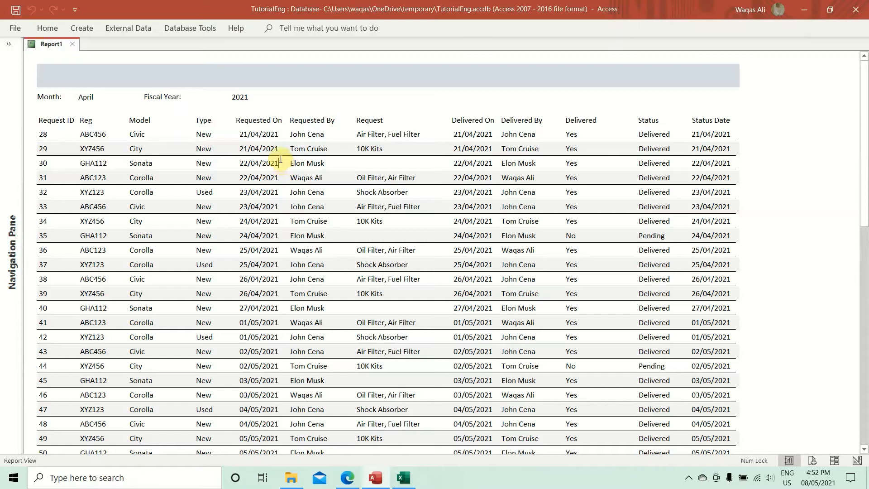
left_click_drag(290, 164, 343, 164)
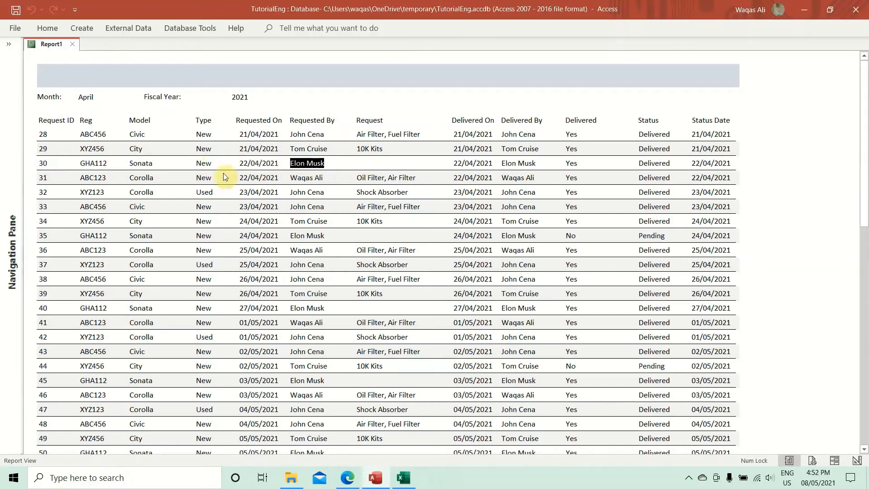
left_click_drag(340, 179, 191, 177)
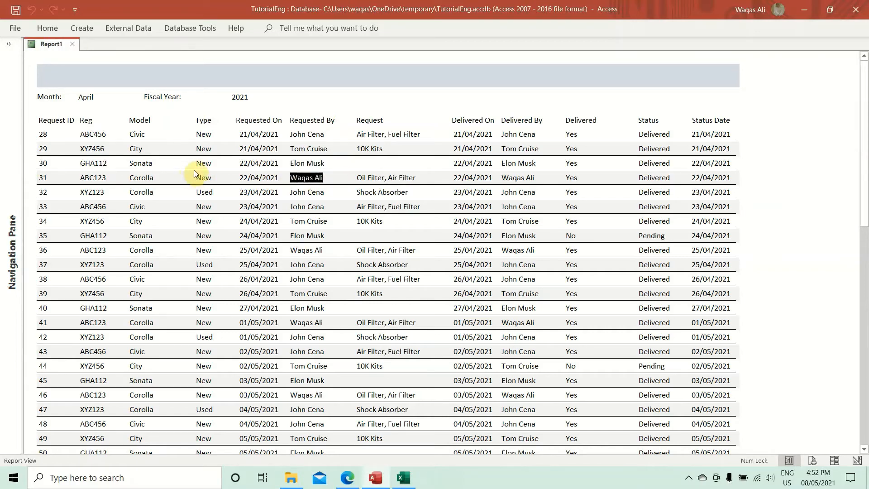
left_click_drag(403, 193, 365, 193)
left_click(425, 190)
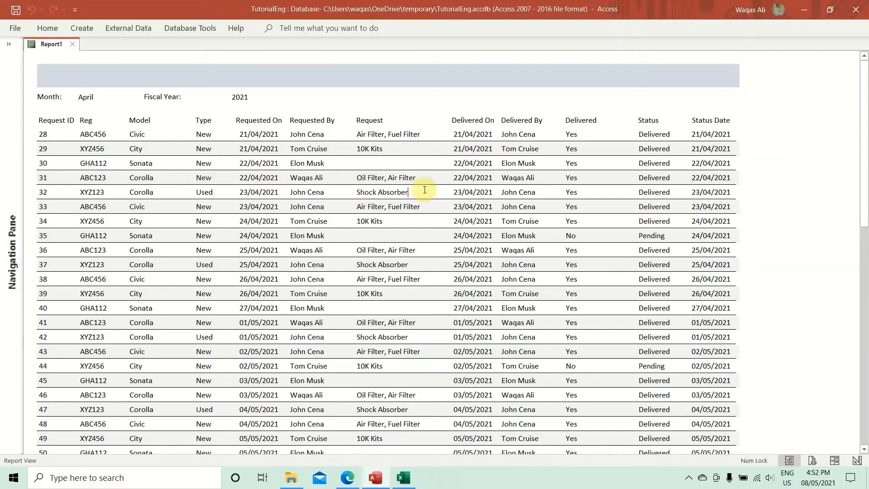
Step: Examine the alternating row shading throughout the report's request rows
left_click_drag(424, 190, 258, 177)
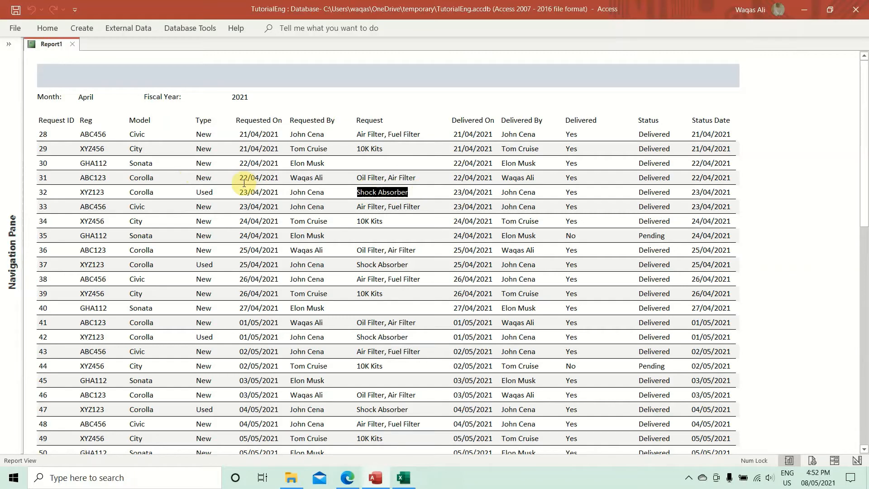
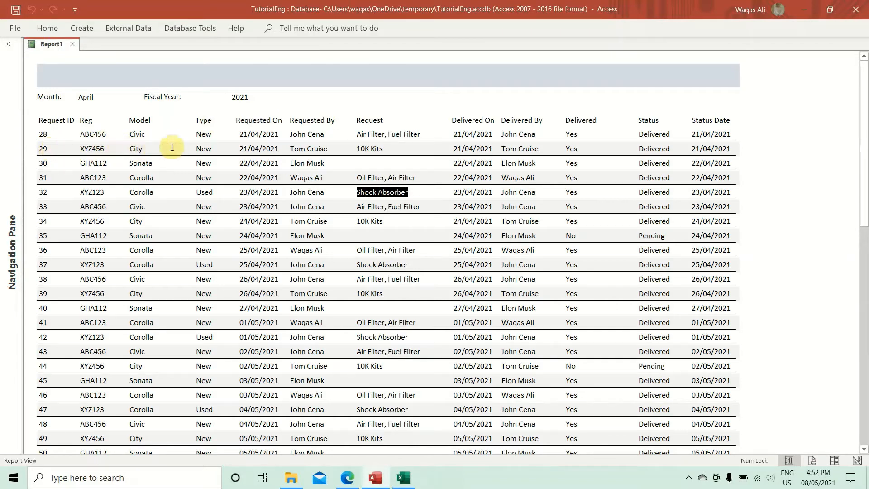
scroll(232, 305, "down", 1)
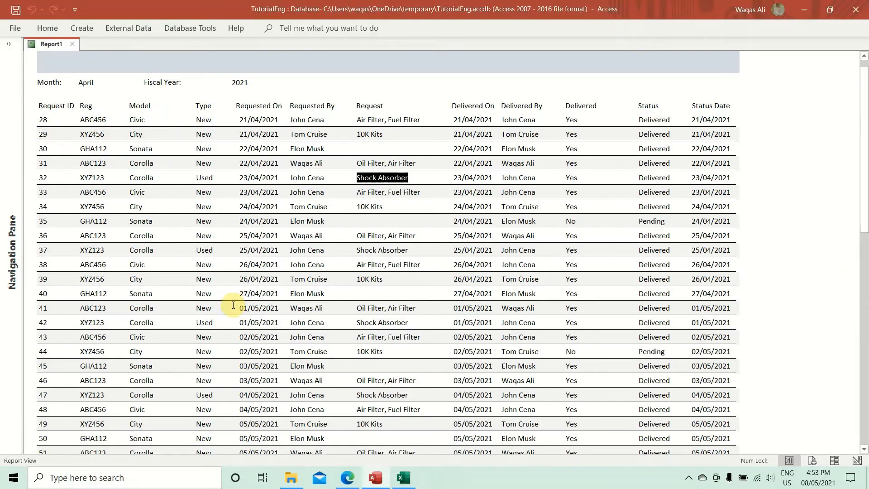
scroll(232, 305, "down", 2)
scroll(233, 305, "down", 2)
scroll(233, 304, "up", 3)
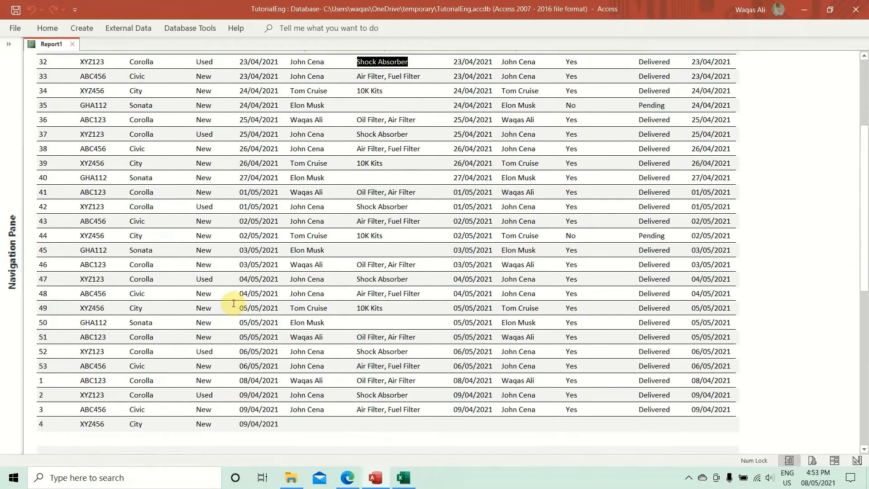
scroll(234, 303, "up", 1)
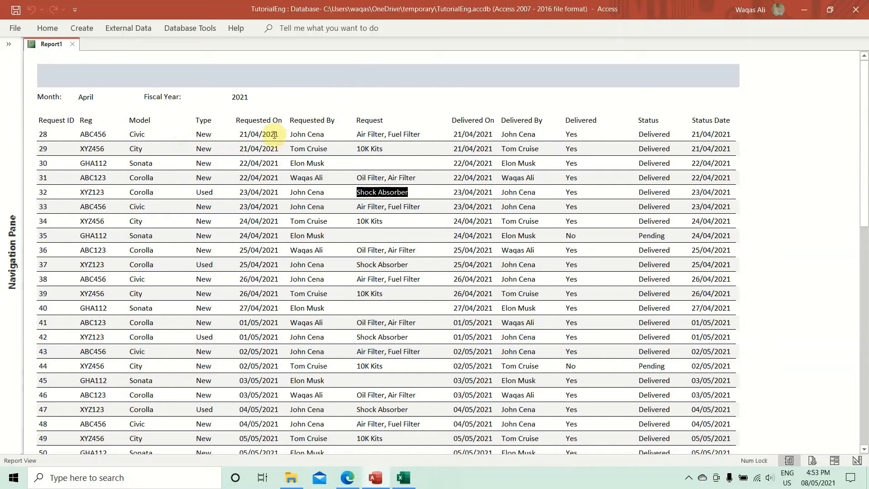
Step: Switch the report to Design View and set the Detail section's alternate background colour to white
right_click(454, 104)
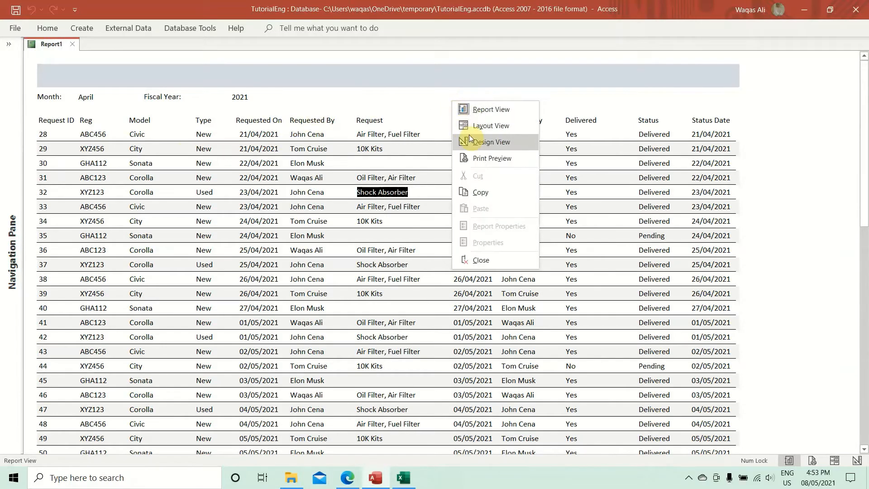
left_click(469, 135)
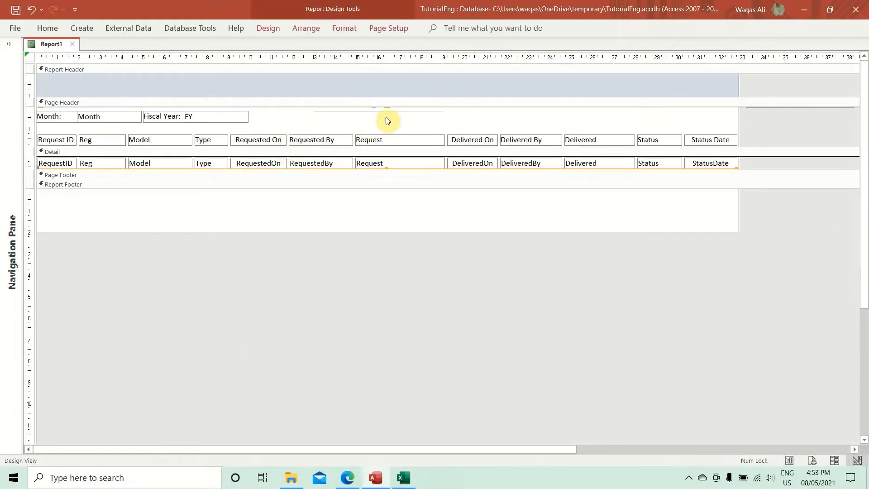
left_click(426, 105)
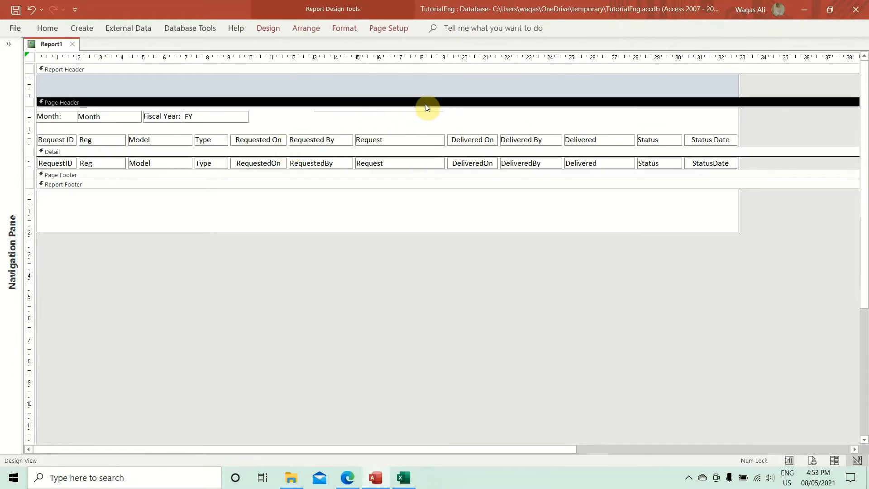
right_click(425, 107)
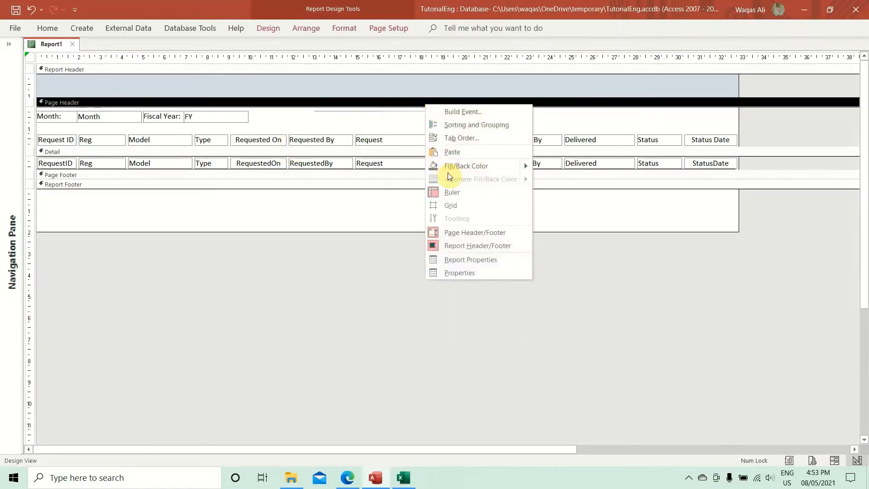
left_click(378, 124)
right_click(371, 123)
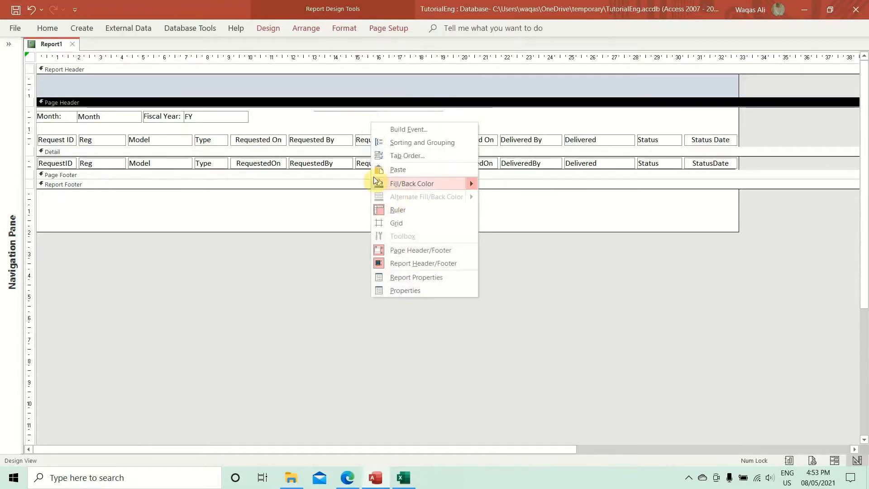
left_click(304, 153)
right_click(303, 155)
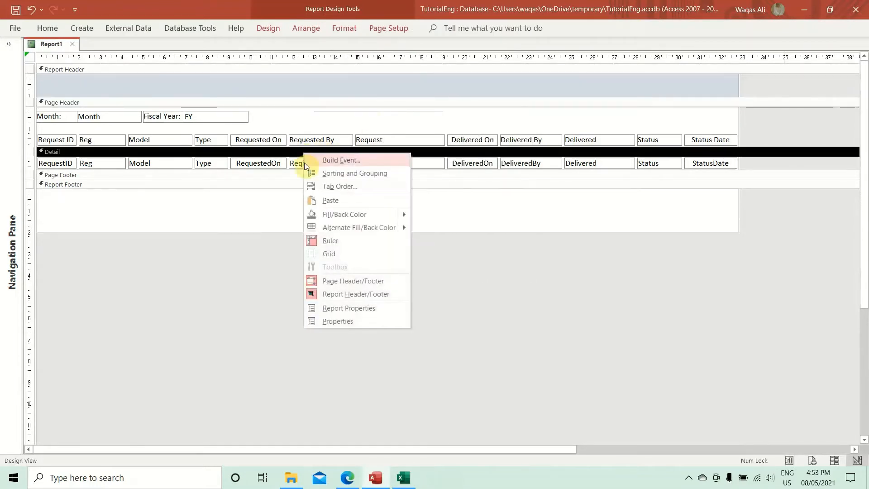
mouse_move(328, 229)
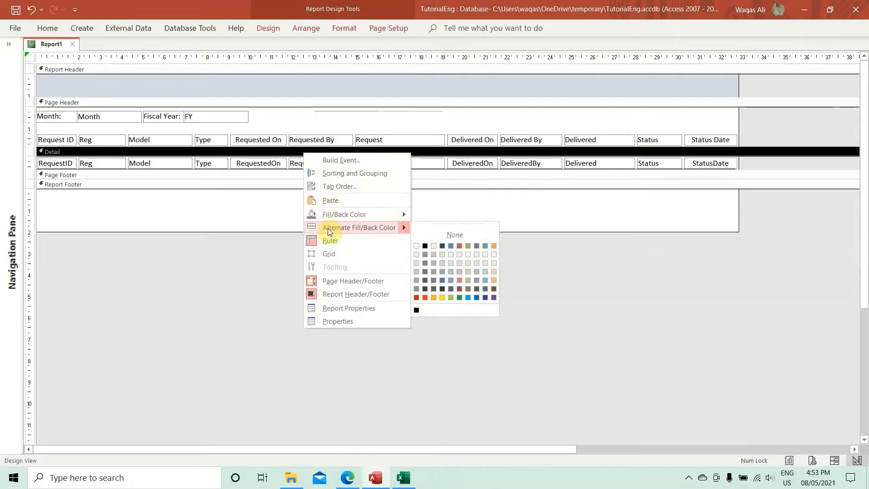
left_click(417, 245)
Step: Left-align the FY text box in the page header and check the alignment of the Month text box
left_click(277, 104)
left_click(219, 117)
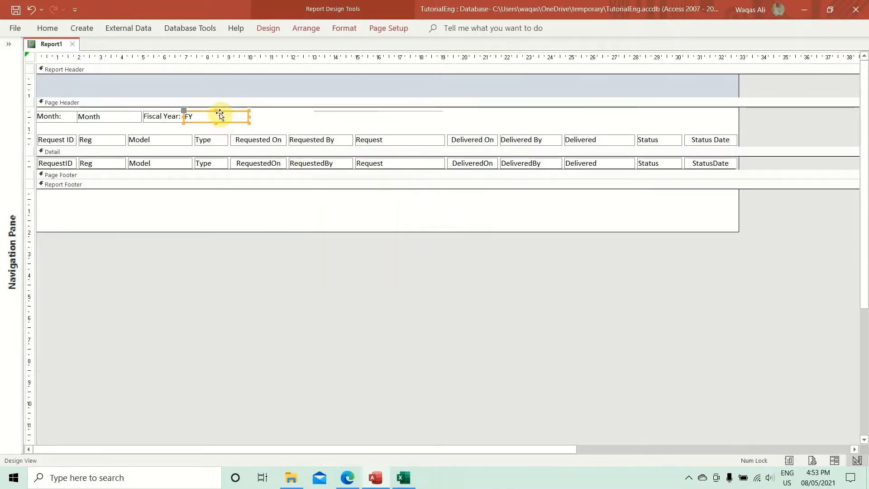
left_click(48, 27)
left_click(111, 117)
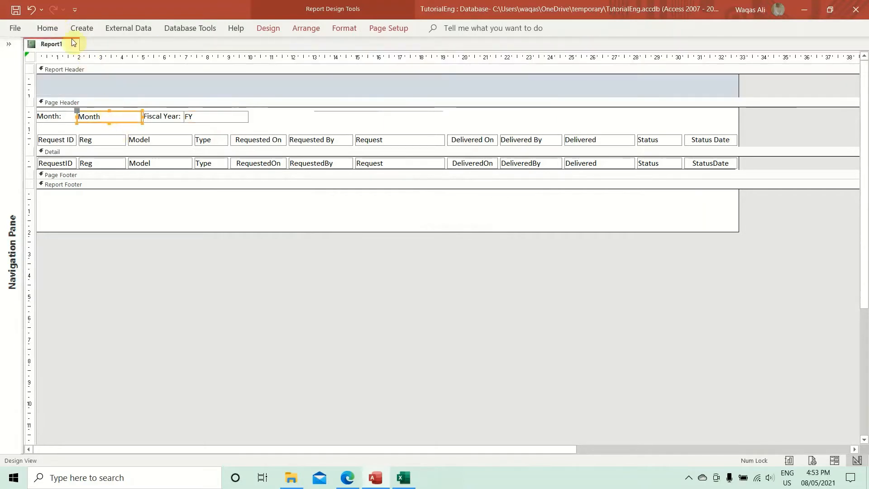
left_click(46, 28)
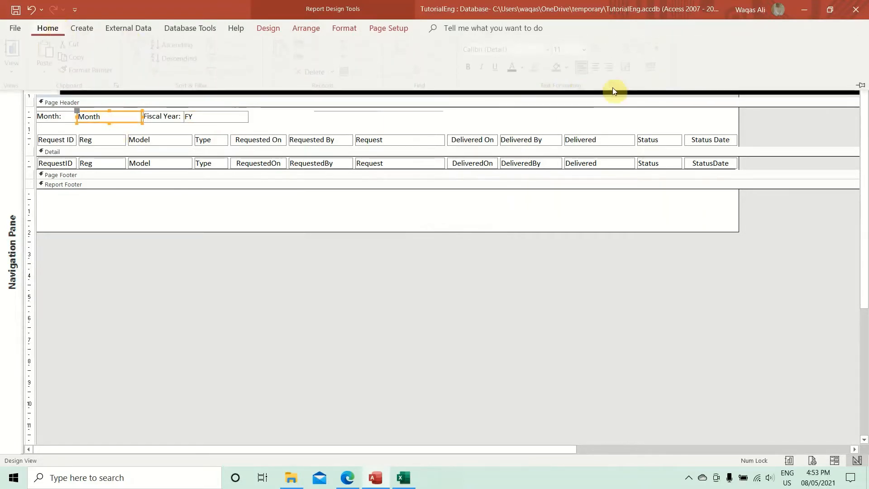
left_click(260, 264)
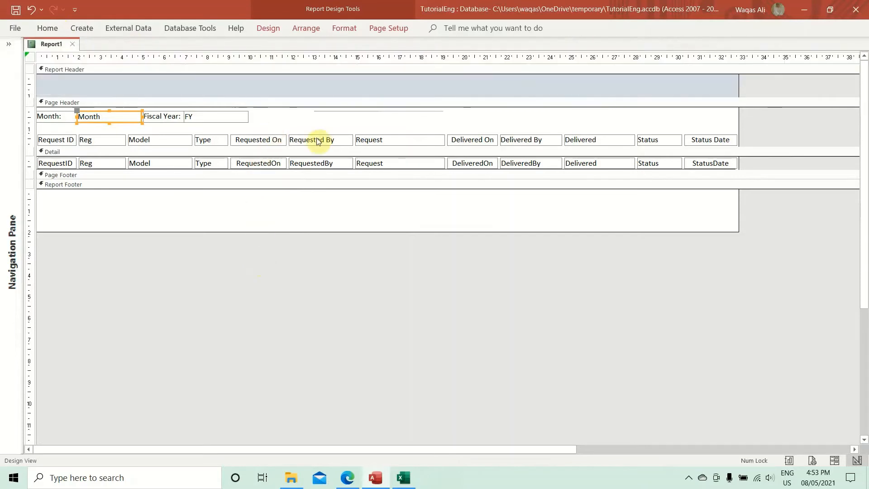
Step: Shrink the Report Footer section to a thin strip and review the rows in Report View
left_click_drag(662, 231, 665, 193)
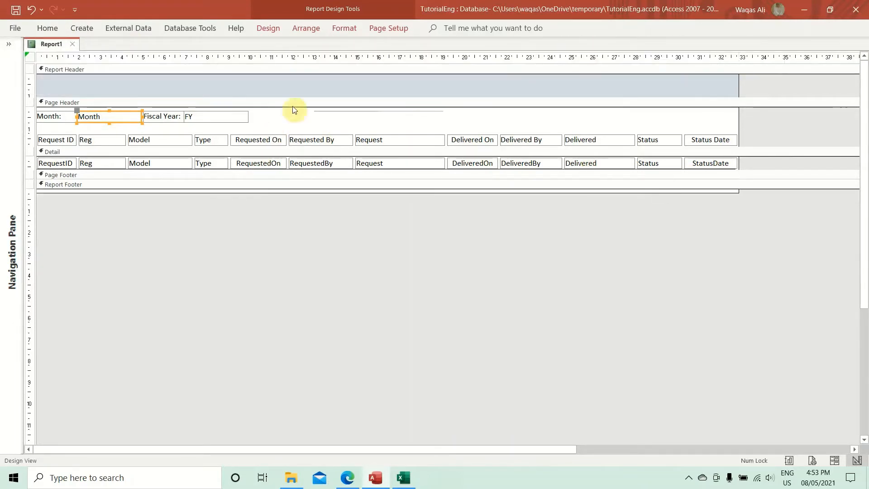
right_click(44, 44)
left_click(100, 97)
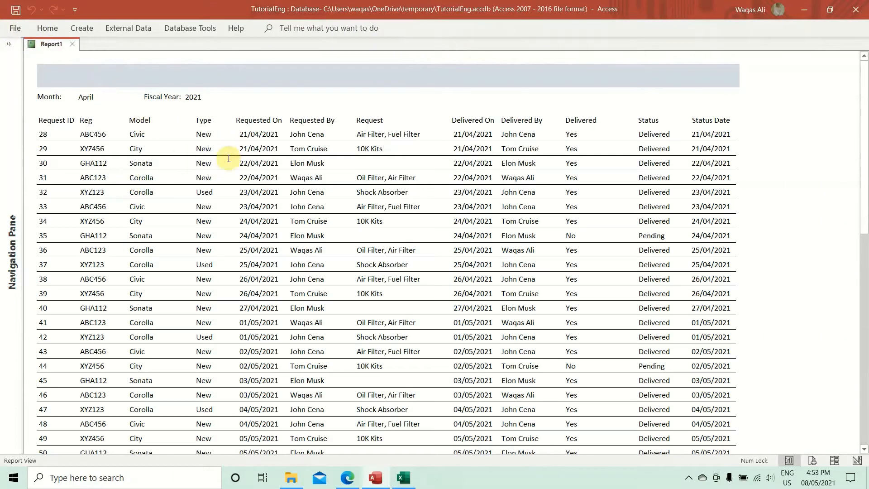
scroll(318, 226, "down", 5)
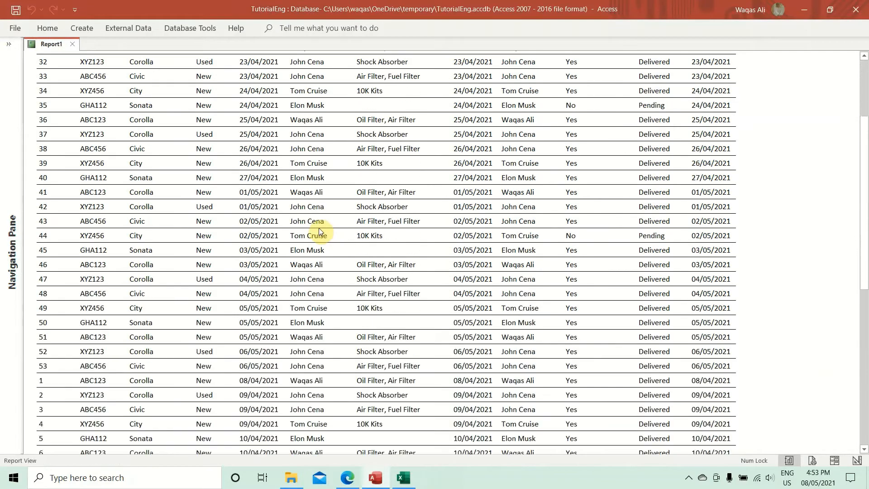
scroll(319, 226, "up", 5)
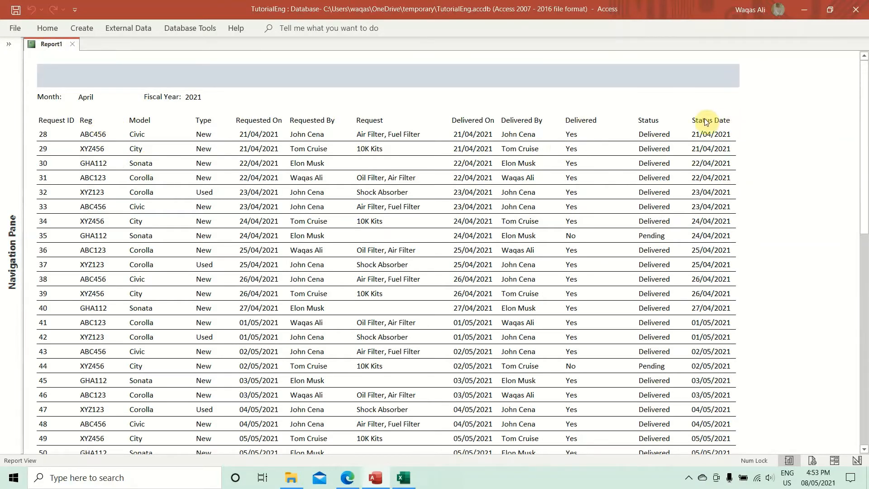
Step: Return to Design View and bold the Month and Fiscal Year labels and all column headings in the page header
left_click(64, 118)
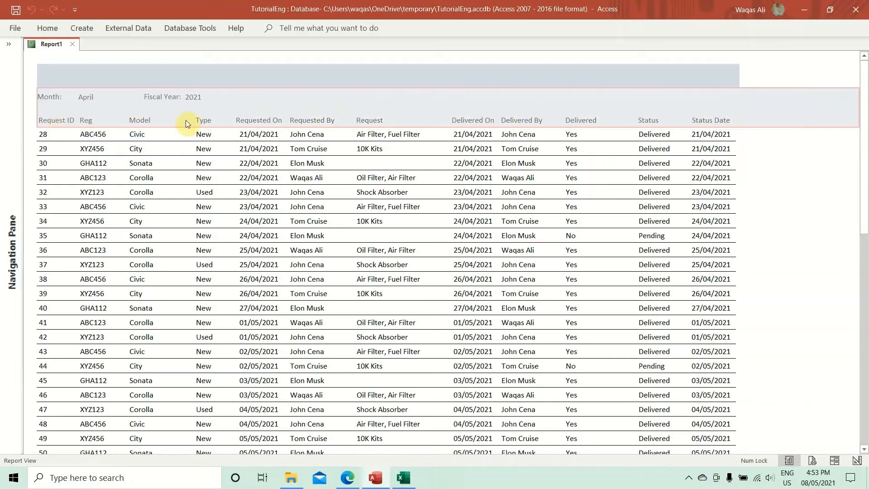
right_click(814, 166)
left_click(784, 205)
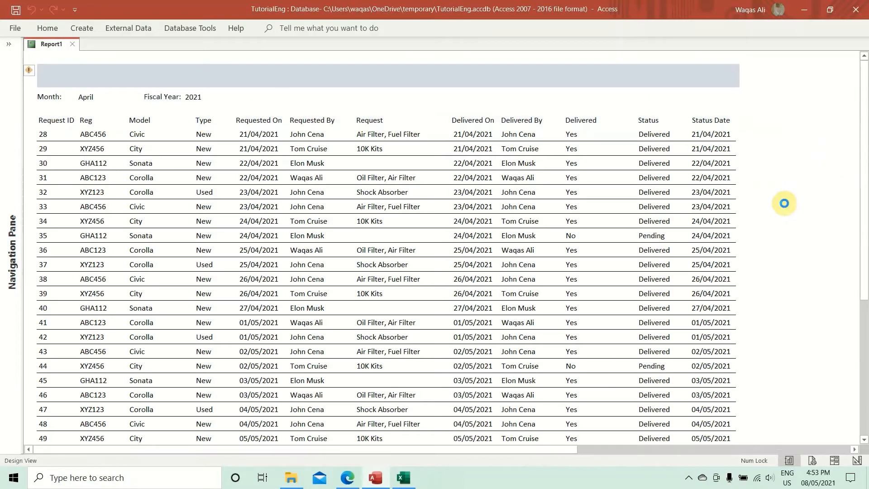
left_click(63, 119)
left_click(156, 117, "shift")
left_click(37, 138, "shift")
key("ctrl+b")
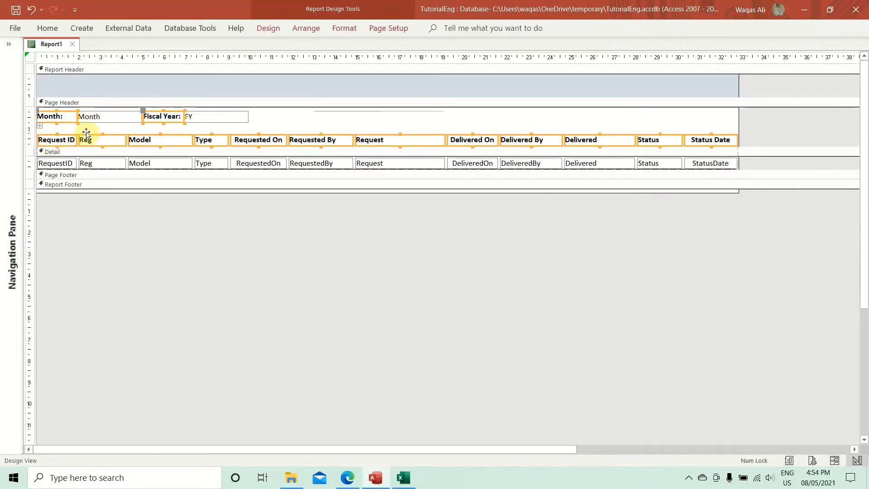
Step: Switch to Report View and examine the bold headings and the rows throughout the report
right_click(50, 44)
left_click(69, 102)
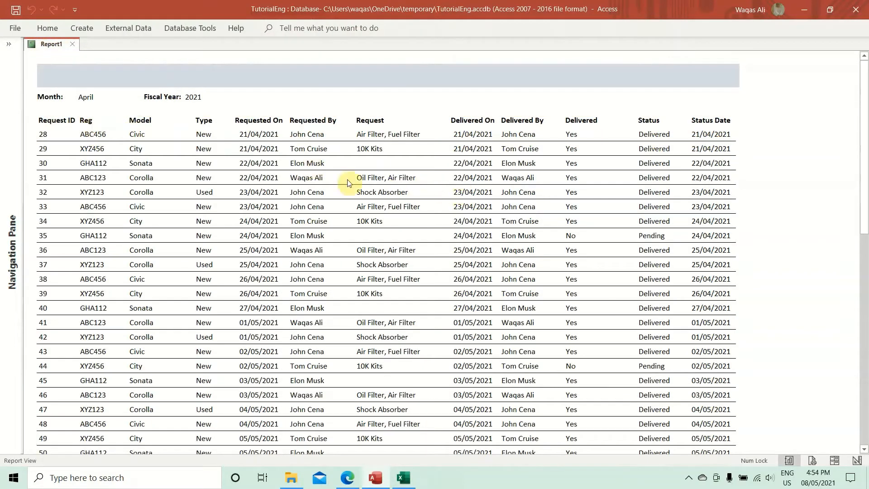
scroll(402, 204, "down", 6)
scroll(403, 203, "down", 2)
scroll(403, 202, "up", 5)
scroll(403, 202, "up", 4)
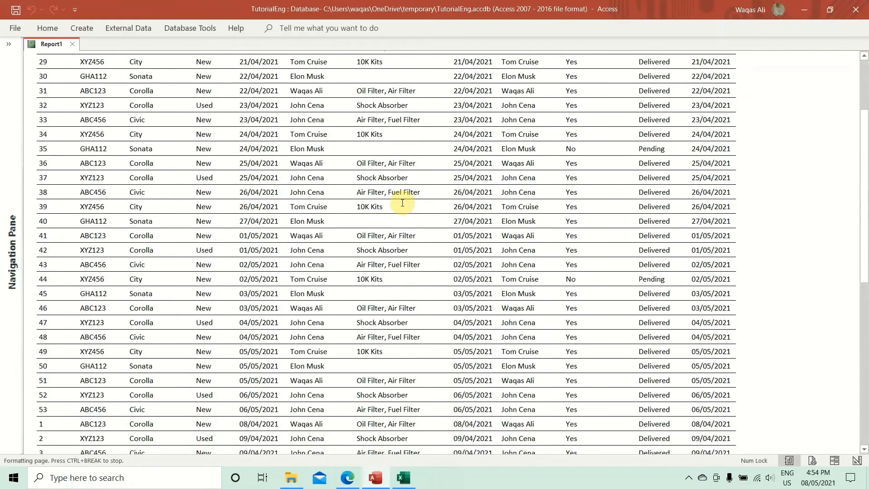
left_click(602, 132)
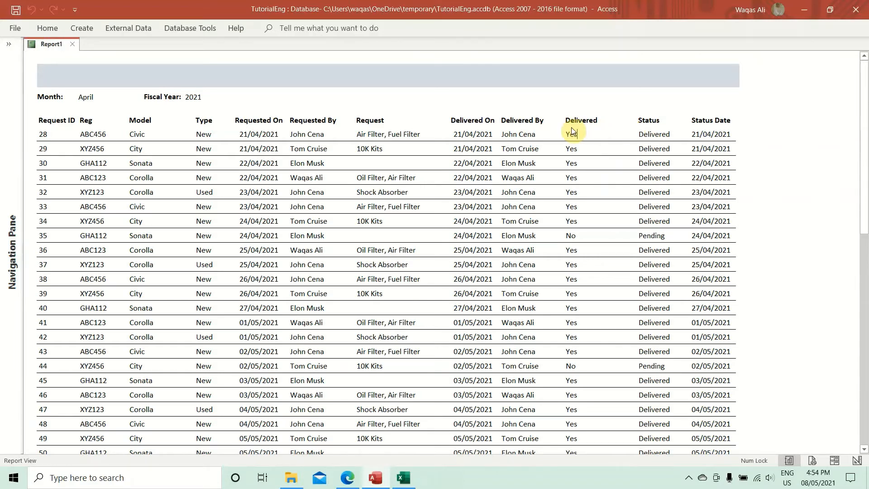
Step: Open the report in Print Preview and set its page orientation to landscape, viewing the whole page
right_click(374, 82)
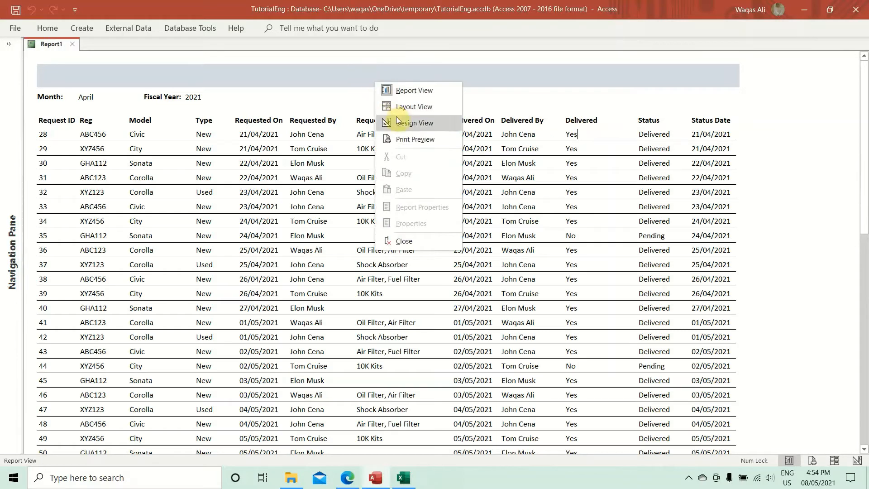
left_click(413, 140)
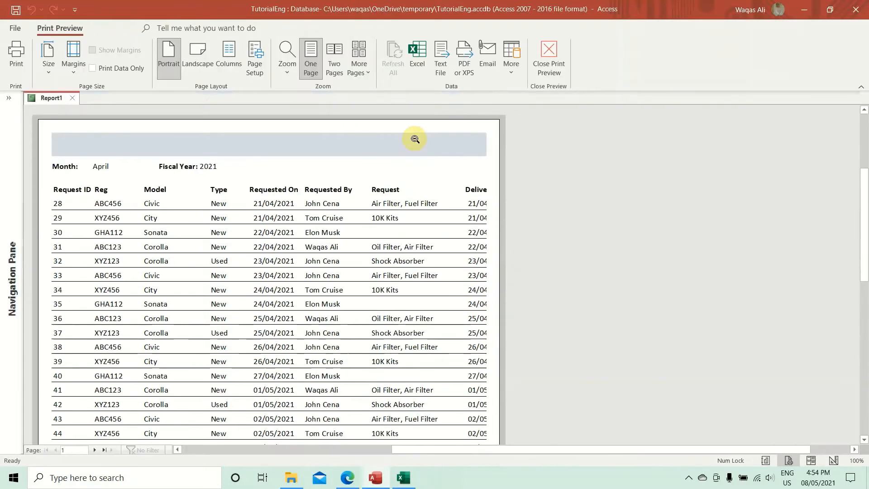
left_click(392, 163)
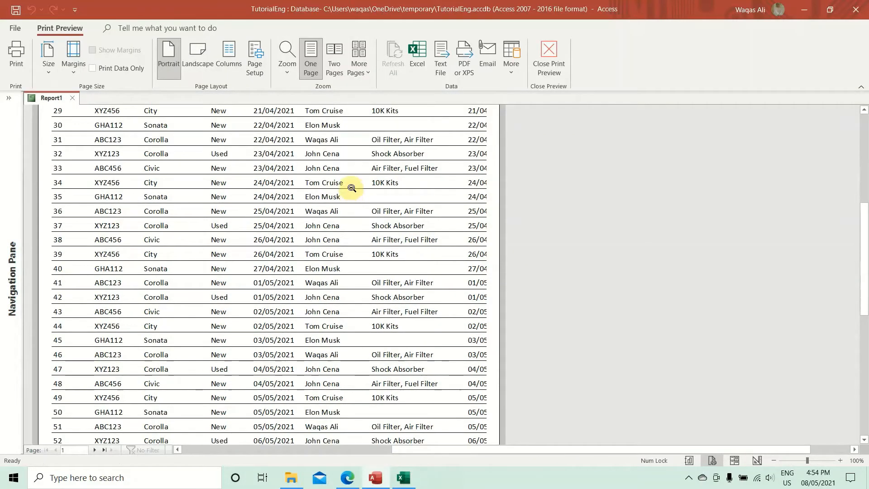
left_click(200, 54)
left_click(512, 270)
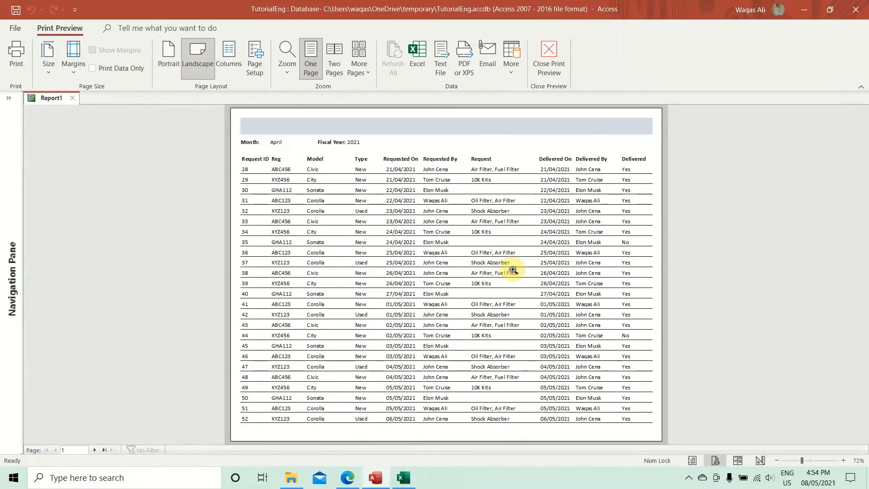
Step: Compare pages 1 and 2 of the print preview to check which columns fit on each page
left_click(95, 450)
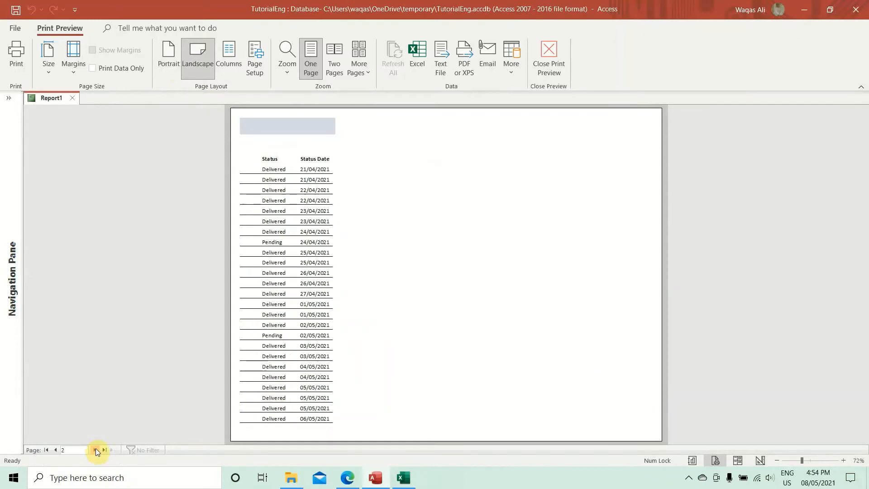
left_click(55, 450)
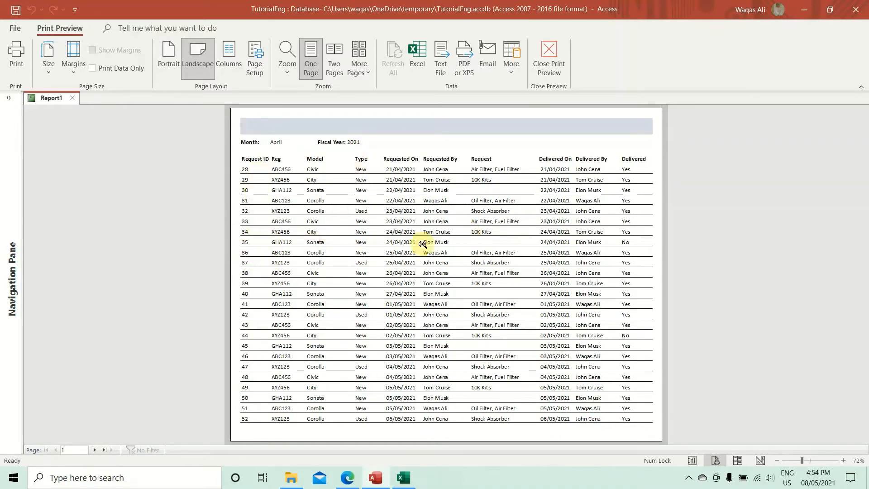
left_click(94, 449)
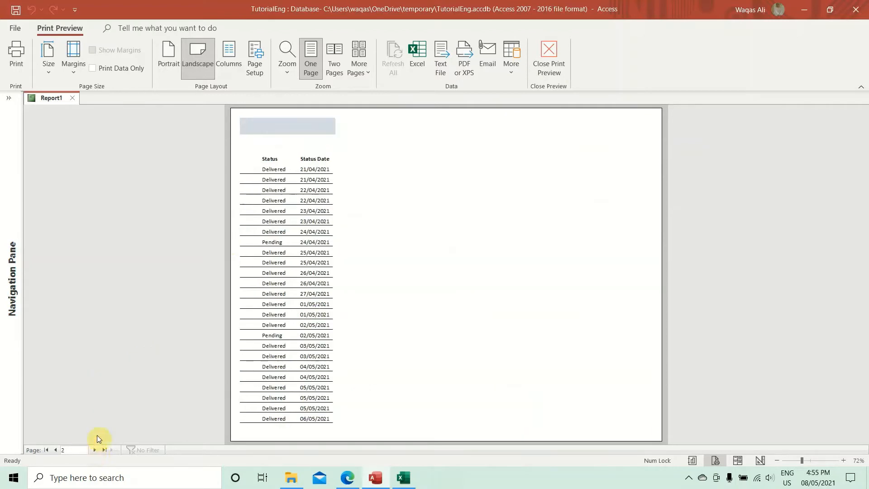
left_click(55, 450)
Step: Return to Design View and shorten the Request ID column heading to ID
right_click(486, 204)
left_click(527, 248)
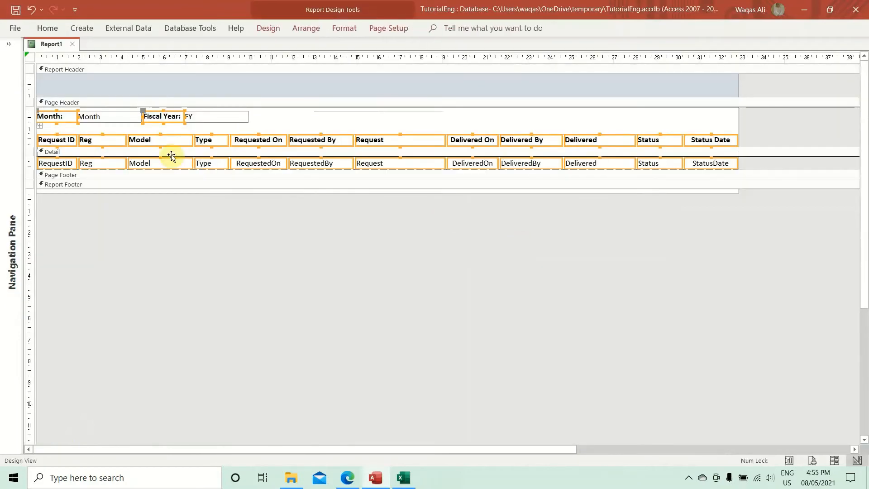
left_click(68, 141)
left_click_drag(67, 139, 38, 140)
key("Delete")
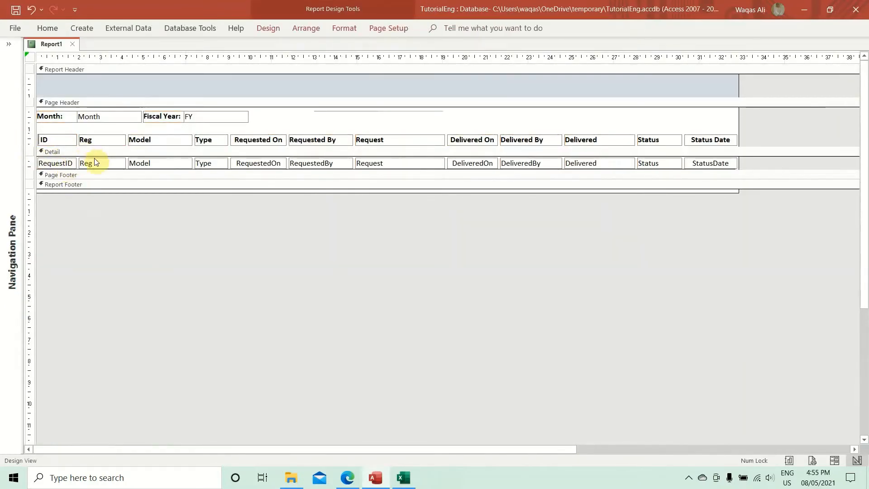
Step: Narrow the ID, Requested By, Reg and Model columns, closing the gaps between the columns
left_click_drag(69, 131, 55, 162)
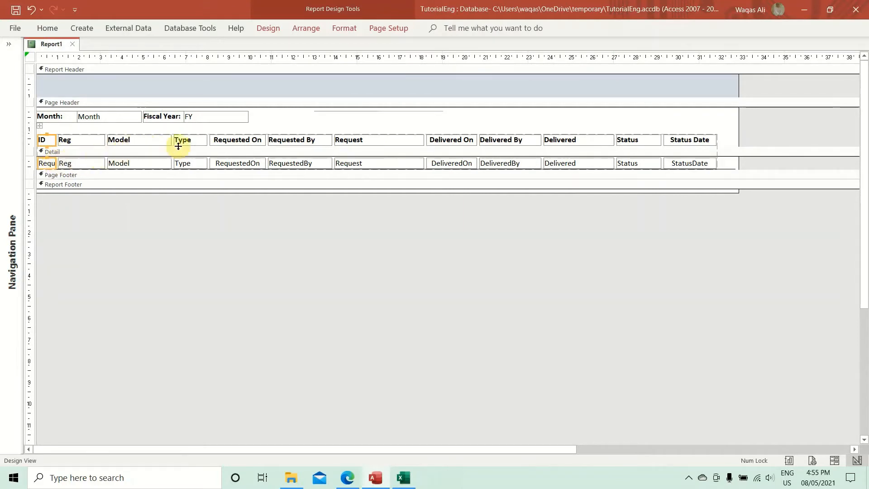
left_click(333, 164)
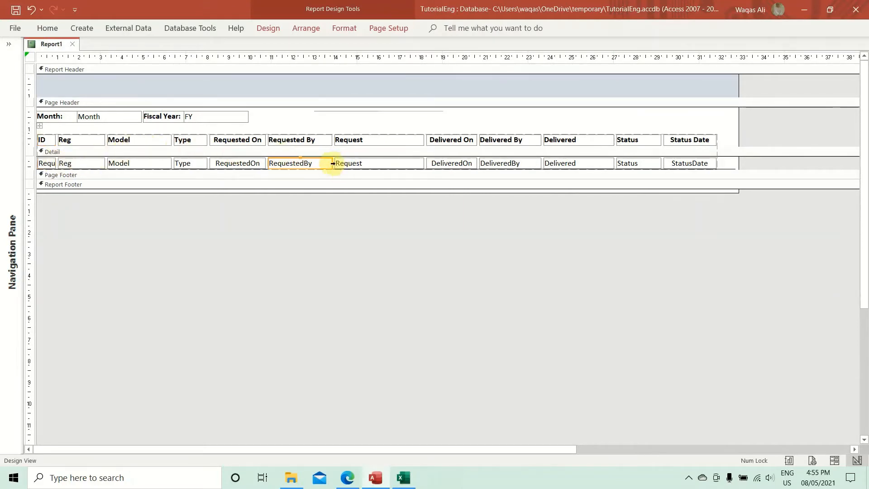
left_click_drag(331, 164, 322, 164)
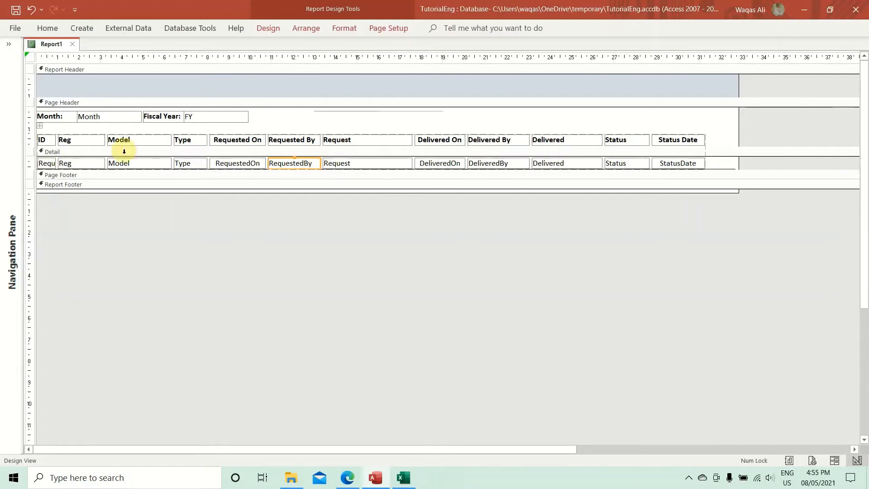
left_click(86, 163)
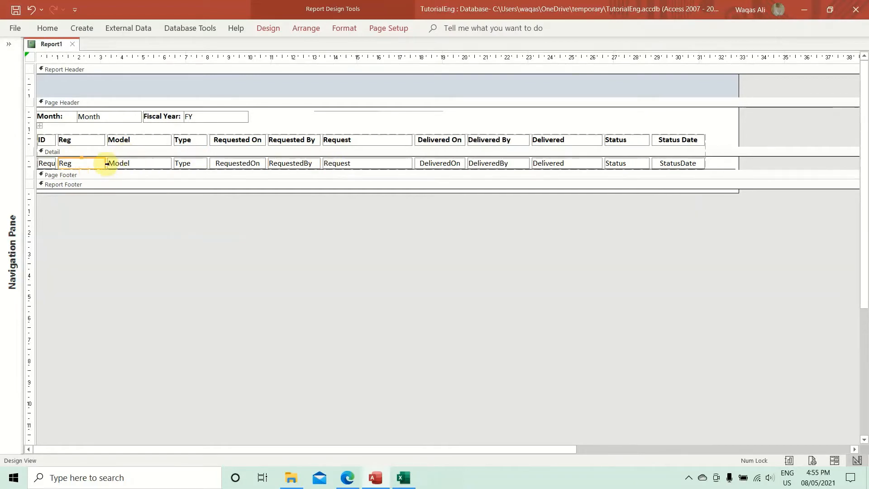
left_click_drag(102, 163, 98, 163)
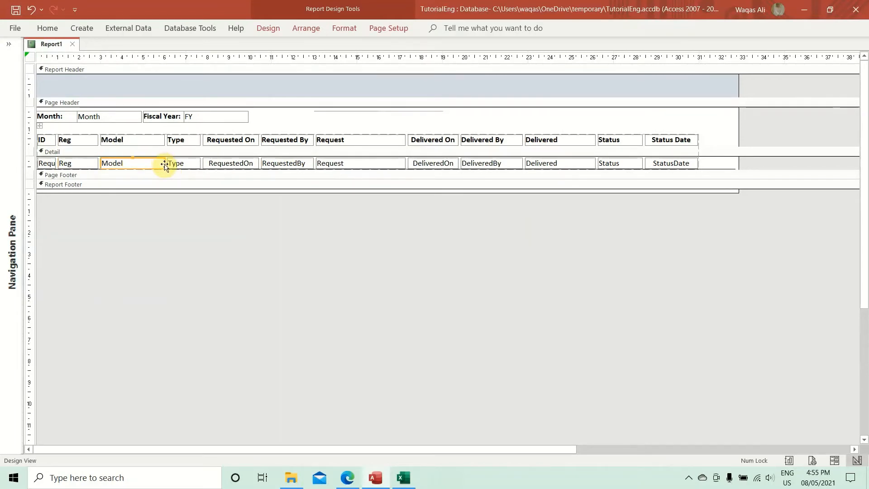
left_click_drag(164, 163, 153, 163)
Step: Narrow the Request and Delivered By columns and shrink the Delivered column to about the width of its heading
left_click(375, 163)
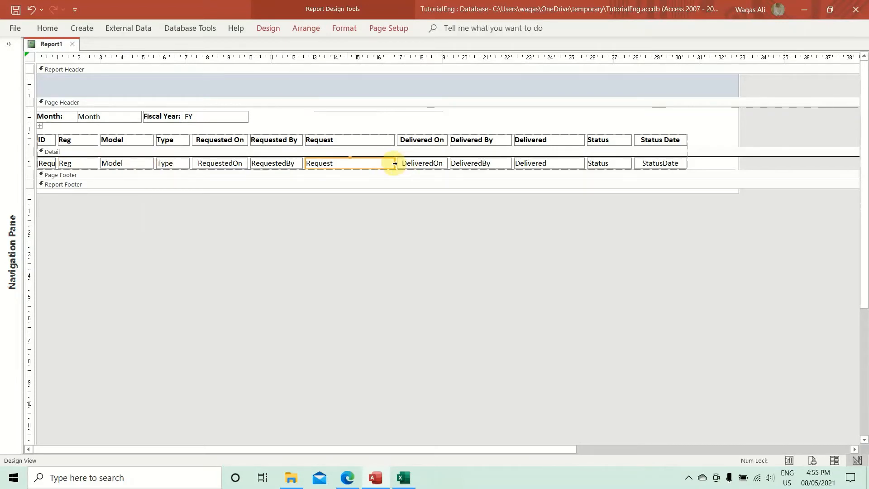
left_click_drag(395, 164, 377, 165)
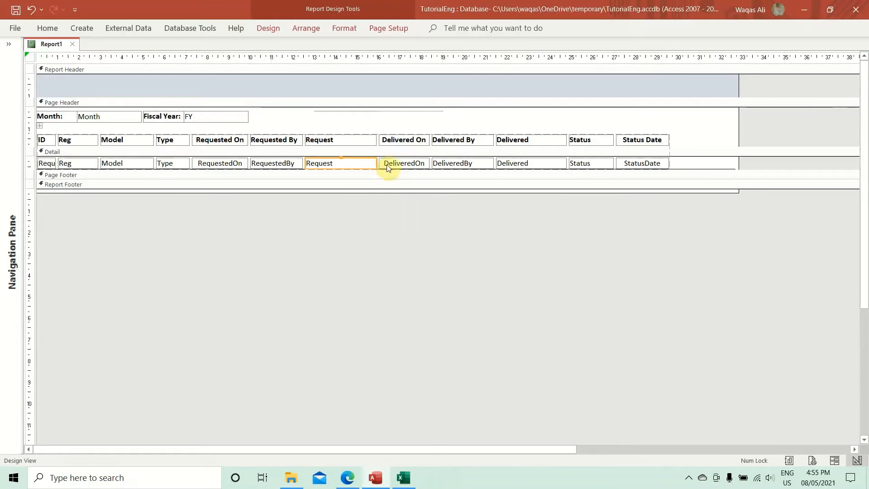
left_click(492, 164)
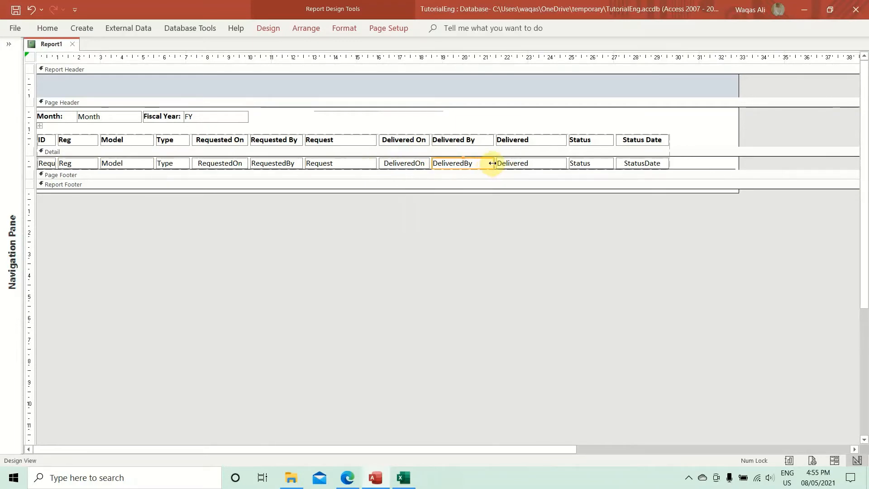
left_click_drag(487, 163, 483, 163)
left_click(532, 163)
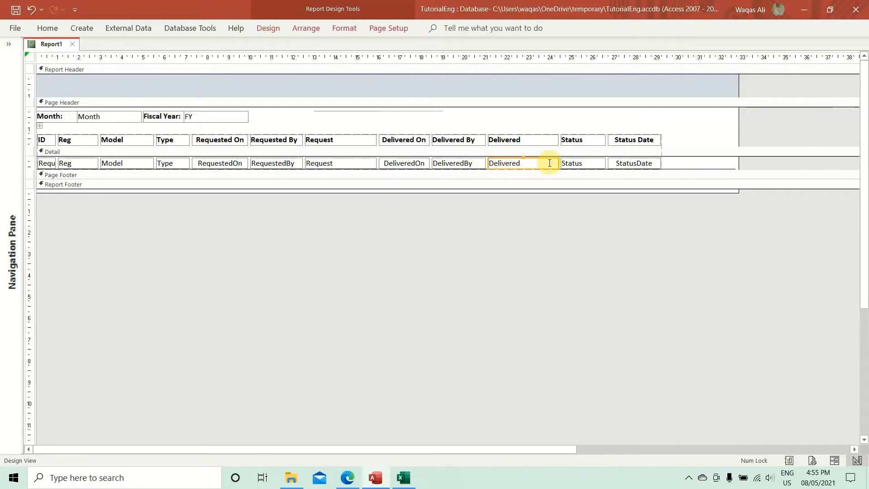
left_click_drag(559, 163, 522, 162)
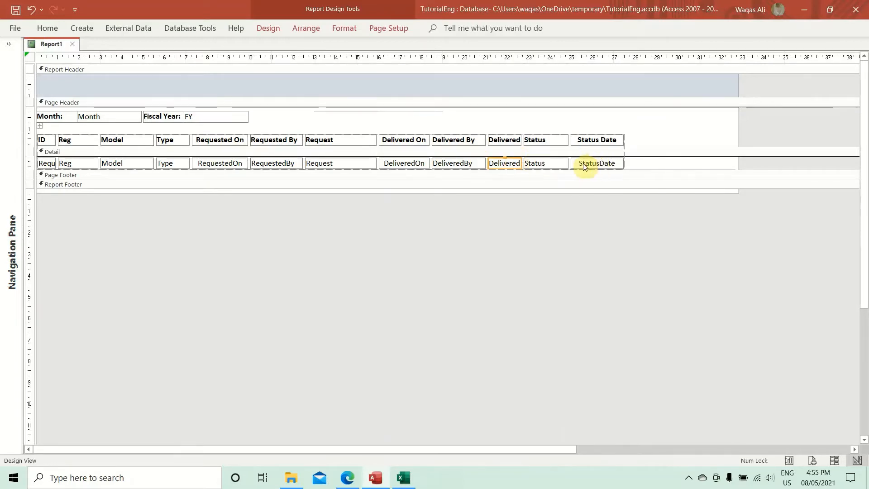
Step: Shorten the row separator line and the report width to the Status Date column's outer edge, keeping the Detail section one row high
left_click_drag(721, 135, 717, 219)
left_click_drag(750, 170, 623, 167)
left_click_drag(738, 164, 572, 164)
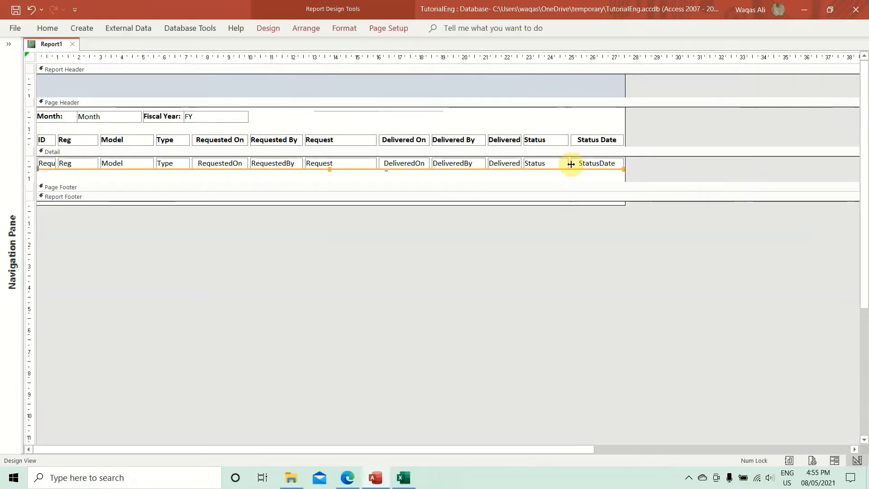
left_click_drag(653, 182, 649, 132)
Step: Check the narrowed columns in Report View, and compare pages 1 and 2 in Print Preview for columns running off the page
right_click(36, 47)
left_click(63, 111)
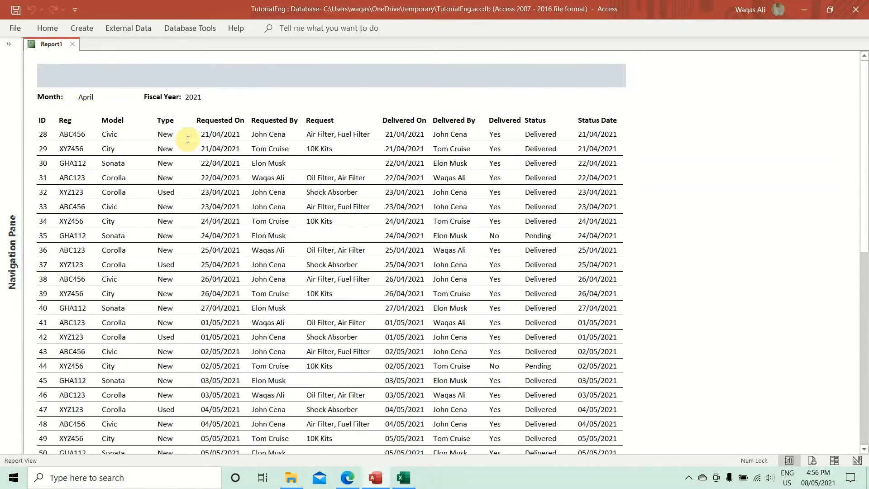
right_click(338, 96)
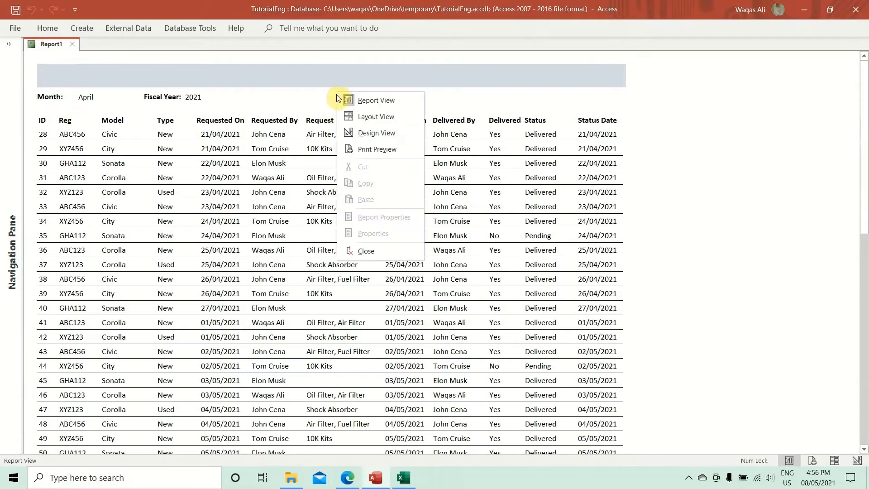
left_click(366, 156)
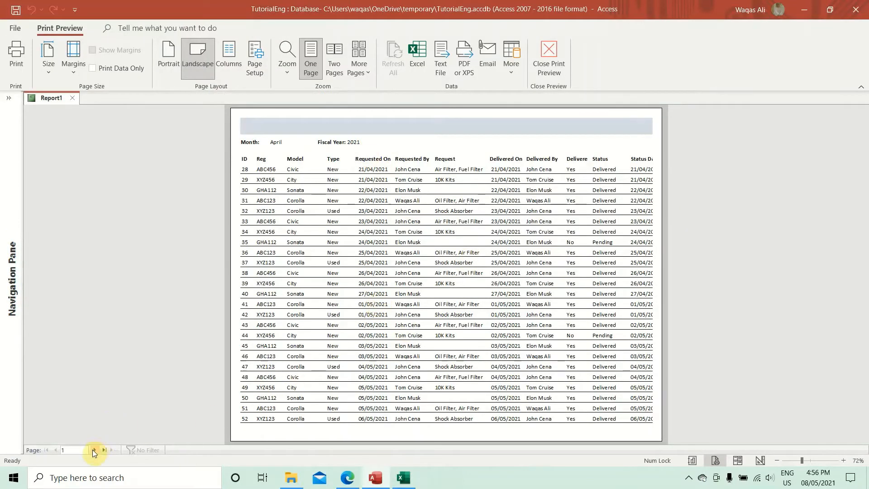
left_click(94, 450)
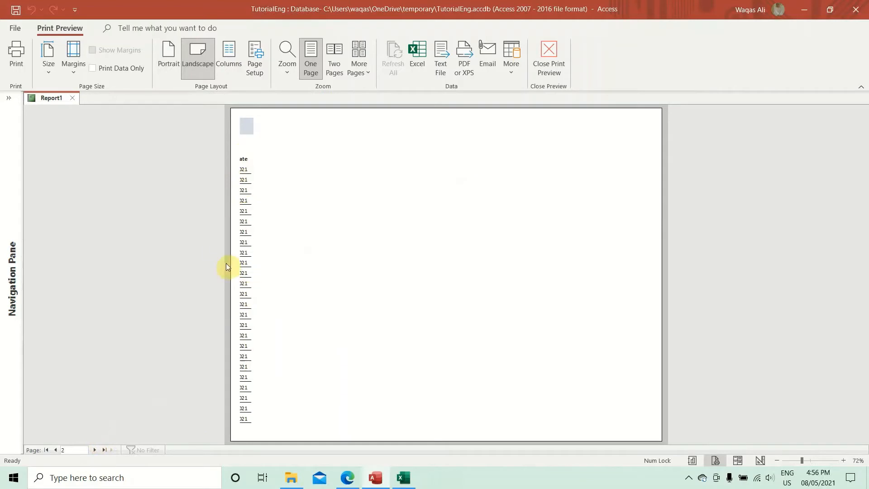
left_click(55, 450)
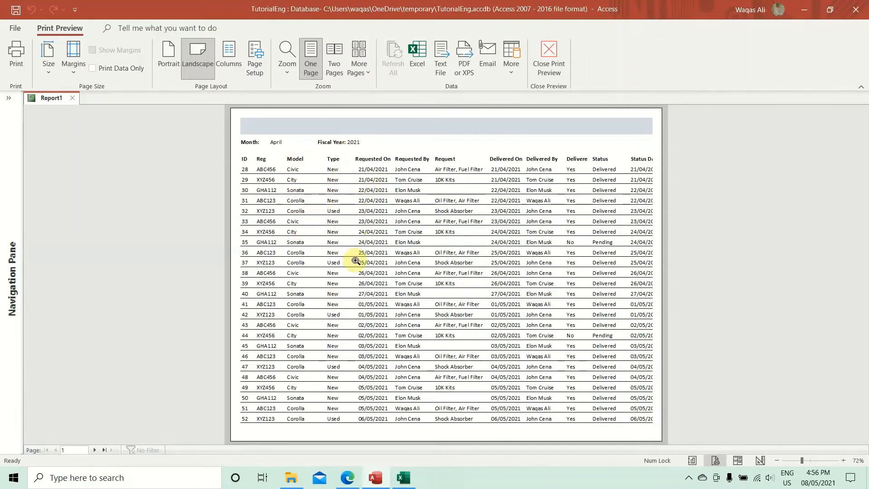
Step: Zoom in on page 1 of the print preview to examine the text size and column spacing, and return to the whole page
right_click(442, 158)
left_click(427, 167)
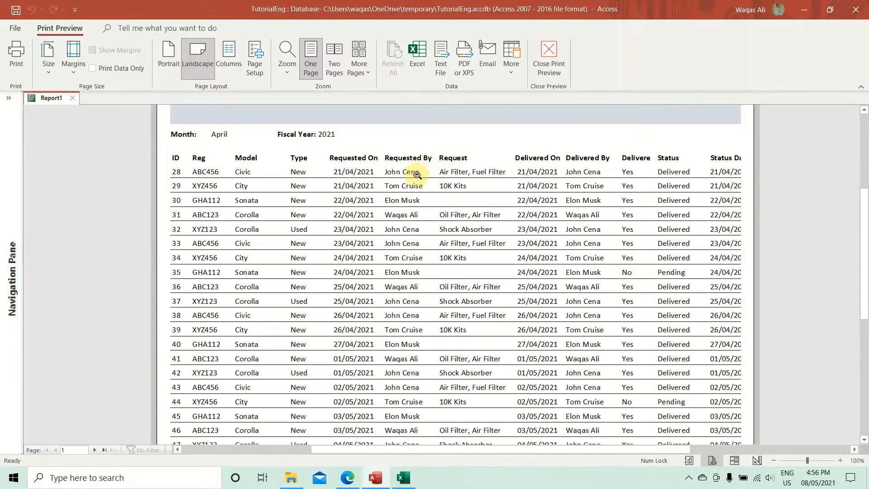
scroll(448, 303, "down", 3)
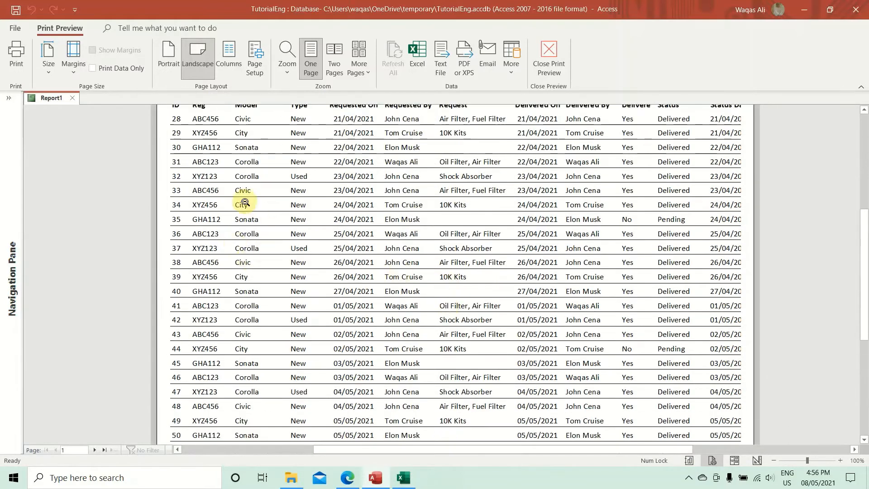
scroll(416, 286, "up", 3)
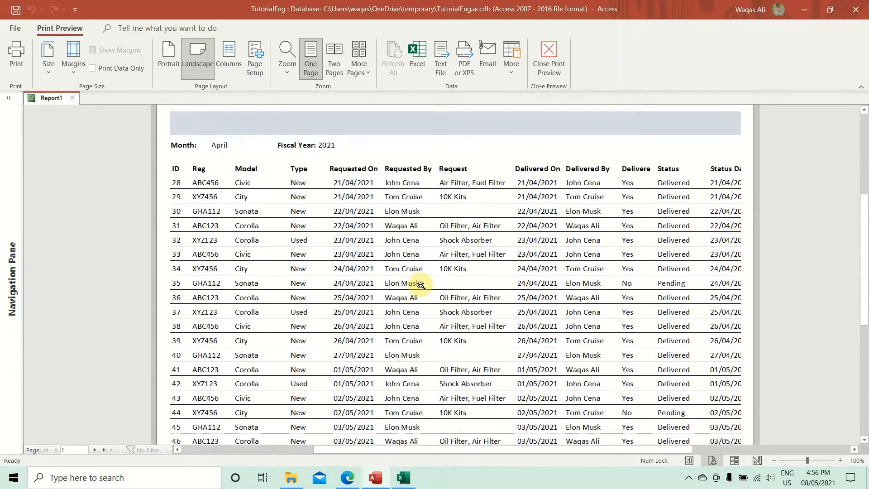
right_click(475, 220)
left_click(487, 144)
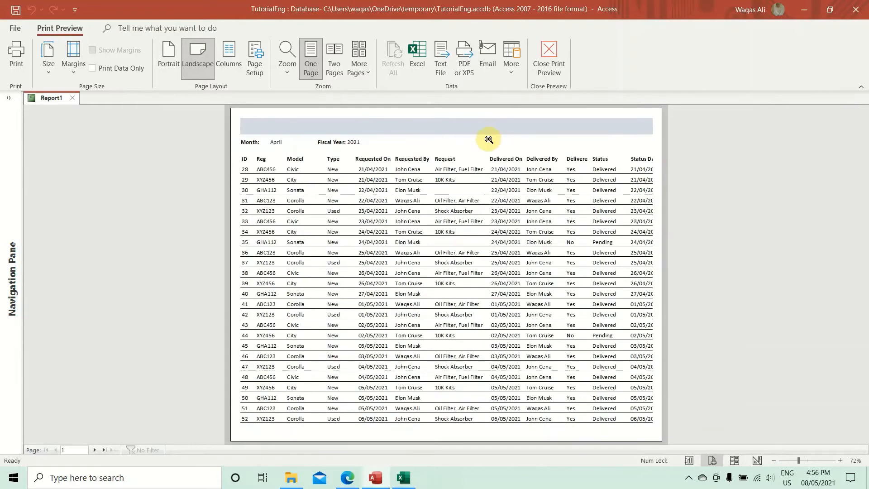
left_click(393, 240)
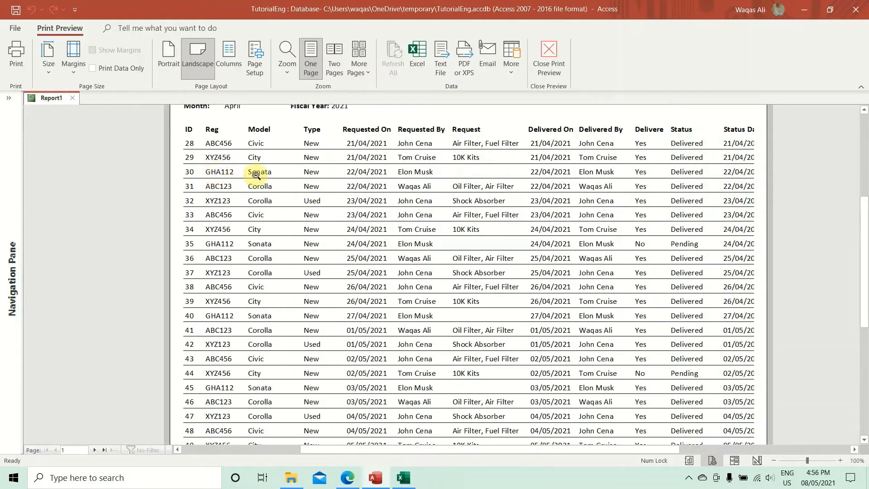
left_click(488, 233)
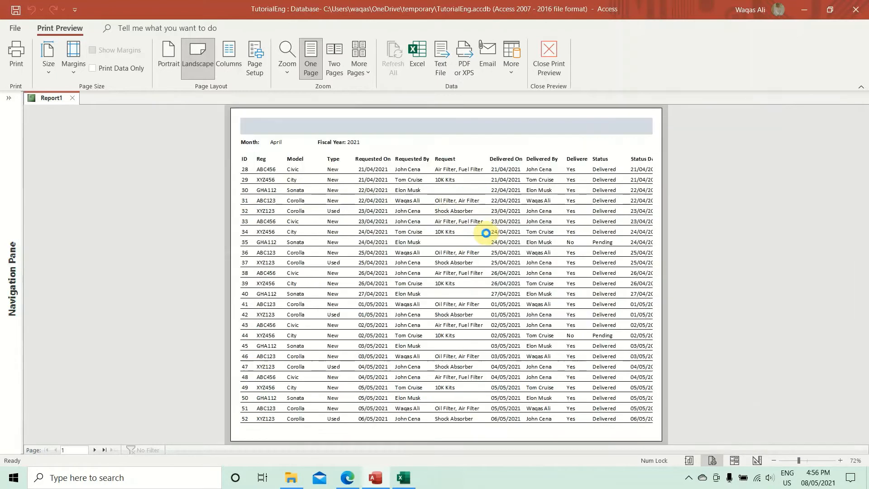
Step: Return to Design View and set the font size of all the Detail section fields to 10
right_click(478, 144)
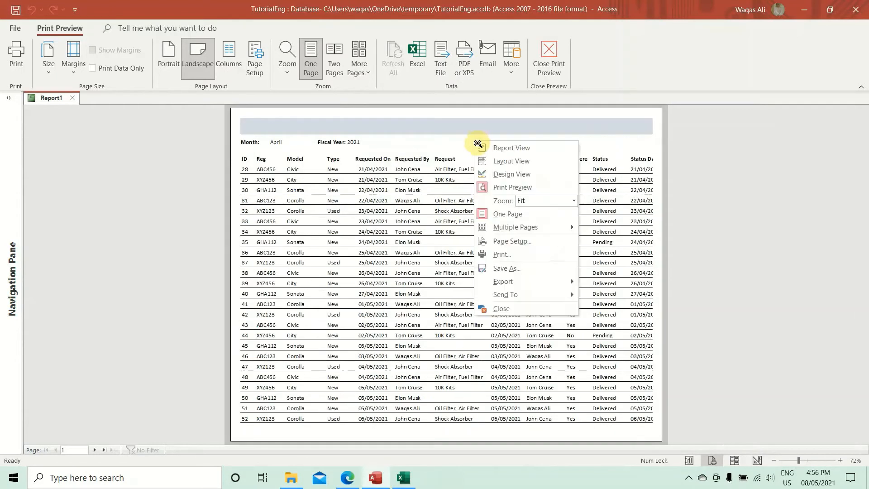
left_click(498, 175)
left_click_drag(638, 159, 33, 168)
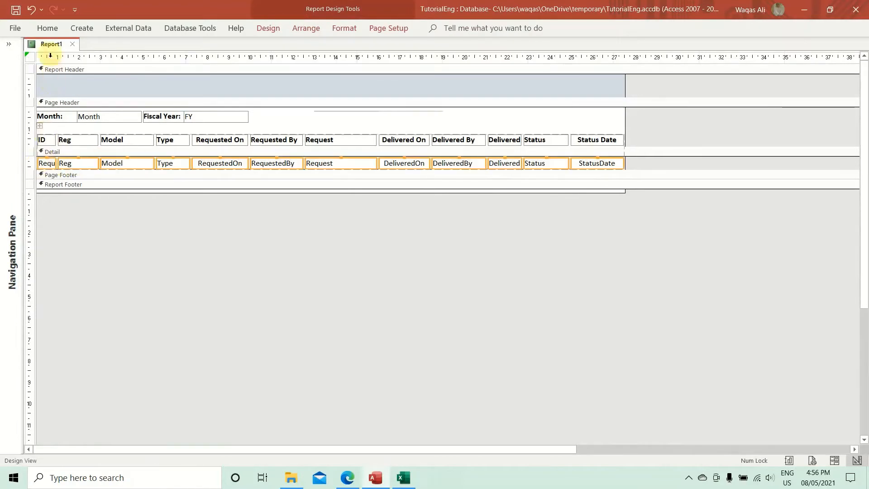
left_click(48, 28)
left_click(588, 49)
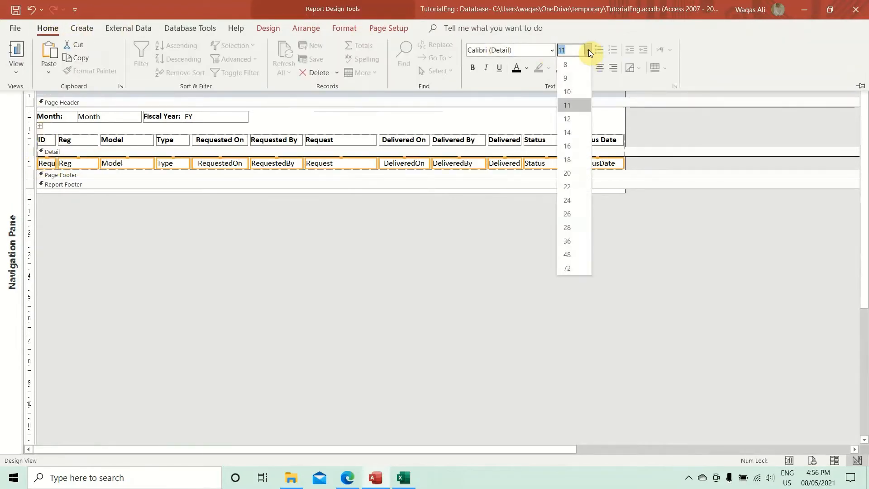
left_click(577, 96)
left_click(493, 273)
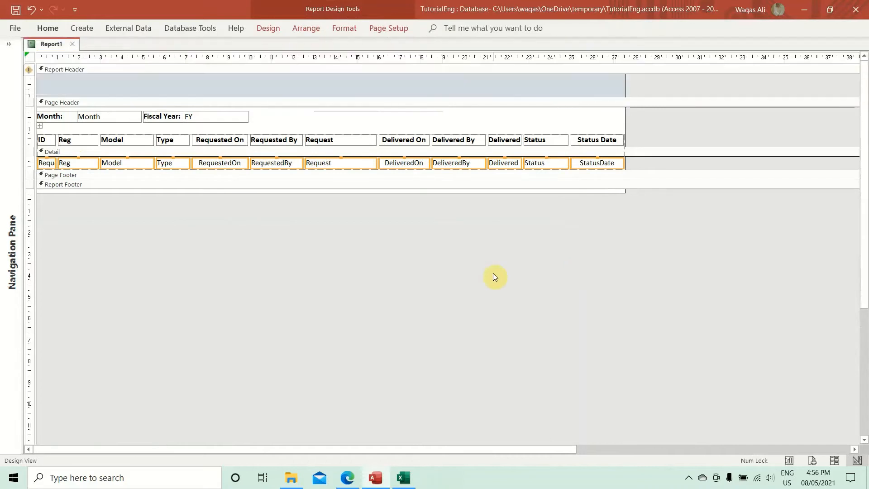
Step: Narrow the Model column further from its field in the Detail section
left_click(151, 163)
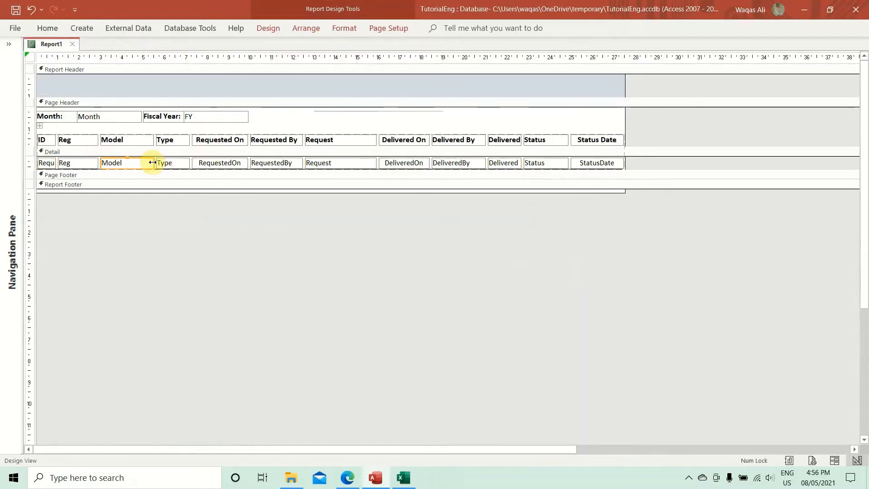
Step: Narrow the Model and Type columns, then shorten the detail line and reduce the report width to about 26.5 cm
left_click_drag(151, 163, 142, 163)
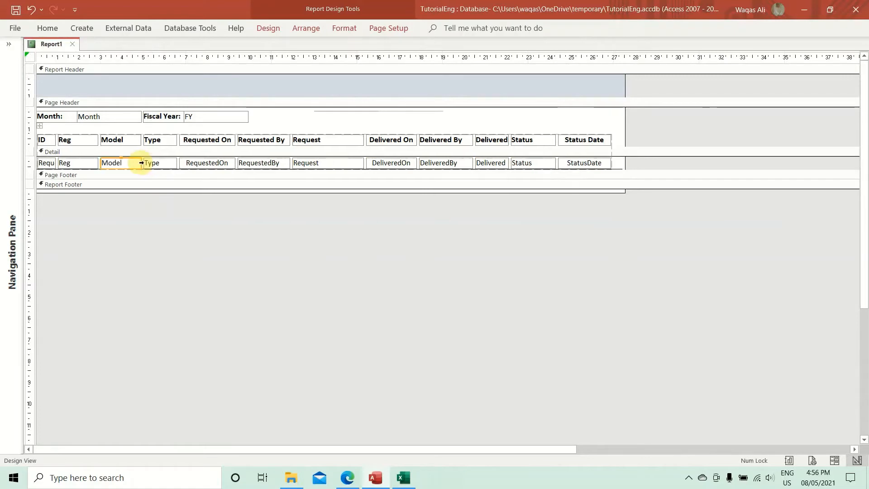
left_click(170, 164)
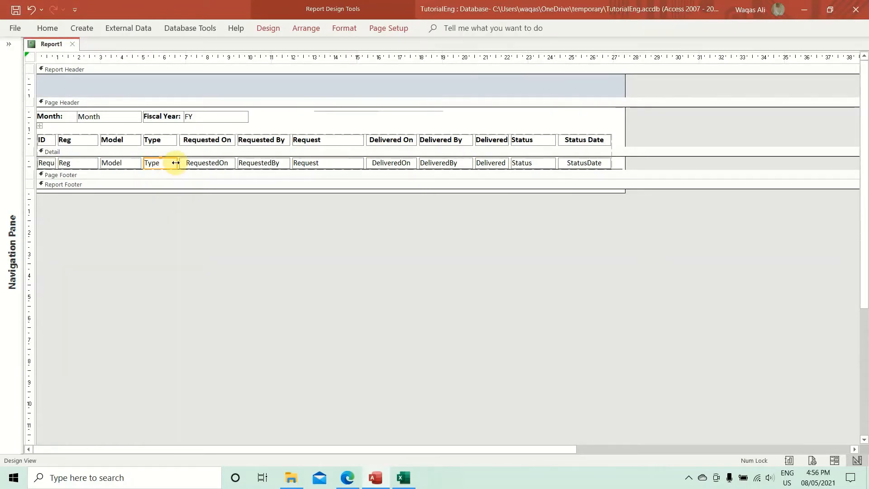
left_click_drag(173, 163, 169, 162)
left_click_drag(629, 163, 564, 163)
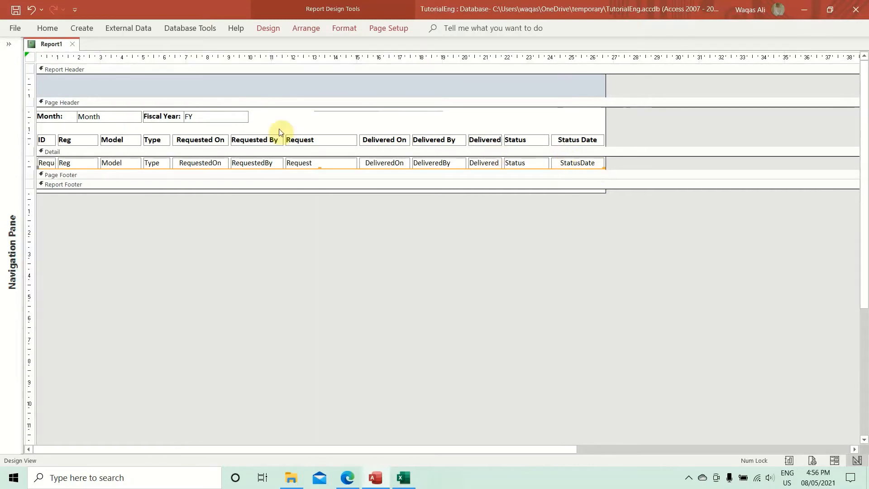
Step: Check the report's column layout in Report View, and examine its pages in Print Preview
right_click(49, 45)
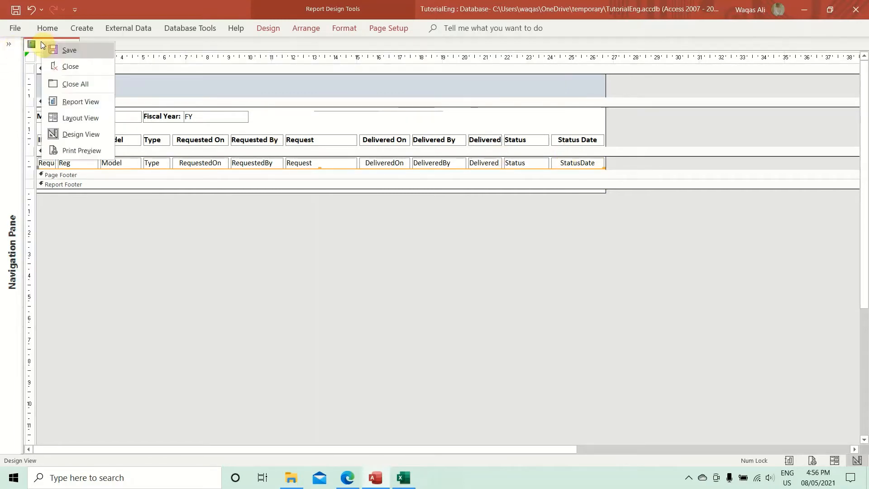
left_click(77, 102)
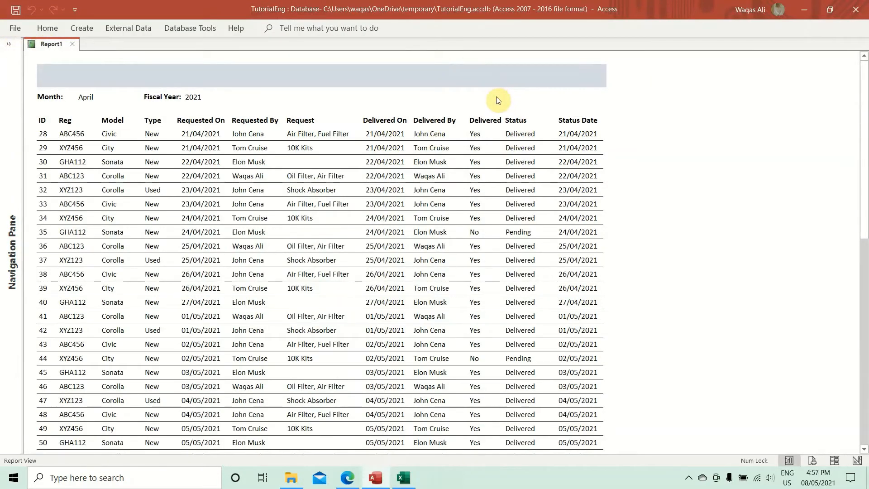
right_click(497, 97)
left_click(527, 152)
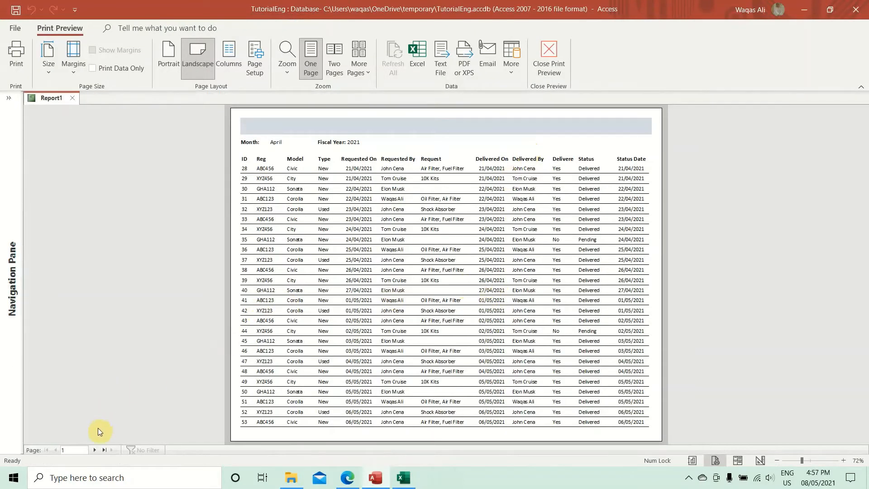
left_click(96, 449)
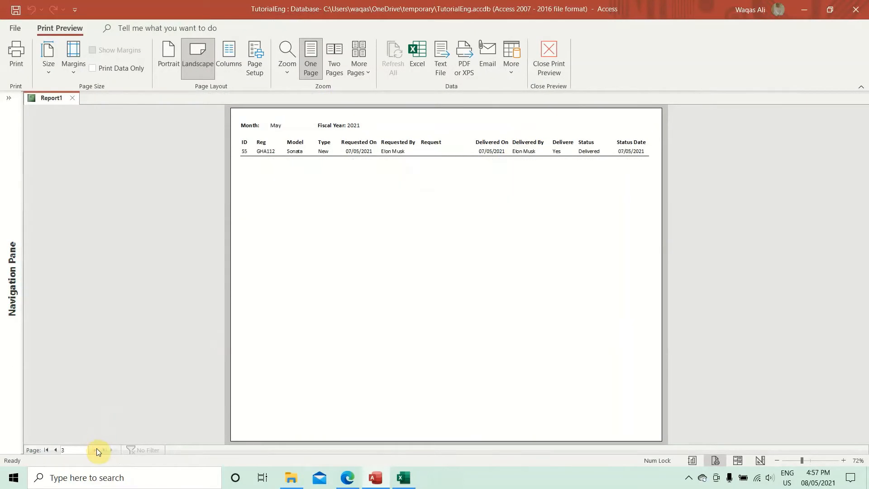
left_click(56, 450)
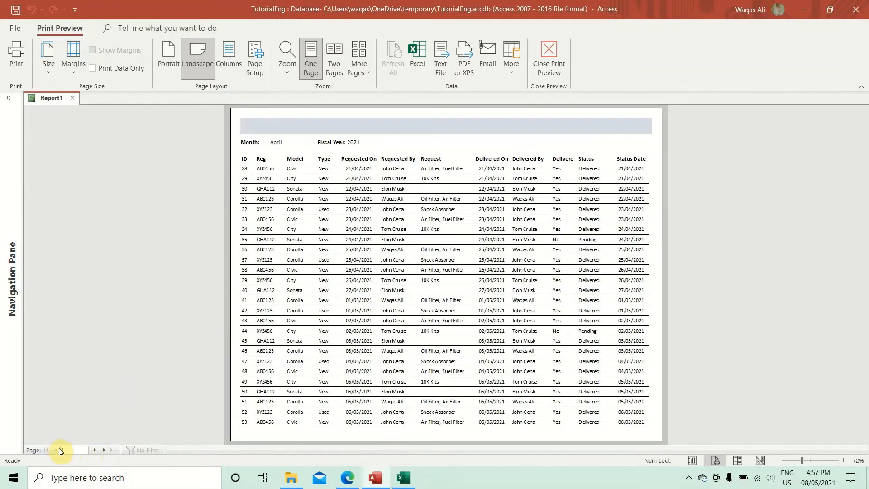
left_click(420, 220)
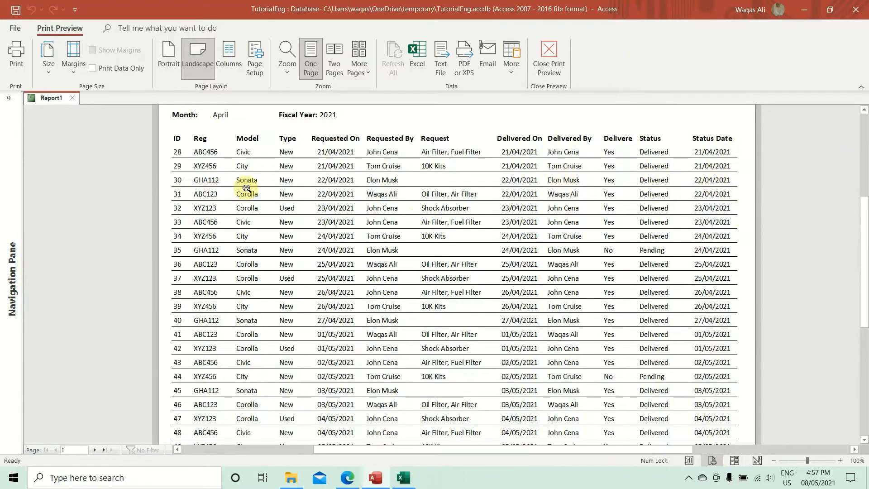
left_click(464, 217)
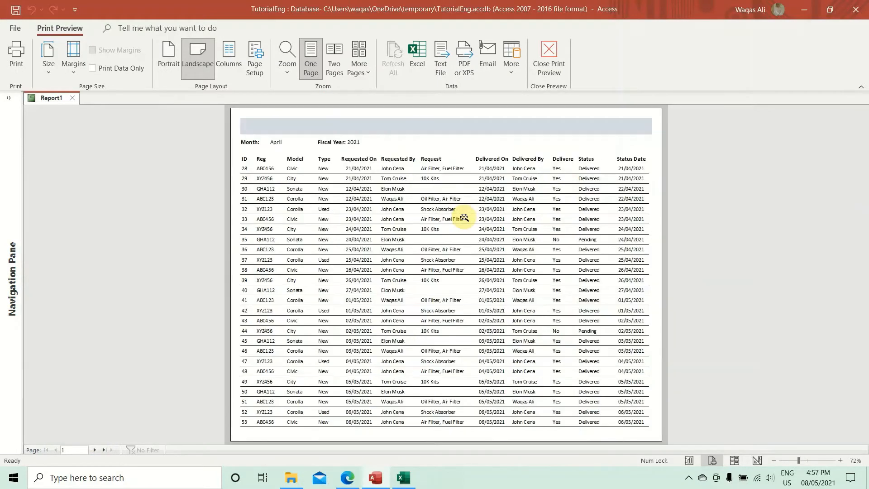
Step: Return to Design View and change the Report Header's background fill to a light grey
right_click(445, 143)
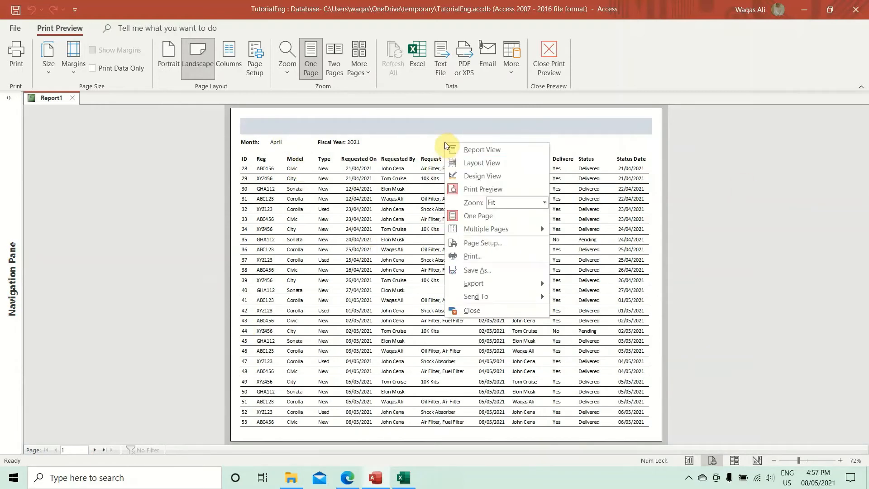
left_click(483, 176)
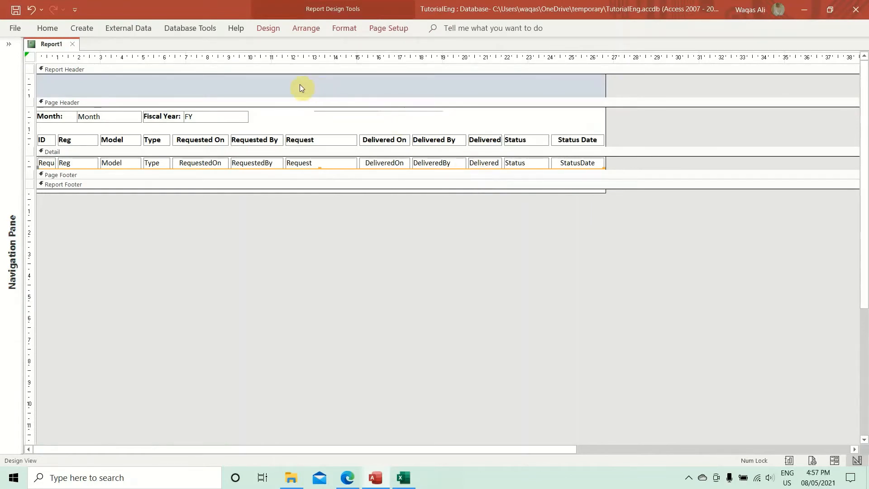
right_click(368, 84)
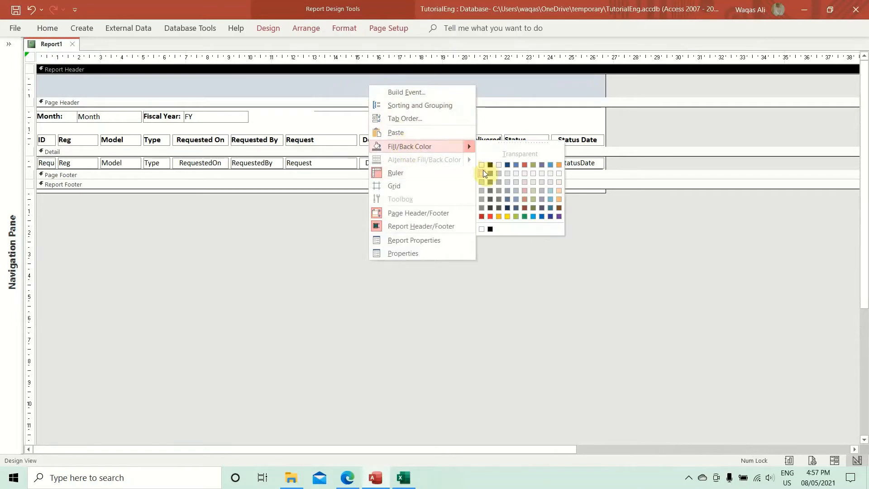
left_click(484, 171)
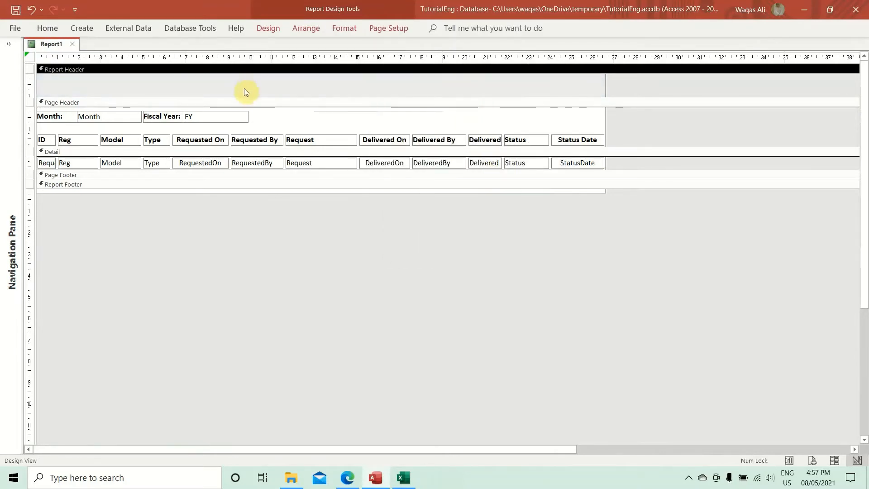
Step: Add a label reading "Loop Learnings Inc" to the Report Header
left_click(267, 29)
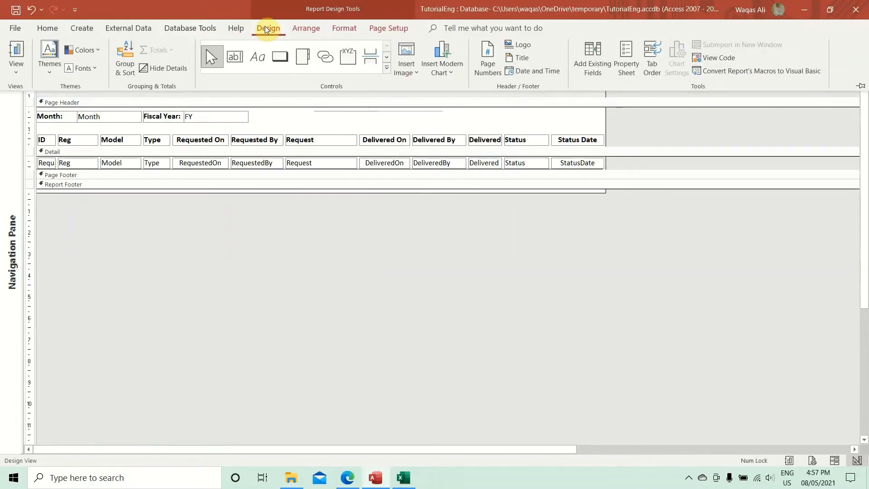
left_click(255, 70)
left_click(252, 81)
type("Loop Lea")
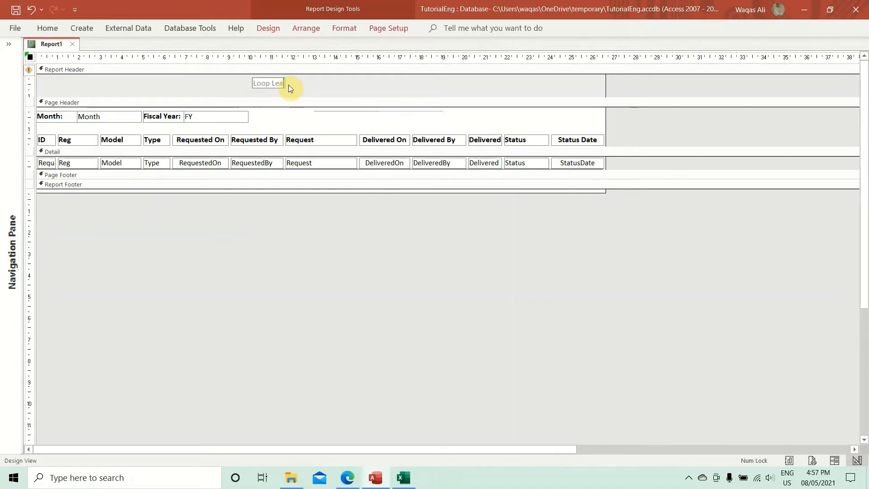
type("rnings Inc")
key("Return")
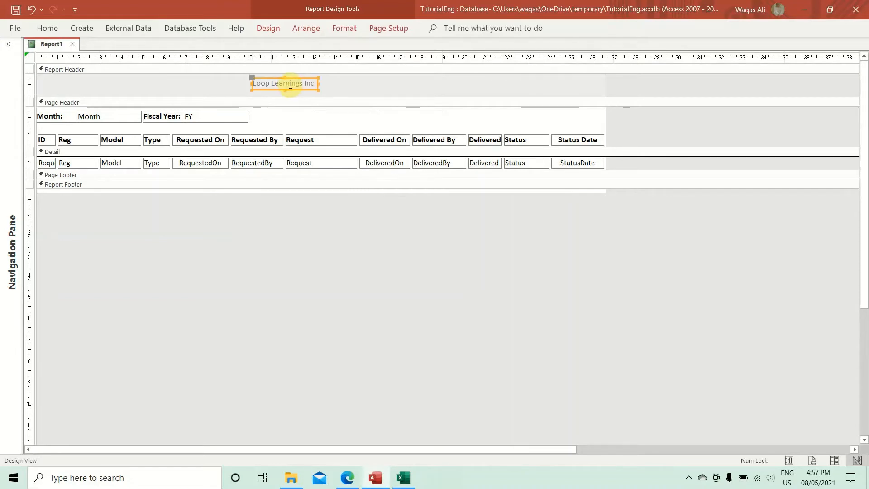
Step: Format the header label's text in black at font size 20, and fit the label box to its text
left_click(47, 28)
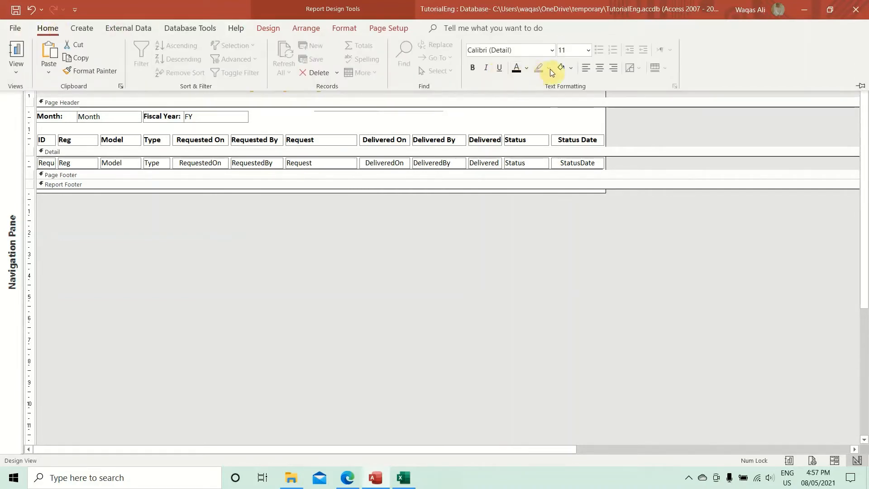
left_click(527, 68)
left_click(524, 115)
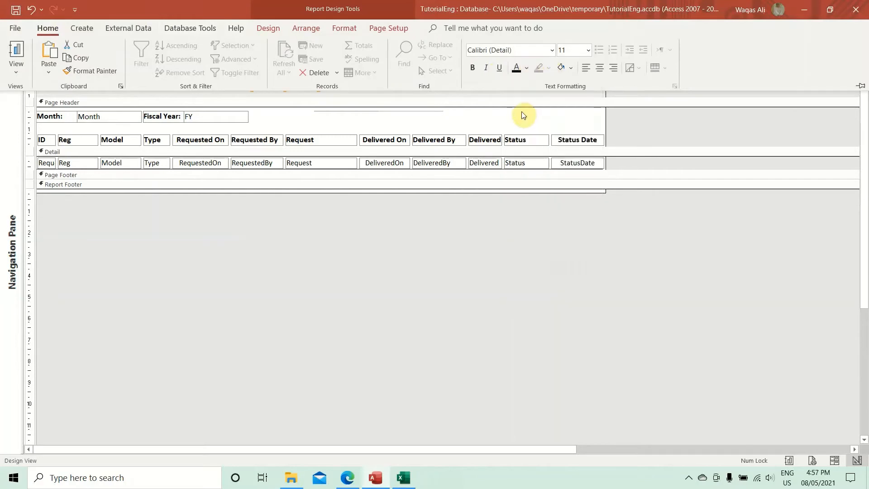
left_click(588, 50)
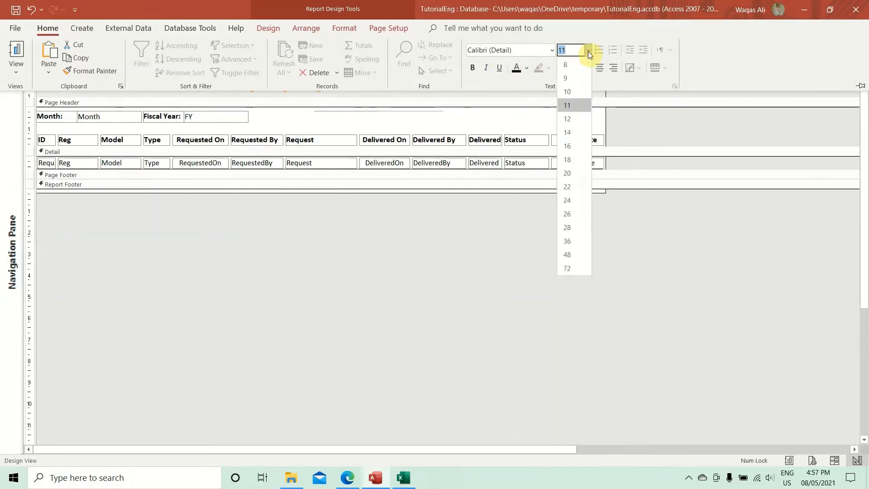
left_click(575, 186)
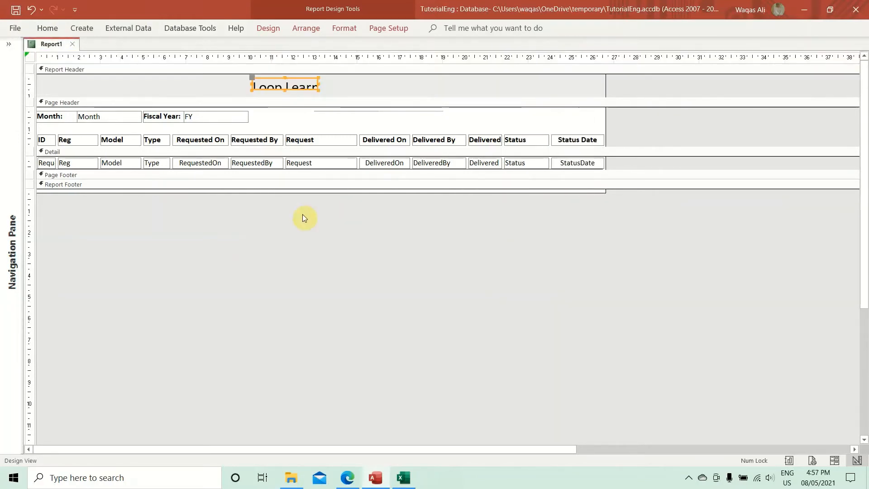
double_click(319, 90)
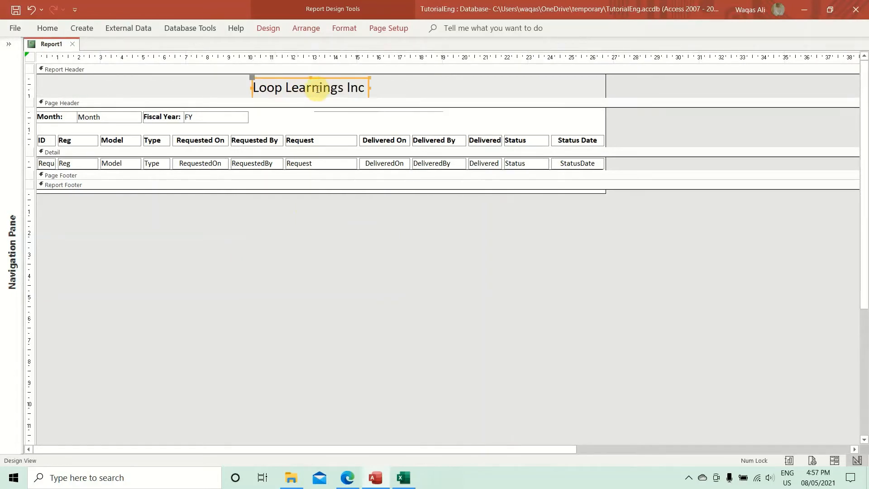
Step: Stretch the title label across the full width of the Report Header and centre its text
left_click(347, 76)
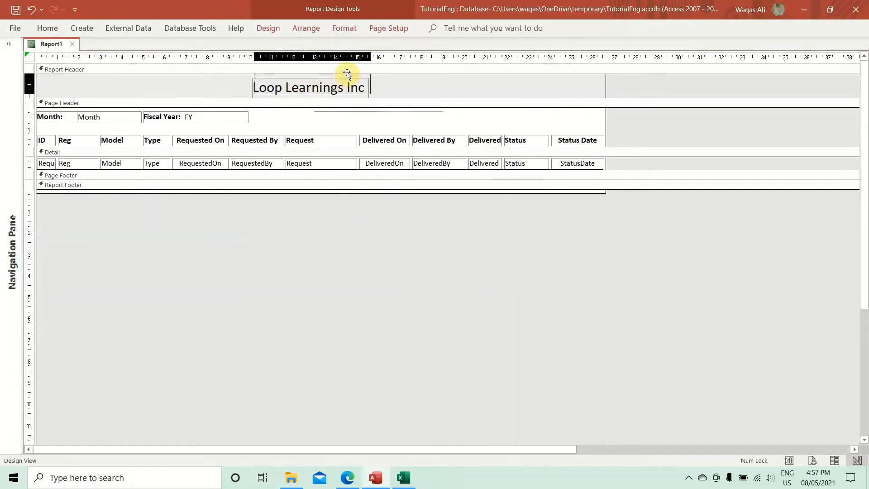
left_click_drag(347, 74, 349, 71)
left_click_drag(254, 83, 31, 60)
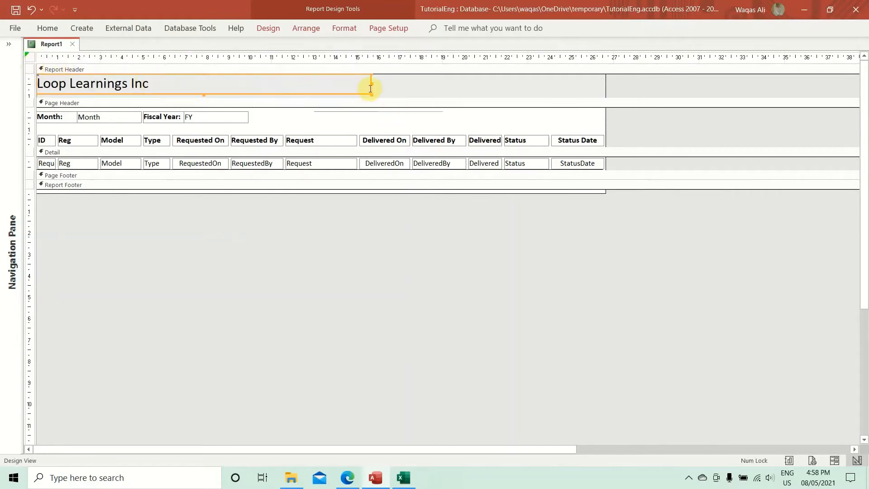
left_click_drag(374, 85, 606, 87)
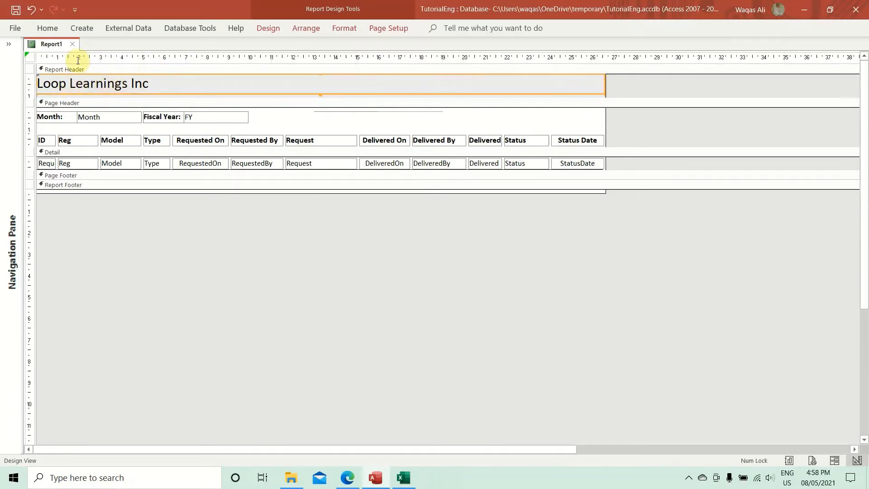
left_click(56, 27)
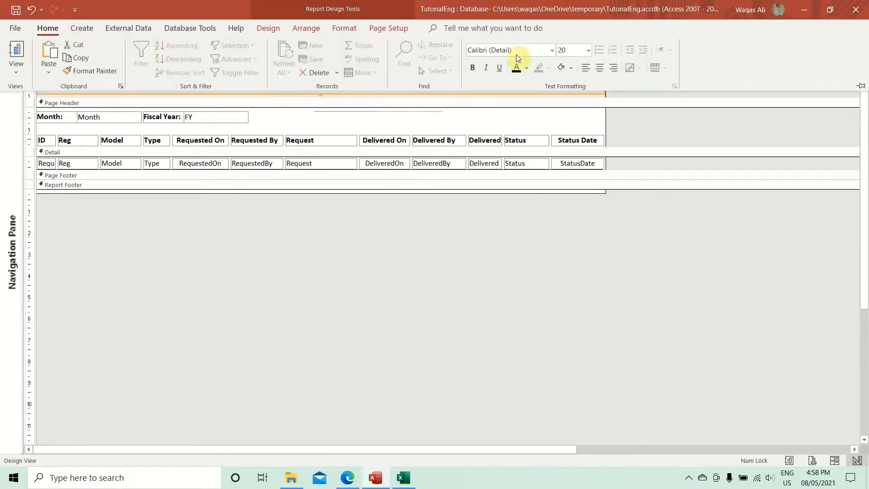
left_click(601, 67)
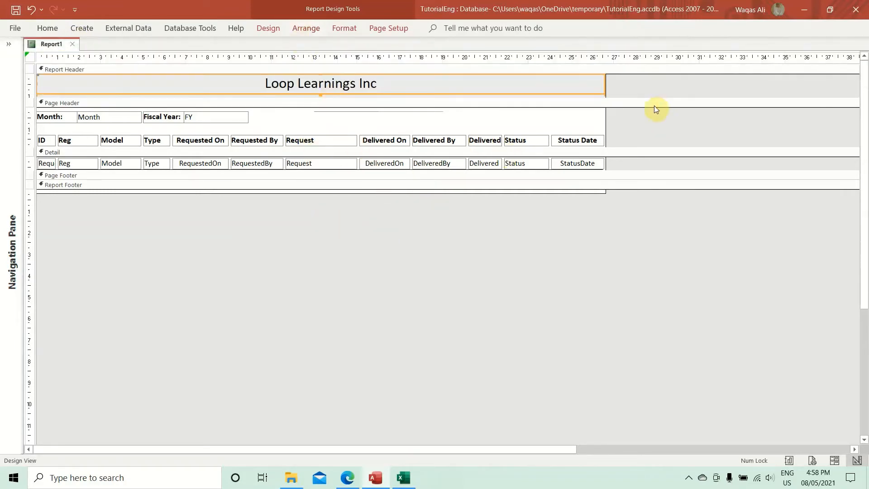
left_click(640, 94)
Step: Save the report as PartsRequestMonthlyR
right_click(43, 44)
left_click(68, 45)
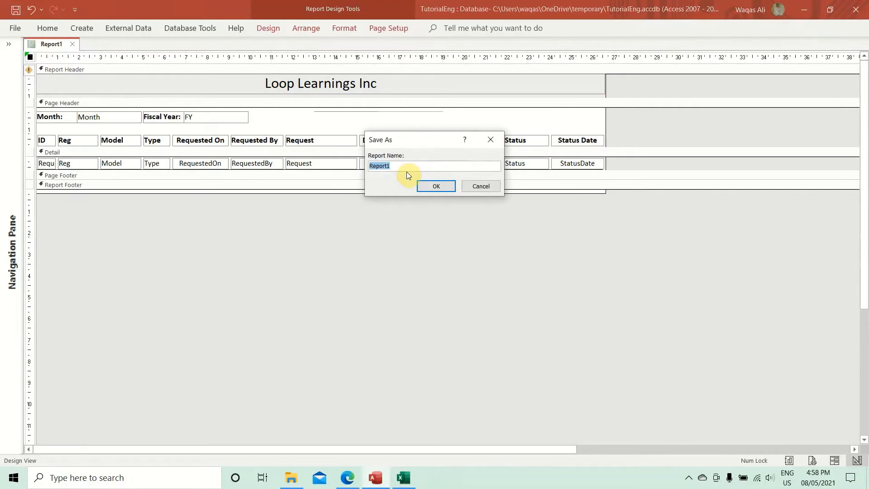
type("PartsRequestMonthlyR")
left_click(435, 186)
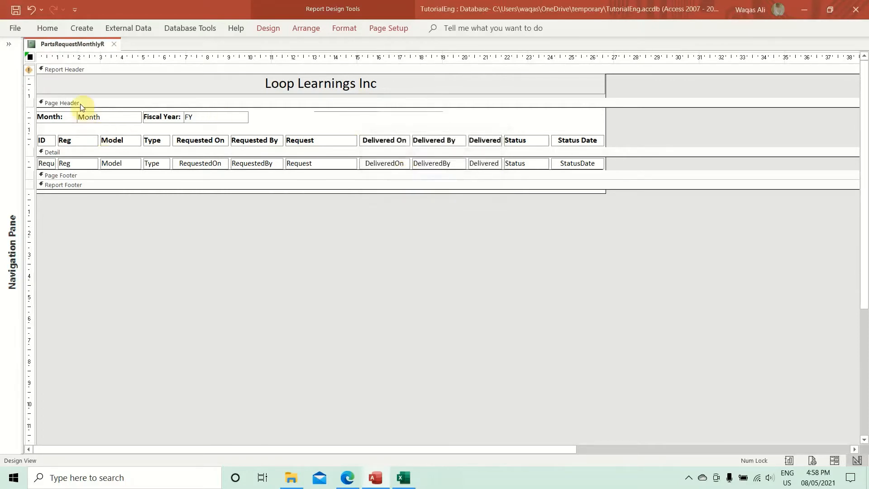
Step: Open the saved report in Report View and examine its title, month and fiscal year fields, and record rows
right_click(67, 44)
left_click(109, 106)
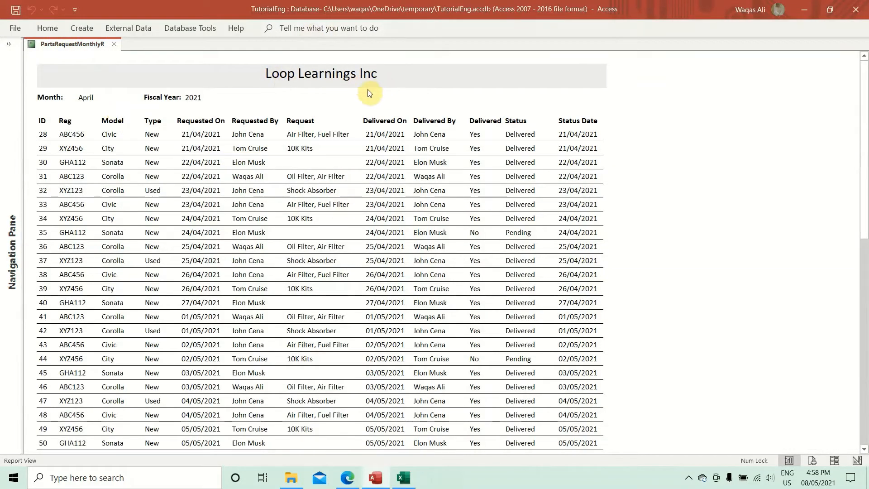
left_click(83, 99)
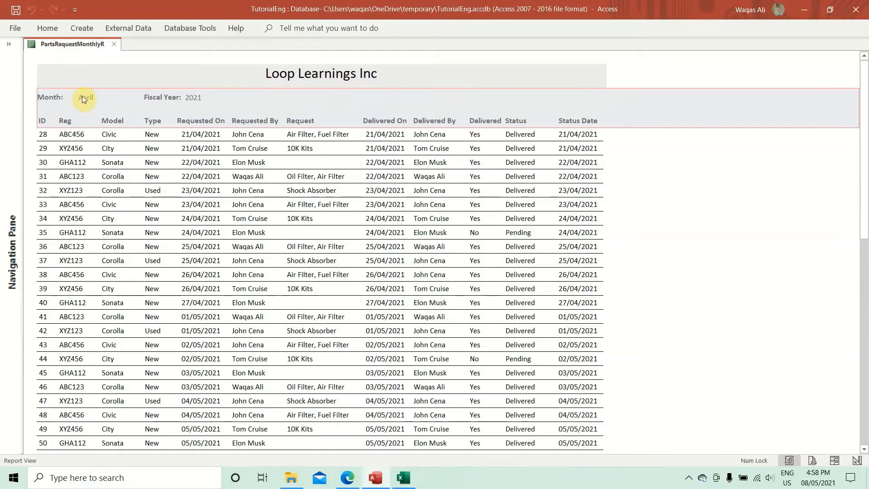
left_click(514, 189)
scroll(369, 215, "down", 5)
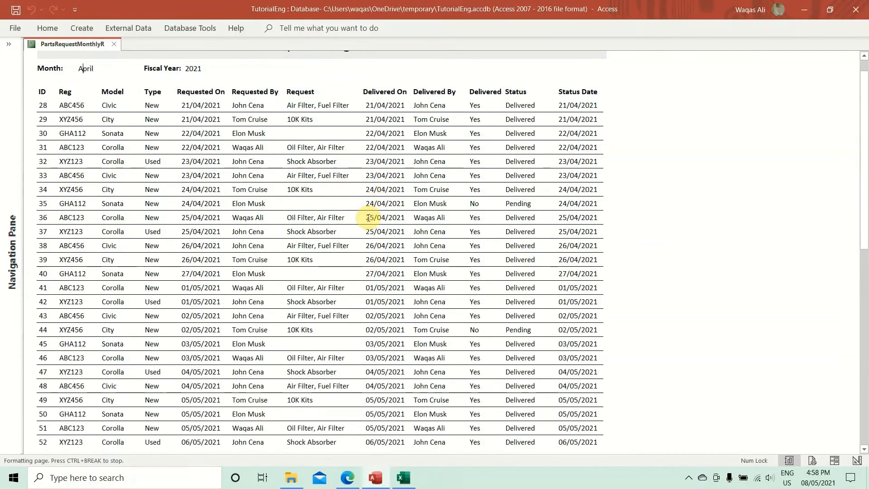
scroll(369, 217, "down", 3)
scroll(369, 218, "up", 3)
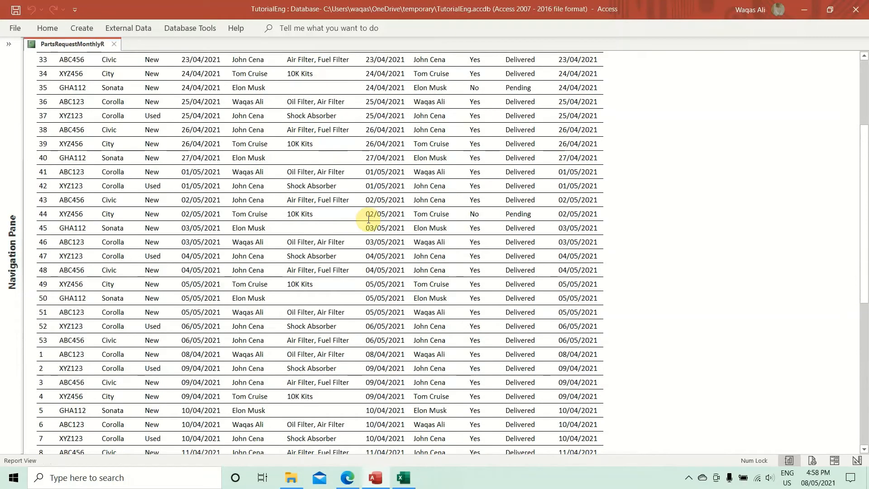
scroll(369, 220, "up", 3)
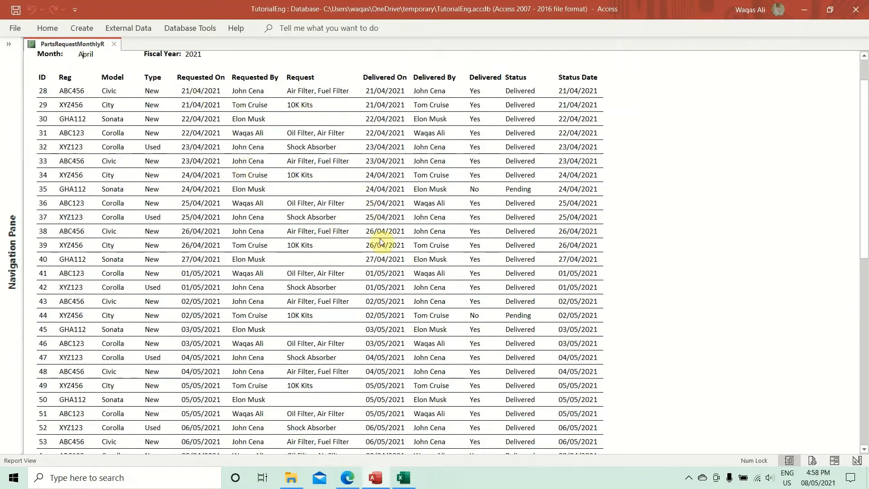
scroll(383, 234, "up", 1)
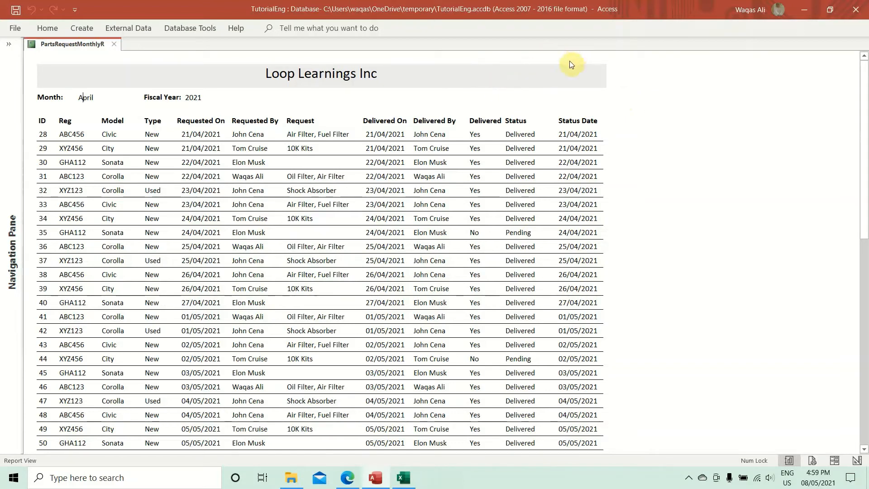
Step: Switch the report to Design View and add a command button about 3 cm wide near the right end of the Report Header
right_click(553, 78)
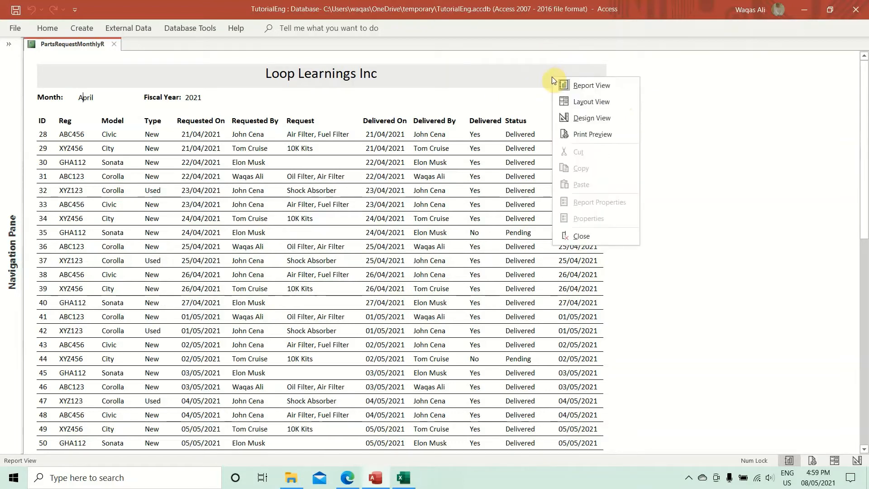
left_click(572, 119)
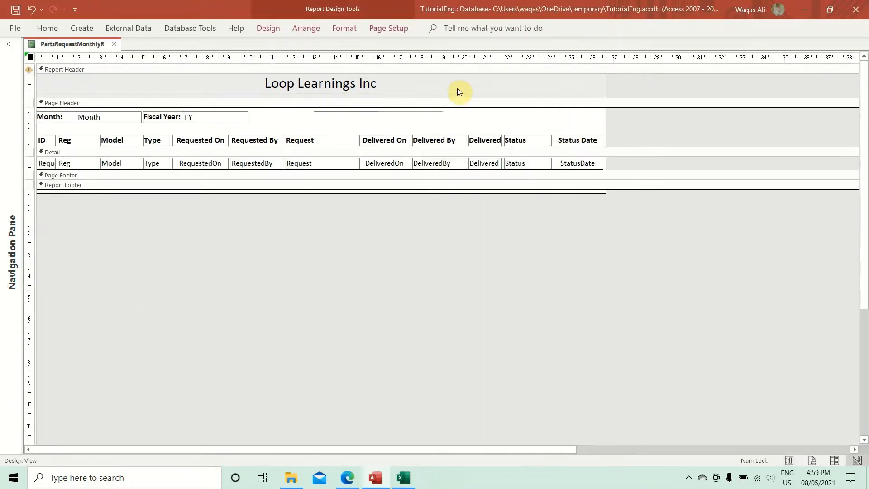
left_click(259, 27)
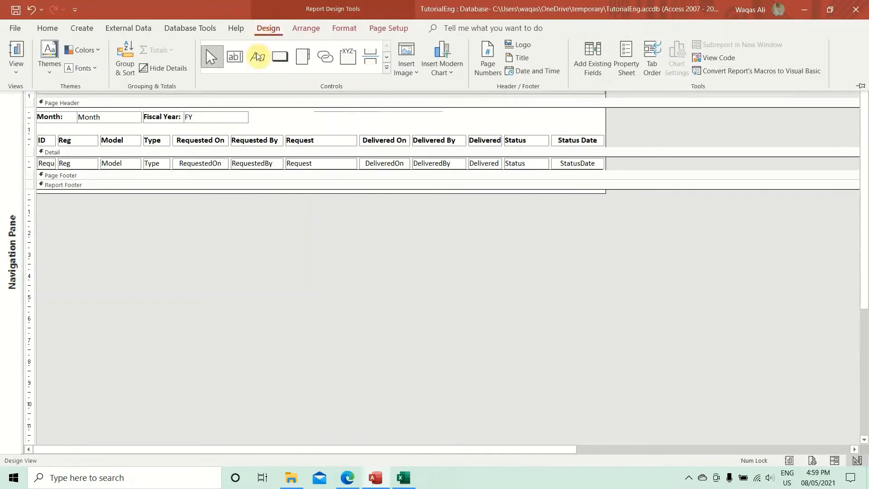
left_click(281, 57)
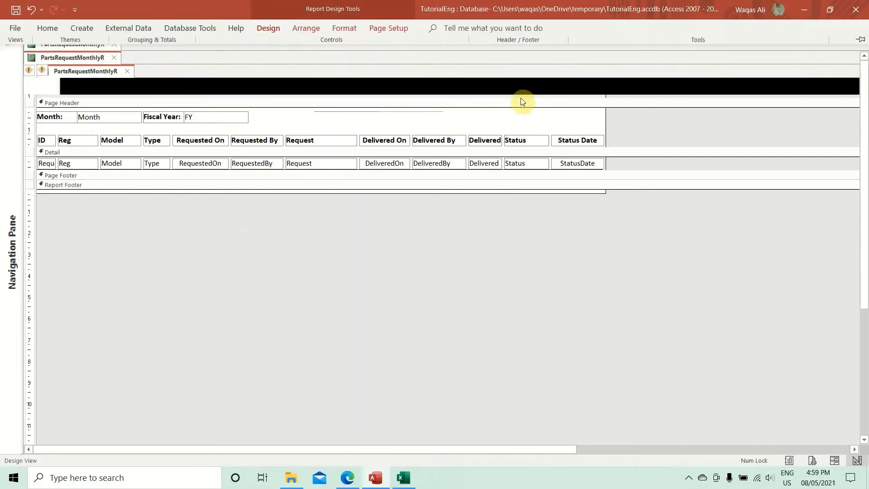
left_click(525, 77)
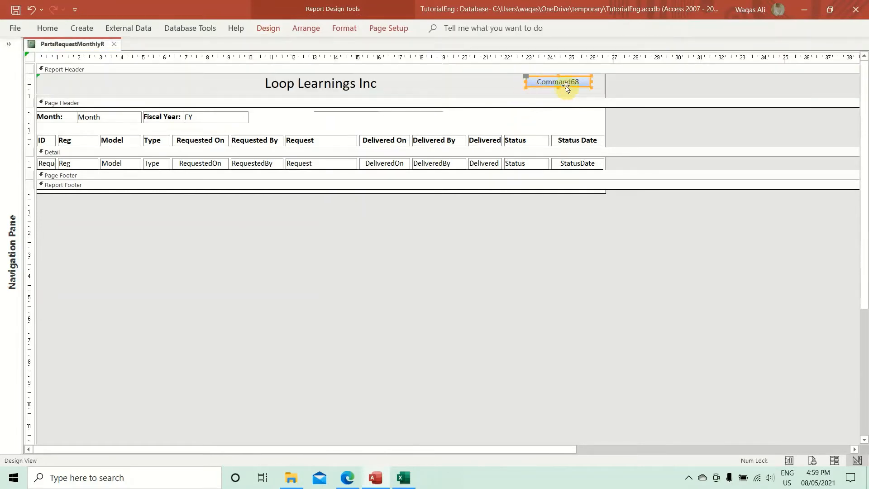
left_click_drag(591, 87, 591, 89)
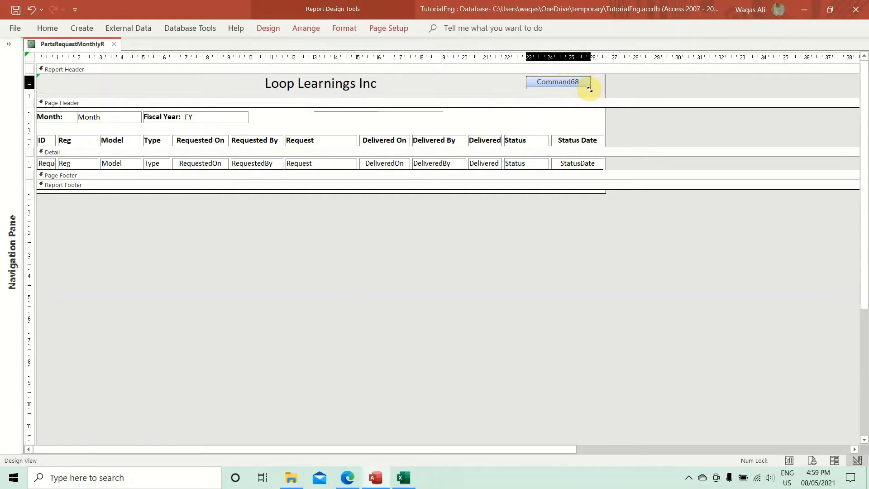
Step: Caption the new header button Print and narrow it to about 2.1 cm
left_click(560, 86)
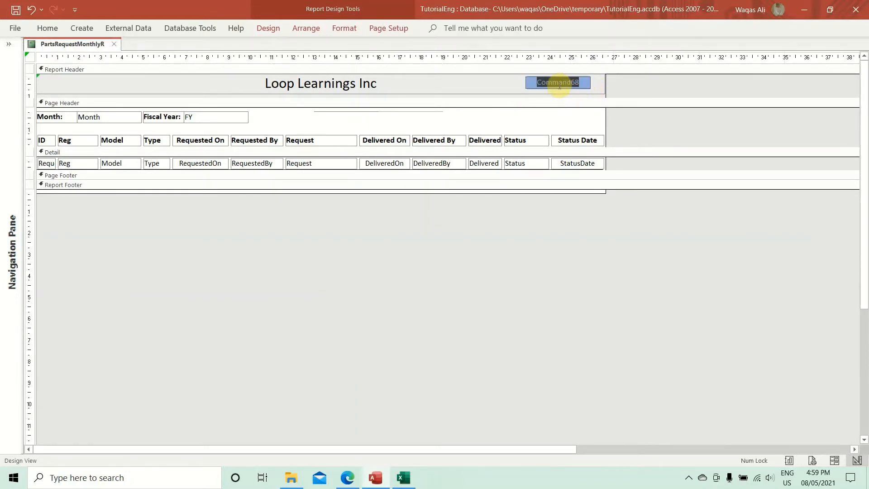
type("Print")
key("Return")
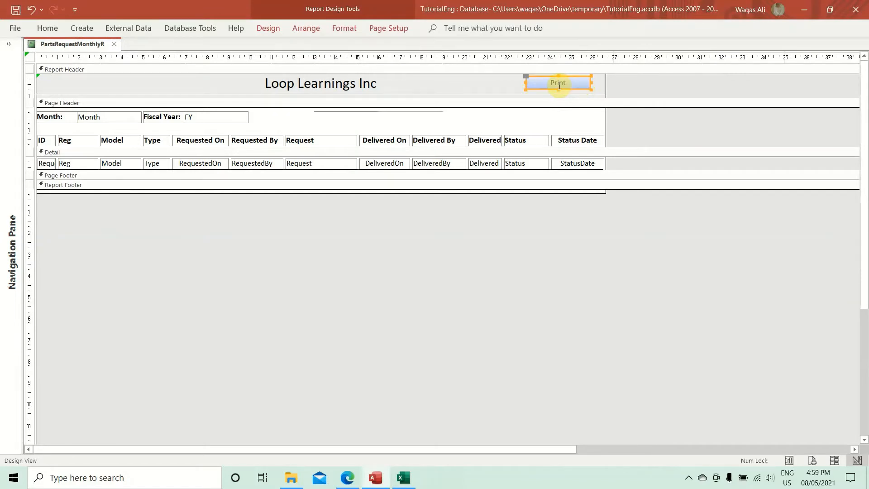
left_click_drag(524, 83, 545, 83)
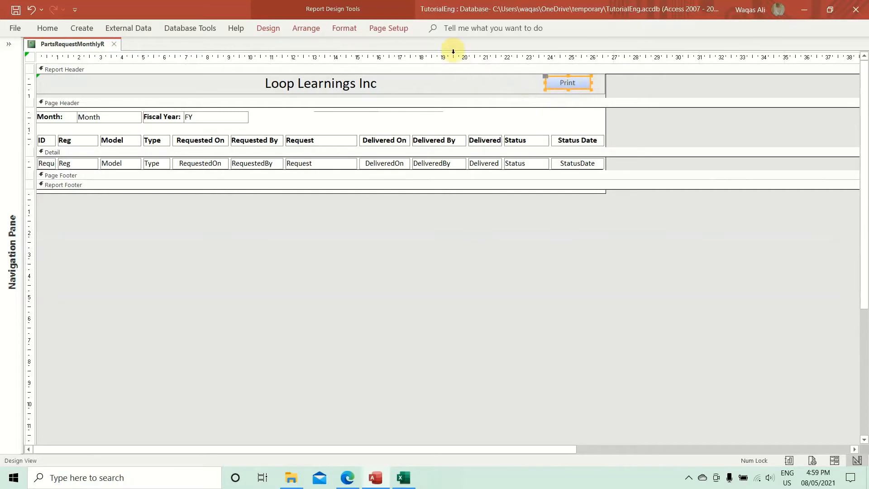
Step: Give the Print button a rectangular shape and a white, outlined Quick Style
left_click(354, 30)
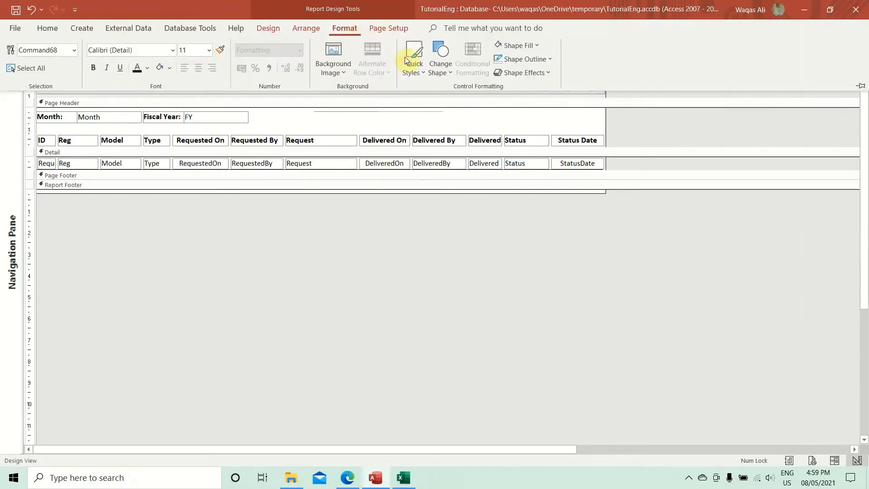
left_click(447, 69)
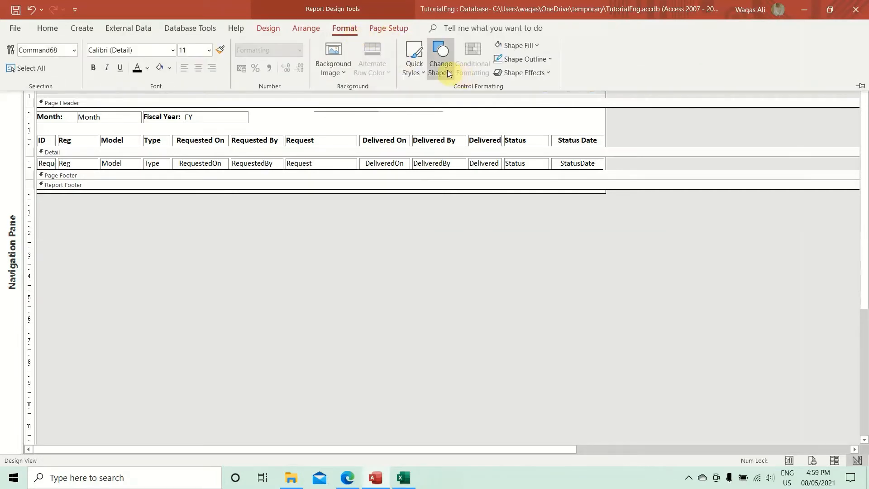
left_click(443, 94)
left_click(422, 66)
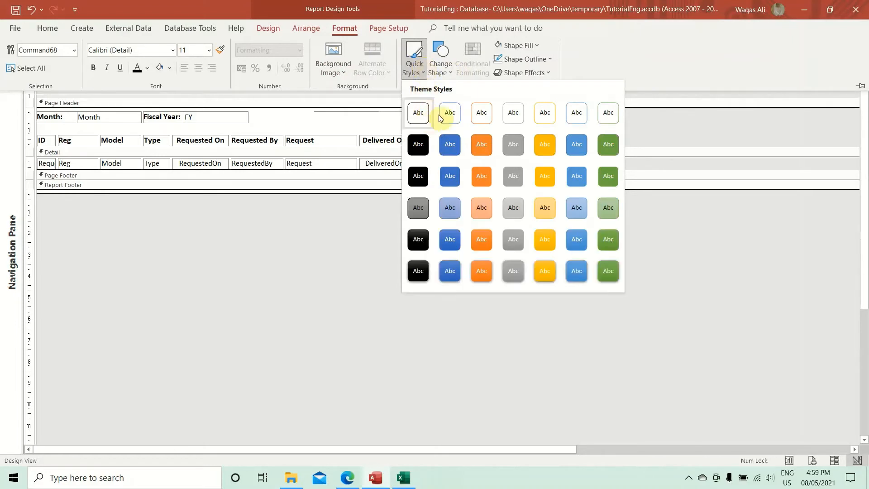
left_click(427, 112)
left_click(608, 108)
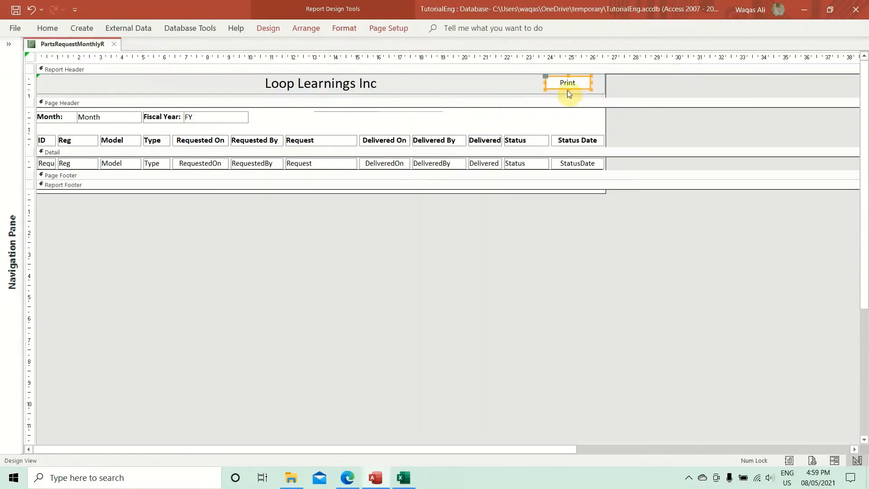
Step: Set the Print button's picture to the built-in Printer image using the Picture Builder
left_click(271, 29)
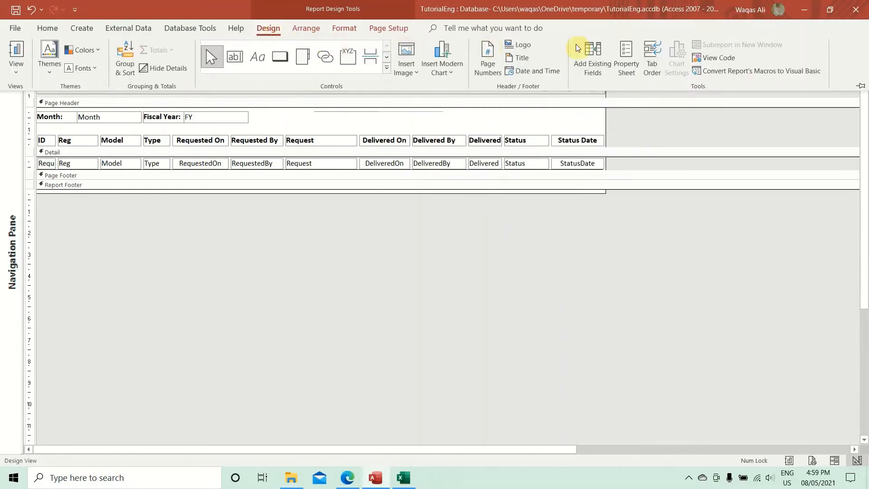
left_click(624, 51)
left_click(711, 97)
left_click(830, 143)
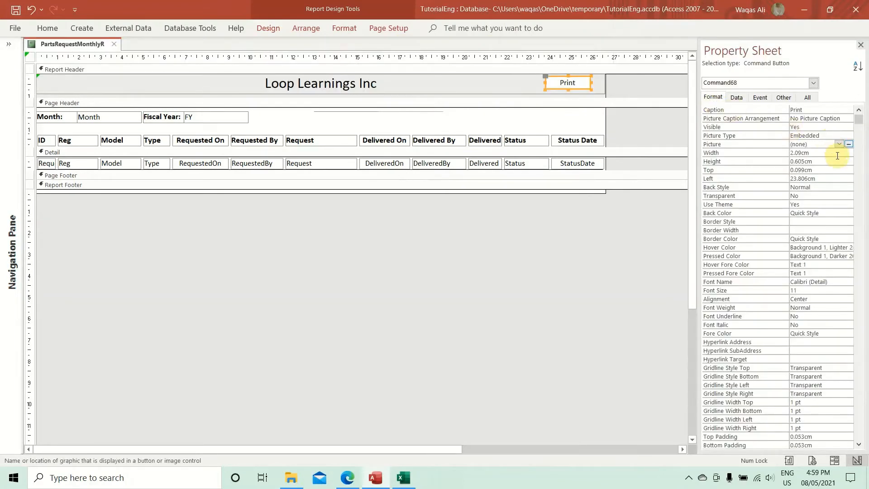
left_click(850, 145)
left_click(420, 177)
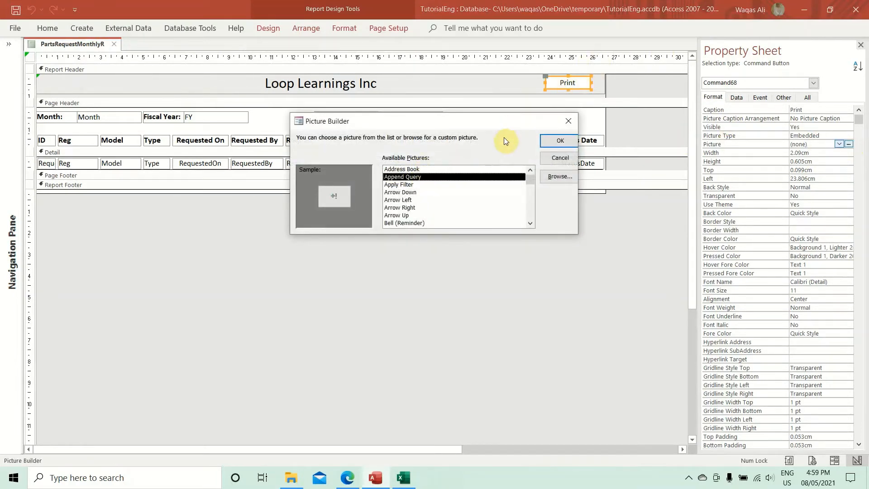
key("r")
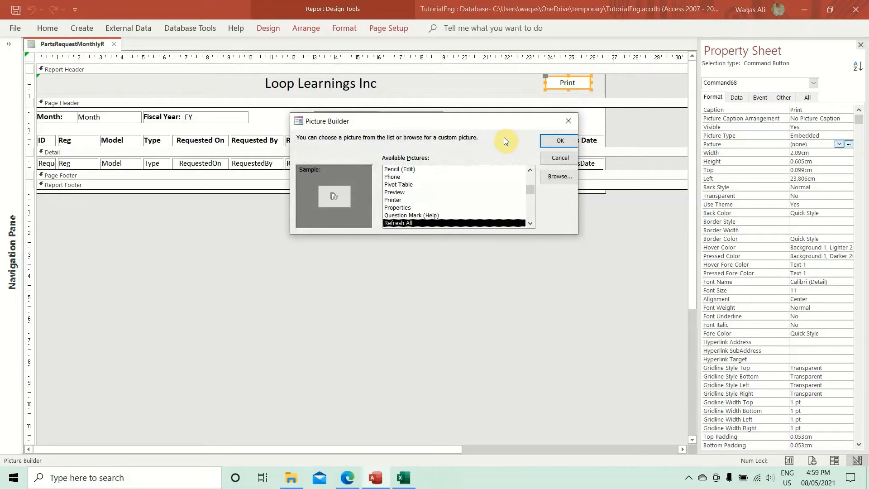
key("r")
key("p")
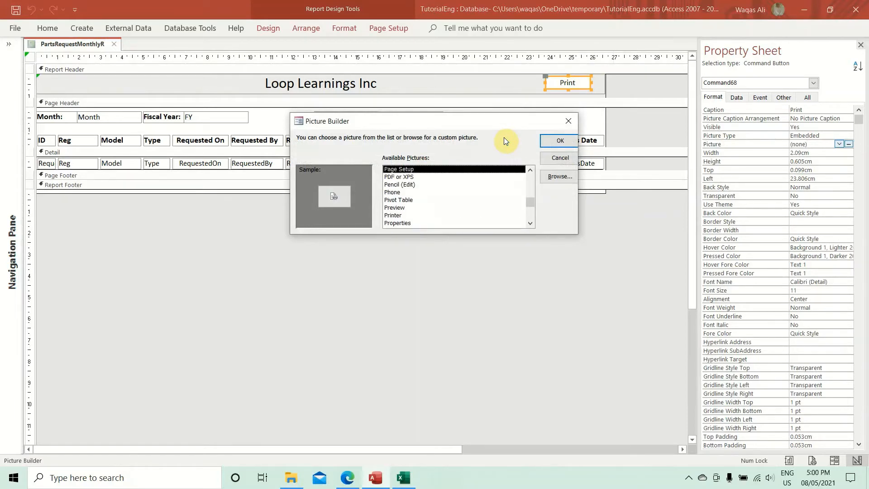
key("p")
key("p")
key("p")
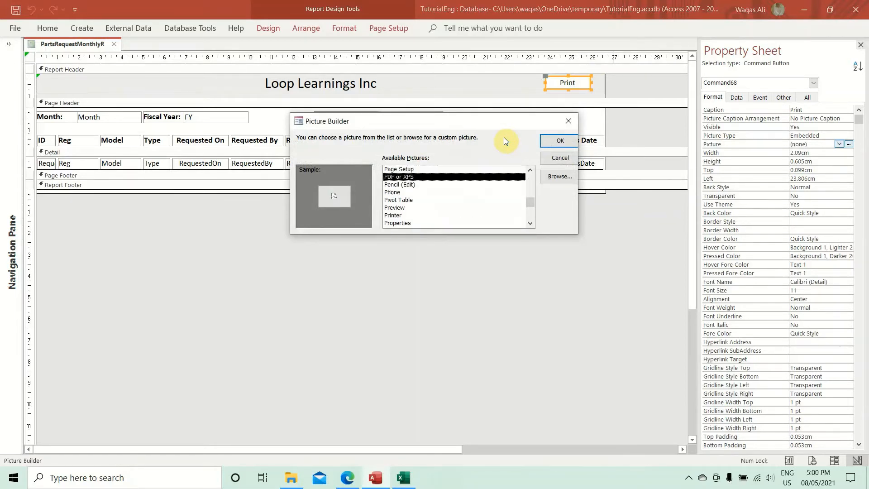
key("p")
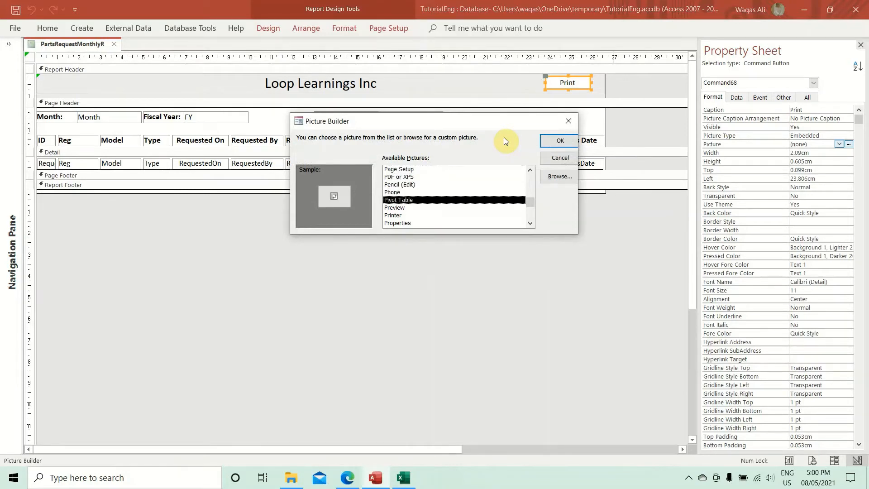
key("p")
key("p")
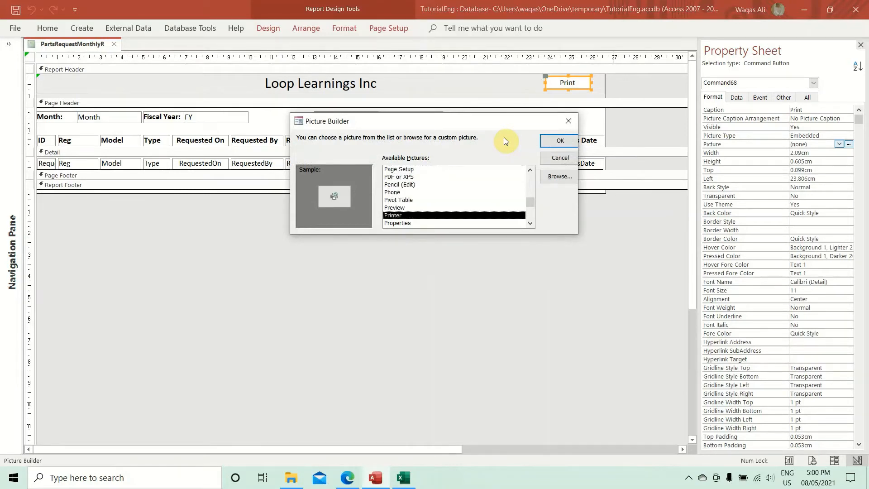
key("Return")
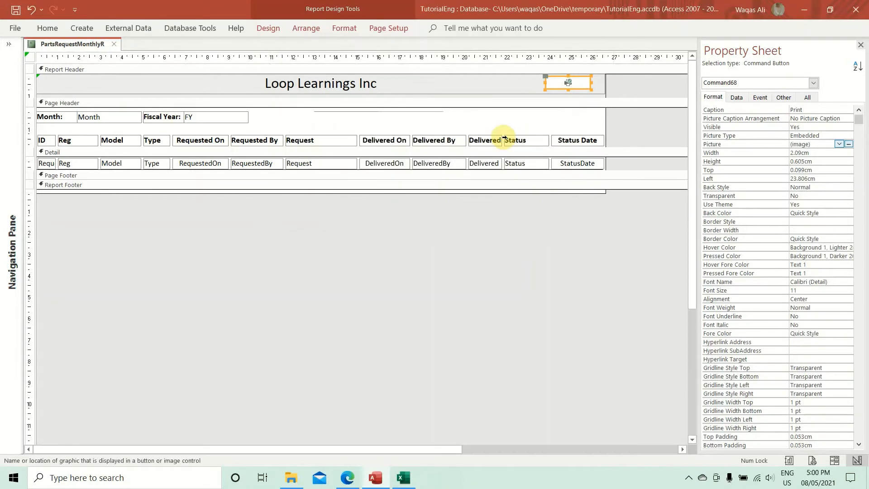
Step: Set the Print button's Picture Caption Arrangement to General
double_click(839, 119)
left_click(565, 82)
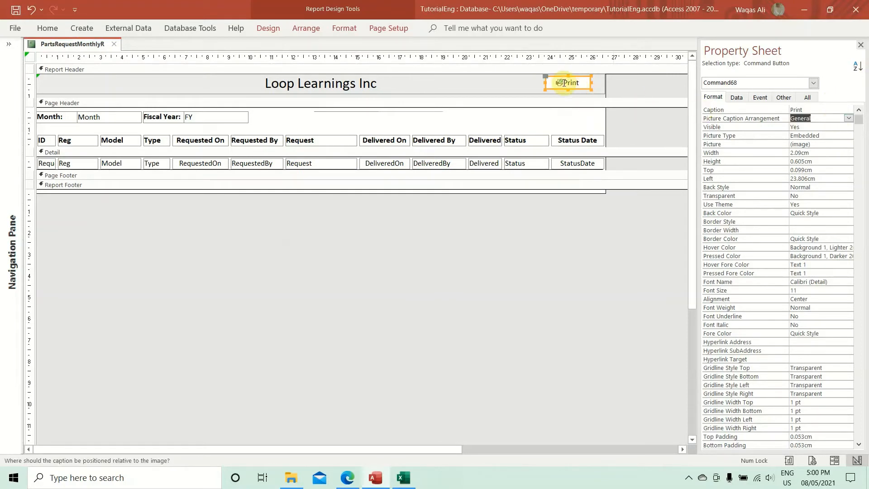
left_click(584, 90)
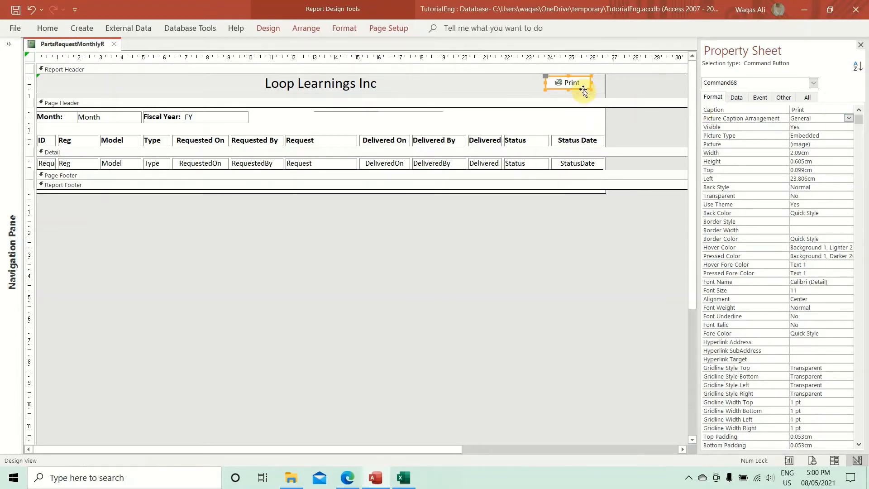
Step: Name the Print button btnPrint
left_click(787, 97)
left_click(833, 110)
type("bt")
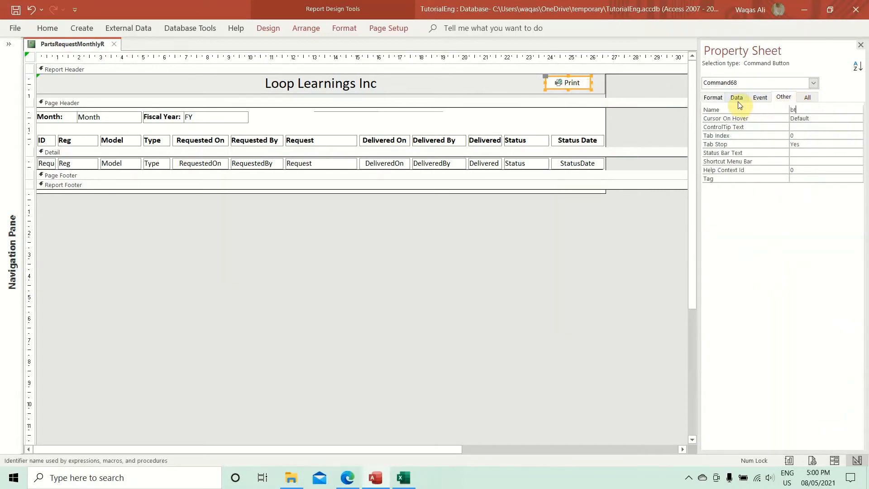
type("nPrint")
key("Return")
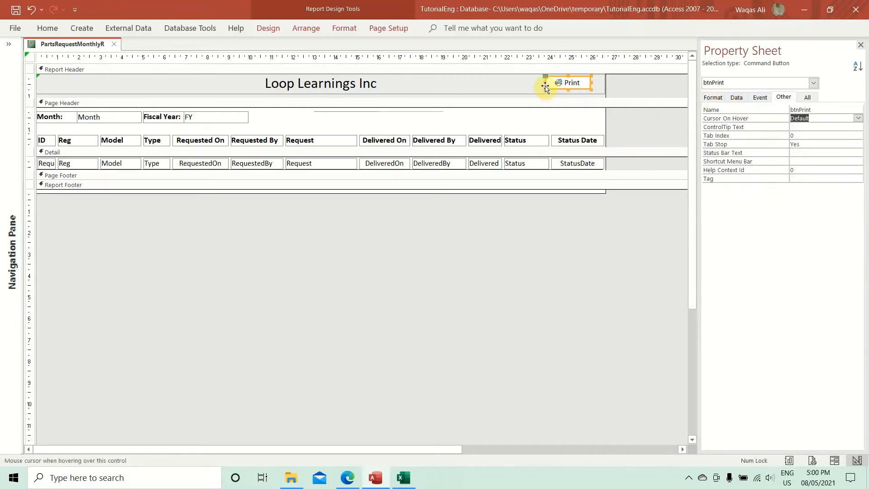
Step: Narrow the Print button to about 1.8 cm with a hairline outline, and place it near the header's right edge
left_click_drag(546, 85, 586, 89)
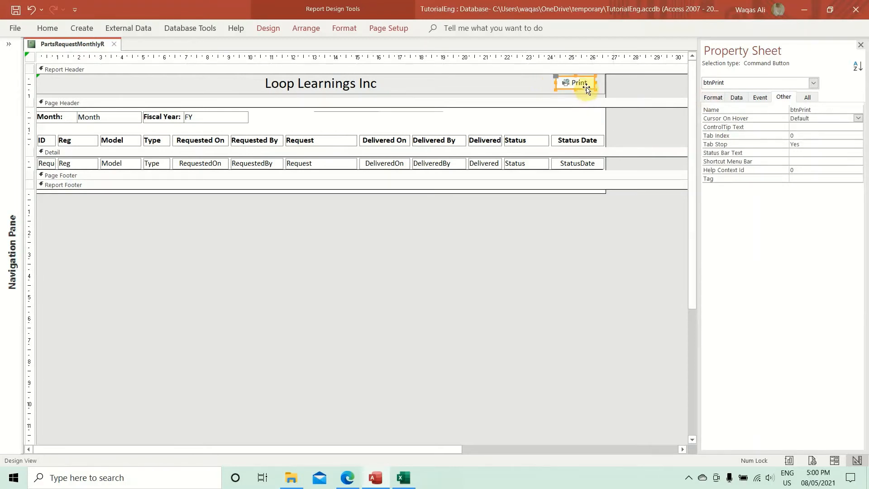
left_click(342, 27)
left_click(527, 59)
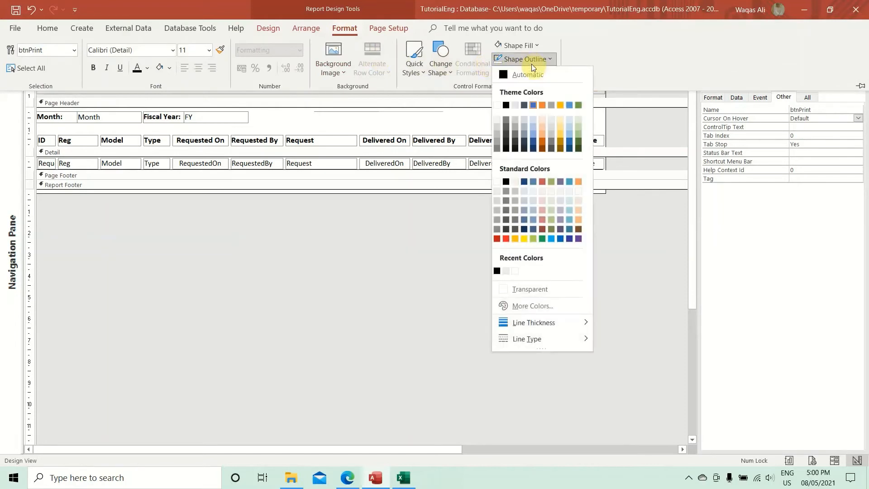
mouse_move(579, 326)
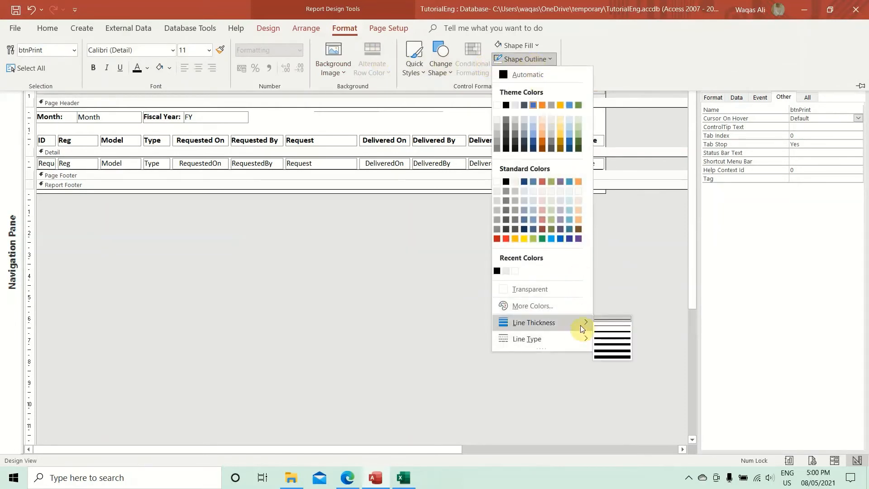
left_click(610, 321)
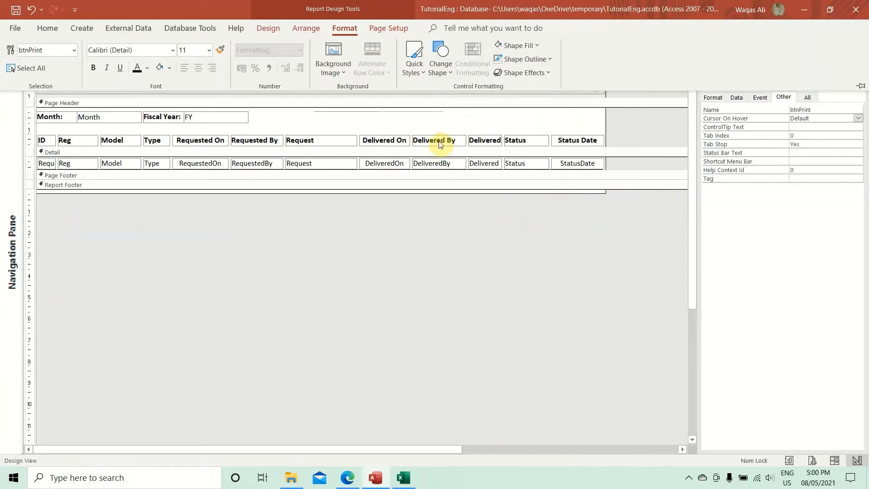
left_click_drag(578, 89, 584, 90)
Step: Duplicate the Print button, place the copy immediately to its left, and reduce the Report Header's height to fit
key("ctrl+c")
key("ctrl+v")
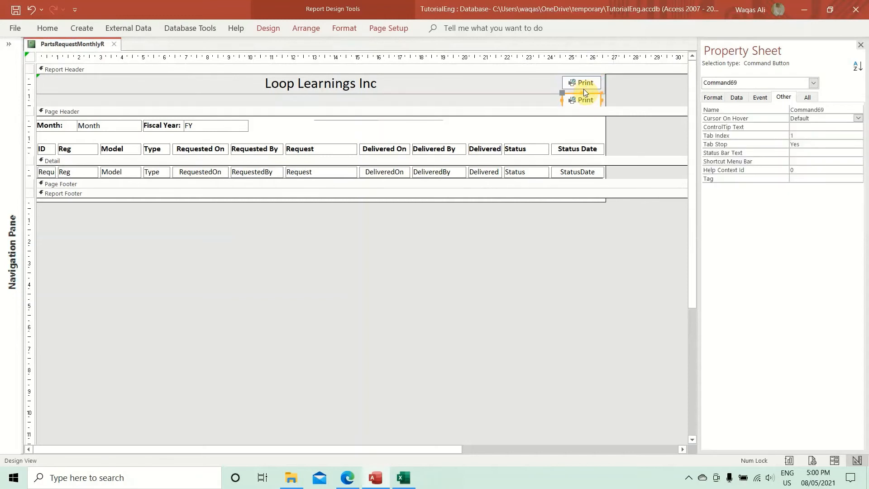
left_click_drag(586, 92, 545, 74)
left_click_drag(615, 108, 615, 95)
Step: Caption the duplicated button Send and name it btnSend
double_click(539, 83)
type("Send")
key("Return")
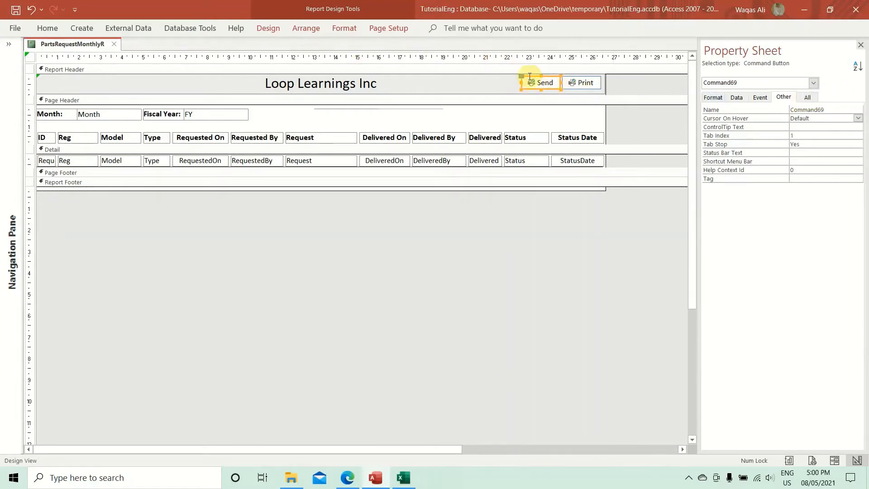
double_click(835, 110)
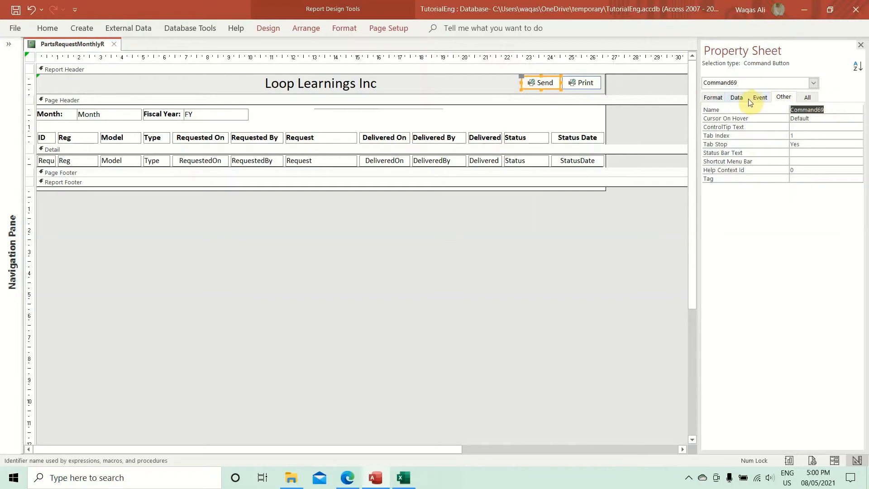
type("btnSend")
Step: Set the Send button's picture to the built-in MS Outlook icon
left_click(714, 97)
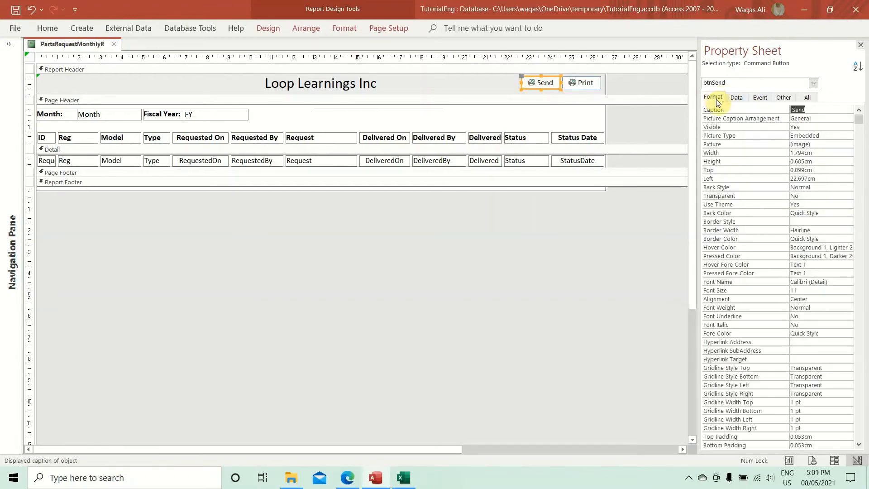
left_click(820, 144)
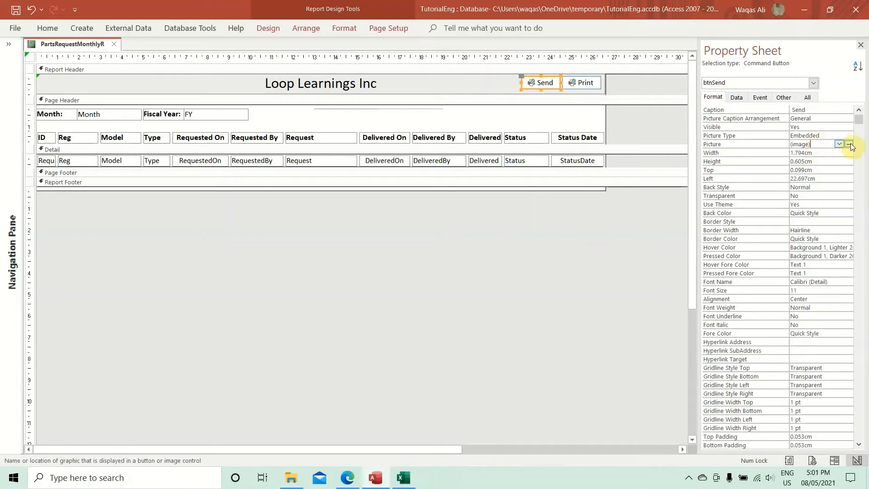
left_click(849, 144)
left_click(404, 177)
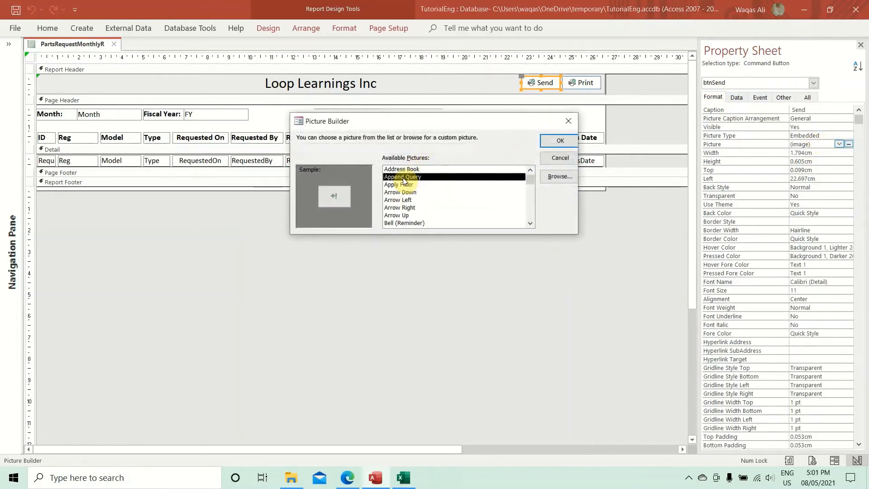
key("Down")
key("Down")
key("Down")
key("Down")
key("Down")
key("Down")
key("Down")
key("Down")
key("Down")
key("Down")
key("Down")
key("Down")
key("Down")
key("Down")
key("Down")
key("Down")
key("Down")
key("Down")
key("Down")
key("Down")
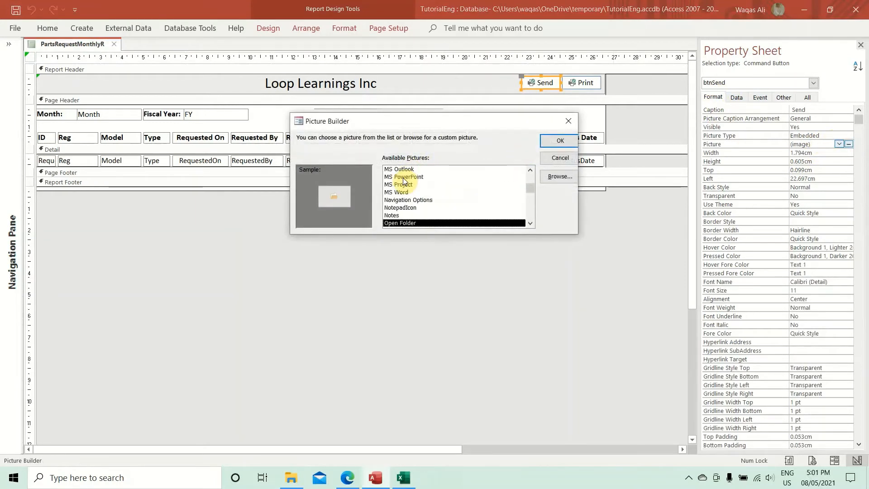
key("Down")
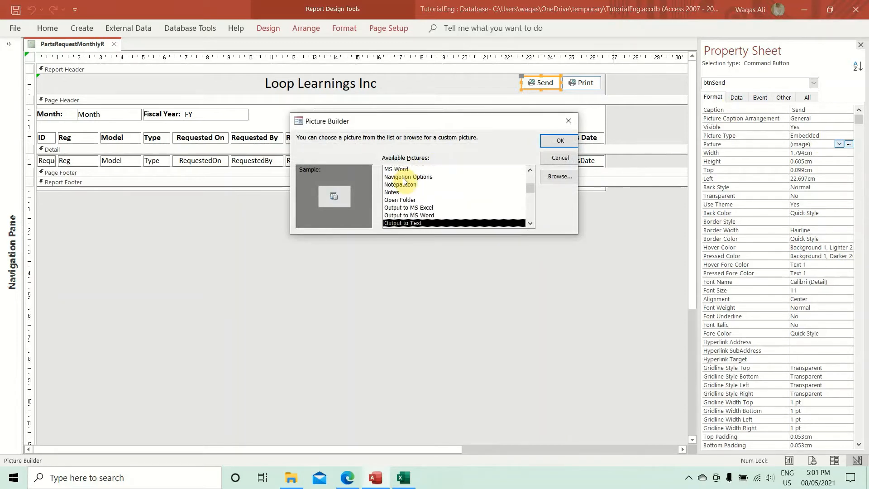
key("Up")
key("Up")
key("Up")
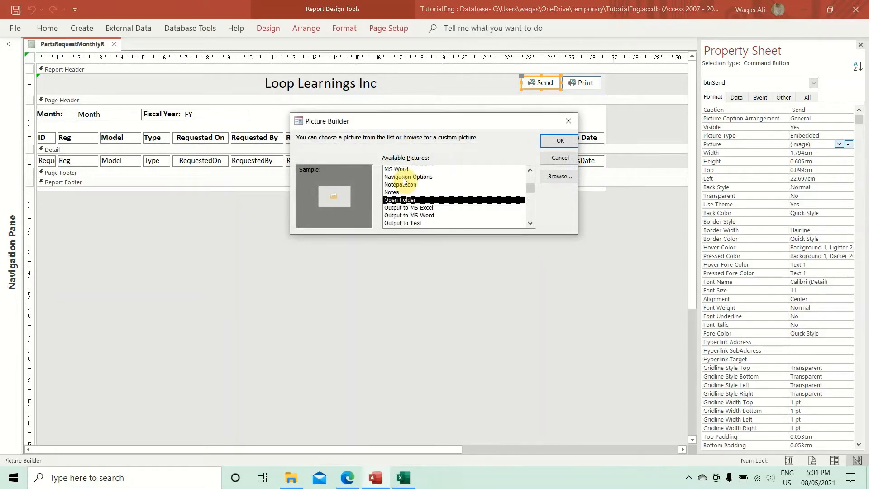
key("m")
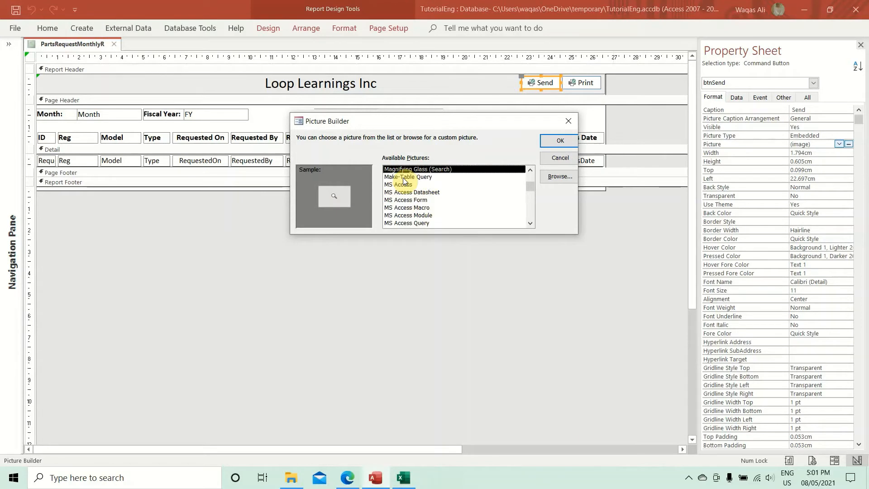
key("Down")
key("Down")
key("Down")
key("Down")
key("Down")
key("Down")
key("Down")
key("Down")
key("Down")
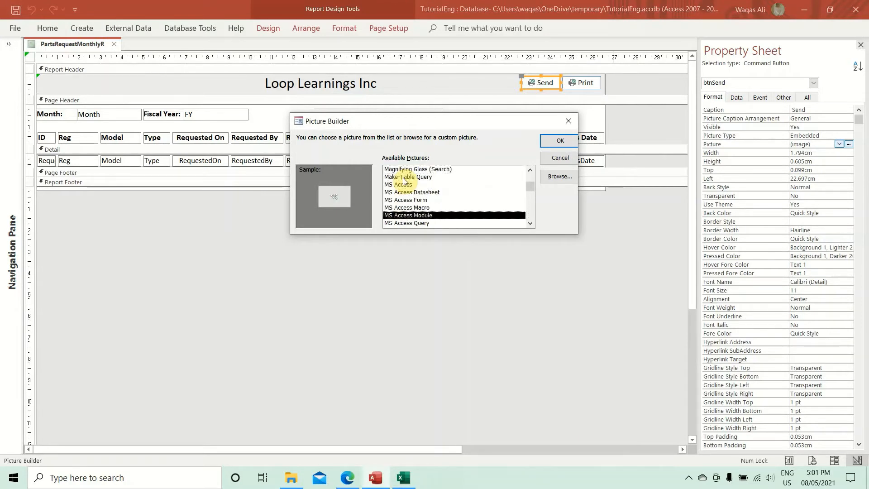
key("Down")
key("Down")
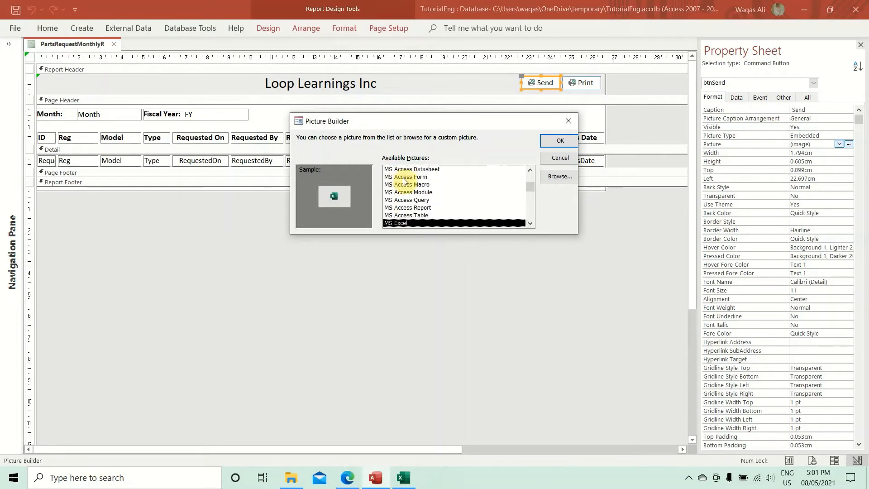
key("Down")
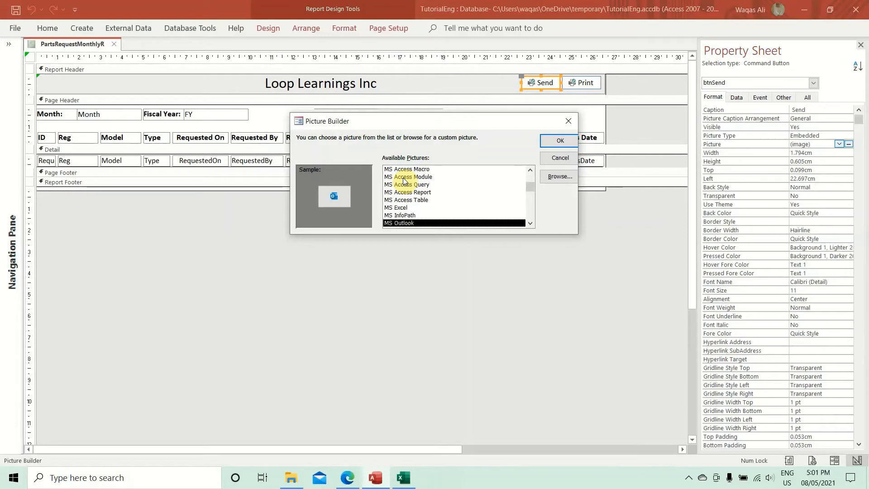
key("Return")
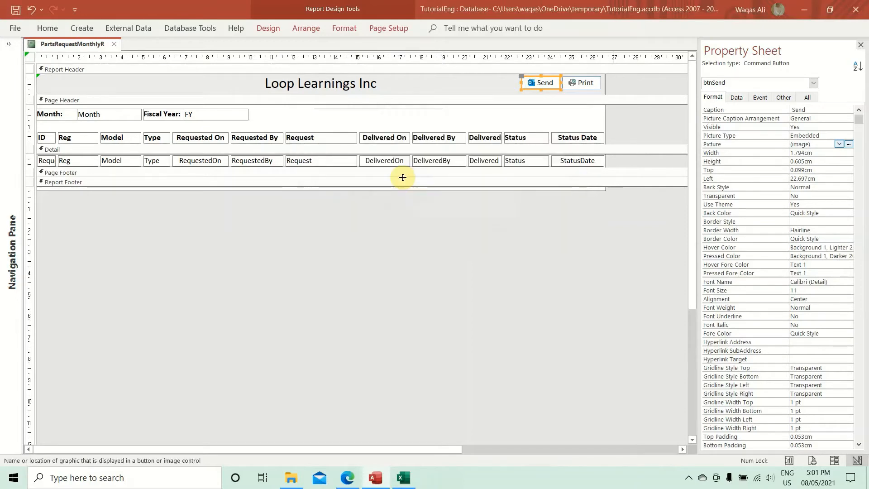
left_click(478, 208)
left_click(549, 92)
left_click(597, 89)
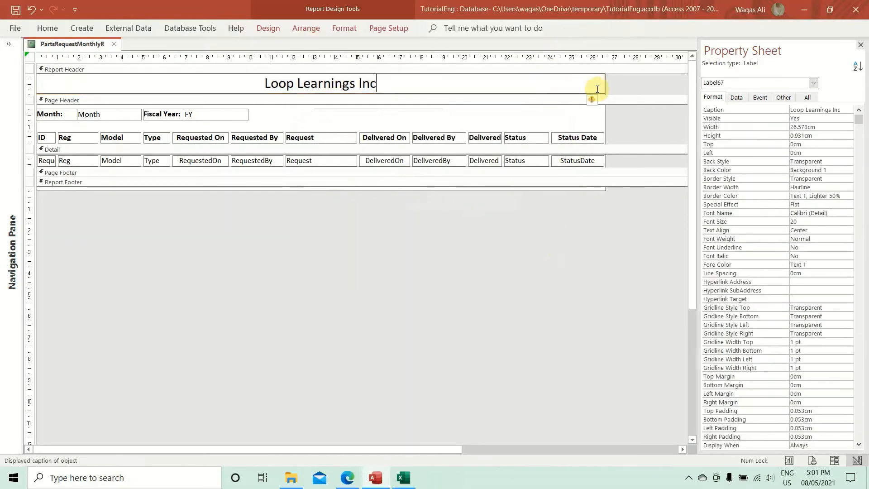
left_click(607, 78)
Step: Create an On Click event procedure for the Send button with Code Builder, adding blank lines in its body
left_click(541, 82)
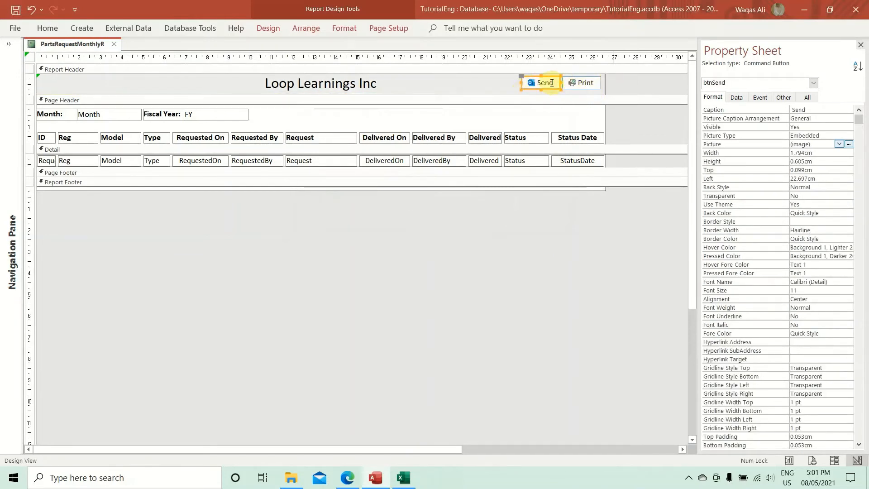
left_click(761, 97)
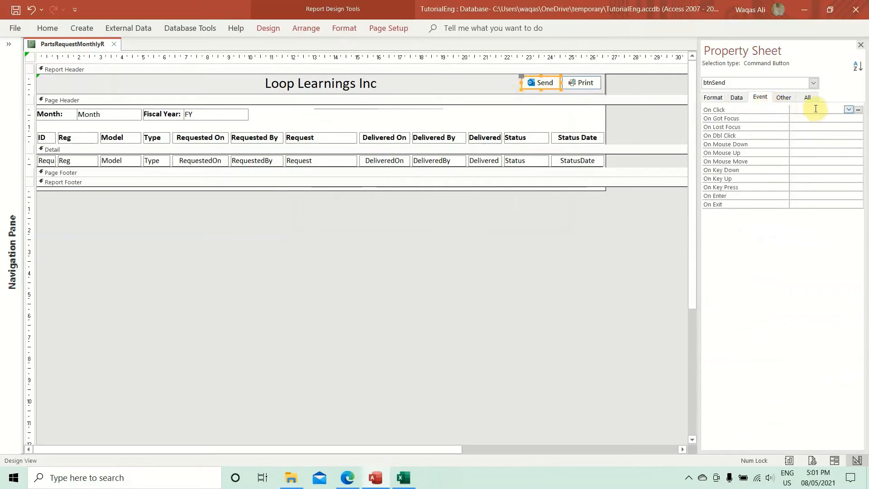
left_click(858, 109)
left_click(410, 142)
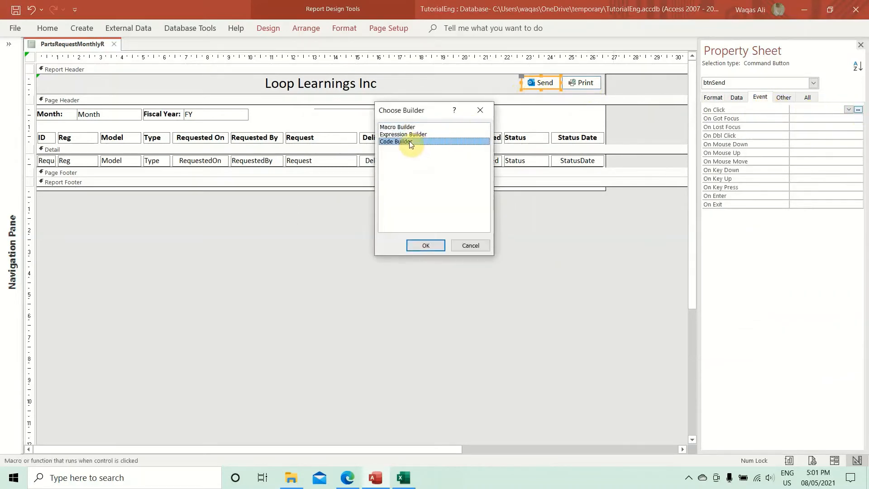
double_click(410, 142)
key("Return")
key("Return")
key("Return")
key("Return")
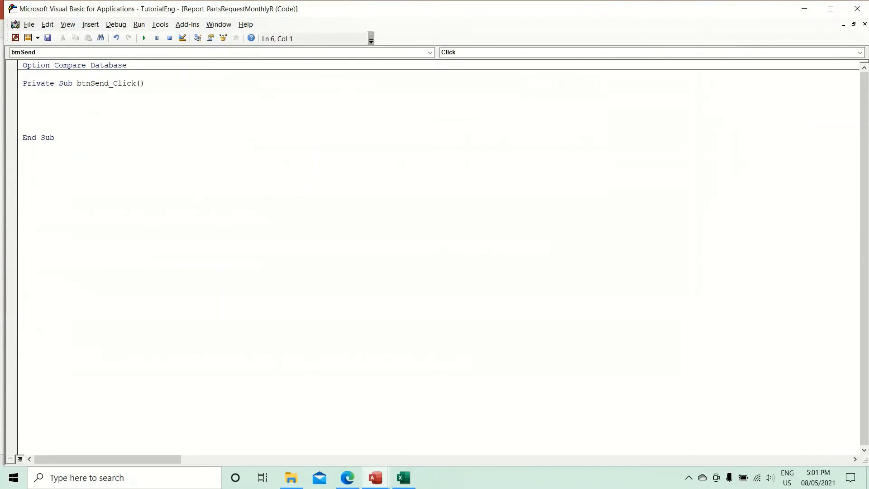
Step: Write DoCmd.RunCommand acCmdSend in the btnSend_Click procedure, compile the code and close the code editor
type("docmd.runc")
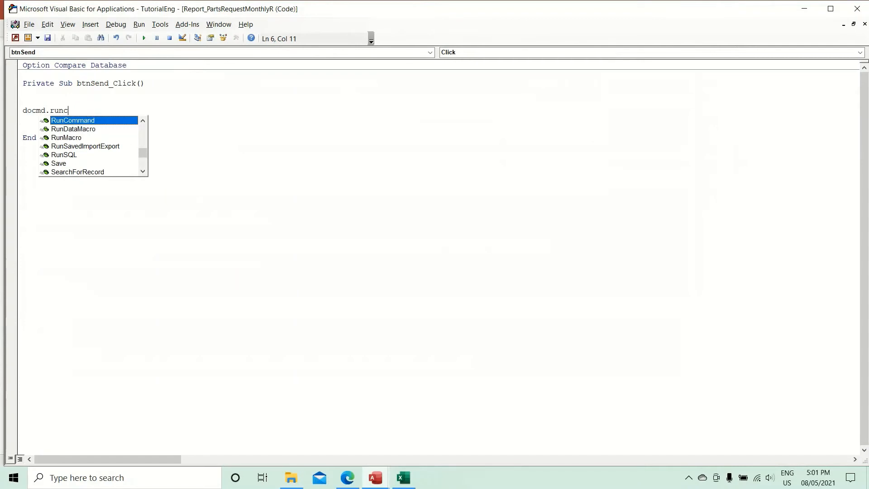
key("Tab")
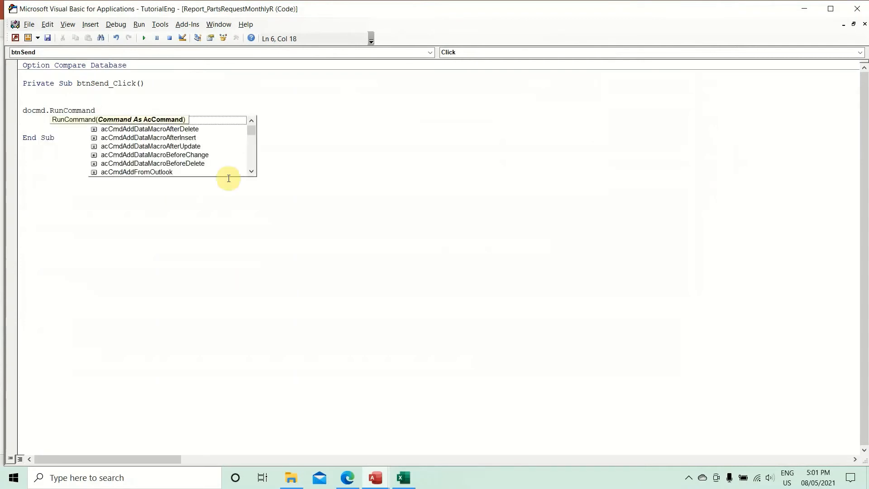
type("accm")
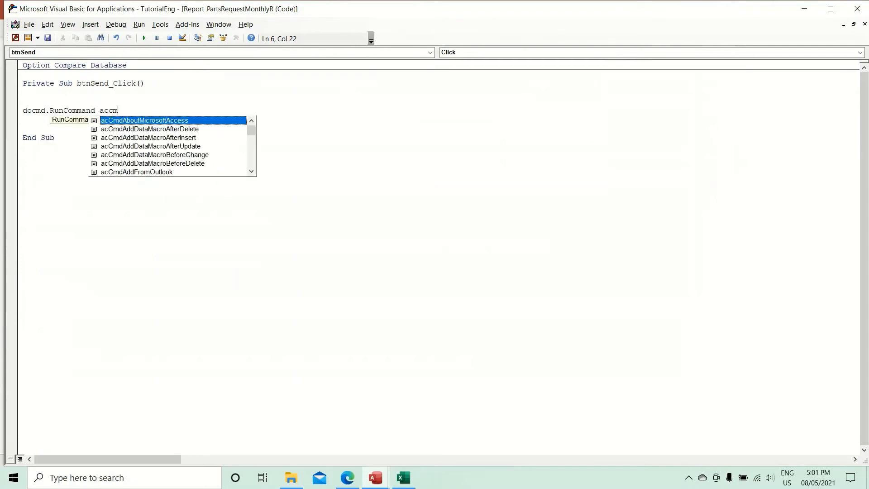
type("dse")
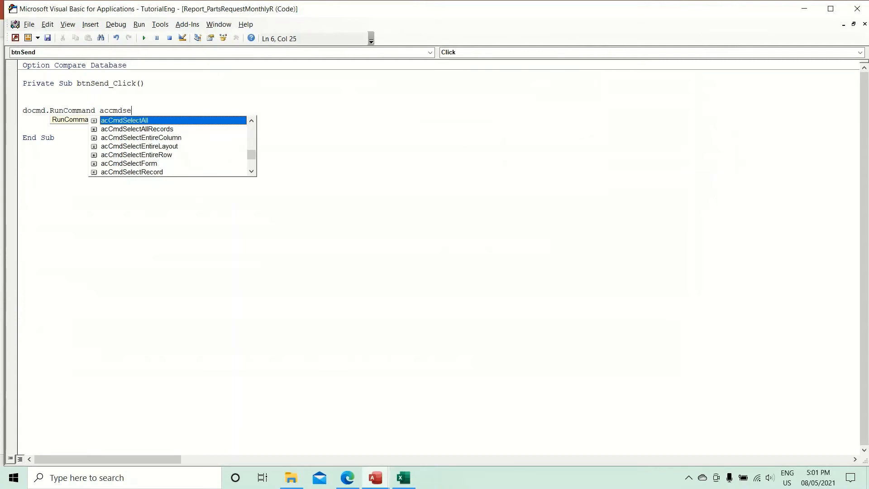
type("n")
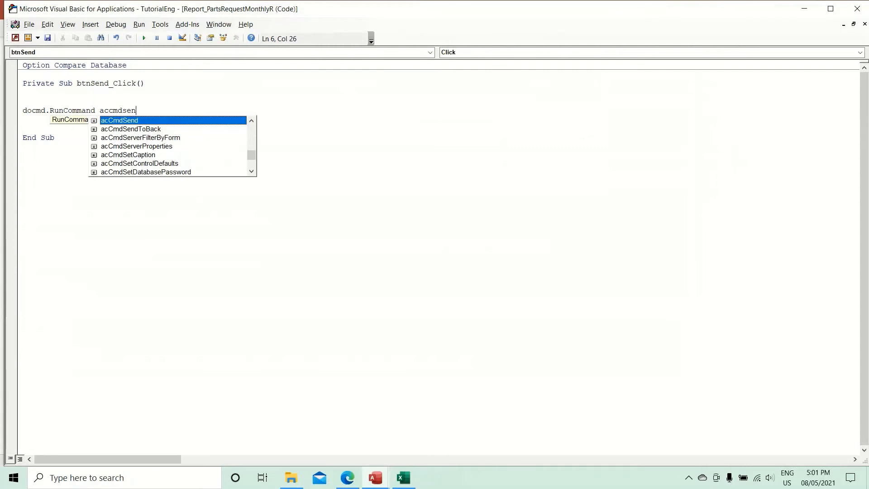
key("Tab")
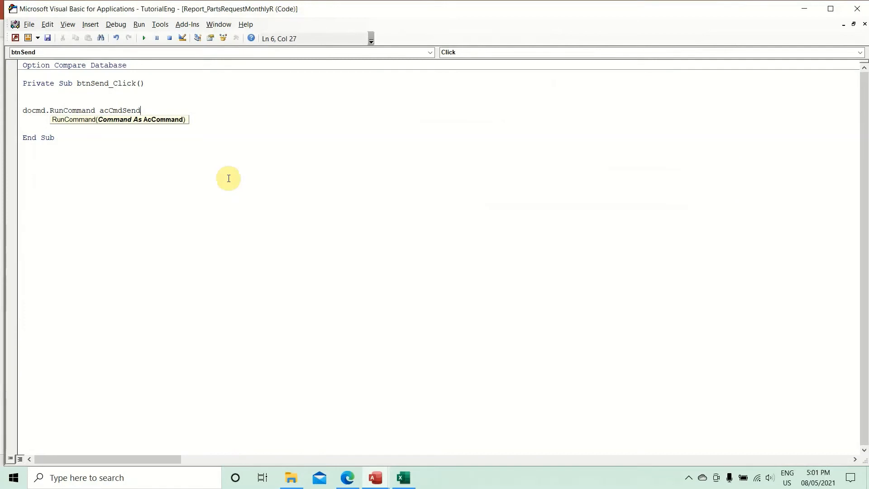
key("Down")
key("Down")
left_click(119, 25)
left_click(130, 36)
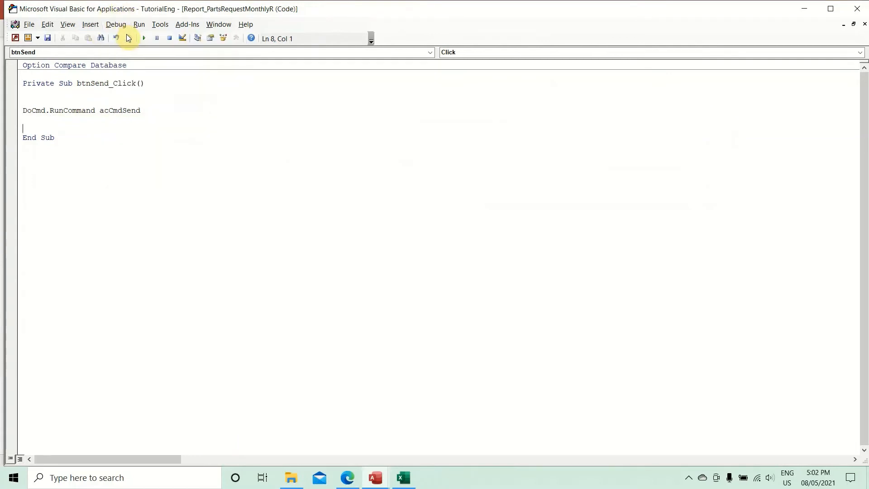
left_click(857, 9)
Step: Test the Send button in Report View, trying the Excel 5.0/95 and PDF output formats, and cancel sending
right_click(34, 42)
right_click(62, 43)
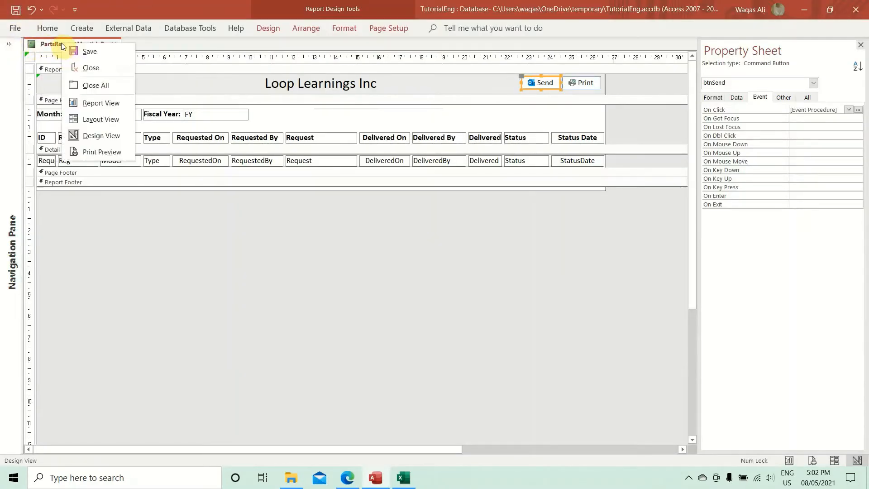
left_click(104, 99)
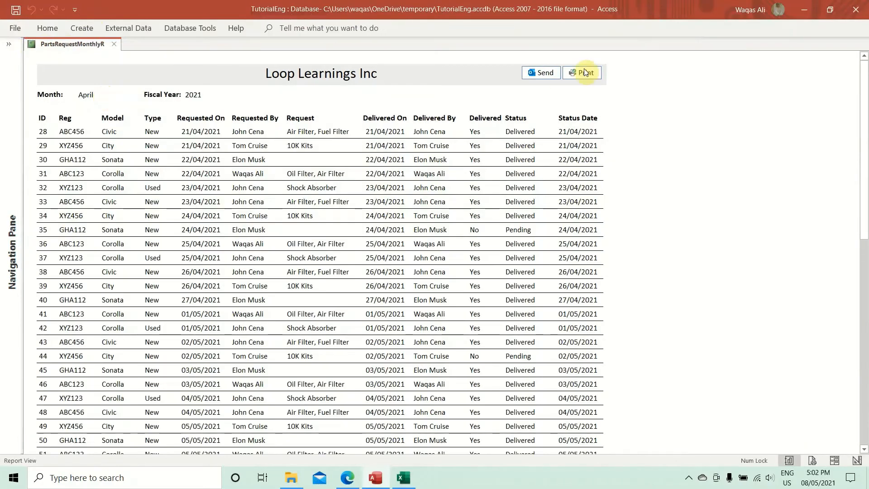
left_click(539, 72)
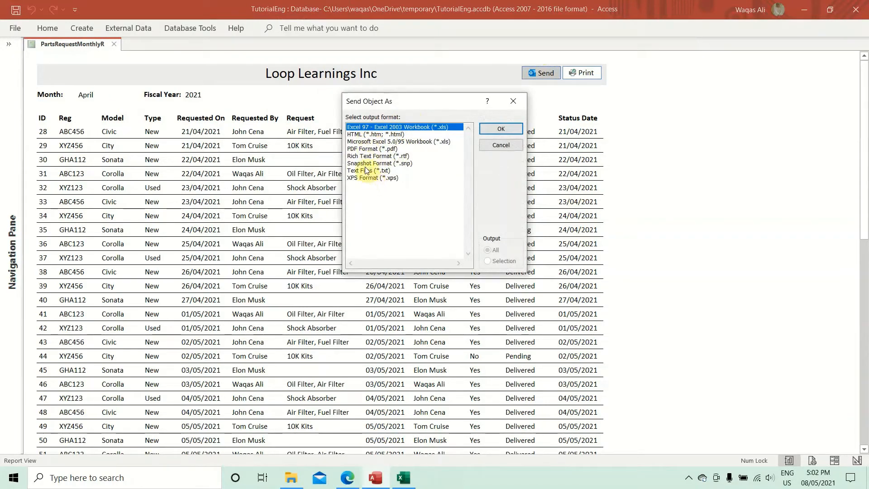
left_click(376, 150)
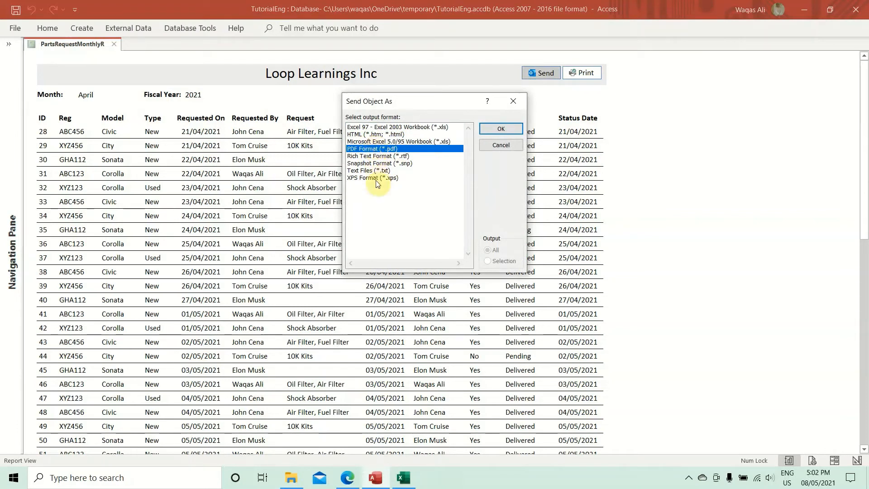
left_click(385, 141)
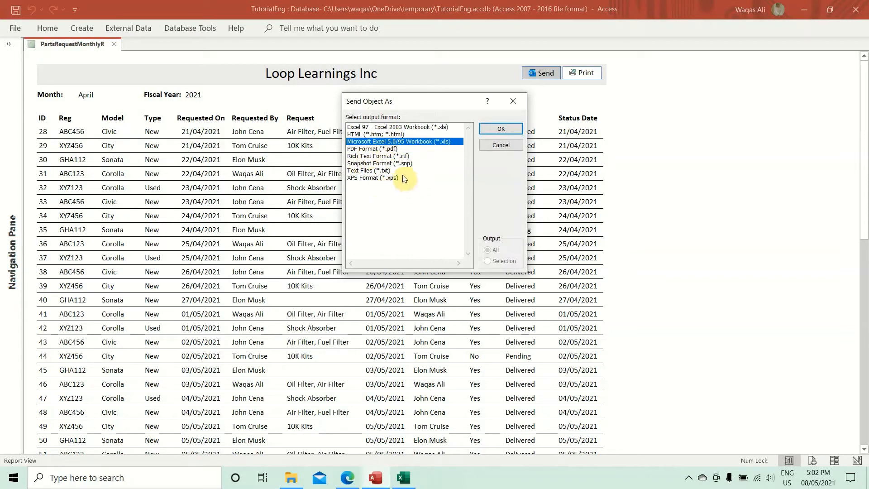
left_click(376, 150)
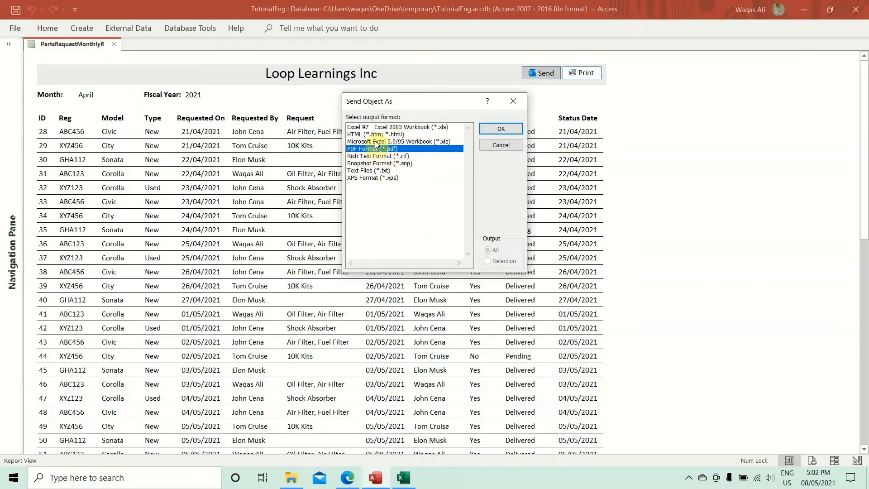
left_click(375, 143)
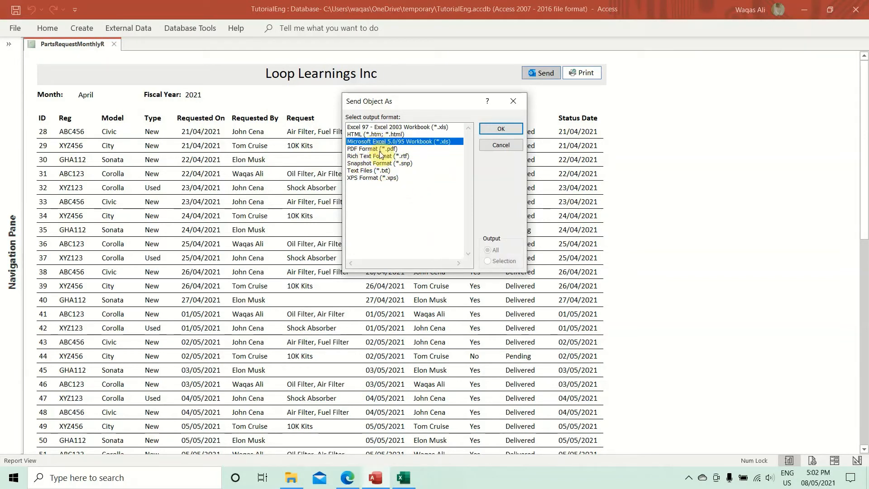
left_click(379, 149)
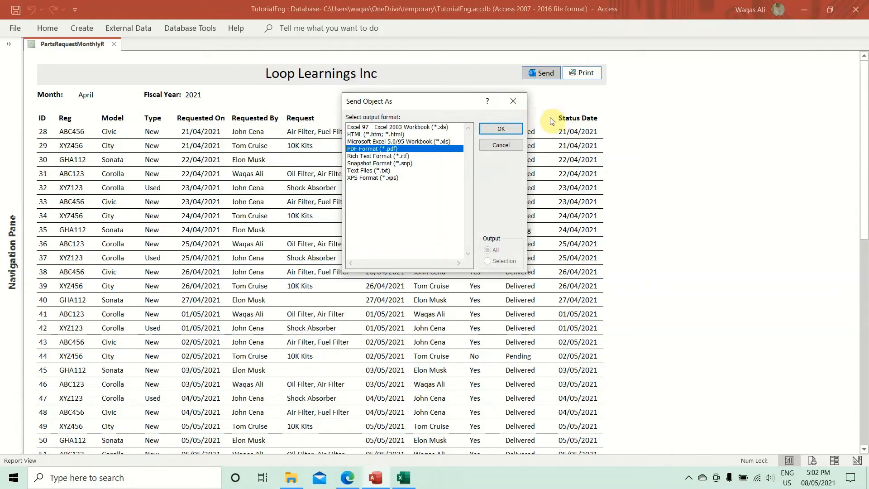
left_click(513, 101)
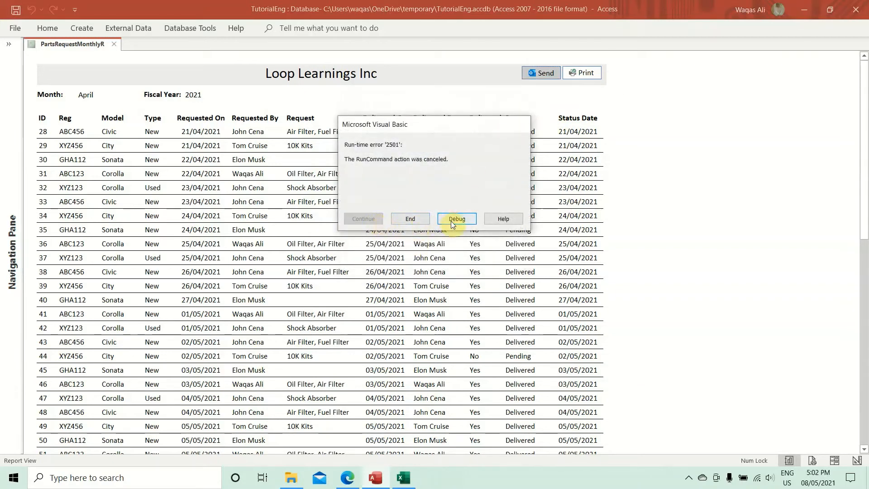
left_click(413, 219)
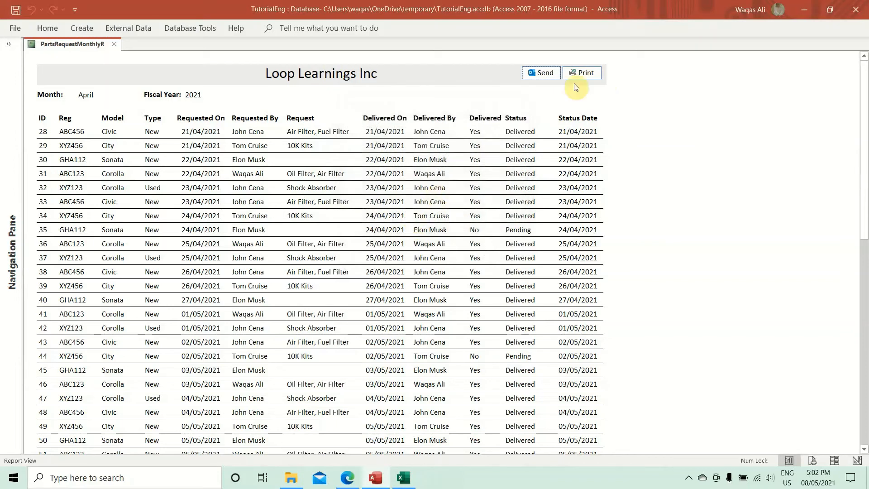
Step: Create an On Click event procedure for the report's Print button with Code Builder, adding blank lines in its body
right_click(622, 104)
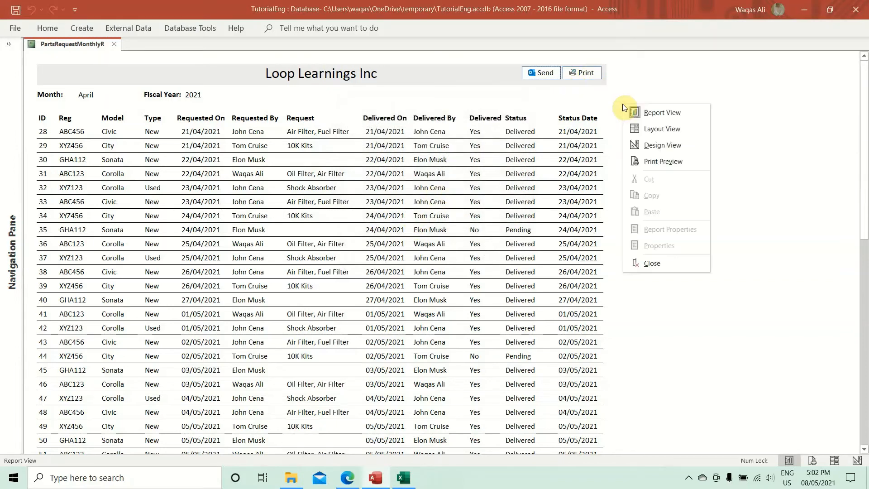
left_click(642, 142)
left_click(593, 85)
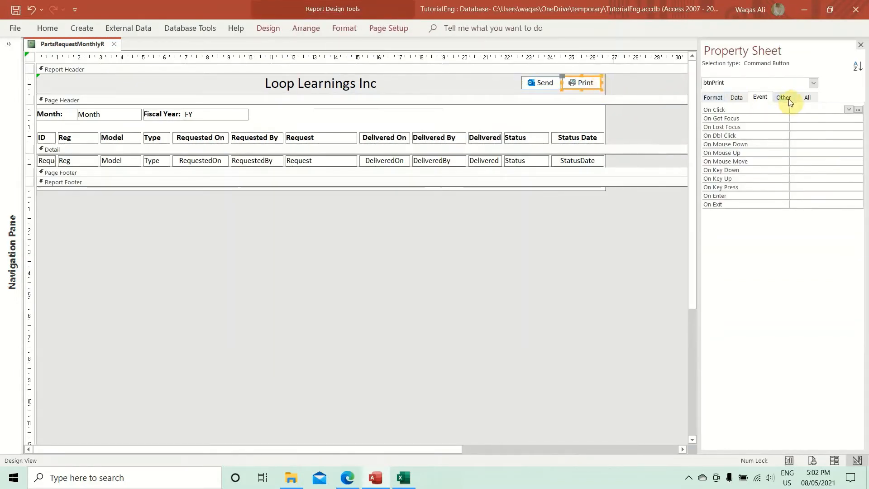
left_click(858, 110)
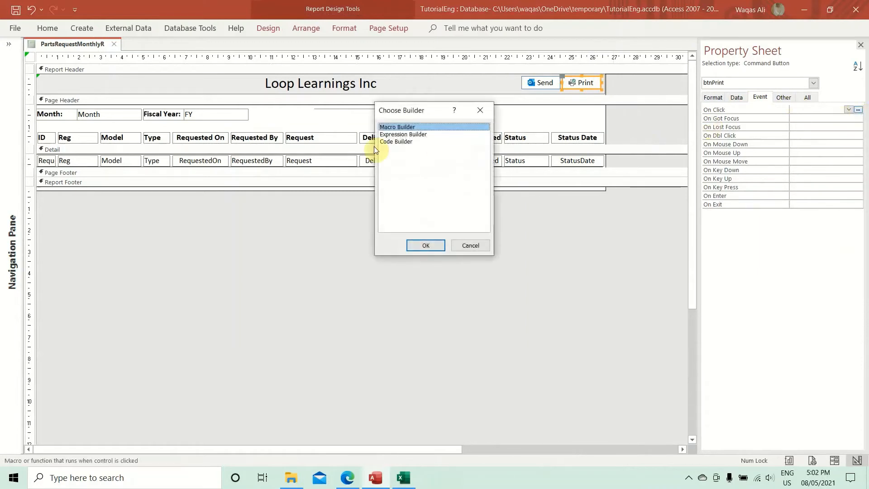
double_click(396, 142)
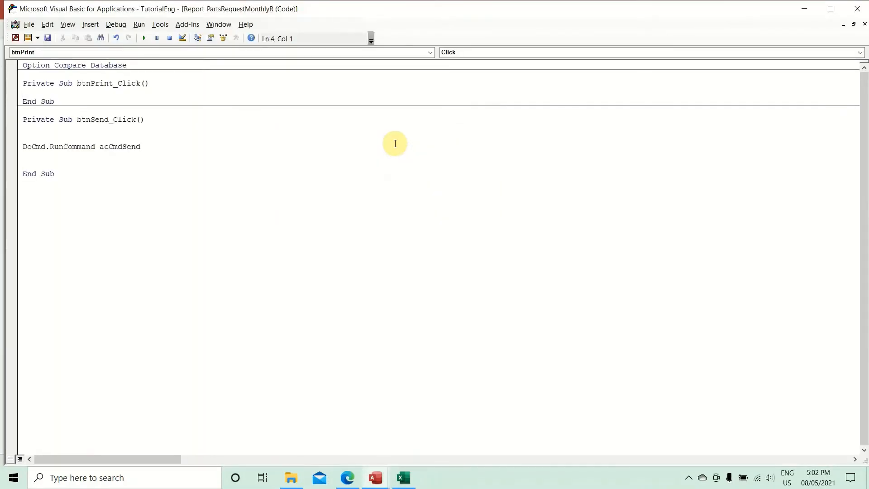
key("Return")
key("Return")
key("Return")
key("Up")
Step: Write DoCmd.RunCommand acCmdPrint in the btnPrint_Click procedure and close the code editor
type("docmd.r")
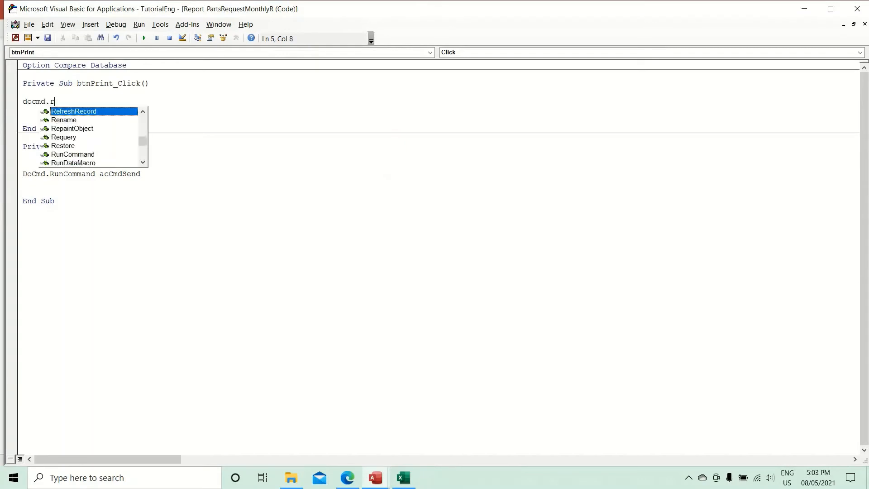
type("uncom")
key("Tab")
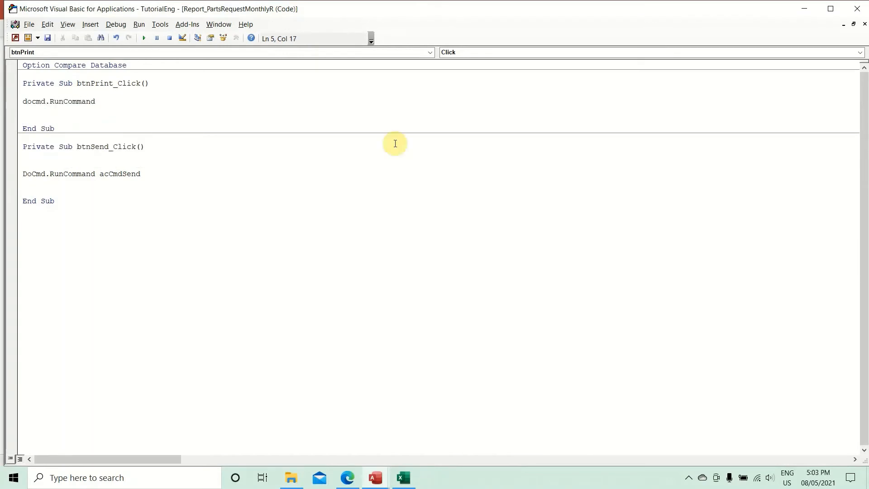
type("accmd")
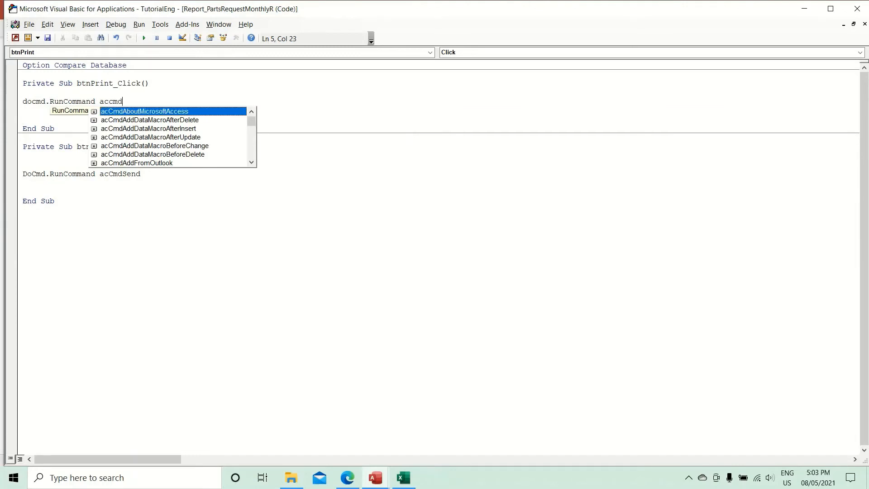
type("pr")
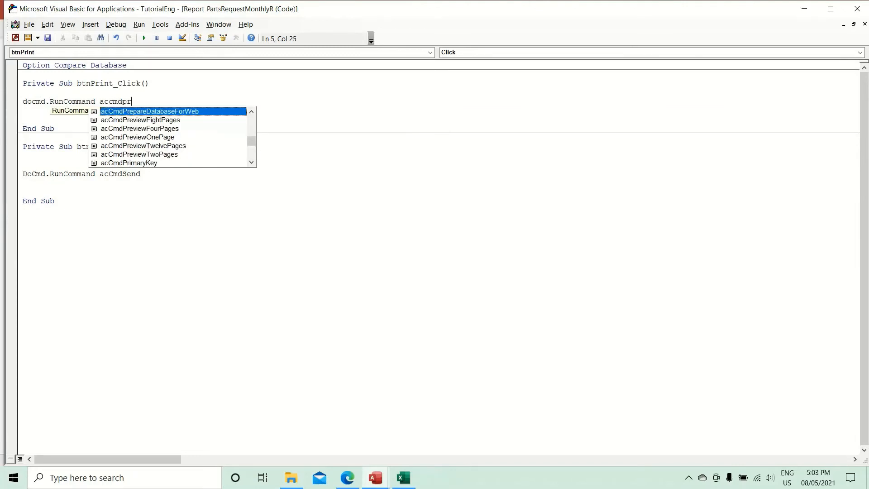
type("in")
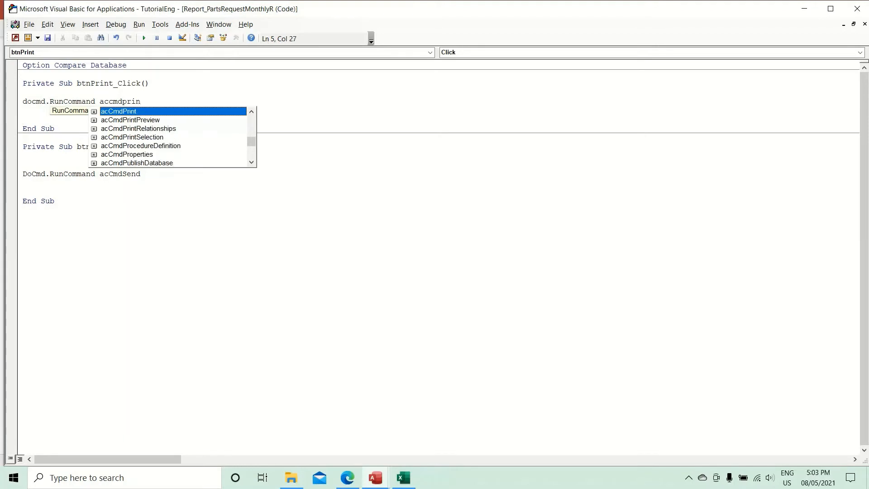
key("Tab")
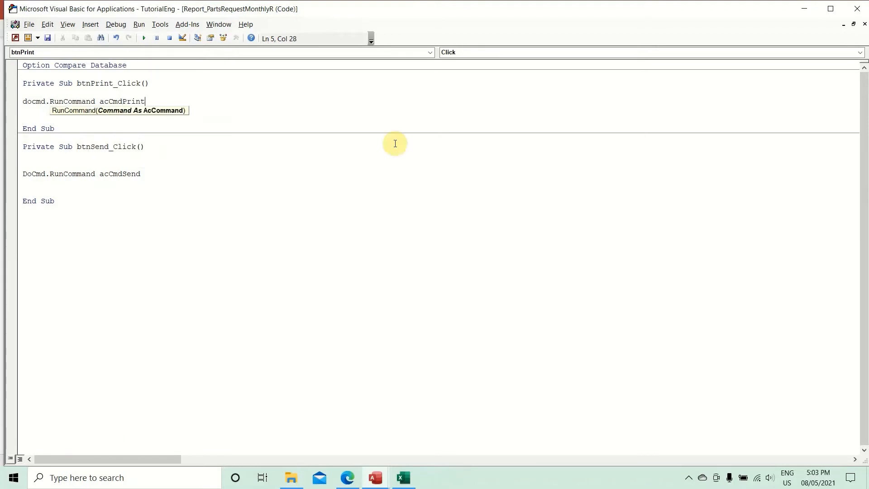
key("Down")
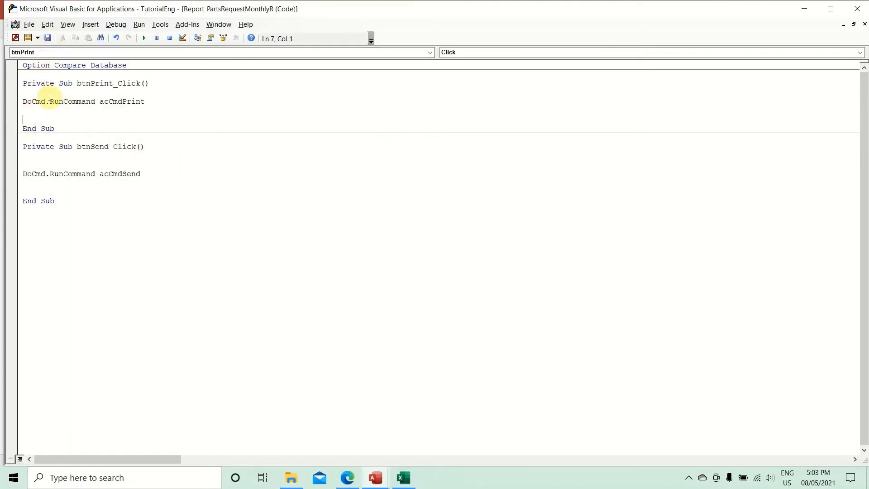
left_click(857, 9)
Step: Copy the If Err <> 0 message box block from the Login button's click procedure in the LoginF form
left_click(8, 44)
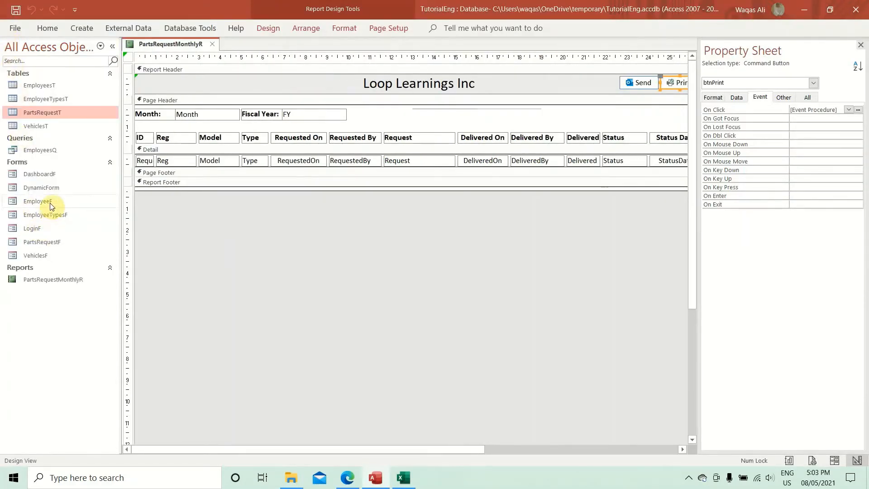
right_click(48, 227)
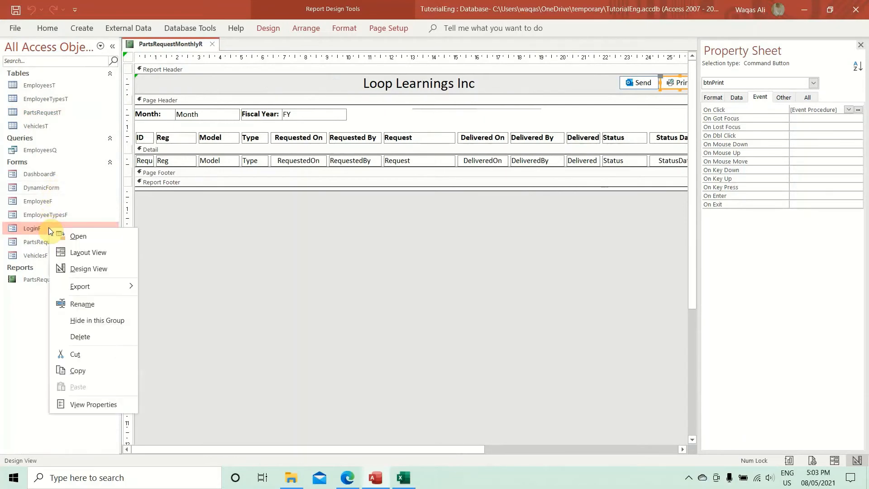
left_click(103, 271)
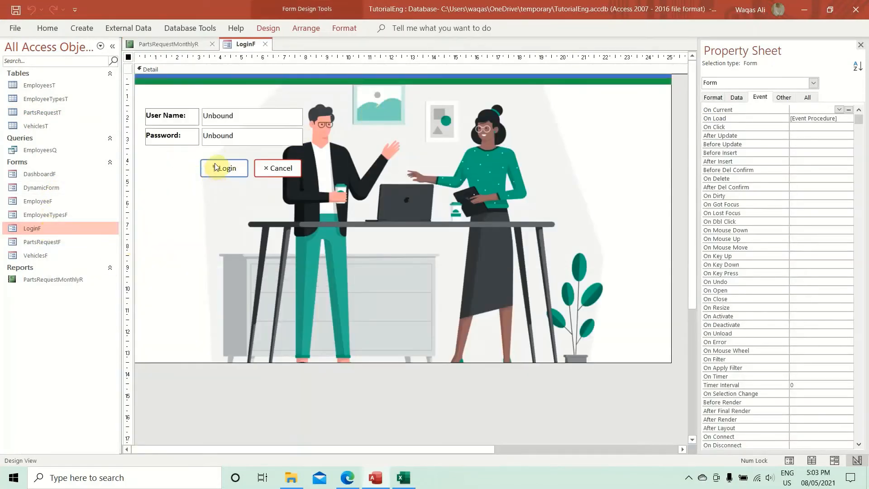
left_click(219, 168)
left_click(859, 110)
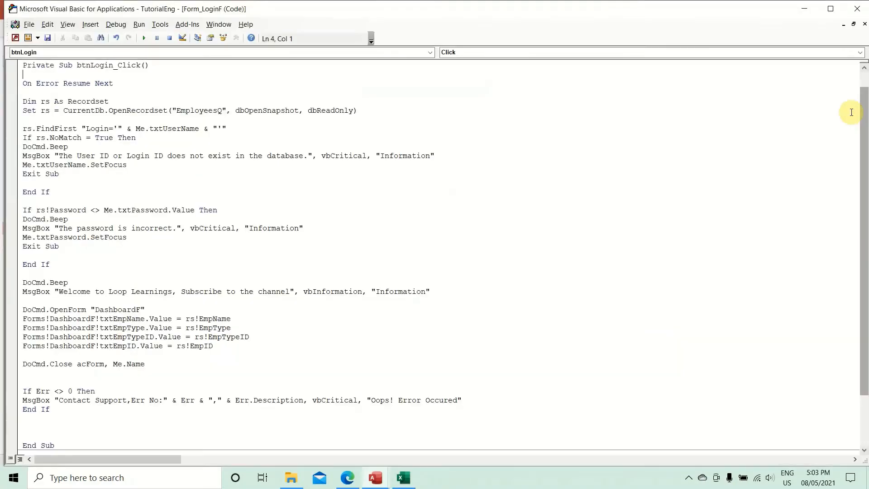
scroll(128, 305, "down", 2)
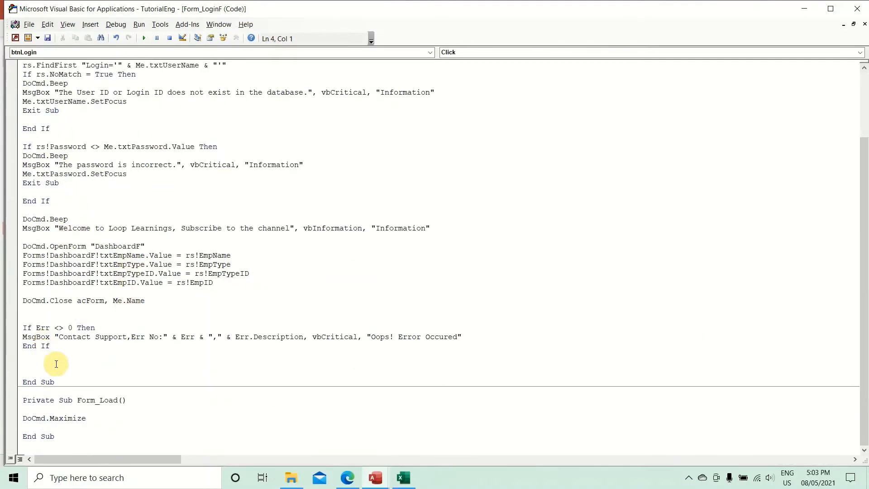
left_click_drag(54, 356, 17, 327)
key("ctrl+c")
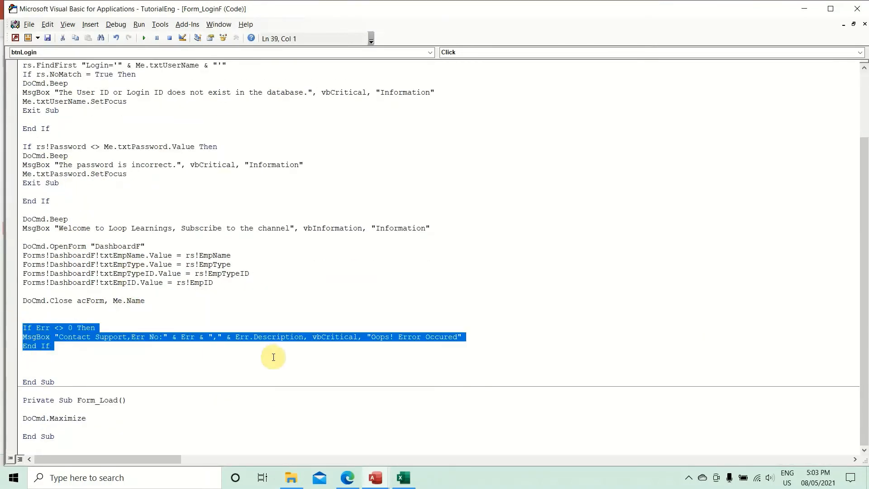
left_click(857, 8)
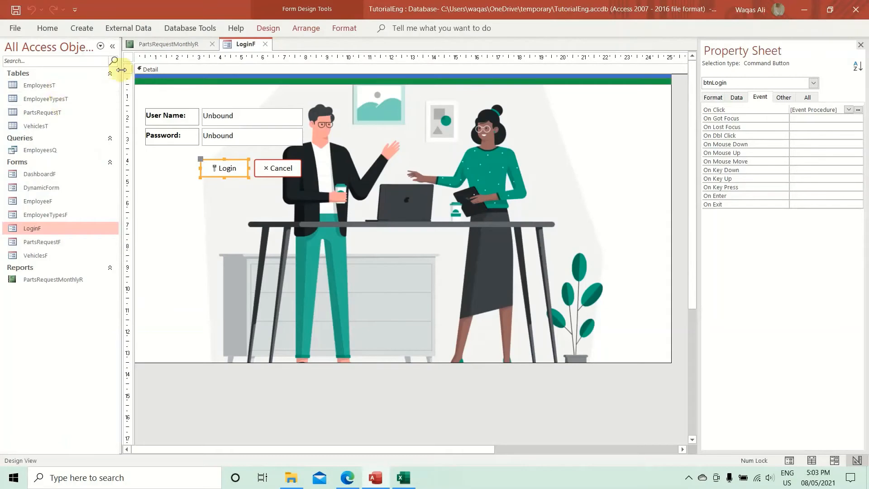
Step: Paste the copied error-check block into btnPrint_Click of PartsRequestMonthlyR, below the acCmdPrint line
left_click(150, 44)
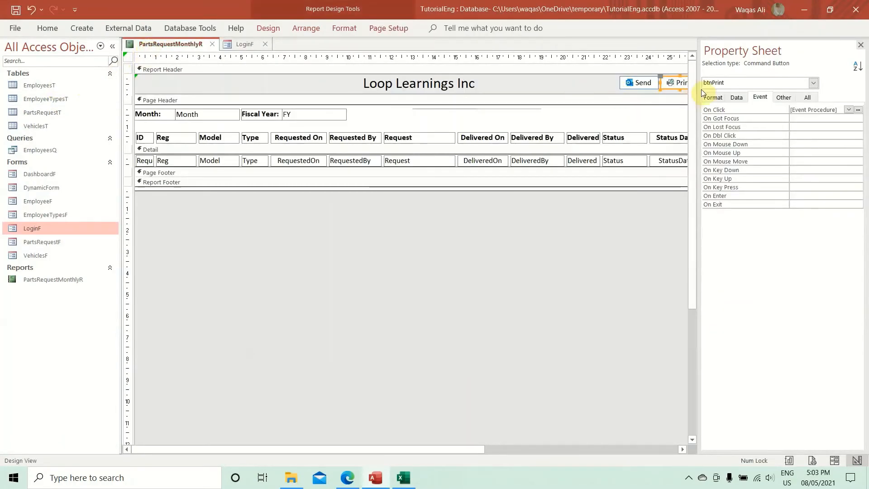
left_click(858, 110)
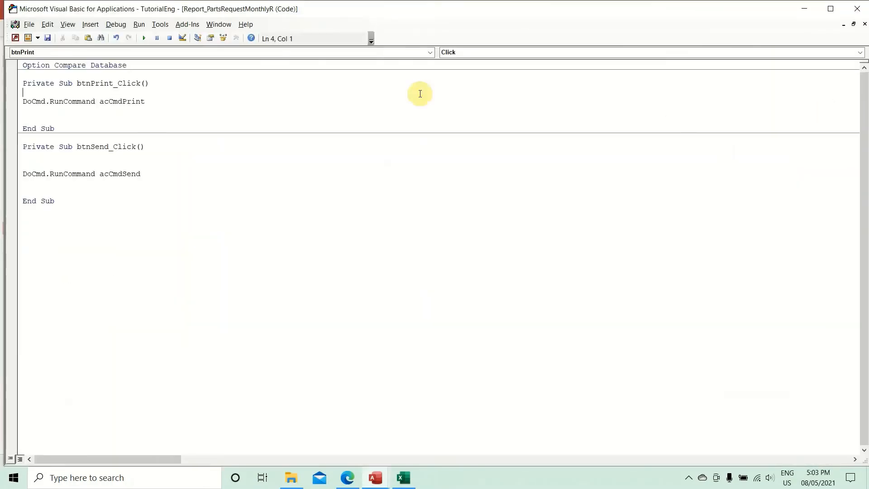
key("Return")
key("Return")
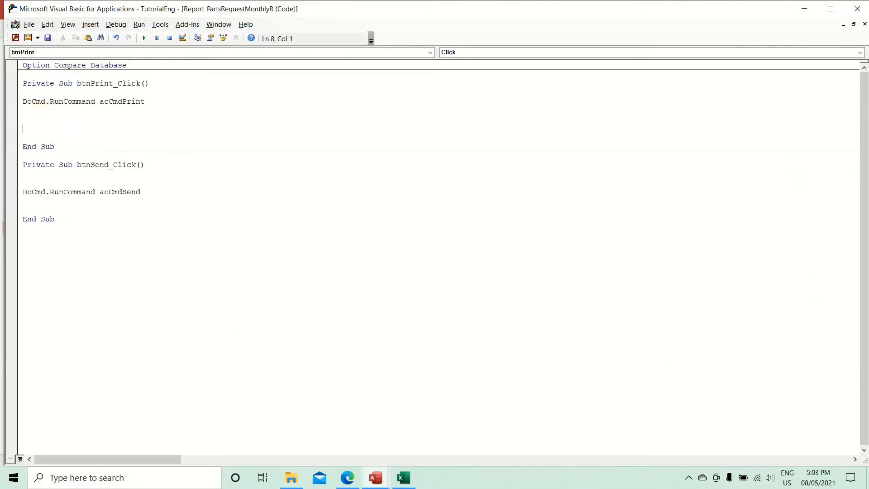
key("ctrl+v")
Step: Add On Error Resume Next at the start of btnPrint_Click and remove a spare blank line after its End If
left_click(47, 94)
key("Return")
key("Return")
key("Return")
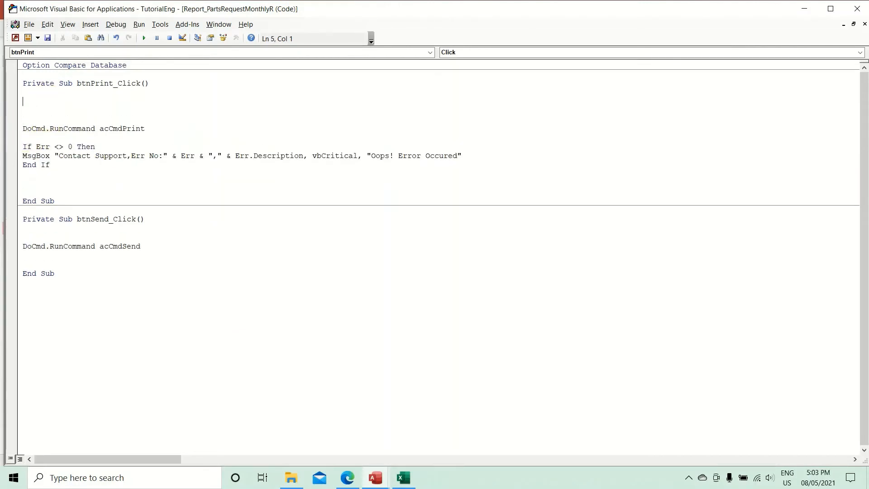
type("error resume next")
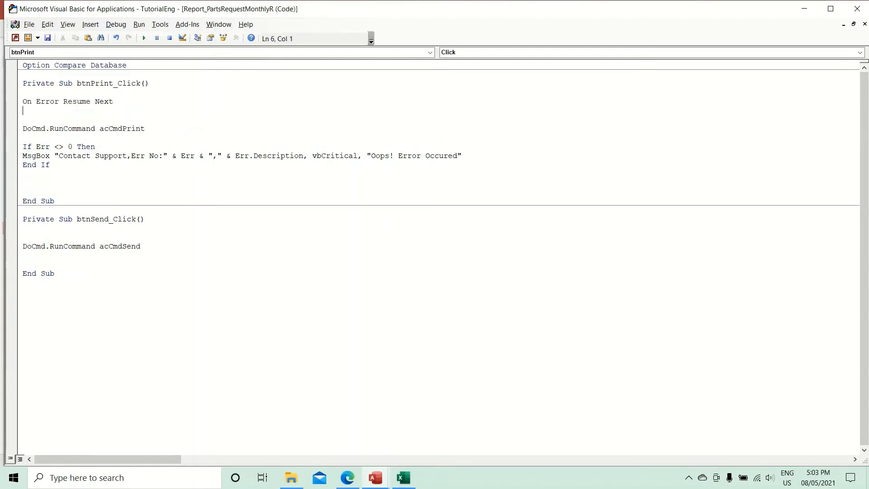
key("Down")
key("Down")
key("Down")
key("BackSpace")
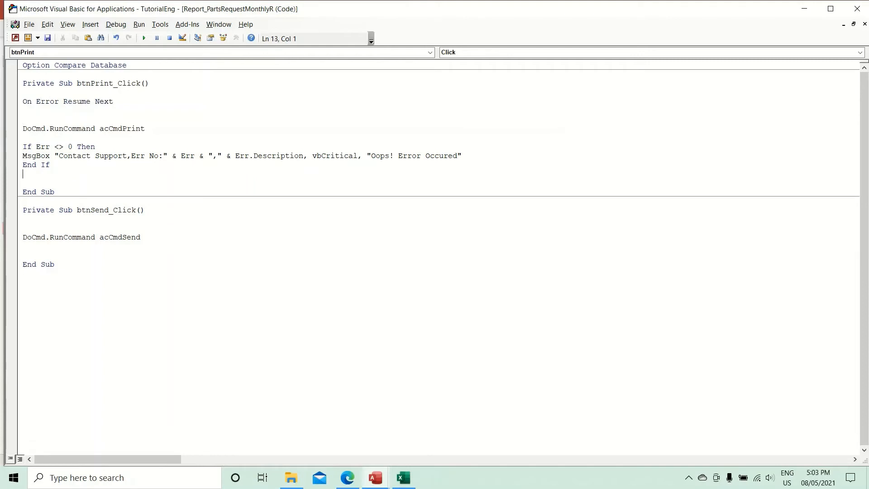
Step: Copy the If Err <> 0 block from btnPrint_Click into btnSend_Click, below the acCmdSend line
left_click_drag(74, 175, 19, 147)
key("ctrl+c")
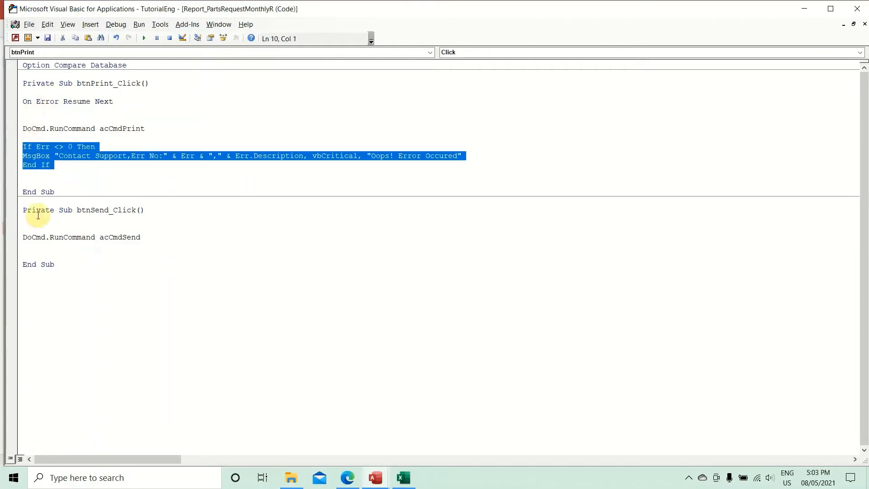
left_click(51, 251)
key("Return")
key("Return")
key("ctrl+v")
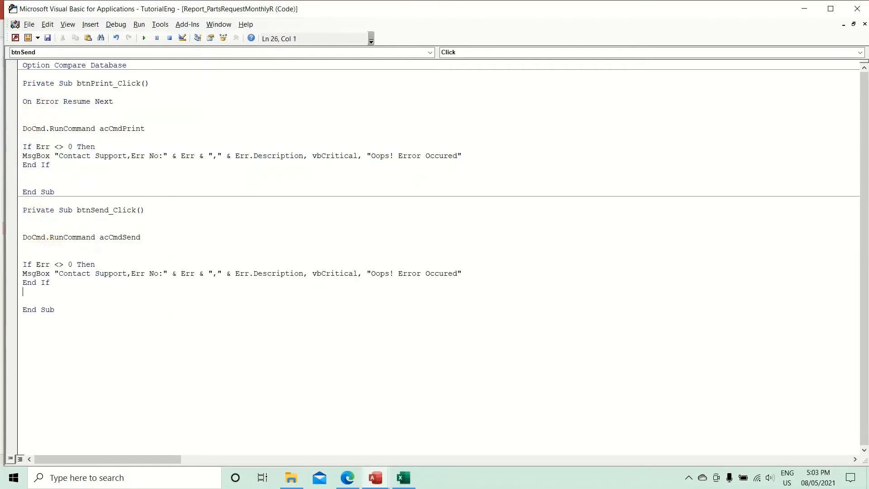
Step: Add On Error Resume Next above DoCmd.RunCommand acCmdSend in btnSend_Click
key("Return")
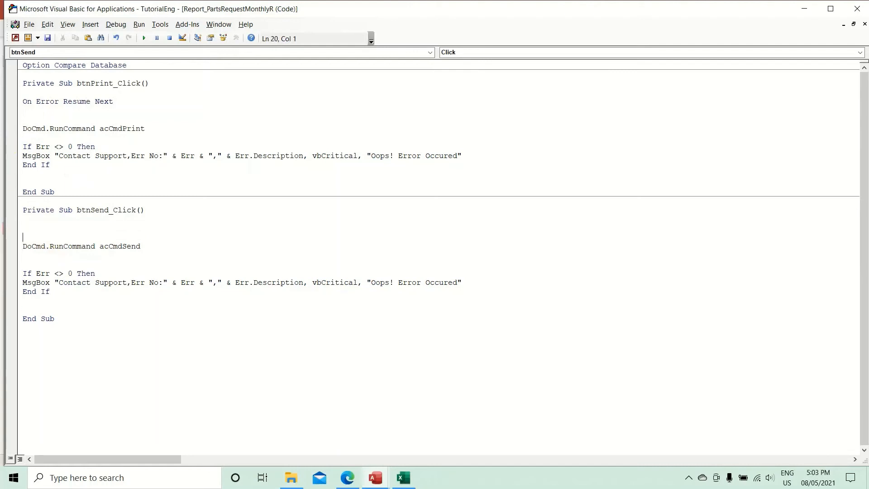
type("on error resume next")
key("Down")
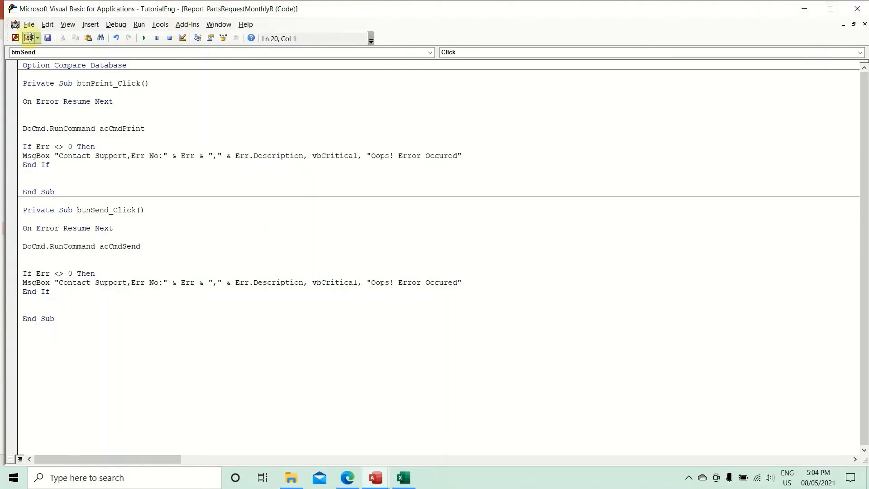
Step: Save LoginF and PartsRequestMonthlyR and compile the code, closing the code editor and the LoginF form
left_click(48, 38)
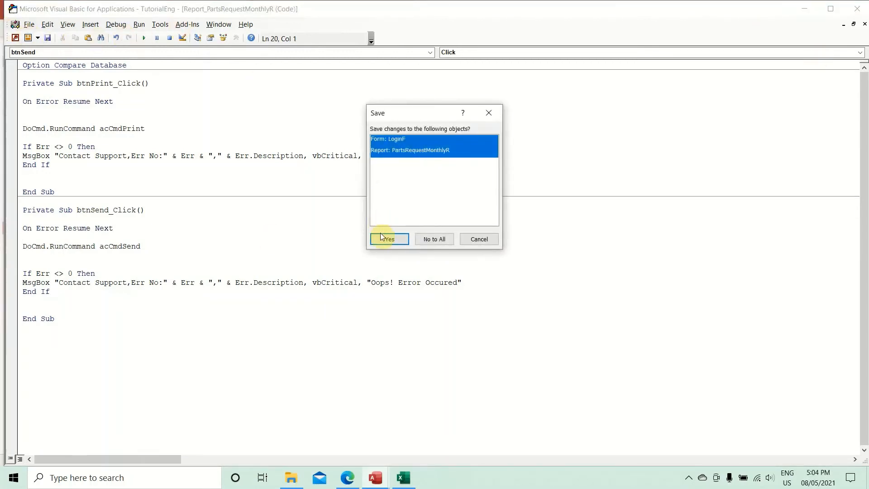
left_click(388, 239)
left_click(132, 26)
left_click(136, 38)
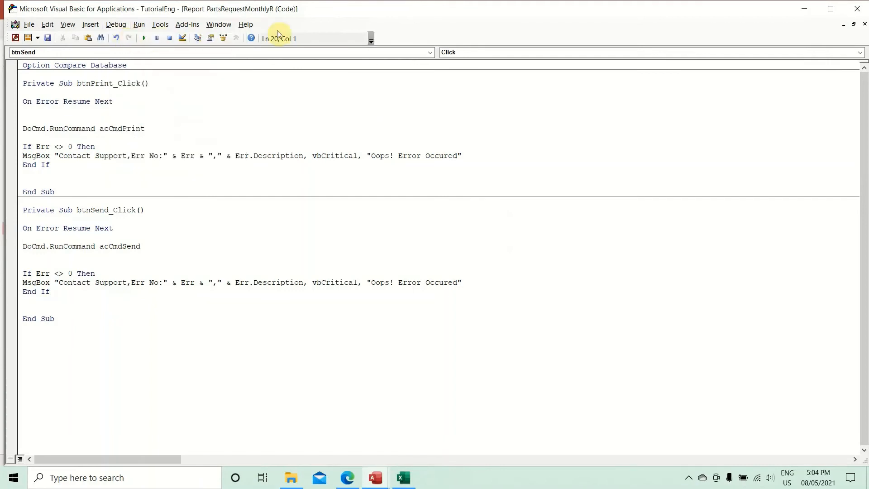
left_click(860, 9)
left_click(266, 44)
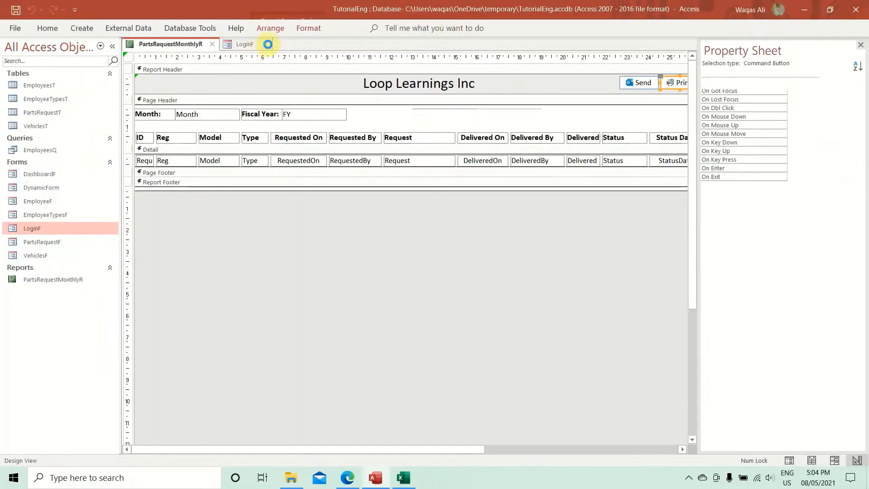
Step: Test the Print button in Report View, looking at the available printers, cancelling the print and dismissing the resulting message
right_click(165, 45)
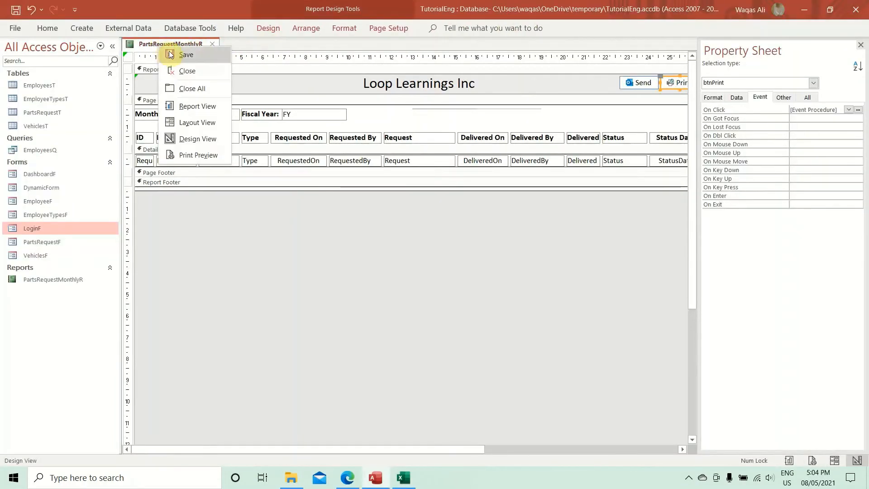
left_click(199, 101)
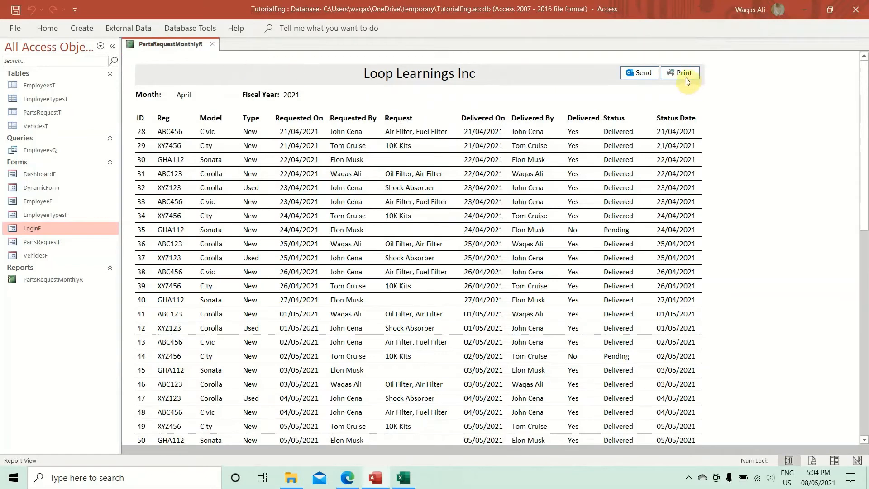
left_click(684, 74)
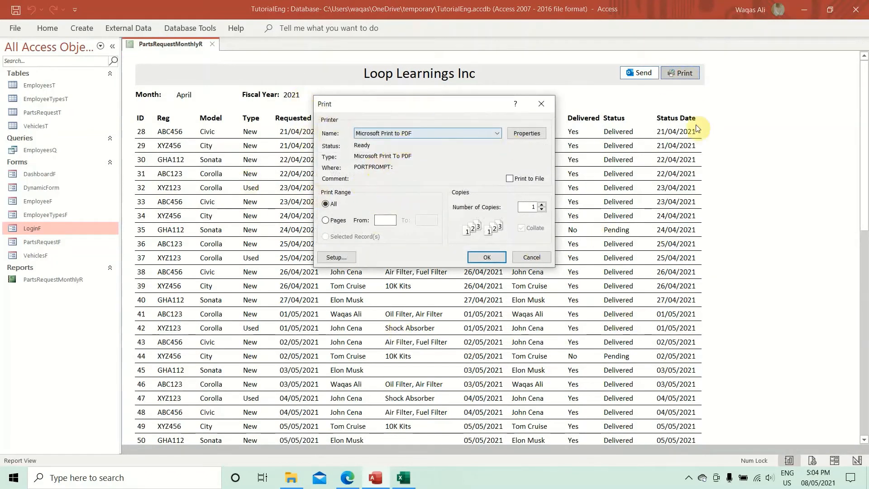
left_click_drag(471, 107, 467, 121)
left_click(469, 147)
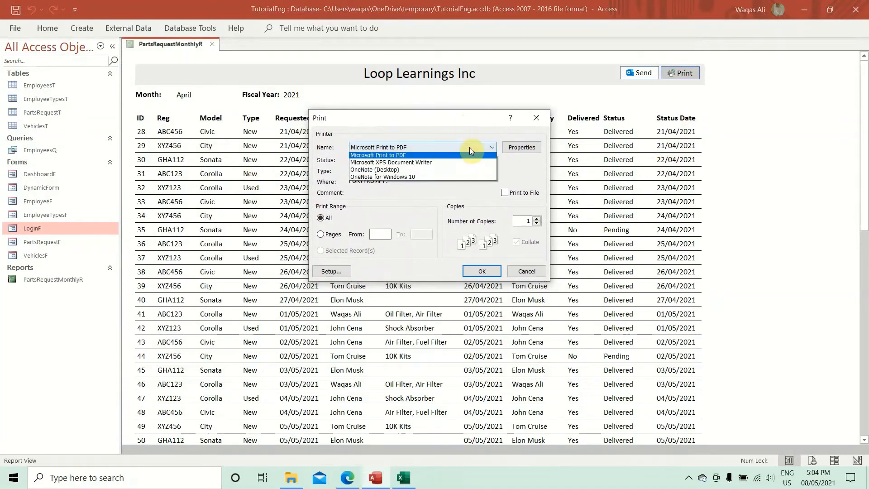
left_click(438, 210)
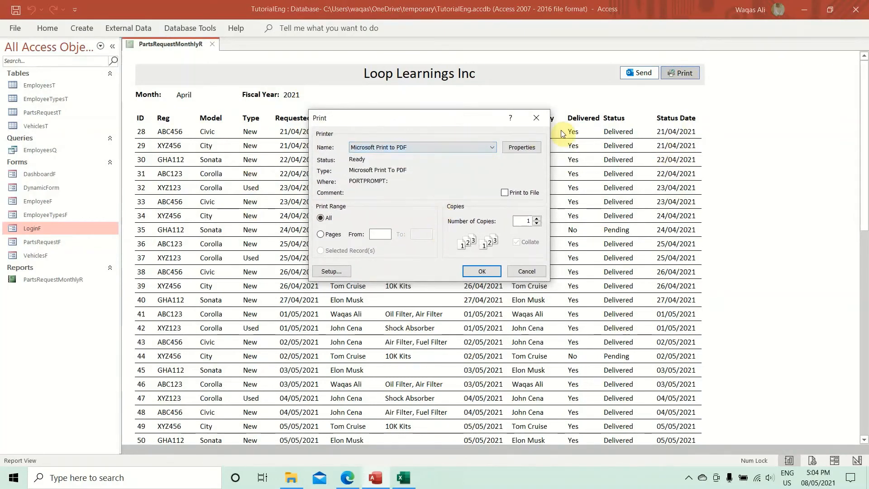
left_click(536, 118)
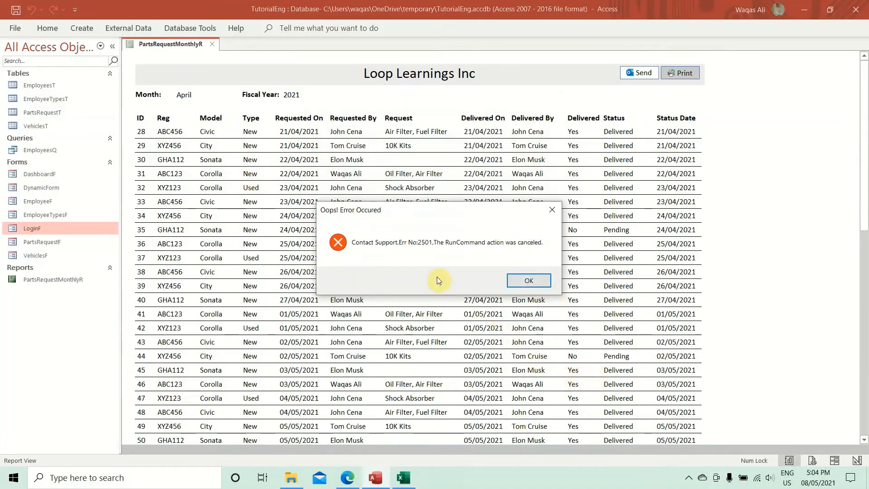
left_click_drag(419, 205, 406, 202)
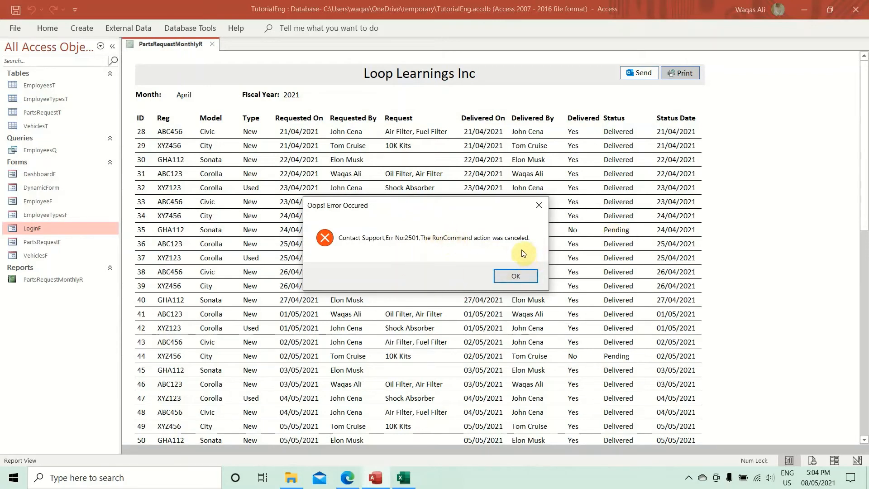
left_click(528, 282)
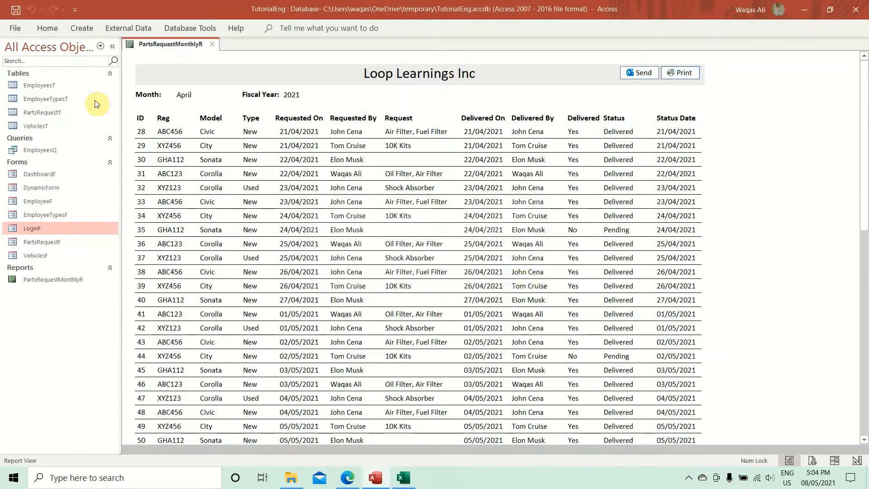
Step: In Design View, set the report's Caption to "Parts Request Report Monthly" and save the report
right_click(165, 48)
left_click(175, 52)
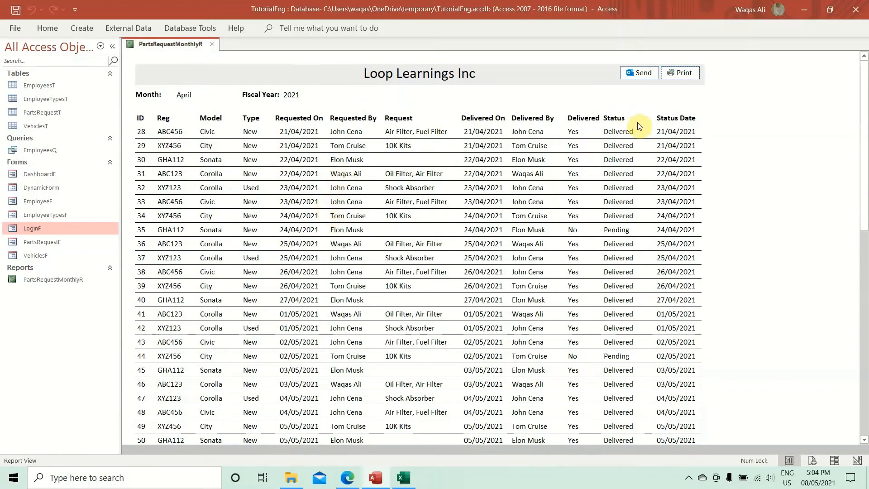
right_click(621, 99)
left_click(649, 144)
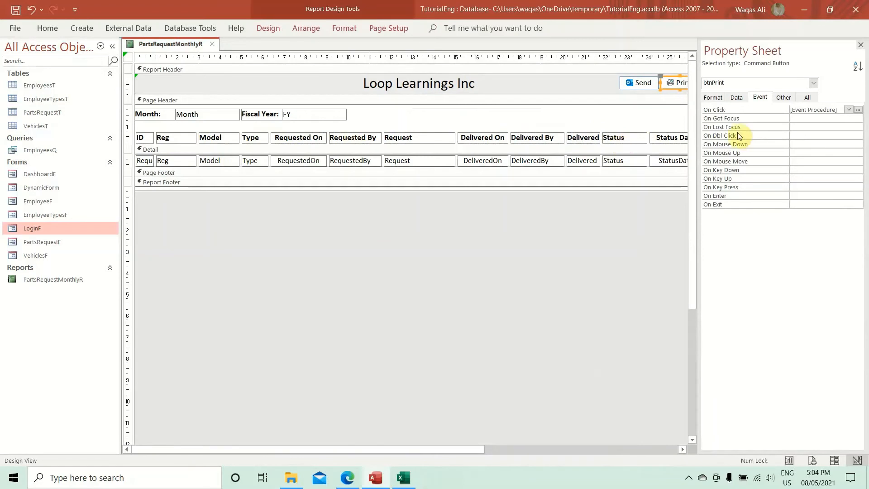
left_click(129, 57)
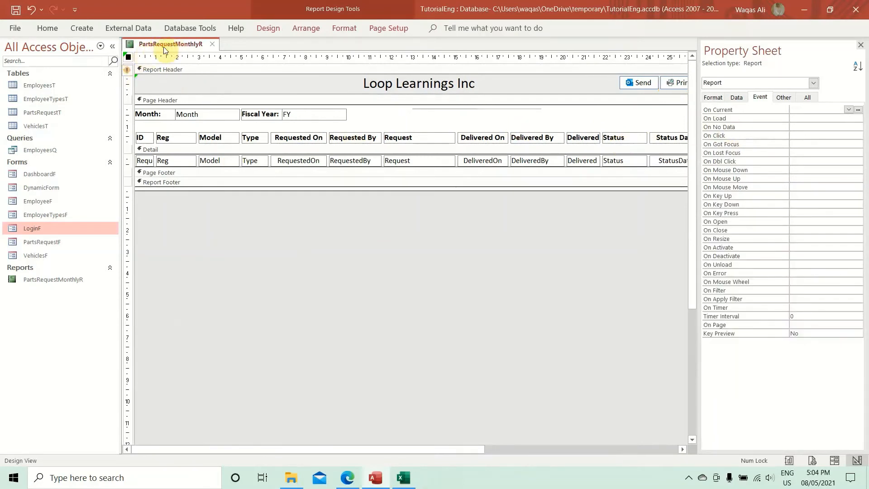
left_click(713, 97)
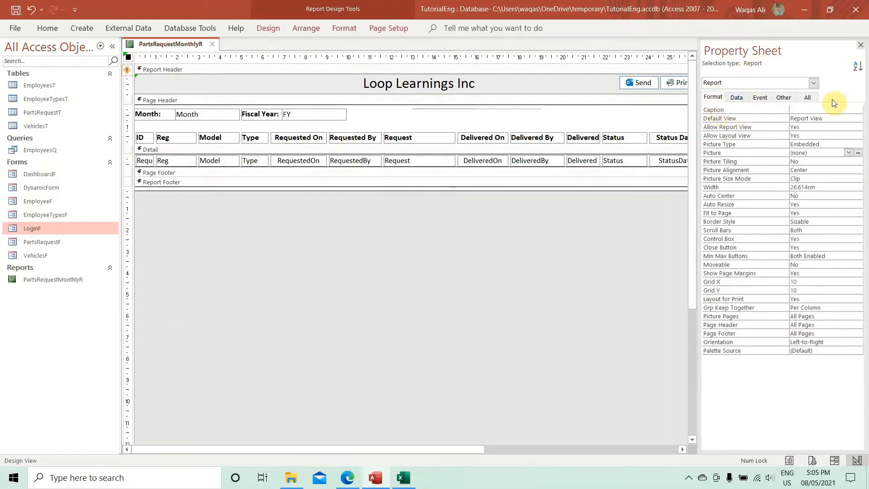
left_click(815, 110)
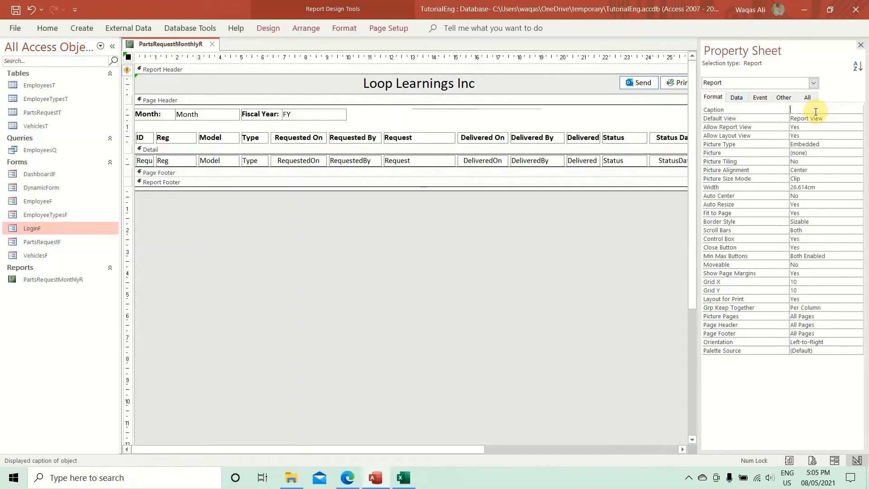
type("Parts Request")
type(" Report Monthly")
key("Return")
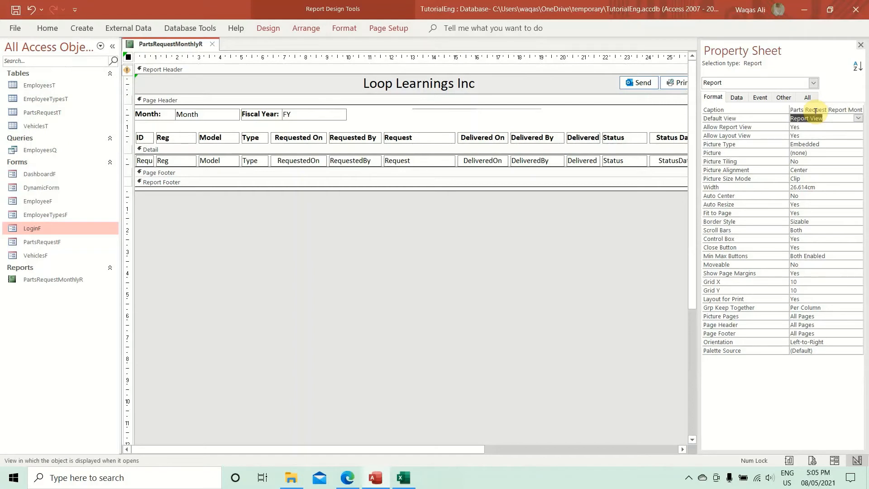
right_click(189, 48)
left_click(188, 51)
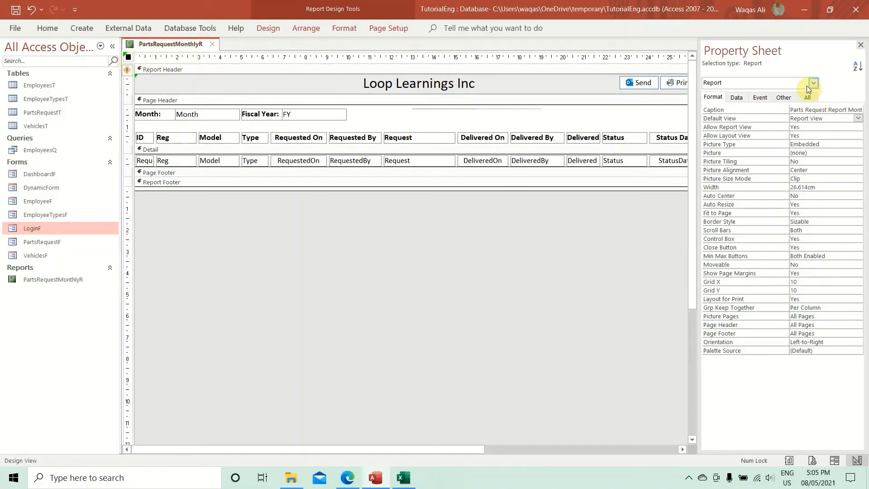
Step: Set the report's Pop Up and Modal properties to Yes
left_click(784, 97)
double_click(821, 112)
double_click(834, 118)
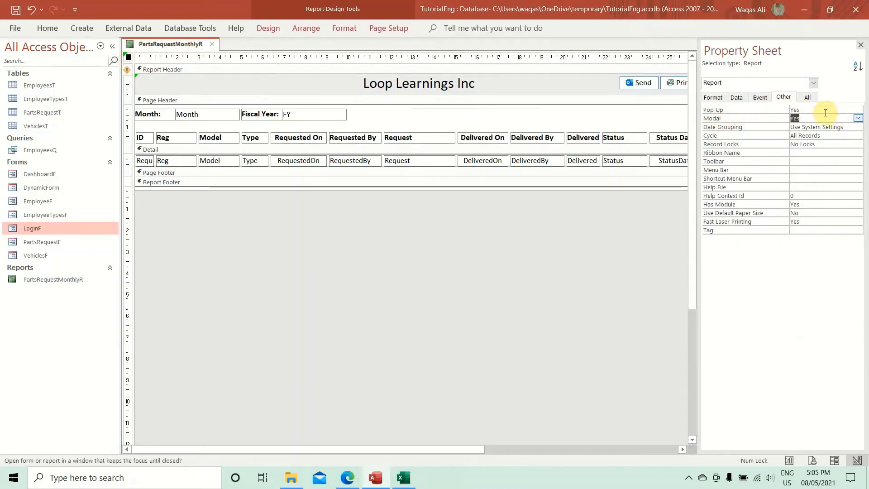
Step: Check the report as a pop-up in Report View by repositioning, maximising and restoring its window
right_click(159, 46)
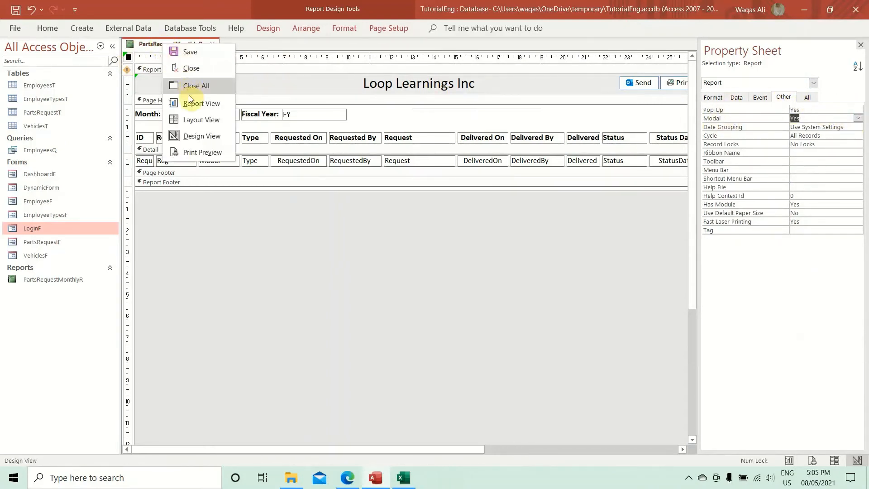
left_click(190, 102)
left_click_drag(374, 62, 398, 53)
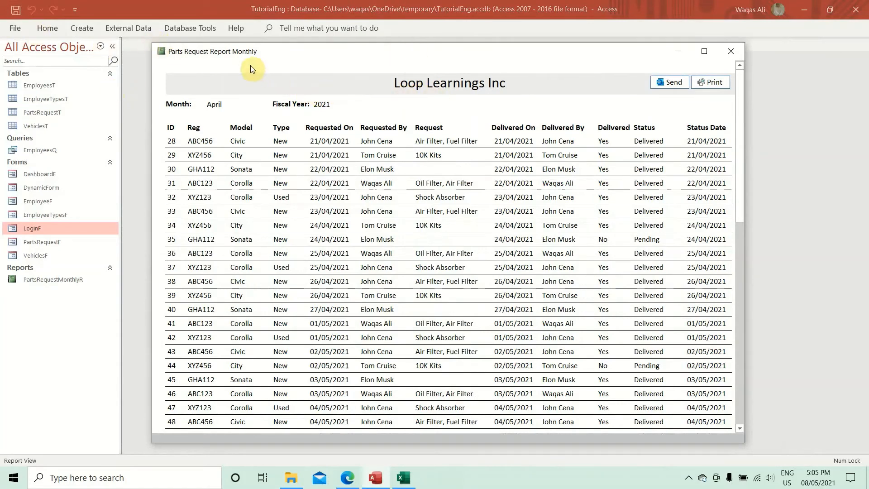
left_click_drag(740, 133, 740, 104)
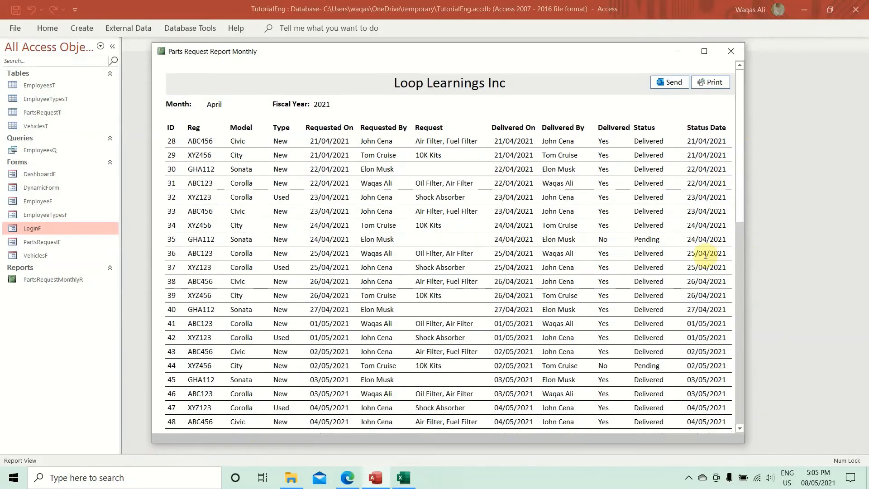
left_click(705, 51)
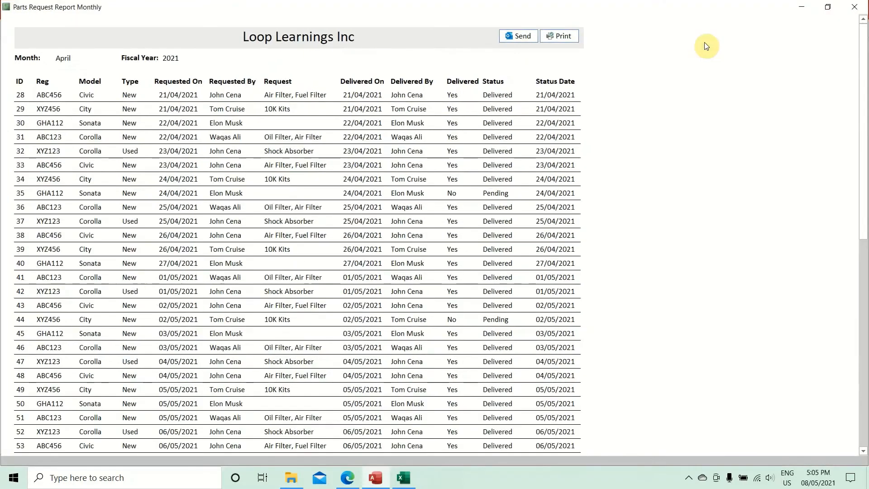
double_click(714, 12)
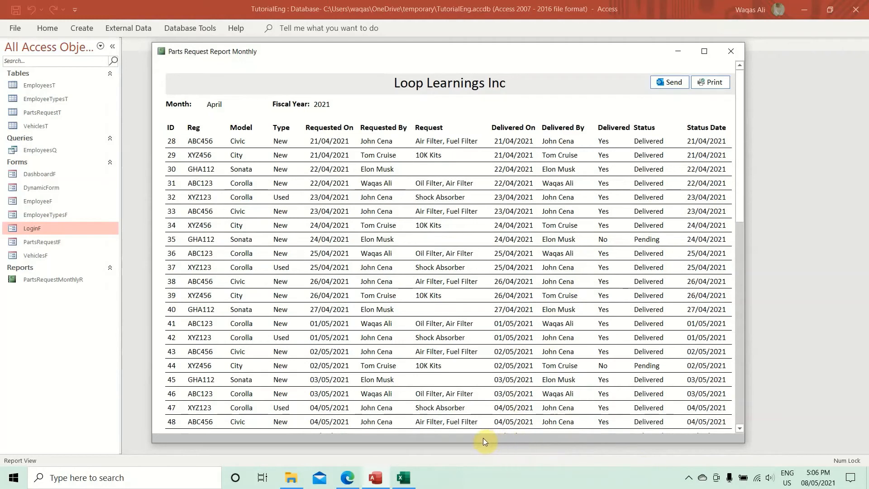
Step: Return the report to Design View and set its Scroll Bars property to Vertical Only
right_click(535, 73)
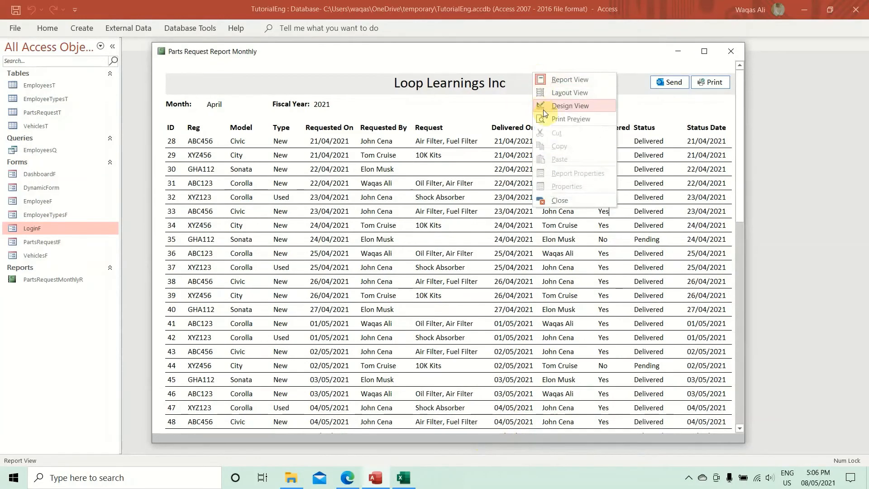
left_click(544, 110)
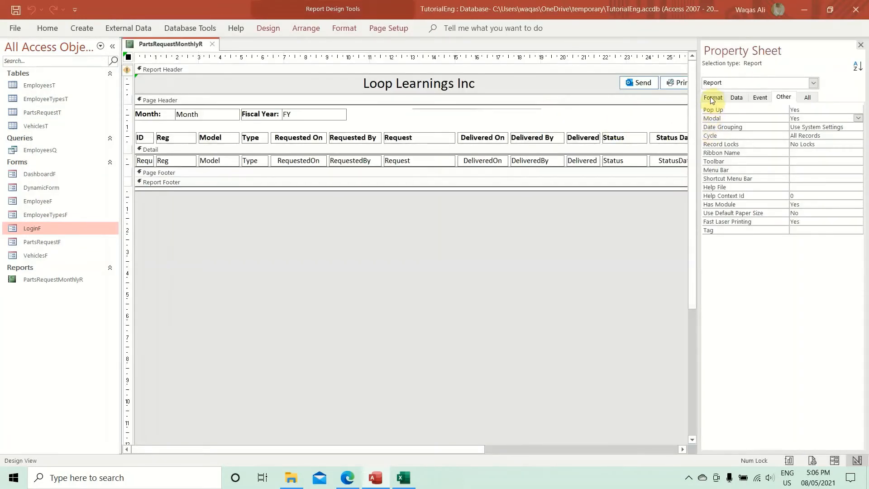
left_click(713, 97)
left_click(708, 100)
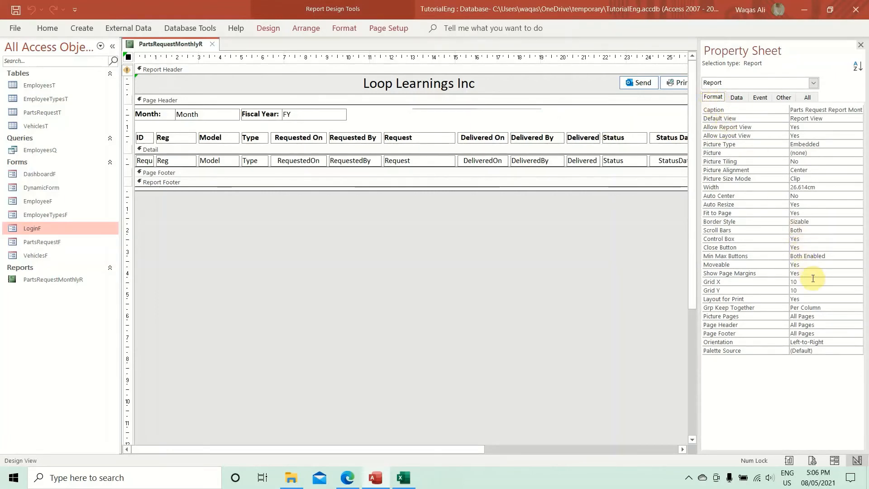
left_click(813, 229)
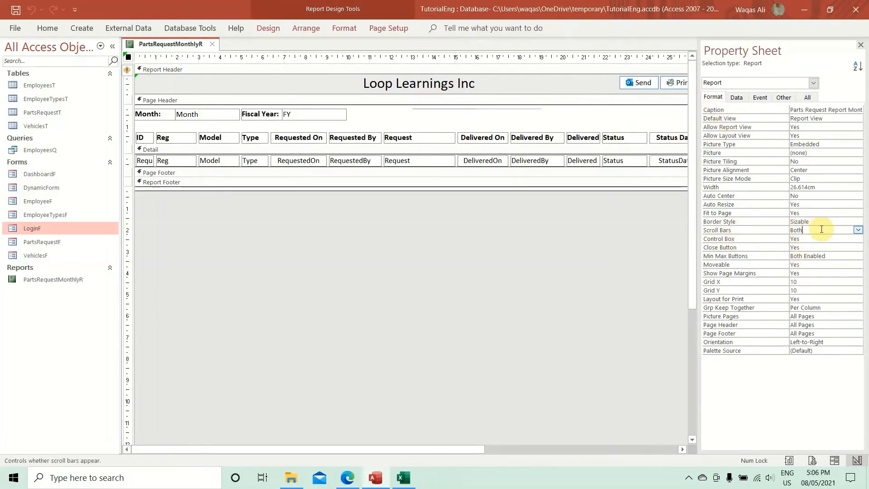
left_click(859, 231)
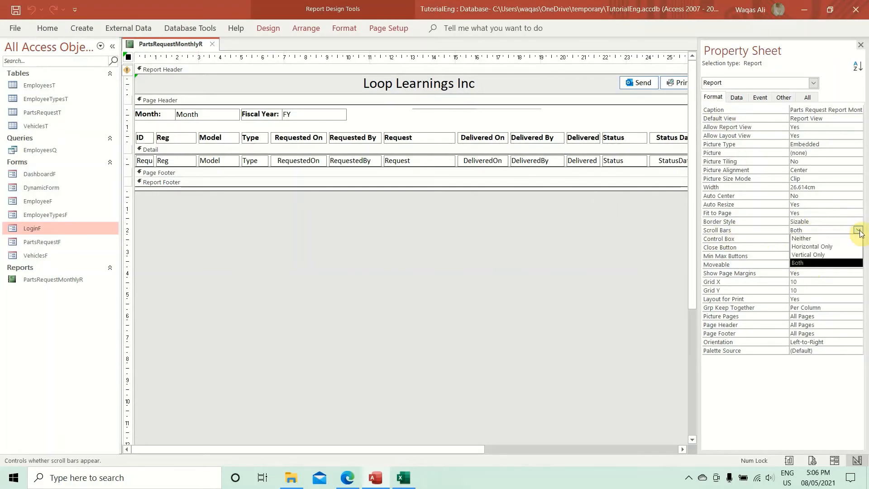
left_click(844, 255)
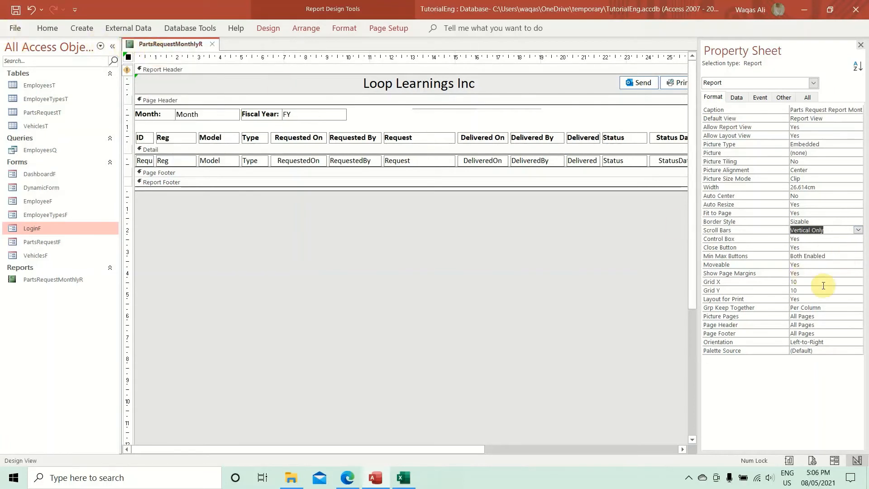
Step: Examine the pop-up report in Report View, going through its header, column headings and records down to the last row
right_click(150, 49)
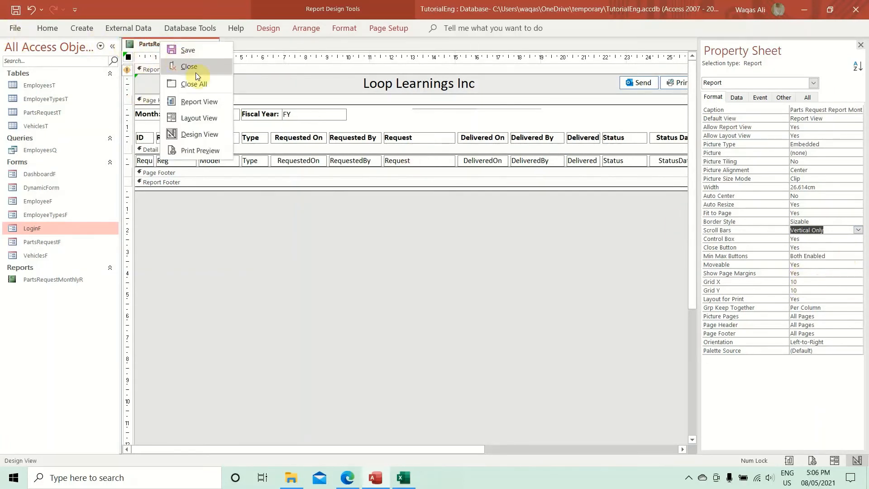
left_click(208, 97)
left_click_drag(322, 64, 344, 56)
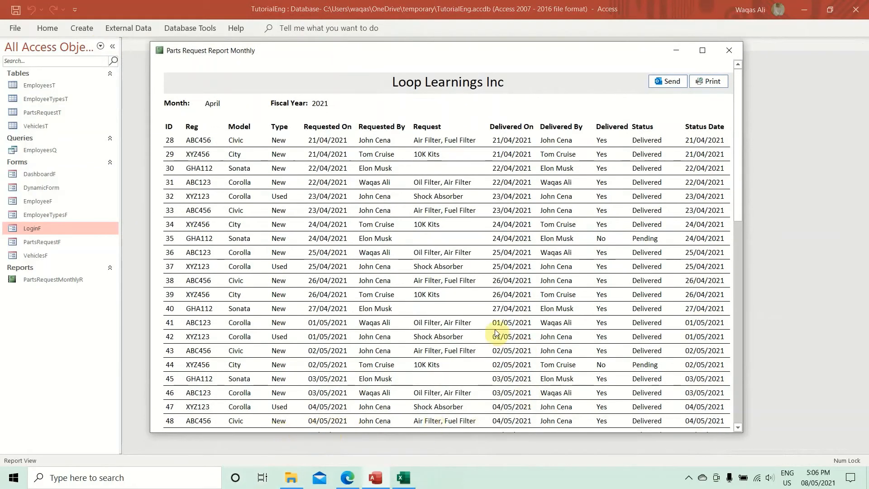
scroll(454, 296, "down", 8)
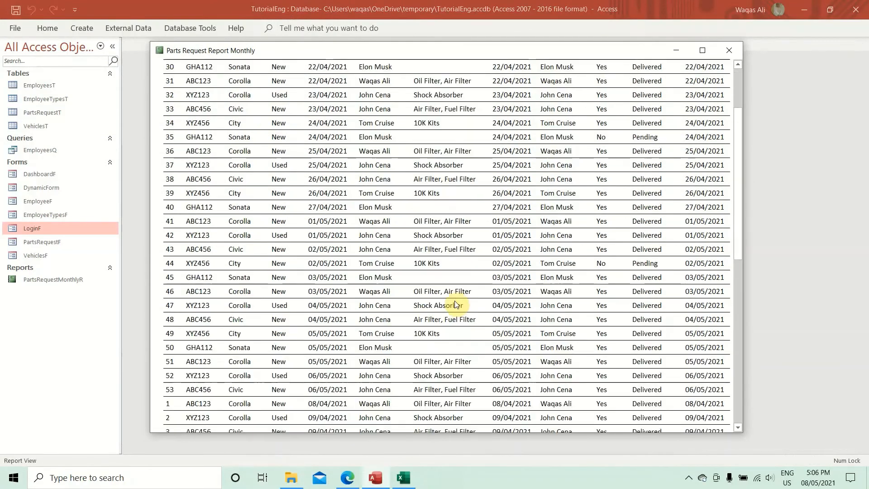
scroll(455, 299, "down", 2)
scroll(456, 299, "up", 6)
scroll(457, 300, "up", 6)
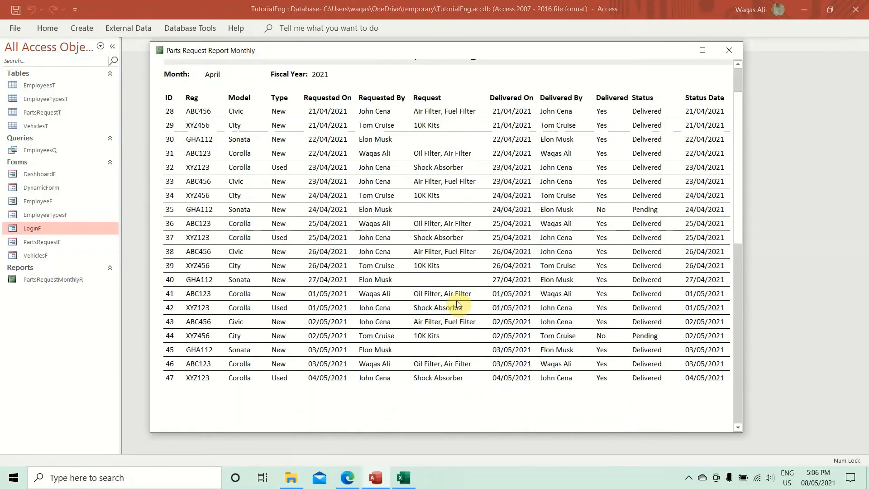
left_click(470, 92)
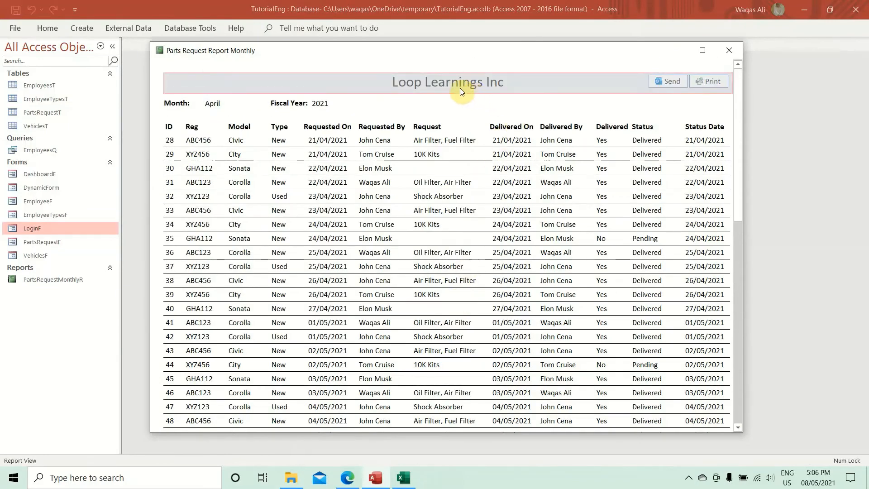
left_click(466, 173)
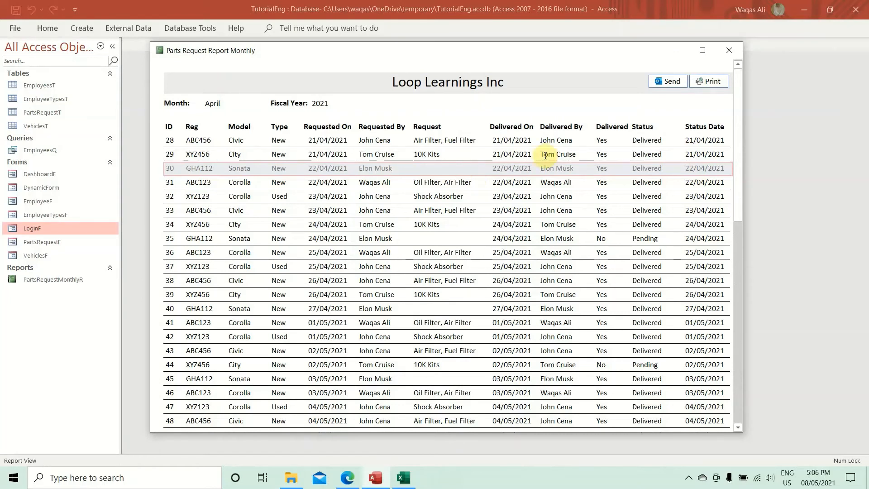
left_click(381, 141)
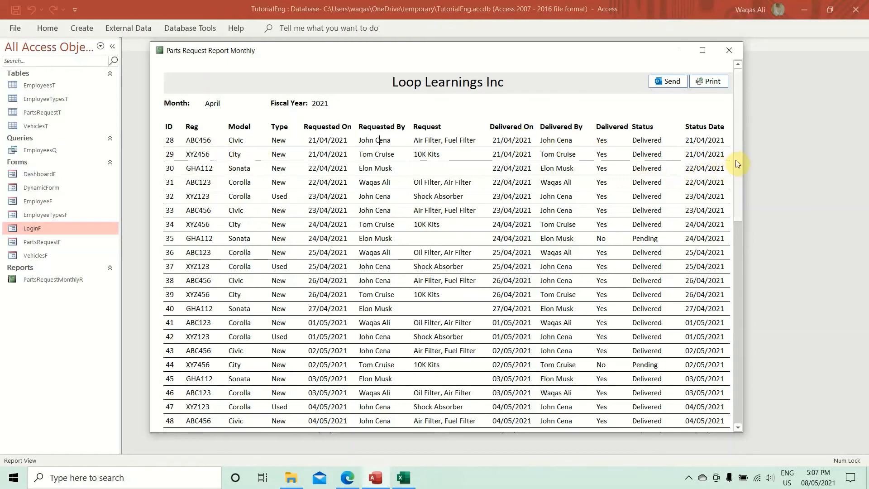
left_click_drag(735, 159, 751, 395)
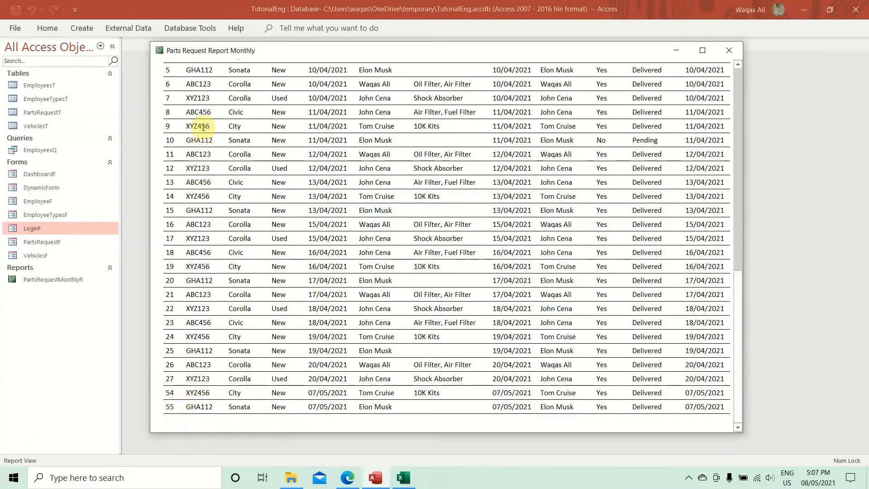
Step: Return the report to Design View and add a Count Records total for the Reg field
scroll(425, 308, "up", 3)
scroll(429, 310, "down", 10)
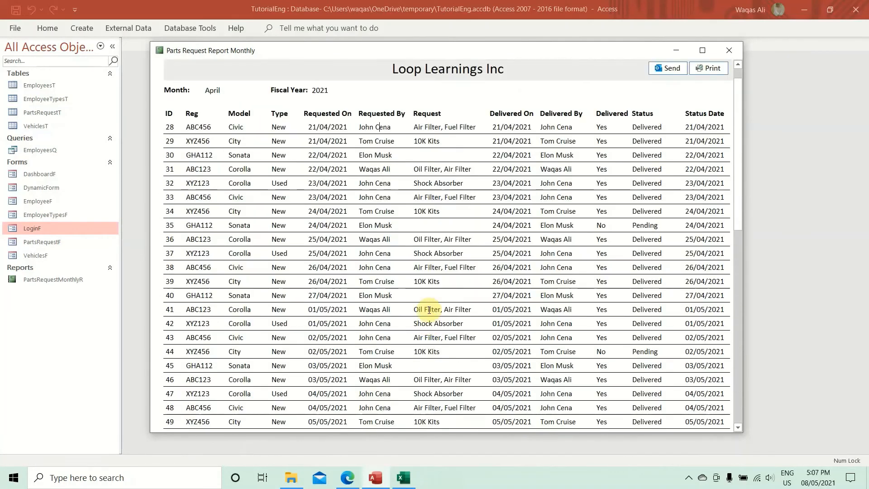
right_click(529, 59)
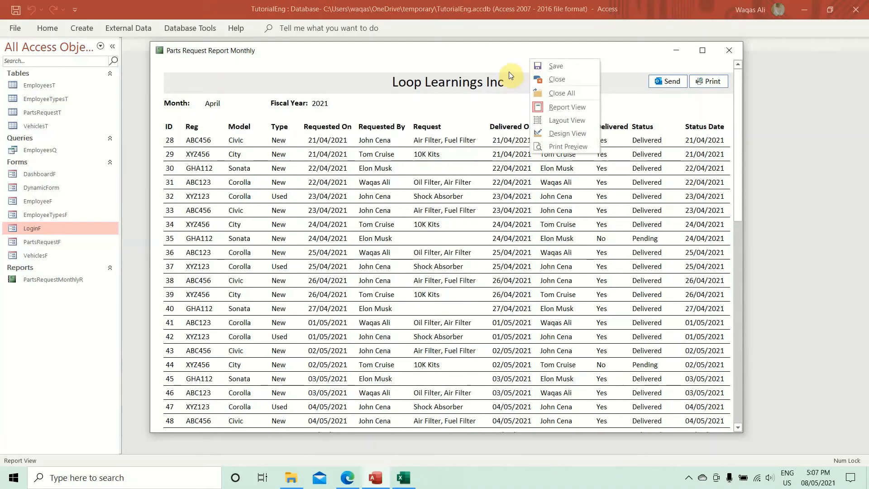
left_click(561, 133)
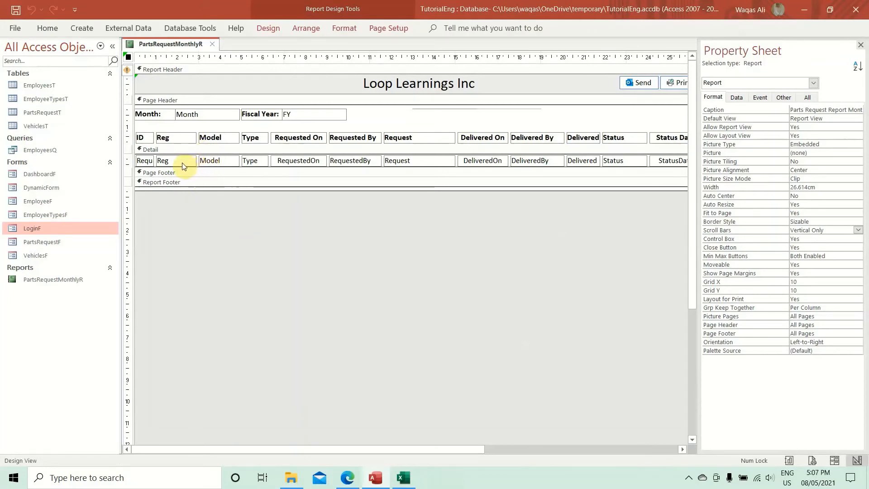
left_click(183, 163)
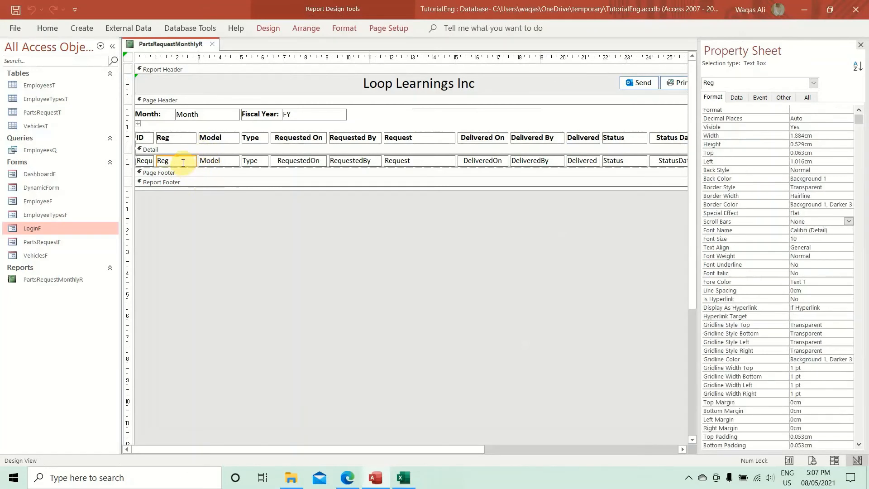
left_click(272, 31)
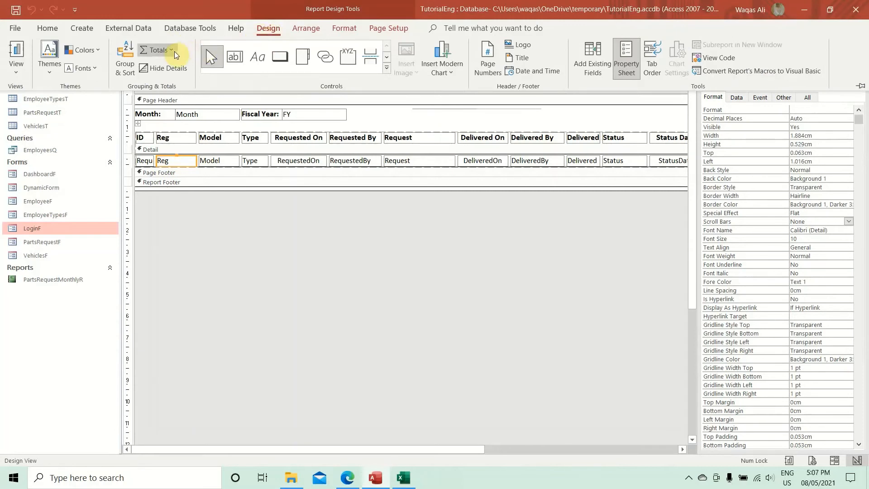
left_click(171, 50)
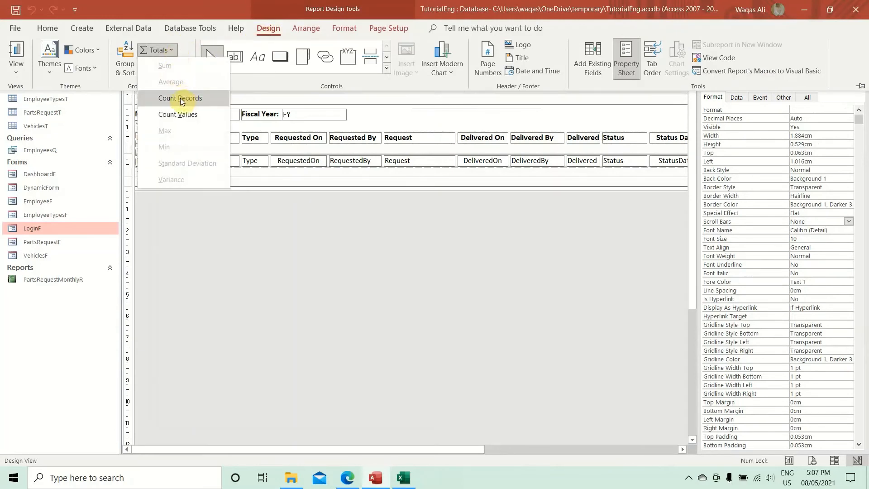
left_click(198, 97)
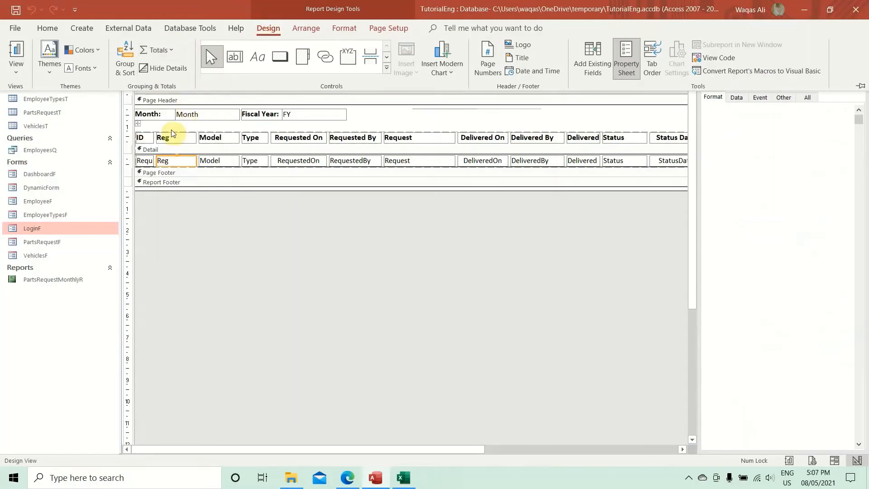
left_click(237, 221)
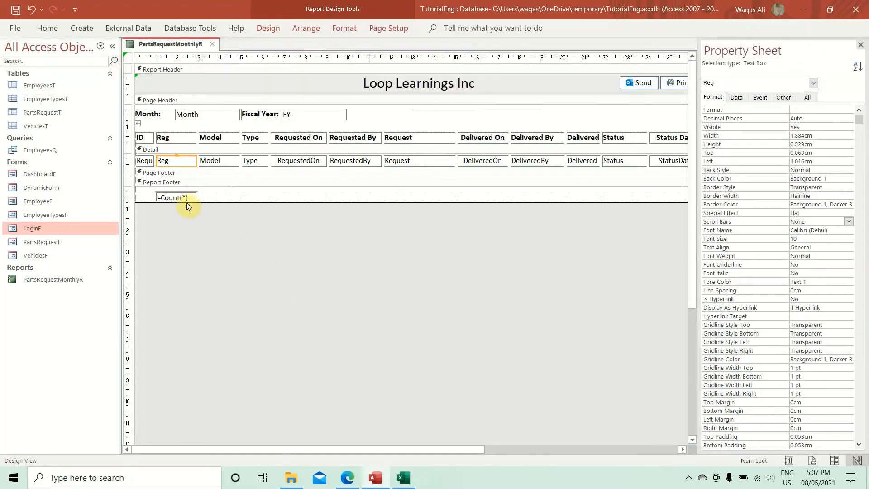
Step: Increase the height of the count row in the Report Footer to about 0.7 cm
left_click_drag(200, 210, 159, 189)
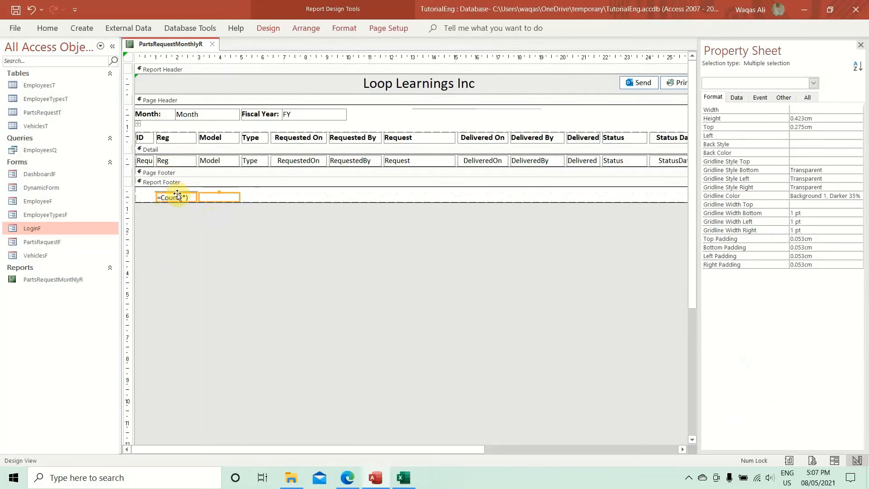
left_click_drag(177, 195, 179, 181)
left_click(156, 212)
left_click(176, 195)
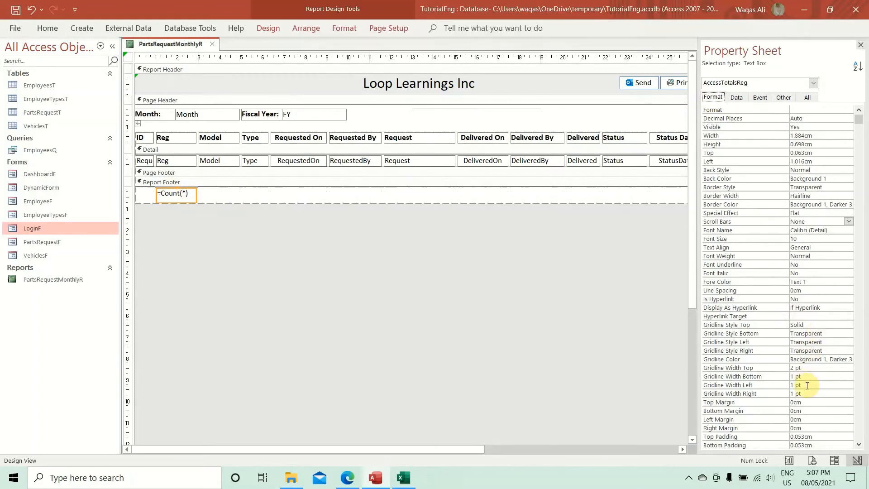
Step: Set the top margin of the record count text box to 0.09 cm
scroll(807, 385, "down", 3)
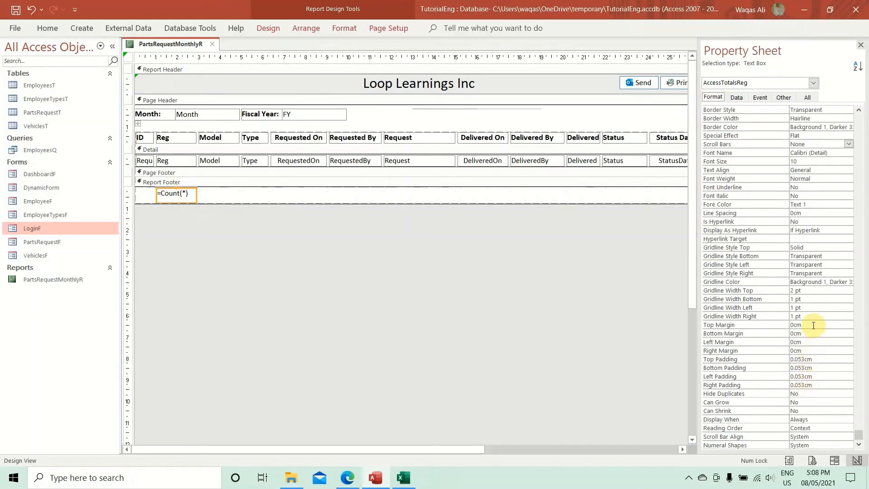
left_click(716, 326)
type("0.06")
key("Return")
left_click(715, 325)
type("0")
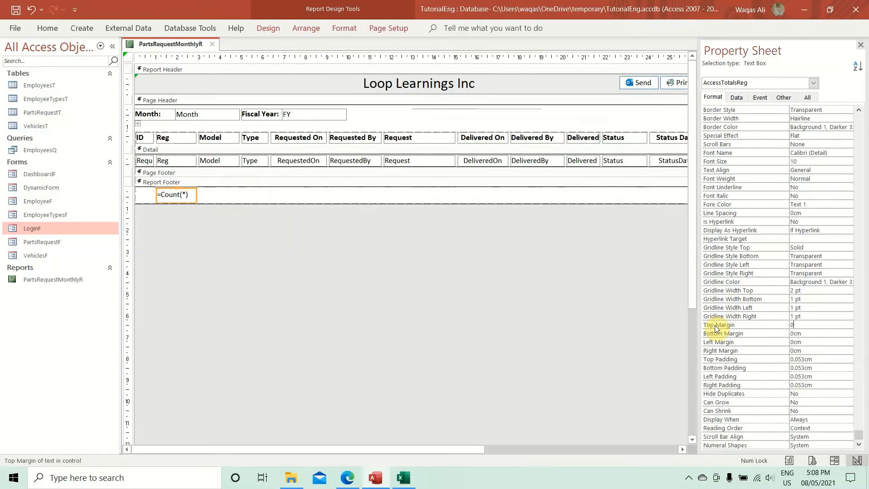
type(".09")
key("Return")
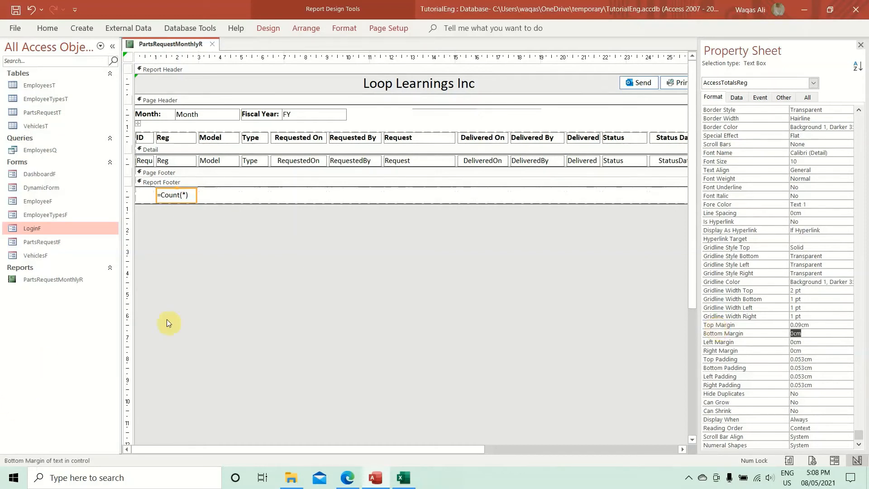
Step: Make the record count in the Report Footer bold
left_click(174, 295)
left_click(175, 192)
key("ctrl+b")
Step: Check the record count beneath the last row of the report in Report View
right_click(157, 44)
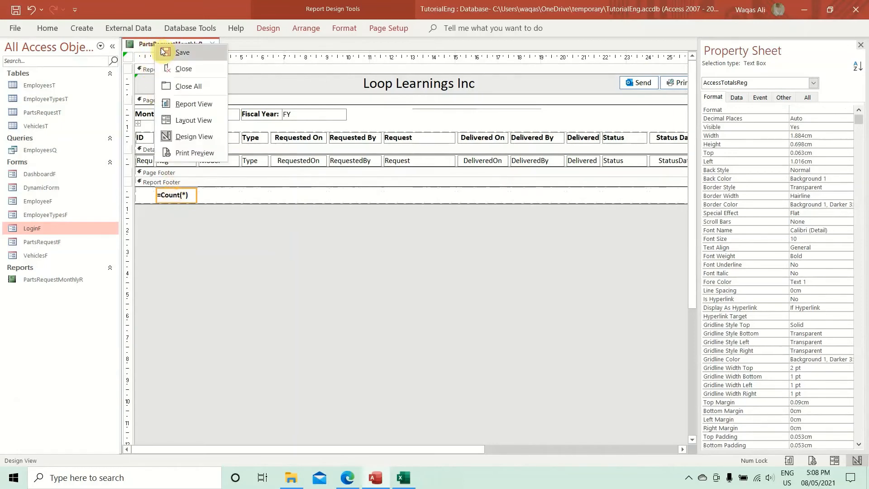
left_click(198, 104)
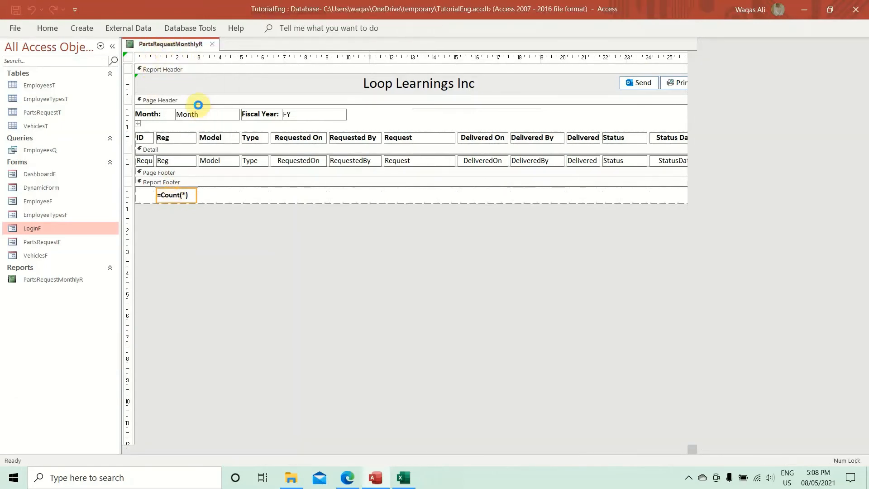
left_click_drag(712, 155, 735, 382)
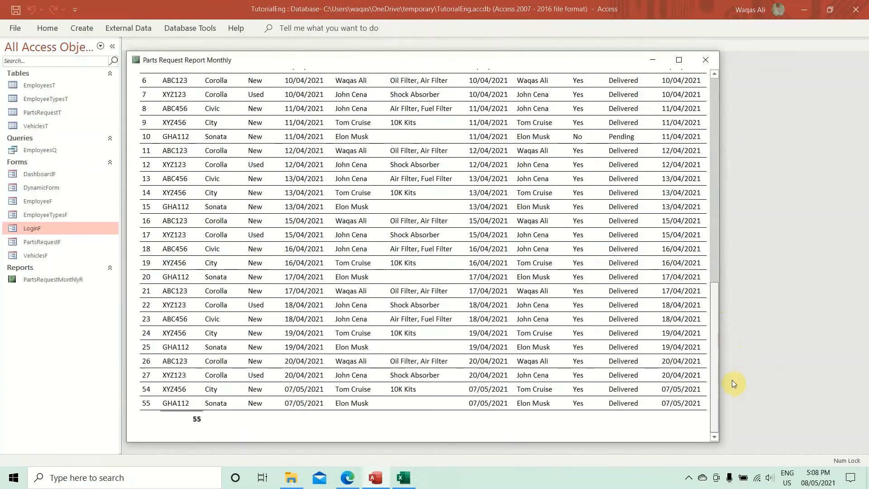
left_click(194, 422)
left_click(195, 419)
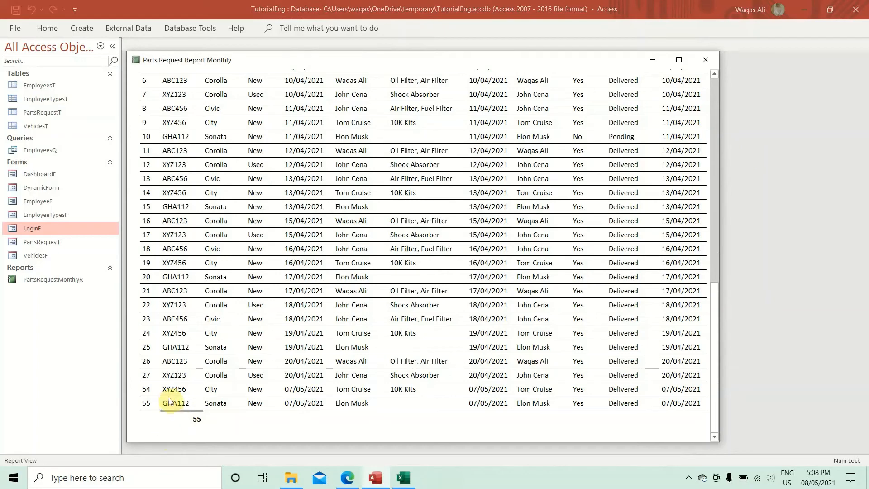
Step: Return the report to Design View and left-align the record count in the footer
right_click(260, 428)
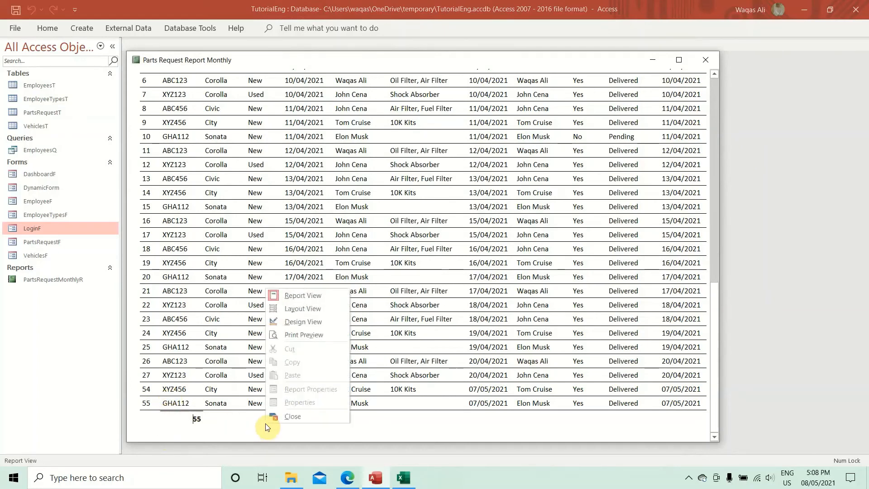
left_click(303, 321)
left_click(174, 195)
left_click(48, 28)
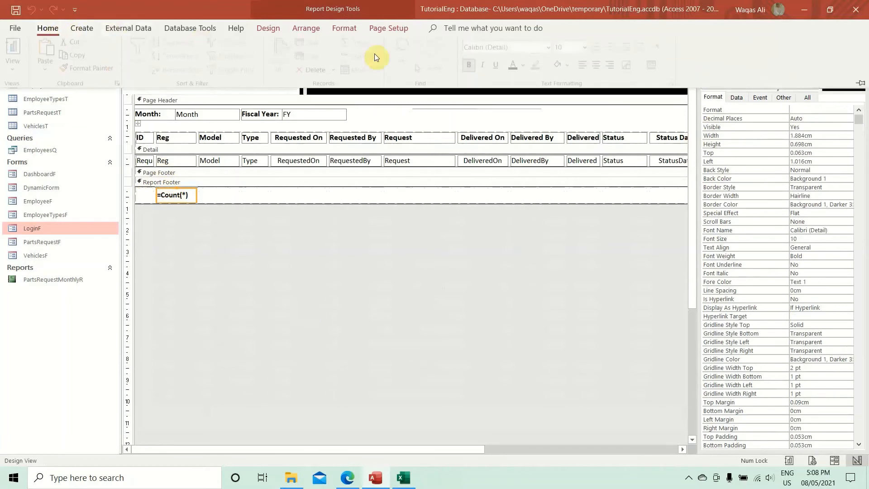
left_click(585, 67)
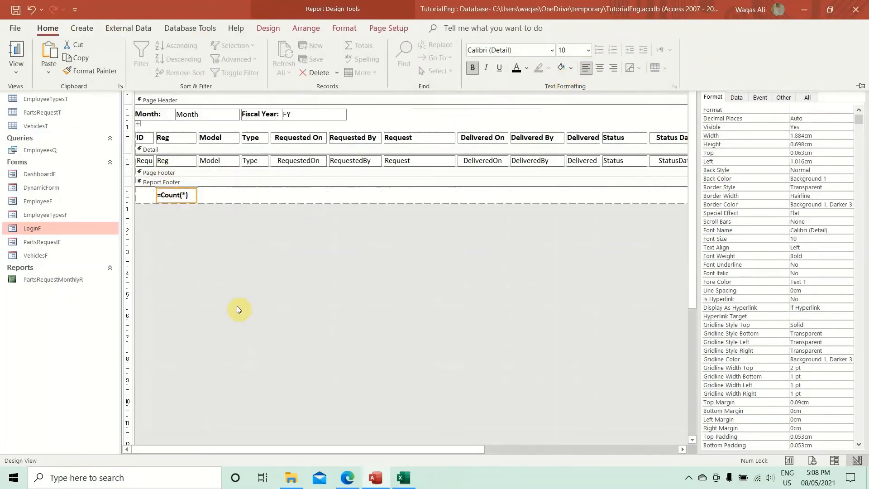
left_click(253, 284)
right_click(170, 46)
key("Escape")
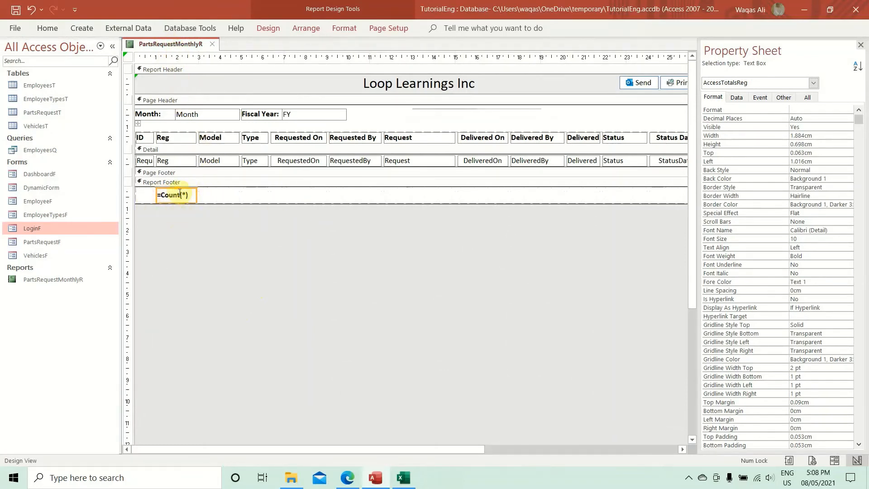
Step: Set the record count text box's Enabled property to No
left_click(737, 97)
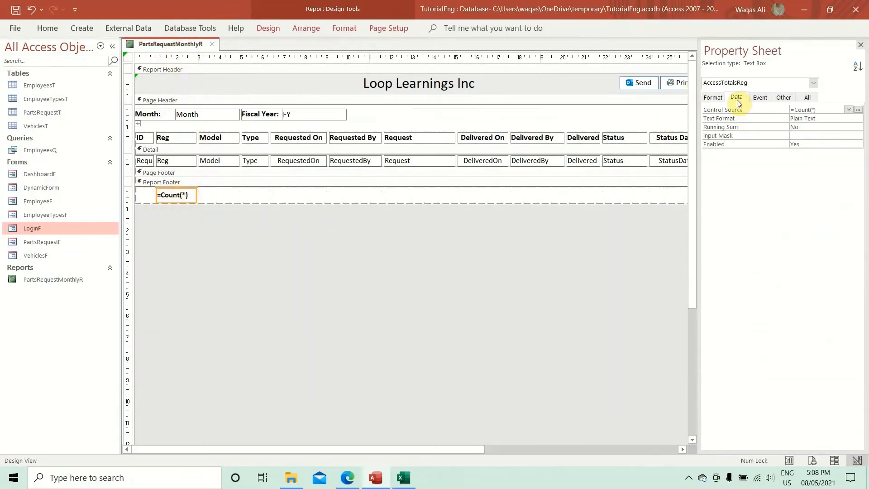
double_click(810, 144)
right_click(167, 49)
Step: Add a label reading "Rows of Records" to the Report Footer and make its text black
left_click(268, 28)
left_click(269, 28)
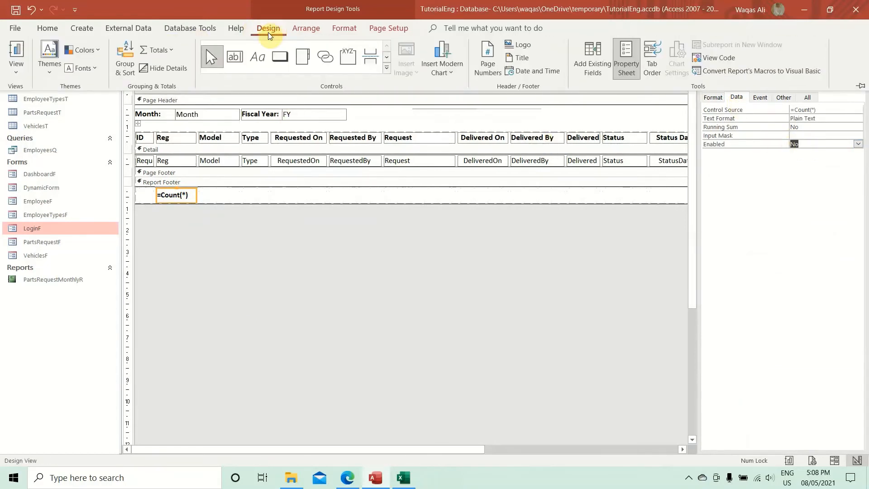
left_click(256, 58)
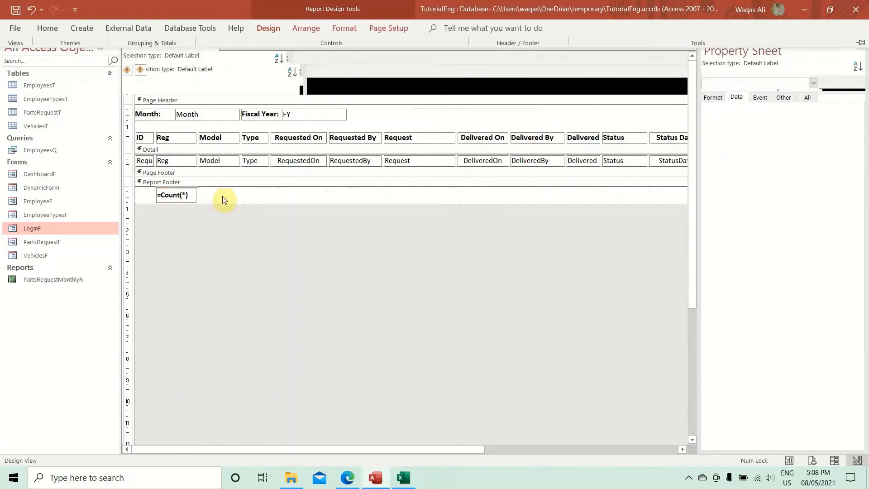
left_click(274, 193)
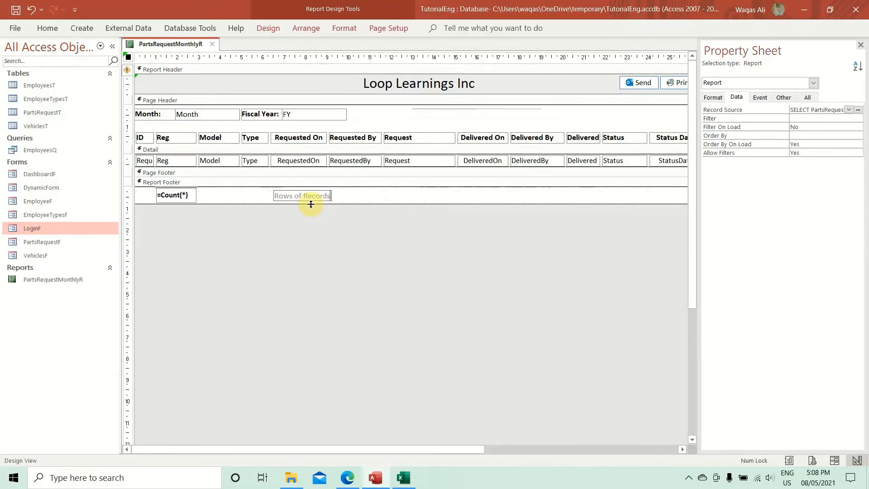
key("Return")
left_click(47, 28)
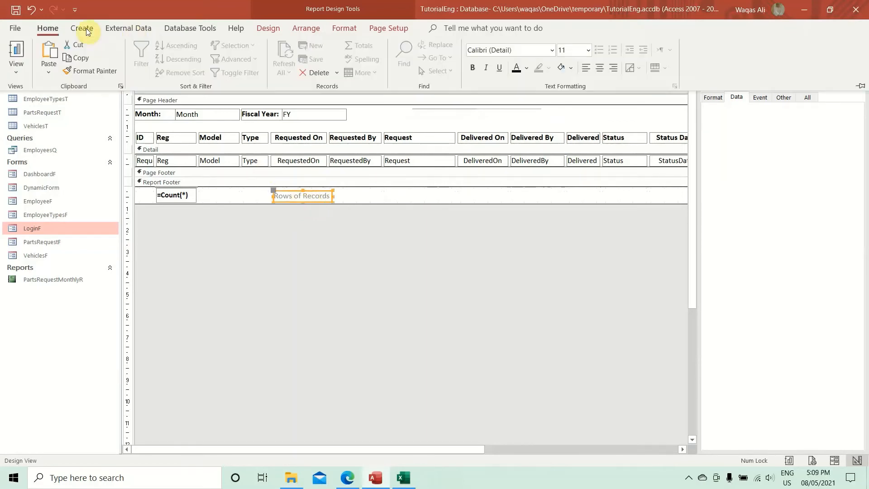
left_click(526, 68)
left_click(524, 114)
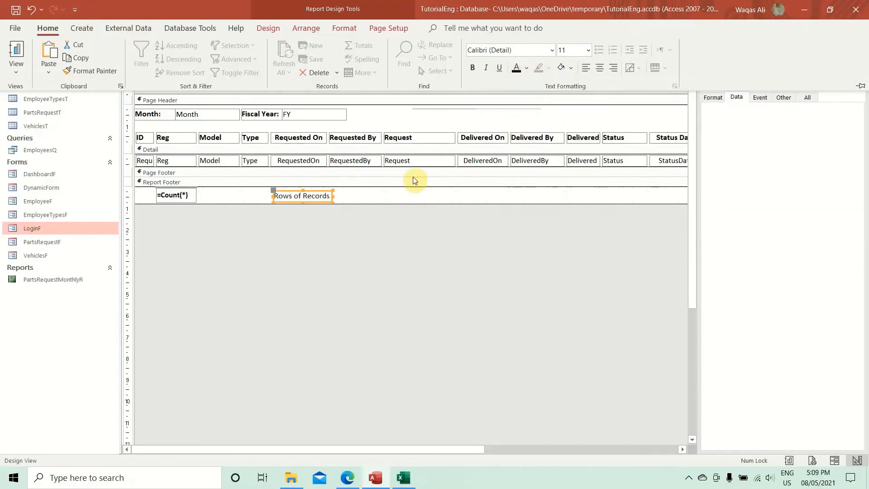
Step: Place the "Rows of Records" label in the cell beside the count and merge it with the adjacent empty cell
left_click(291, 195)
left_click_drag(279, 193, 208, 186)
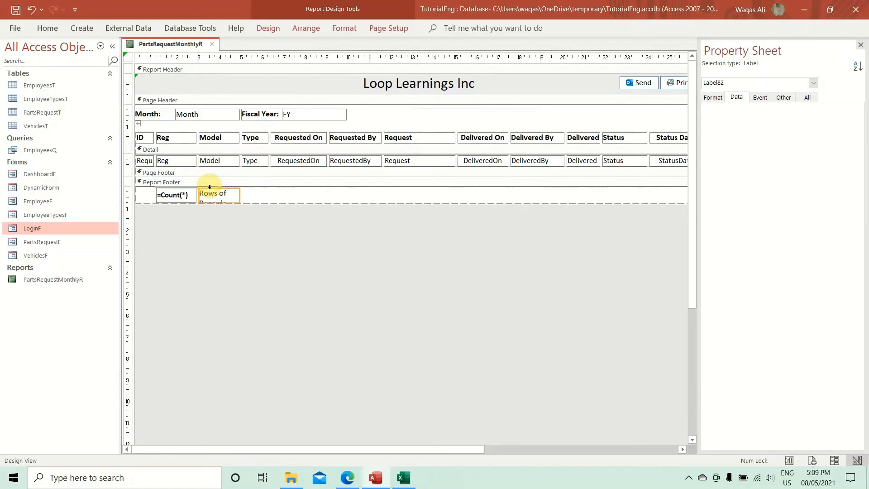
left_click(248, 198)
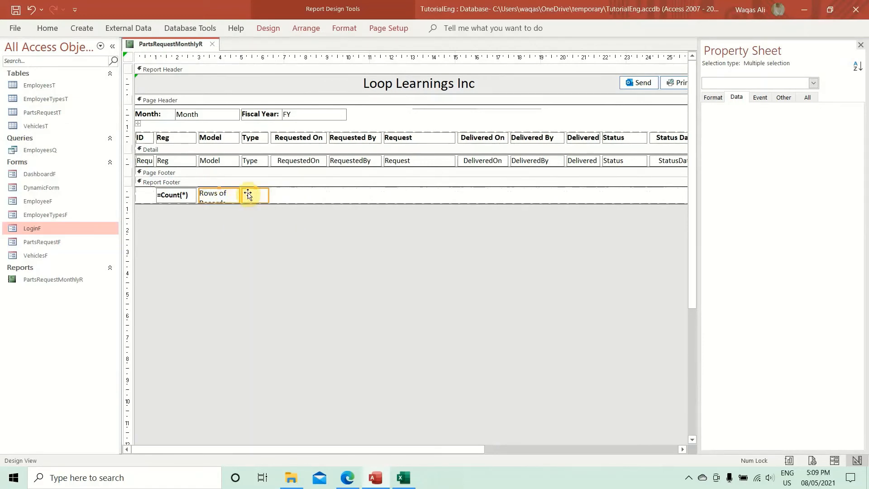
left_click(331, 28)
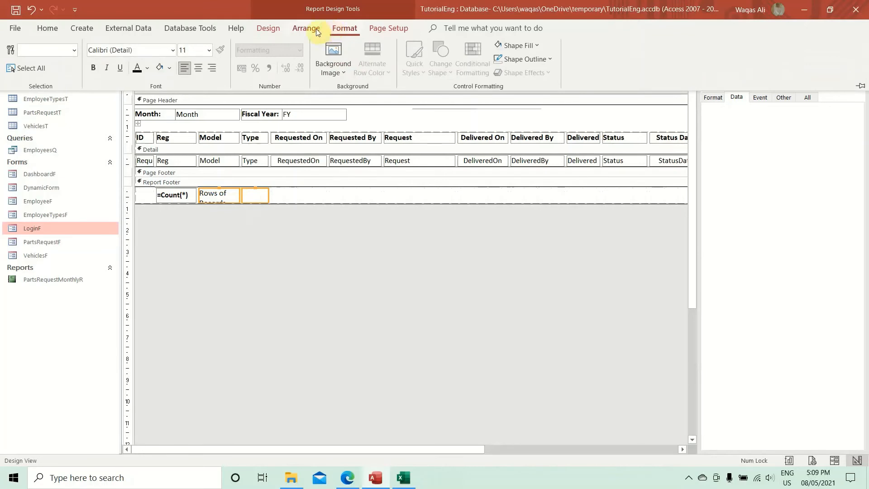
left_click(275, 28)
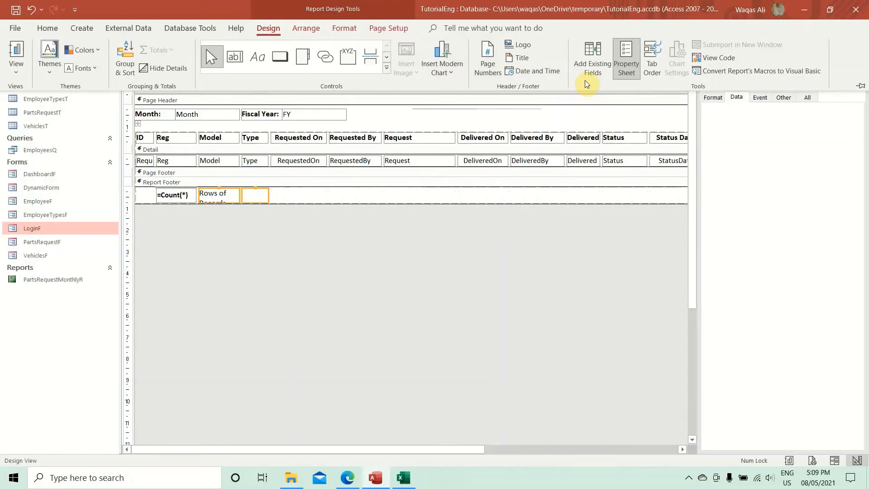
left_click(335, 25)
left_click(377, 23)
left_click(352, 29)
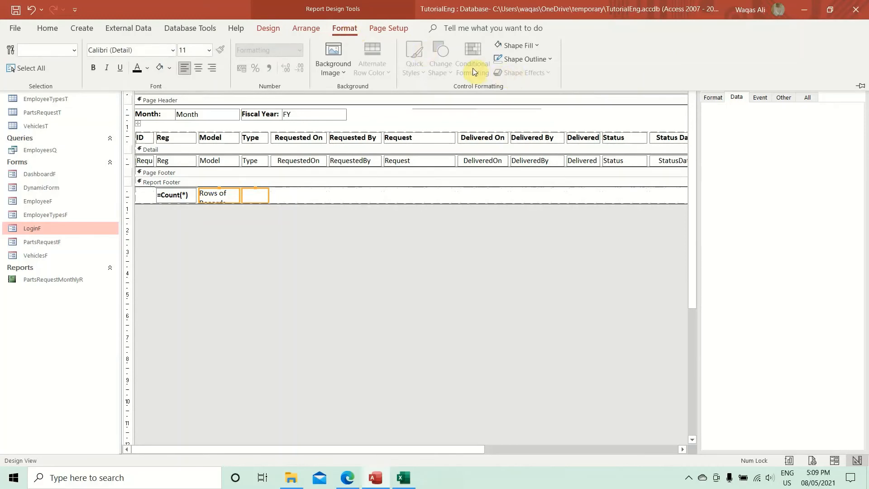
left_click(315, 29)
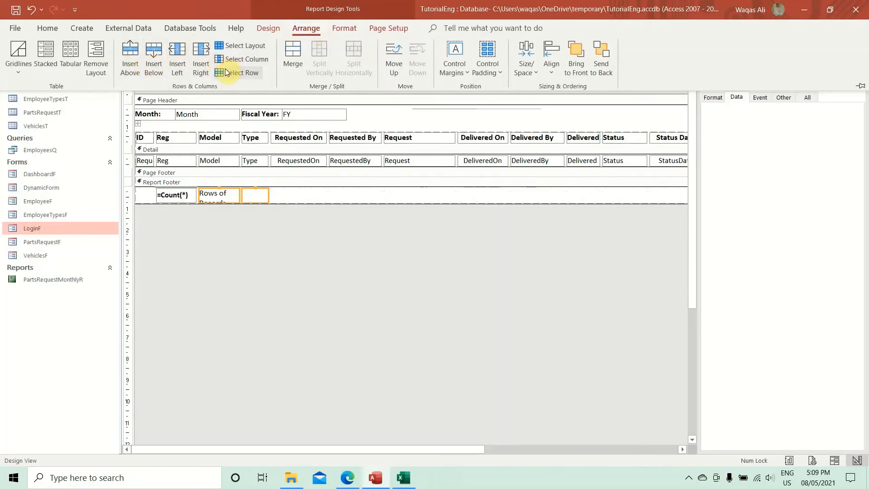
left_click(297, 48)
left_click(720, 177)
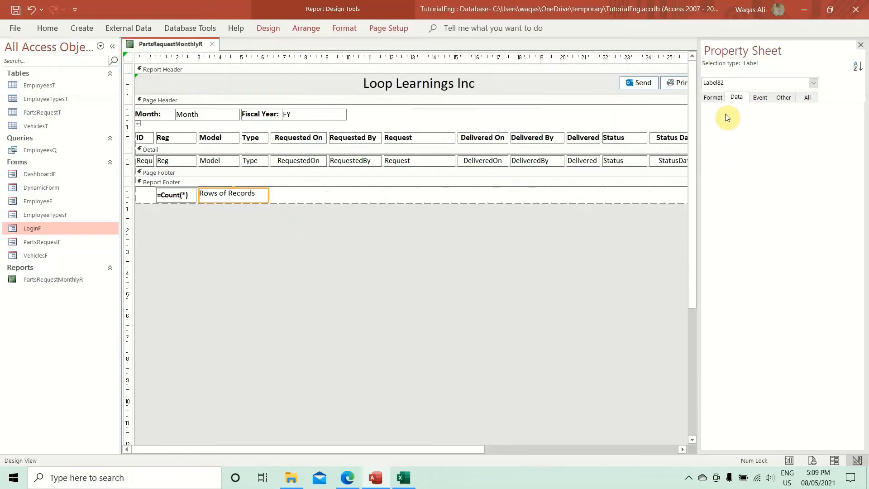
Step: Set the top margin of the "Rows of Records" label to 0.081 cm
left_click(713, 97)
left_click(734, 385)
type("0.081")
key("Return")
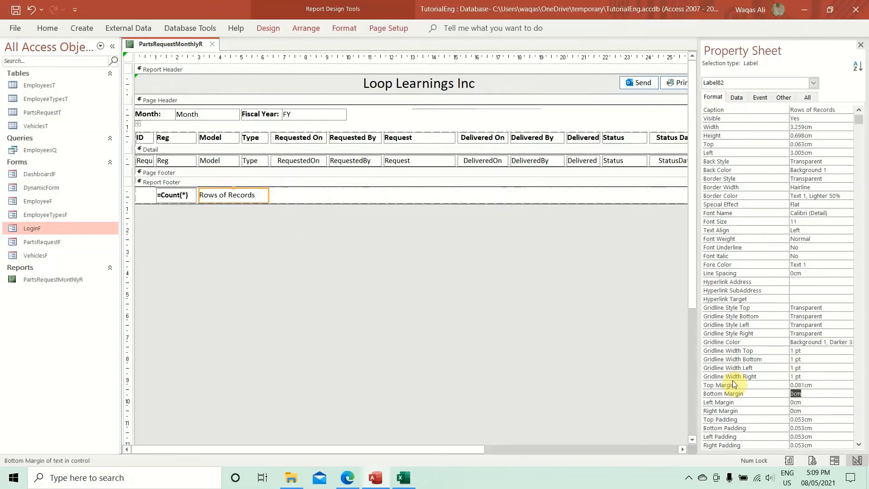
Step: Make the "Rows of Records" label in the Report Footer bold
left_click(273, 251)
left_click(248, 194)
left_click(55, 29)
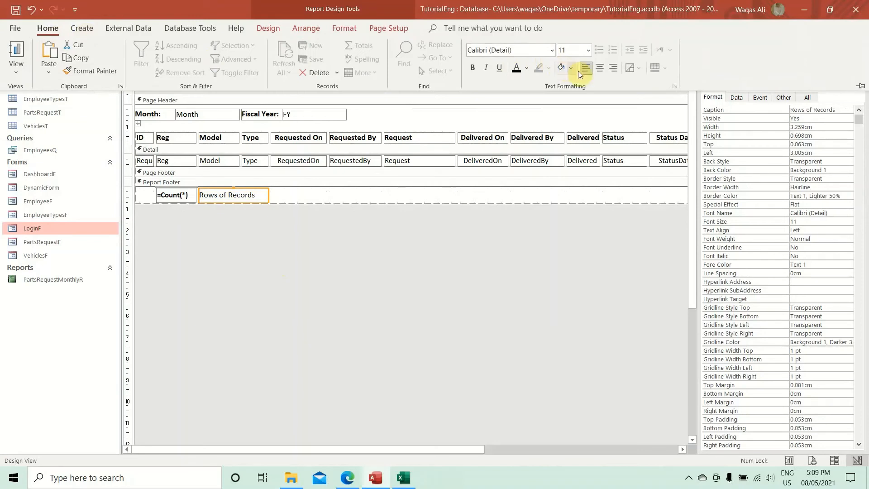
left_click(473, 68)
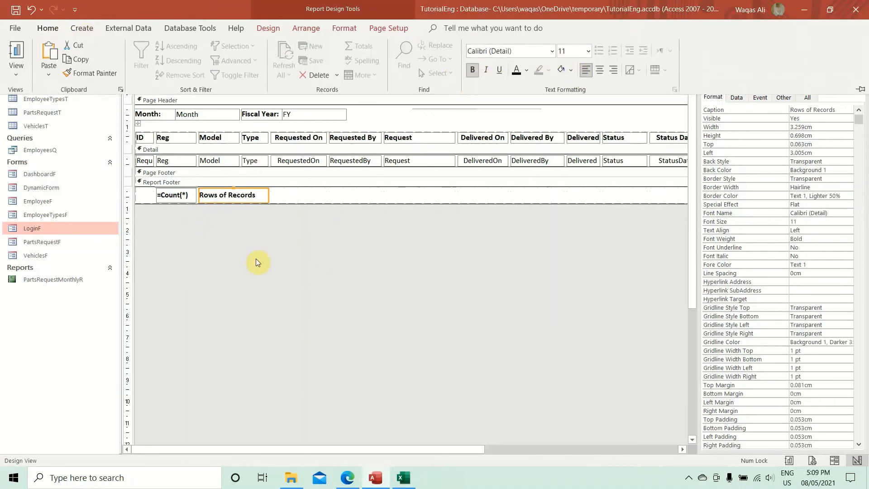
left_click(308, 271)
Step: Display the monthly report in Report View, examine its records through to the footer count, and close it
right_click(174, 43)
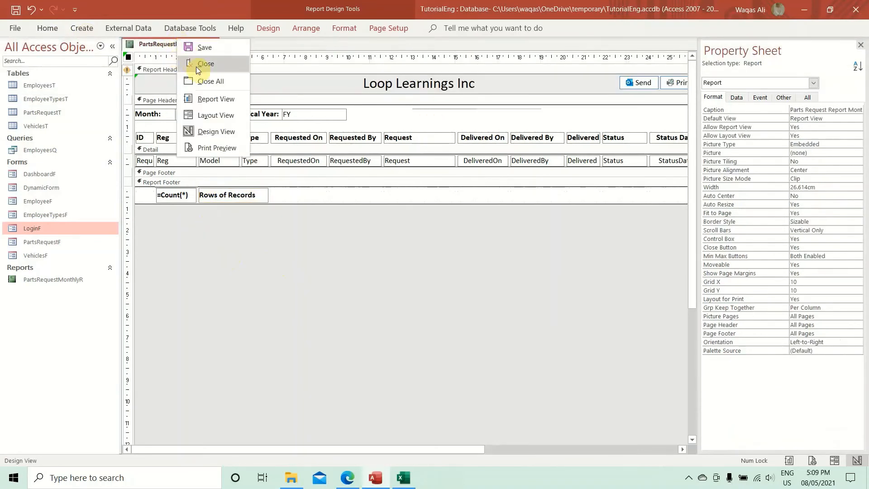
left_click(206, 98)
left_click_drag(715, 144, 707, 366)
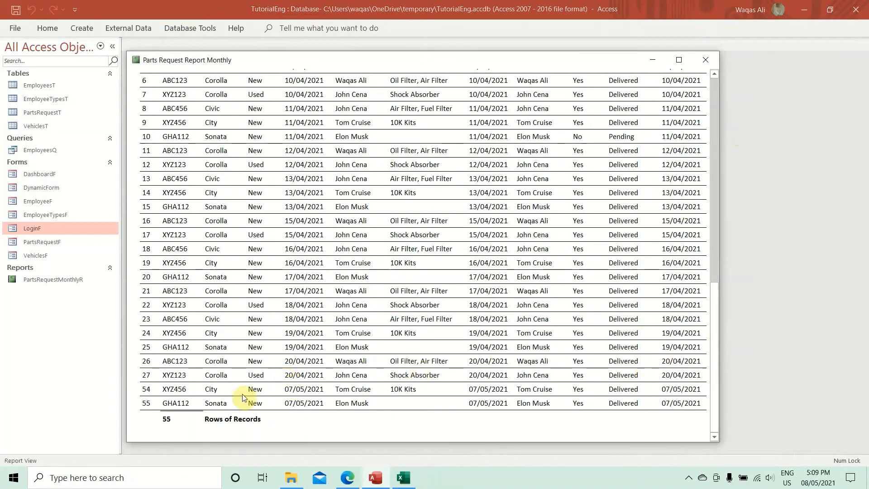
left_click(214, 417)
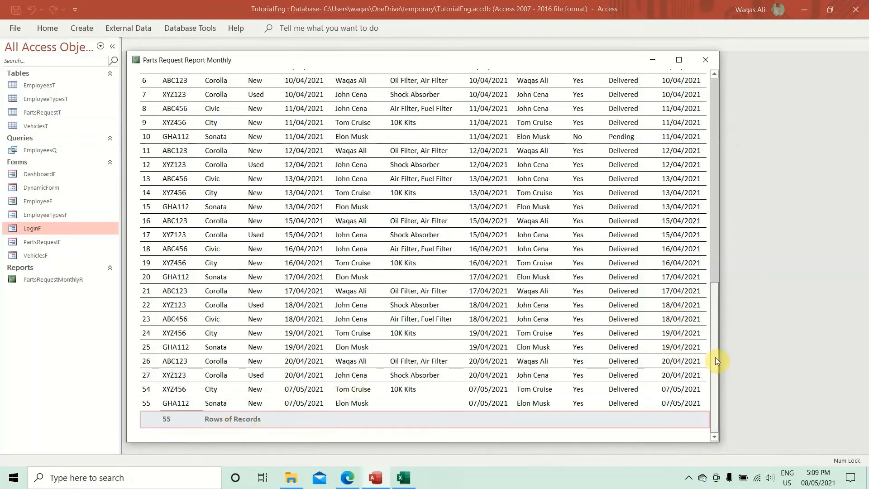
left_click_drag(715, 360, 712, 87)
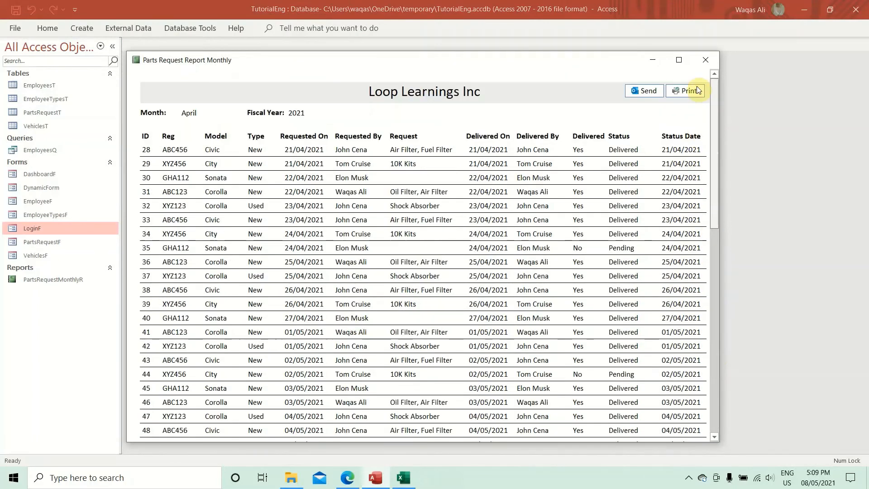
left_click(454, 240)
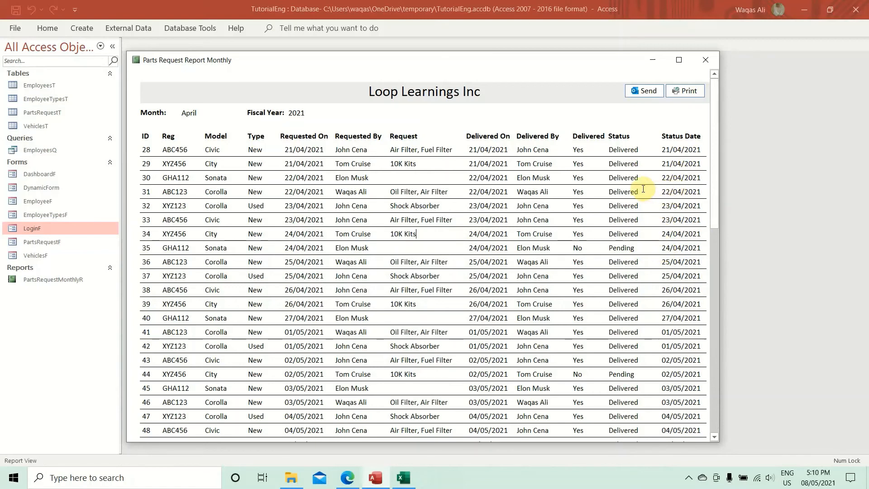
scroll(665, 190, "down", 15)
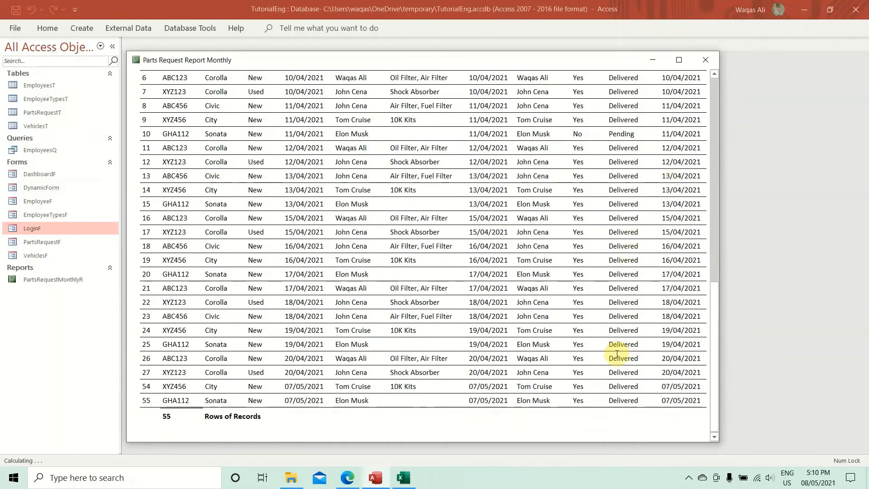
scroll(621, 333, "up", 4)
scroll(621, 333, "up", 10)
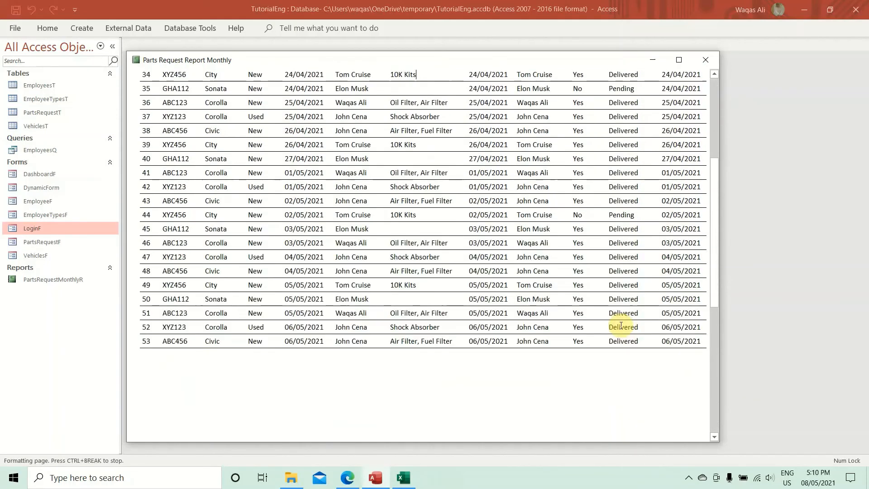
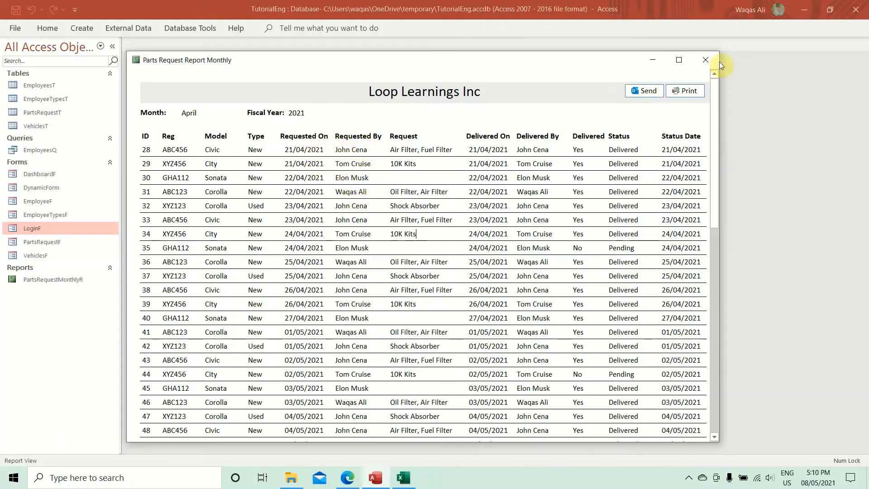
left_click(705, 61)
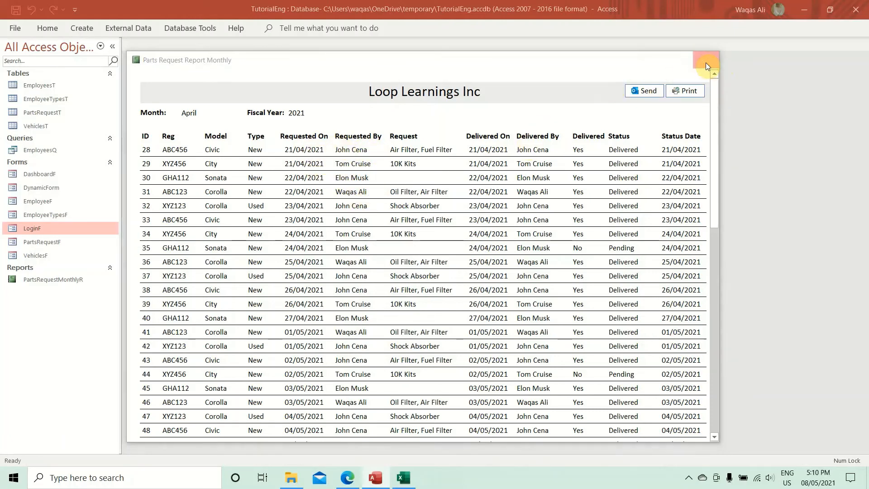
Step: Reopen the PartsRequestMonthlyR report from the list of database objects to check it, and close it again
left_click(50, 280)
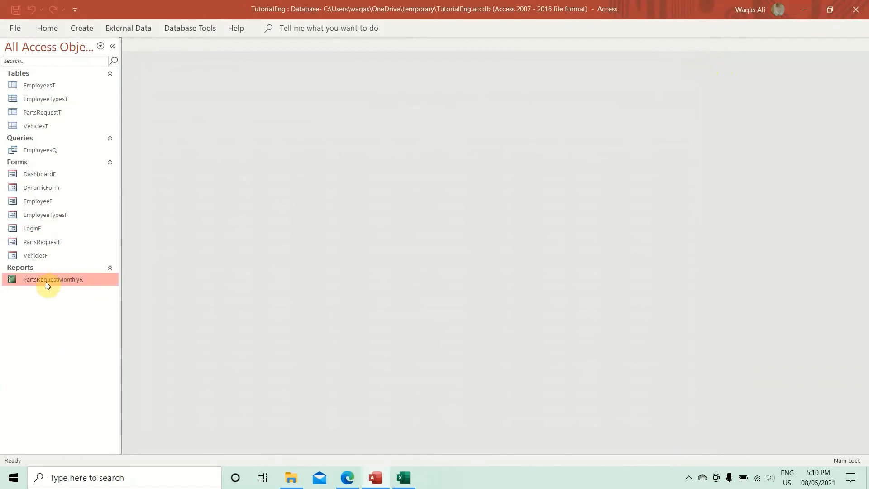
right_click(45, 280)
left_click(30, 281)
double_click(30, 281)
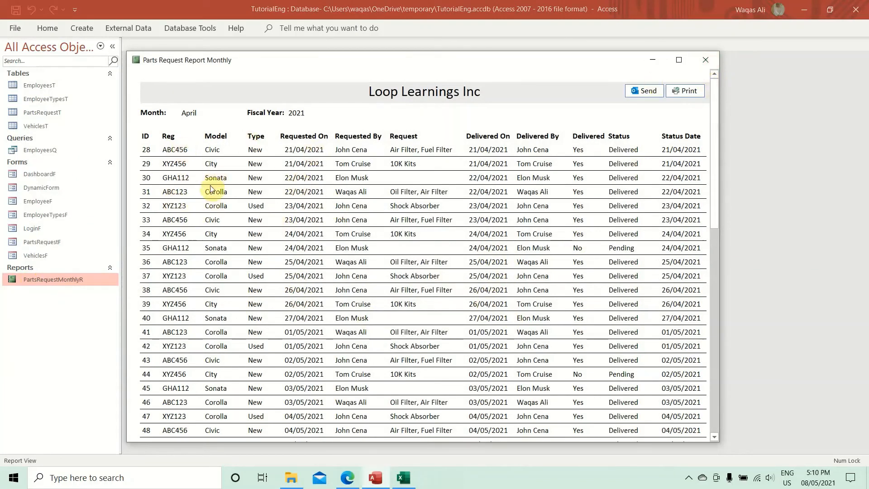
left_click(709, 61)
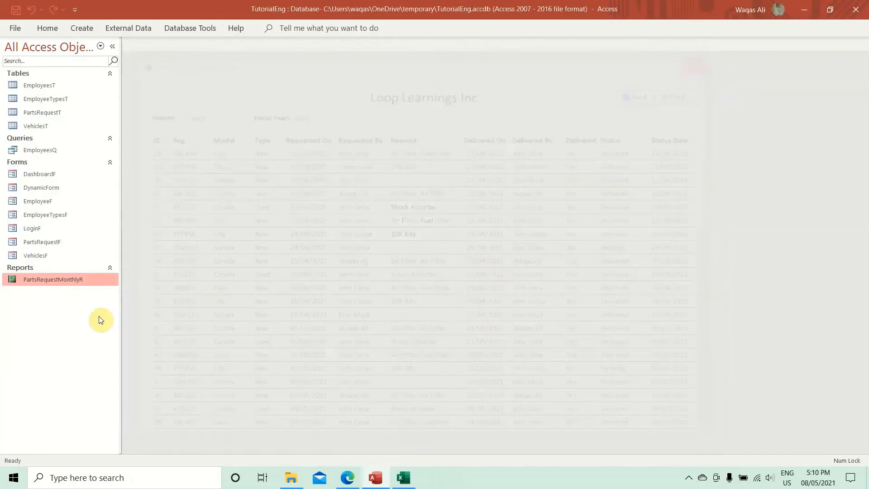
Step: Duplicate the PartsRequestMonthlyR report under the name PartsRequestAgentWiseR
right_click(55, 278)
left_click(89, 199)
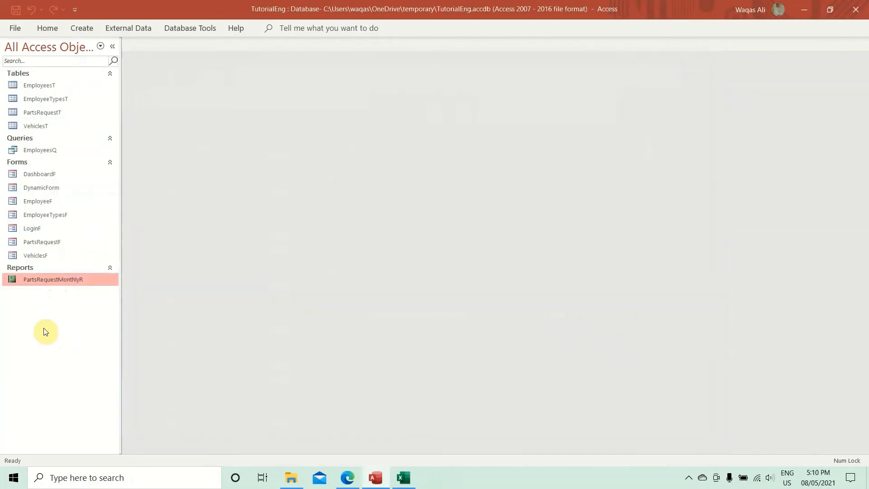
right_click(42, 330)
left_click(86, 401)
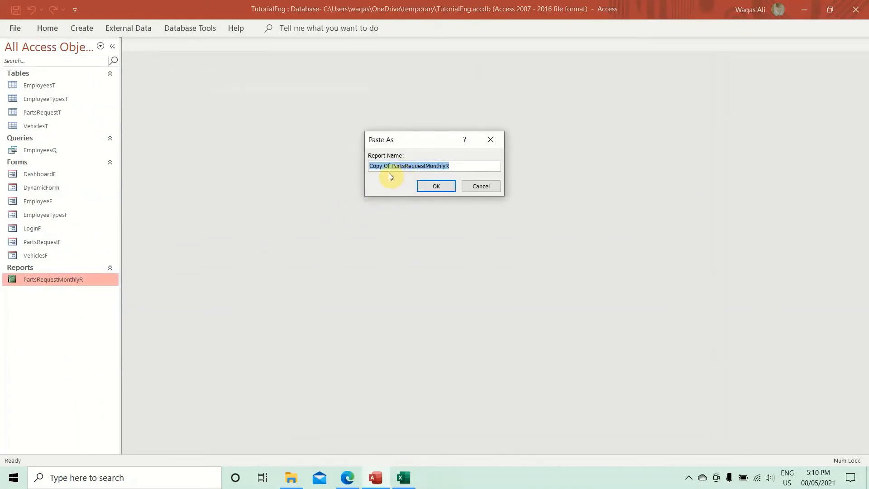
type("Par")
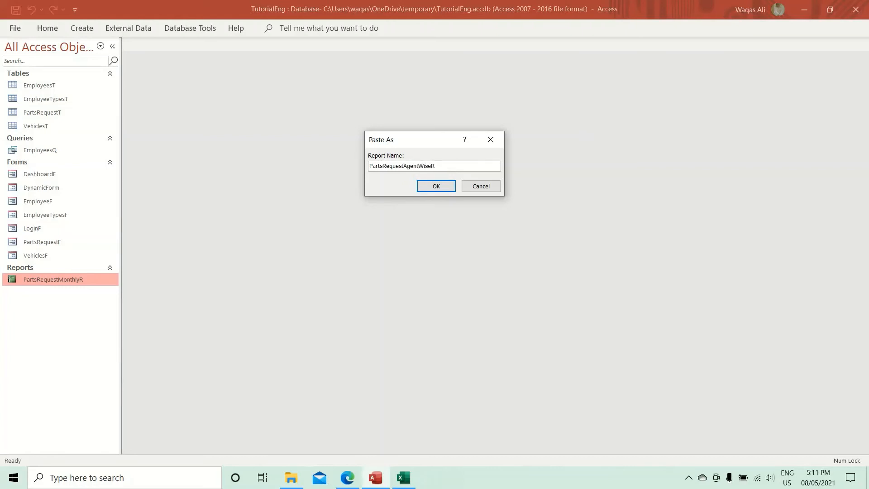
key("Return")
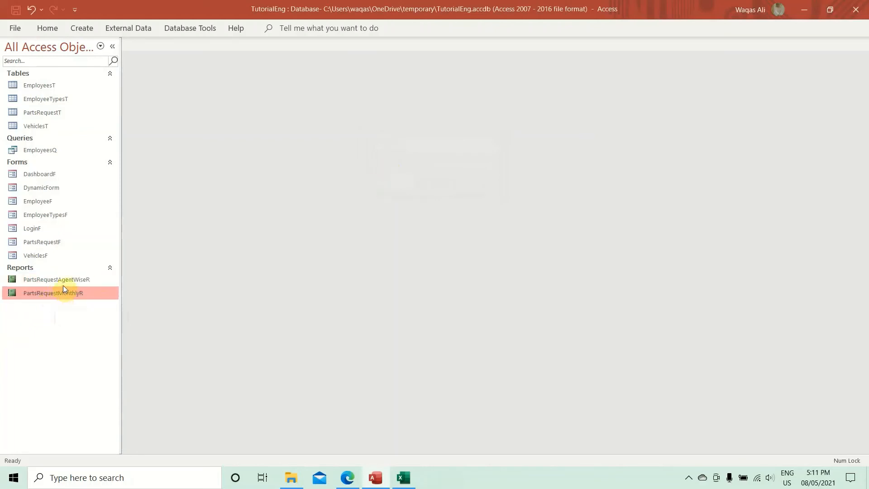
Step: Open PartsRequestAgentWiseR in Design View, hide its property sheet, and widen the report to about 29.5 cm
left_click(63, 283)
right_click(65, 280)
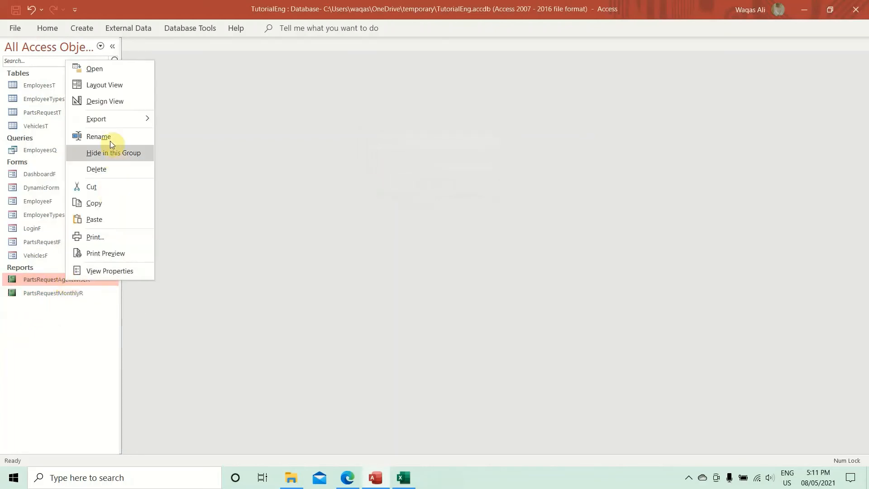
left_click(97, 99)
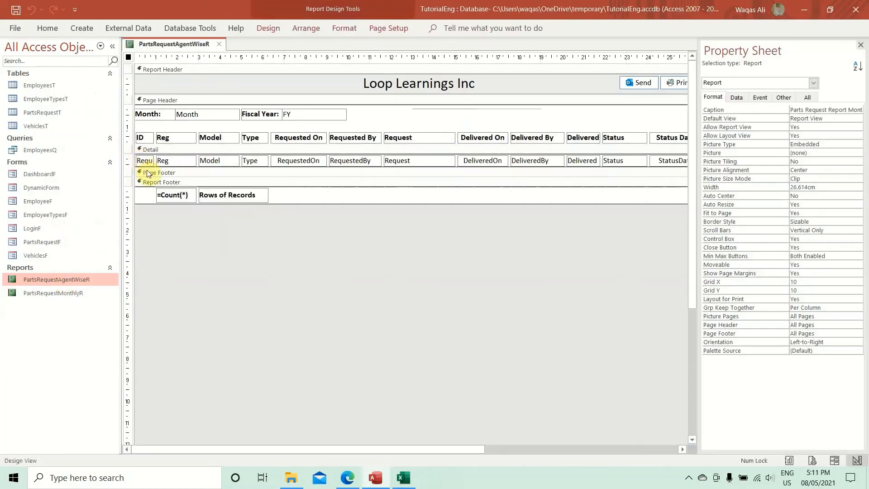
left_click(861, 45)
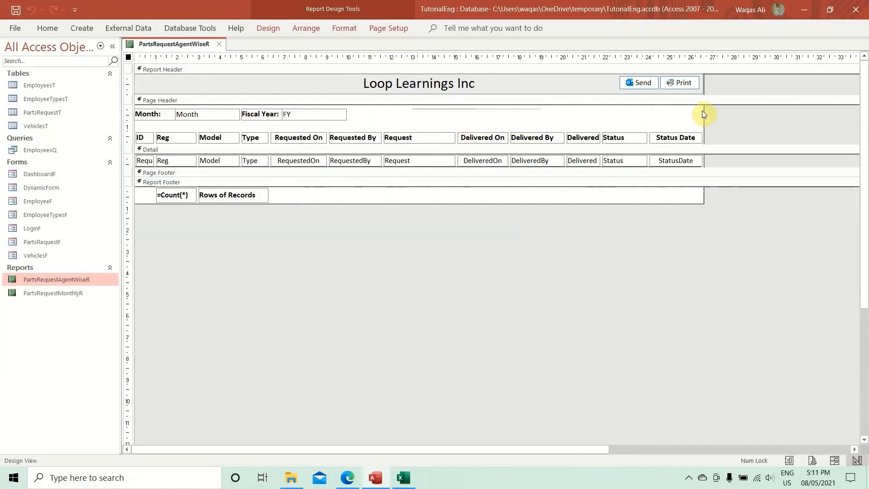
left_click_drag(704, 113, 768, 111)
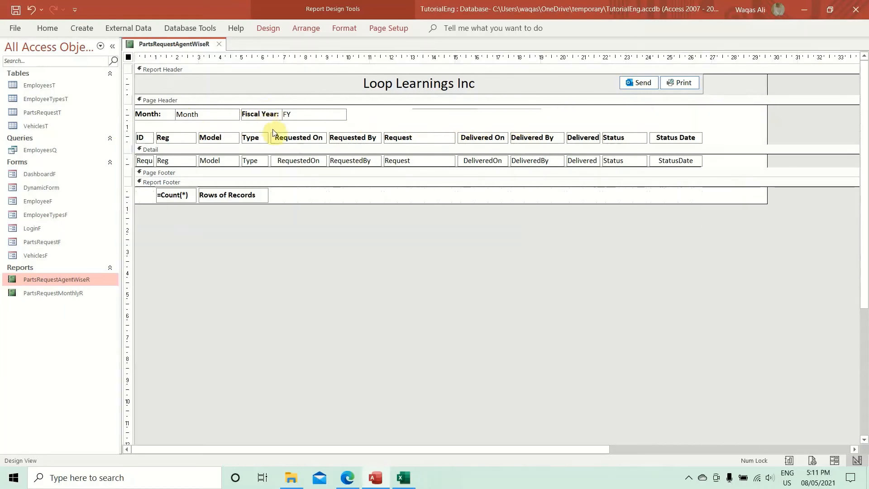
Step: Move the Month text box into the Detail section after StatusDate and its label into the column heading row after Status Date
left_click(363, 120)
left_click_drag(289, 115, 353, 114)
left_click(187, 119)
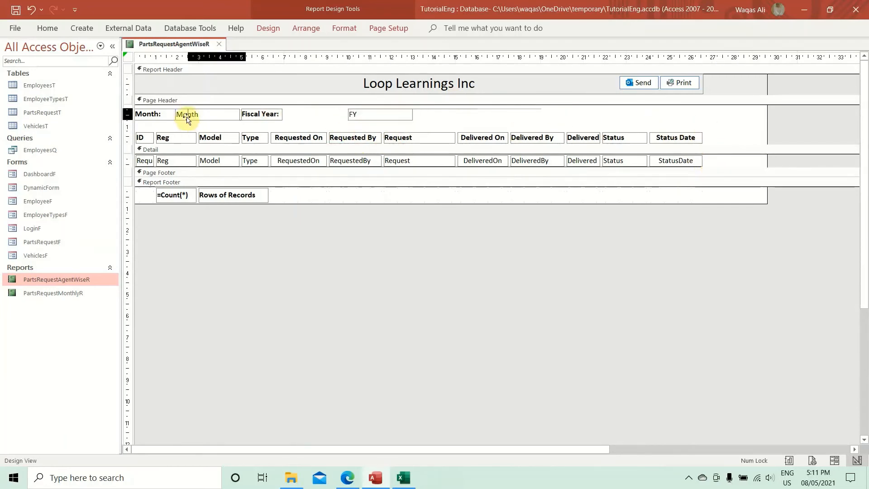
left_click(713, 166)
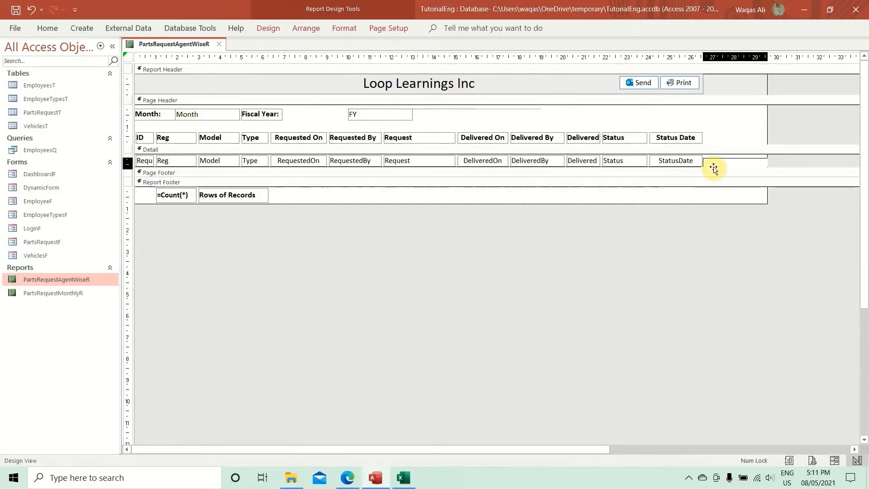
mouse_move(704, 164)
left_mouse_down()
mouse_move(694, 165)
mouse_move(705, 163)
left_mouse_up()
left_click_drag(147, 116, 714, 134)
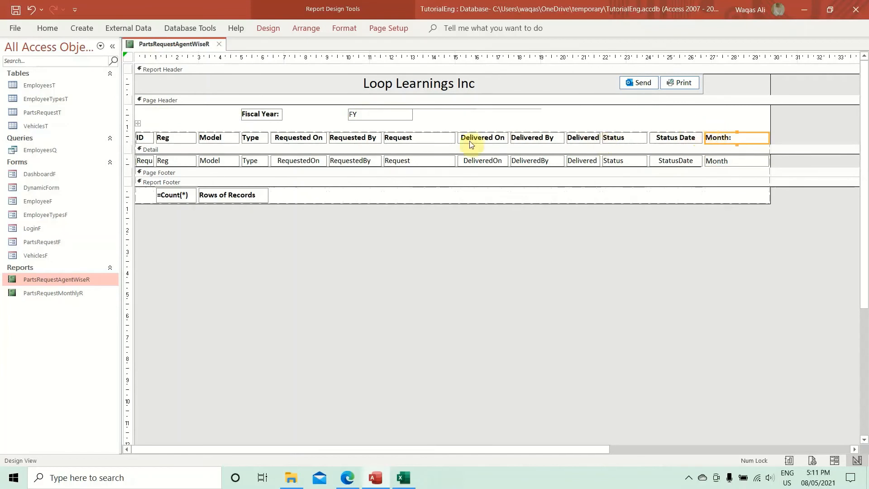
Step: Move the FY text box into the Detail section after Month and the Fiscal Year label into the heading row above it
left_click_drag(366, 119, 770, 158)
left_click(263, 116)
left_click_drag(263, 115, 803, 137)
Step: Remove the trailing colons from the Fiscal Year and Month column headings
left_click(815, 137)
key("BackSpace")
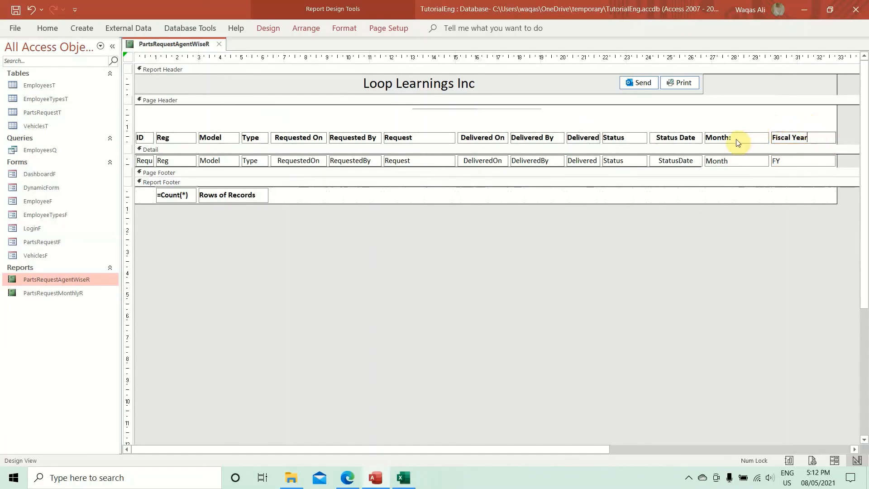
left_click(739, 142)
key("BackSpace")
Step: Narrow the Month and Fiscal Year columns to about 1.8 cm each
left_click(746, 122)
left_click_drag(746, 122, 746, 181)
left_click(770, 161)
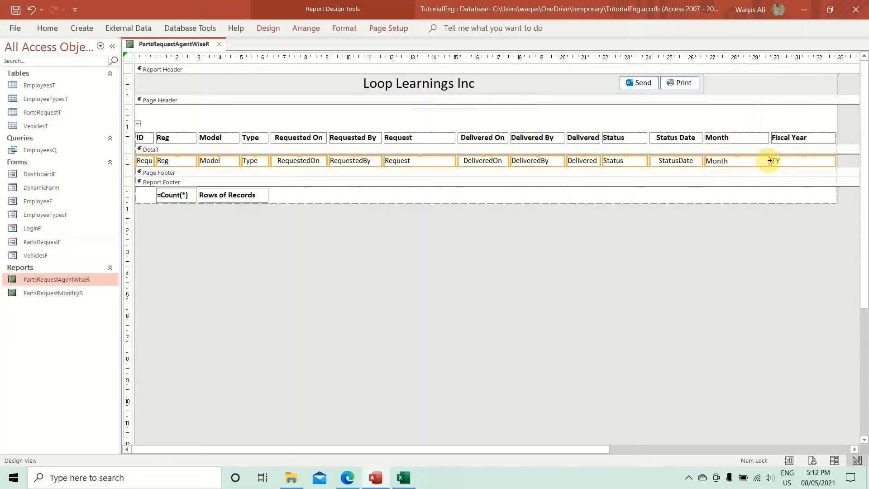
left_click(748, 227)
left_click_drag(749, 130, 742, 161)
left_click(803, 136)
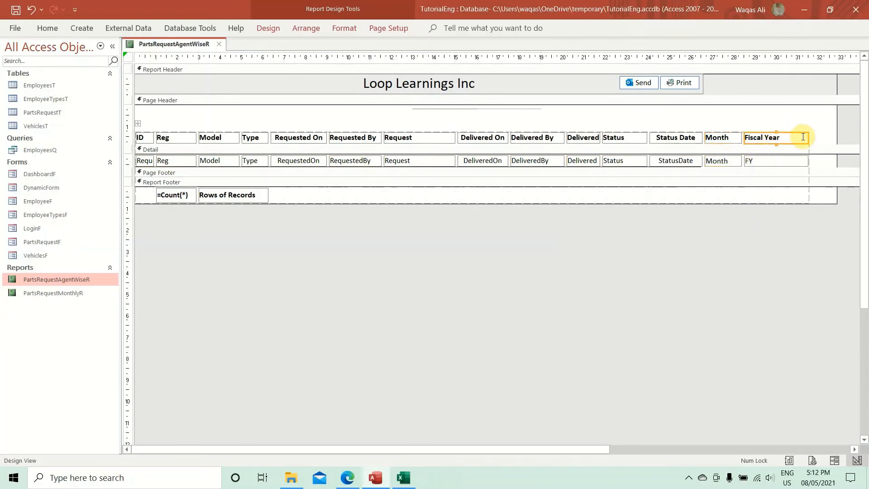
left_click_drag(803, 137, 782, 137)
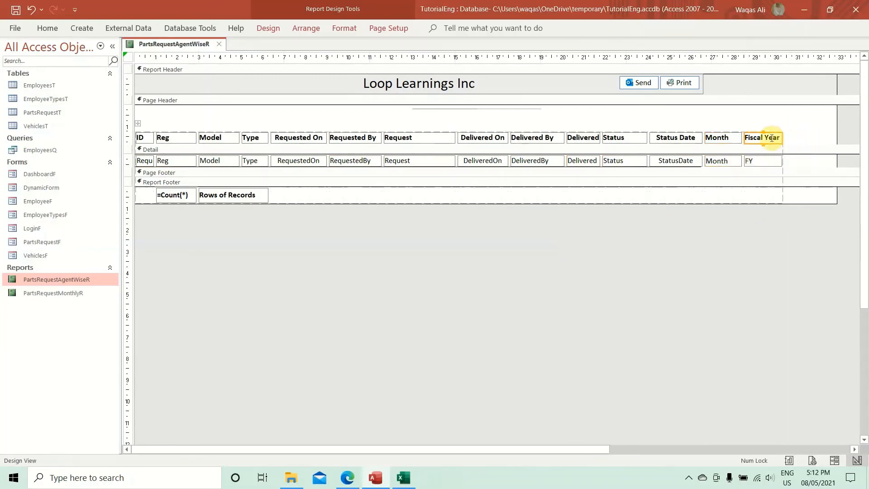
Step: Select the two collapsed text boxes in the Page Header and enlarge their height to about 0.6 cm
left_click(416, 109)
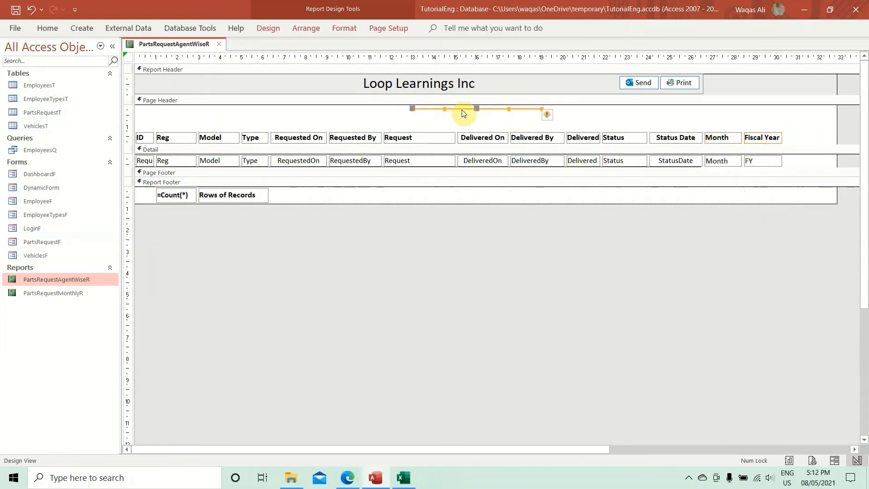
mouse_move(540, 116)
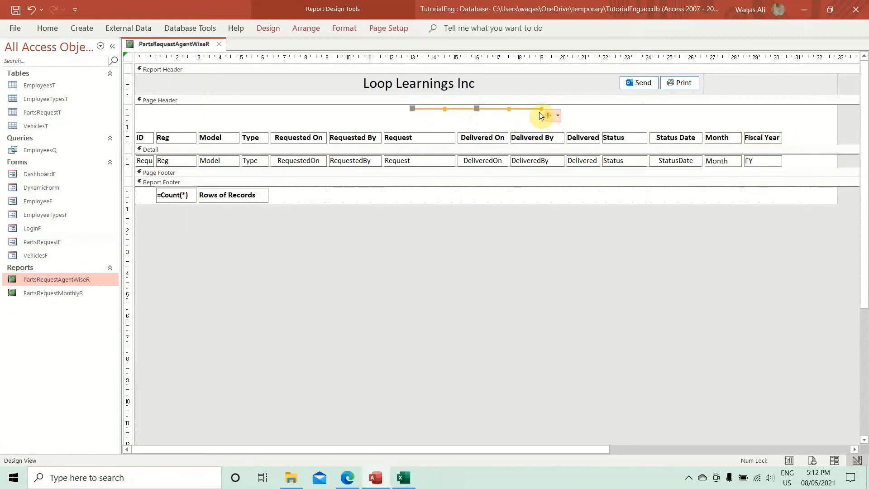
left_click_drag(509, 109, 509, 121)
left_click(630, 109)
left_click(435, 111)
left_click(431, 110)
Step: Move one M text box from the Page Header into the Detail row after FY and the other into the heading row after Fiscal Year
left_click(509, 113)
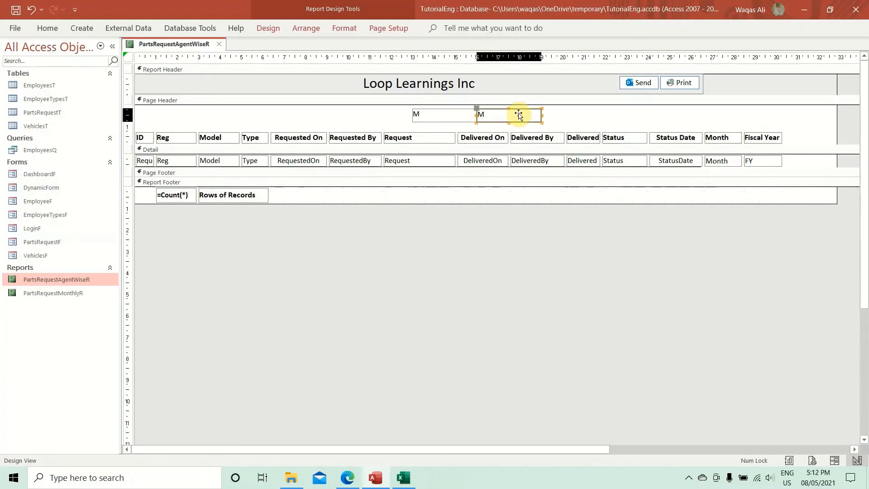
left_click(812, 159)
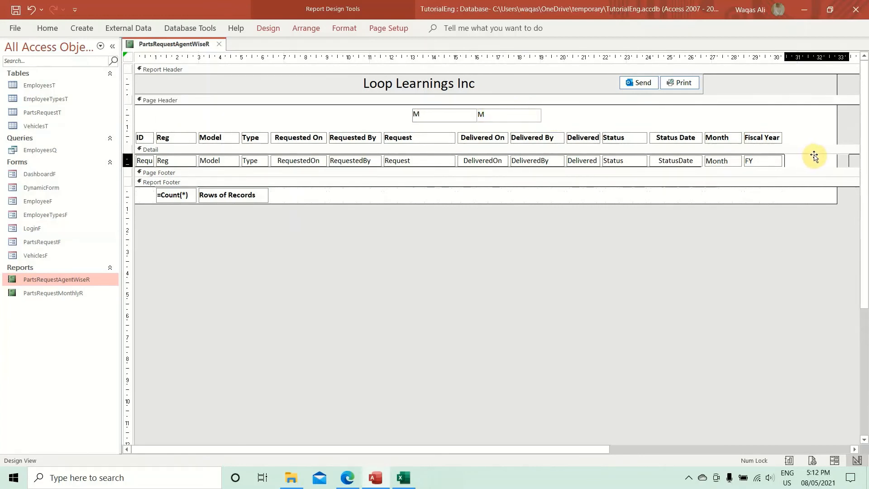
left_click_drag(811, 160, 811, 157)
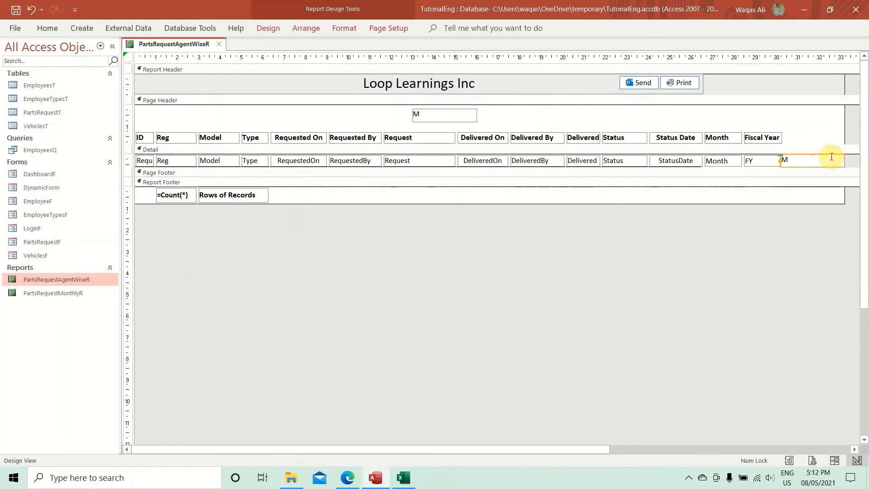
left_click_drag(854, 167, 854, 175)
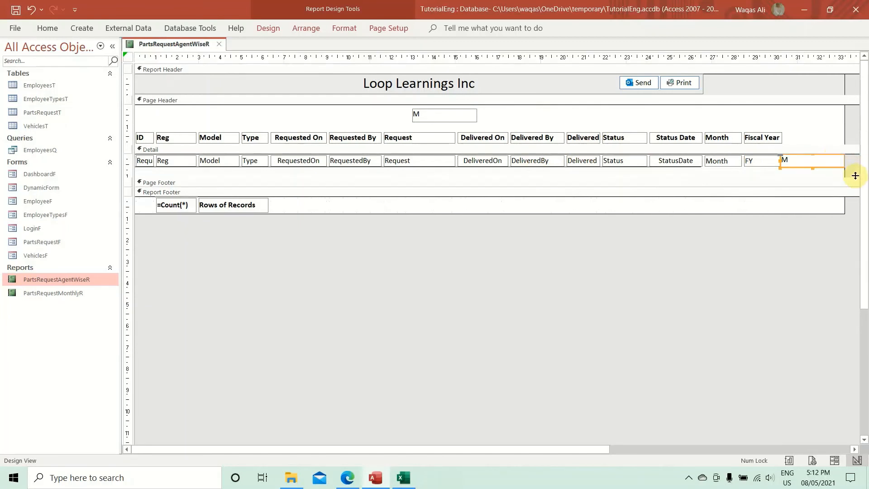
left_click(826, 165)
left_click_drag(826, 168, 778, 164)
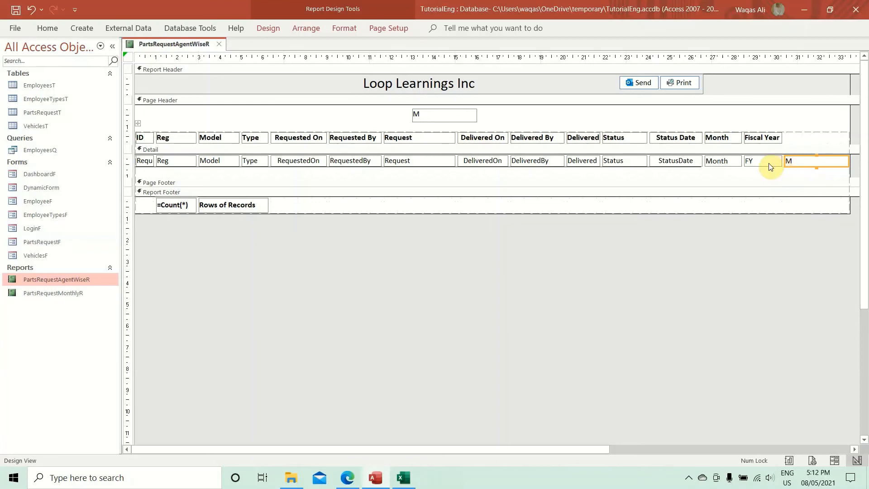
left_click_drag(425, 118, 796, 138)
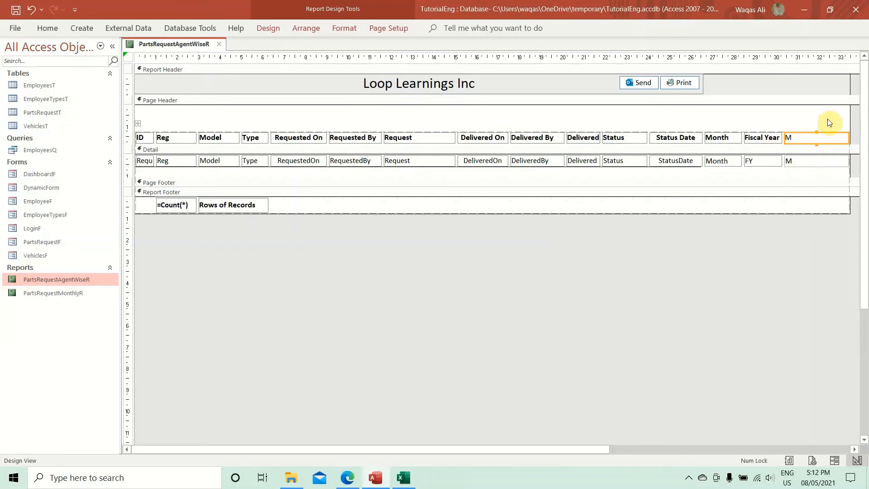
Step: Select both M text boxes at the end of the columns and set their width to 0 cm
left_click(838, 162, "shift")
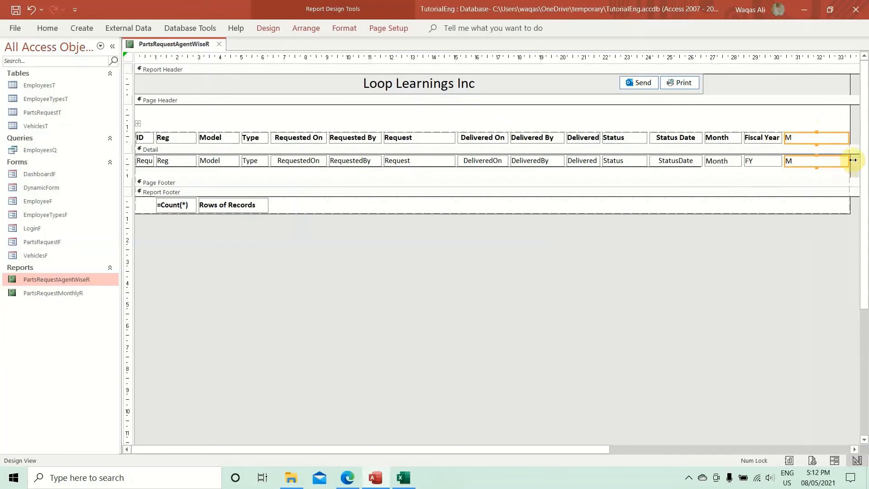
left_click(261, 30)
left_click(627, 56)
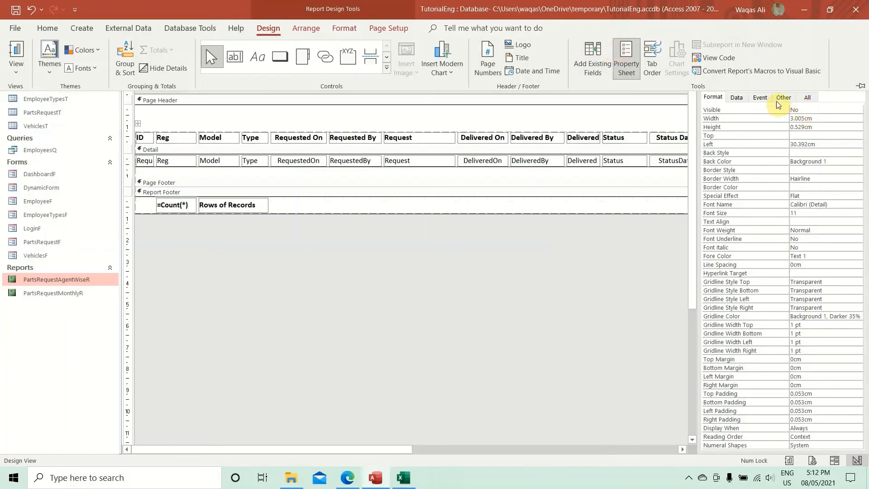
left_click(815, 110)
left_click_drag(782, 112, 737, 111)
type("0")
key("Return")
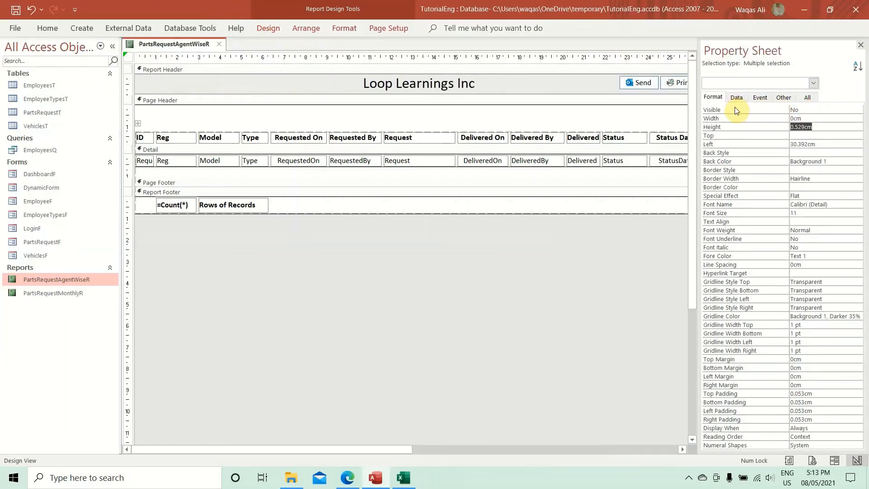
left_click(860, 44)
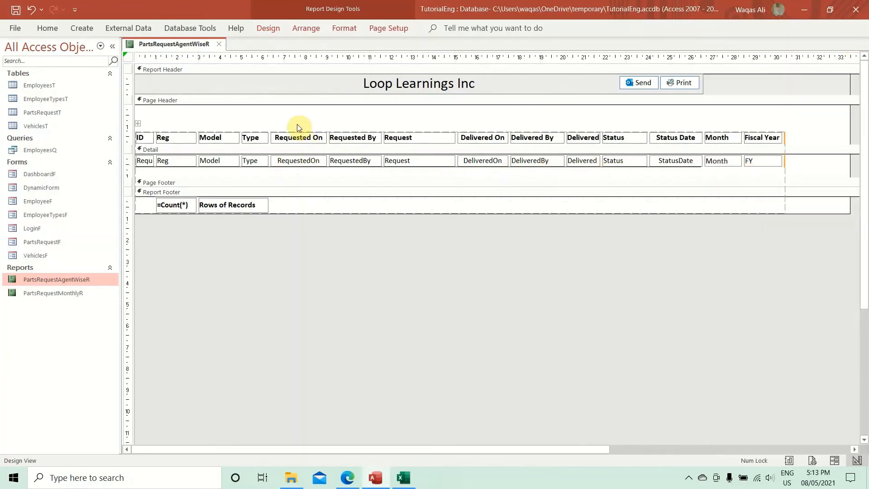
Step: Take the Requested By label and its text box out of the tabular layout and place them side by side above the column headings
left_click_drag(298, 126, 357, 163)
left_click(370, 120)
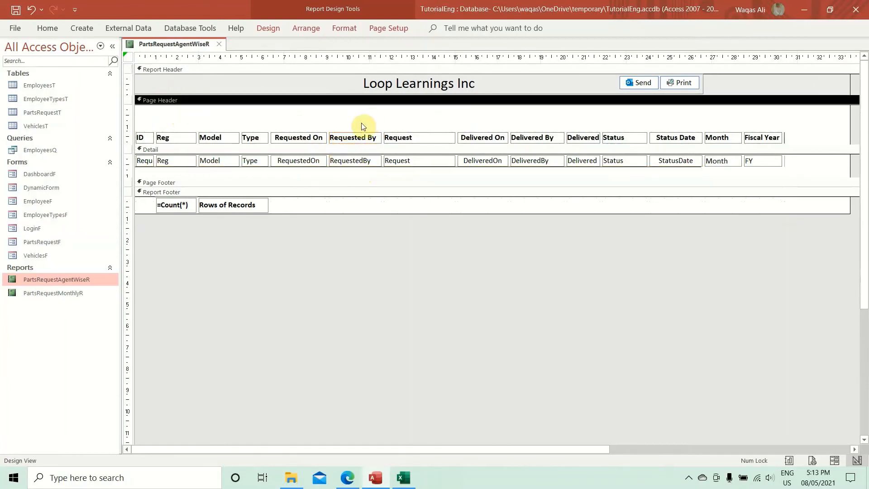
left_click(360, 161)
right_click(360, 159)
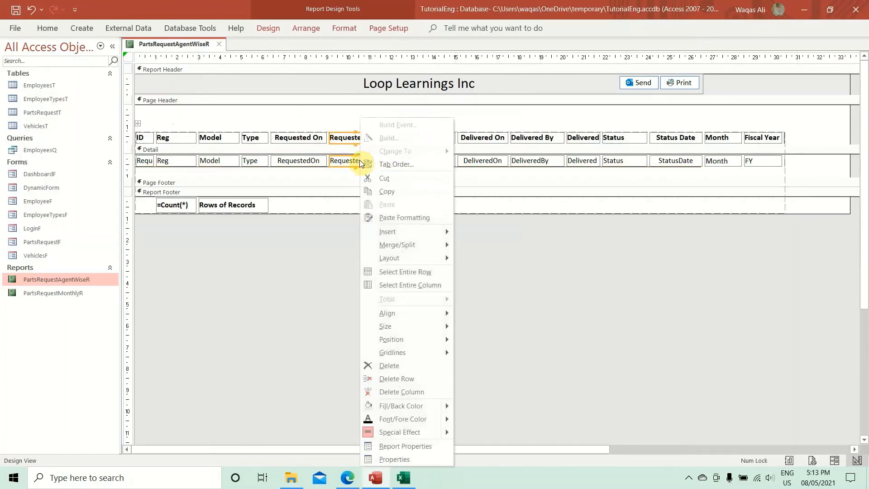
mouse_move(416, 258)
left_click(501, 287)
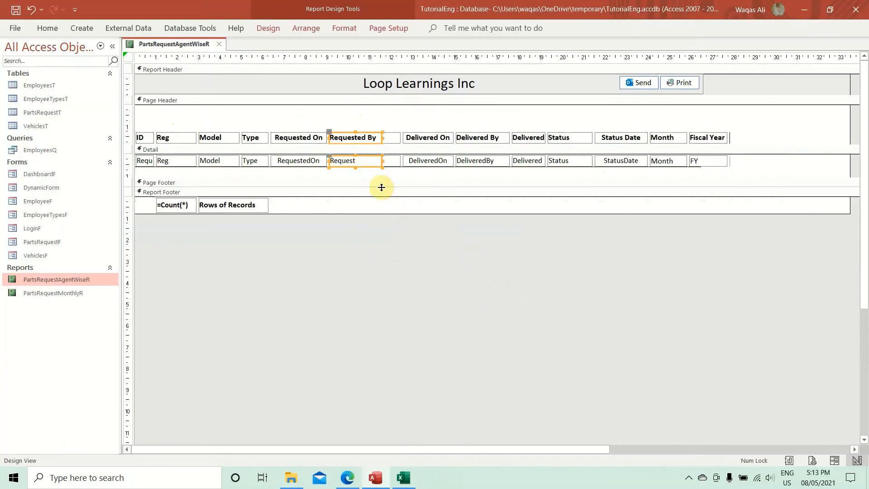
left_click_drag(349, 165, 164, 113)
left_click_drag(790, 162, 228, 115)
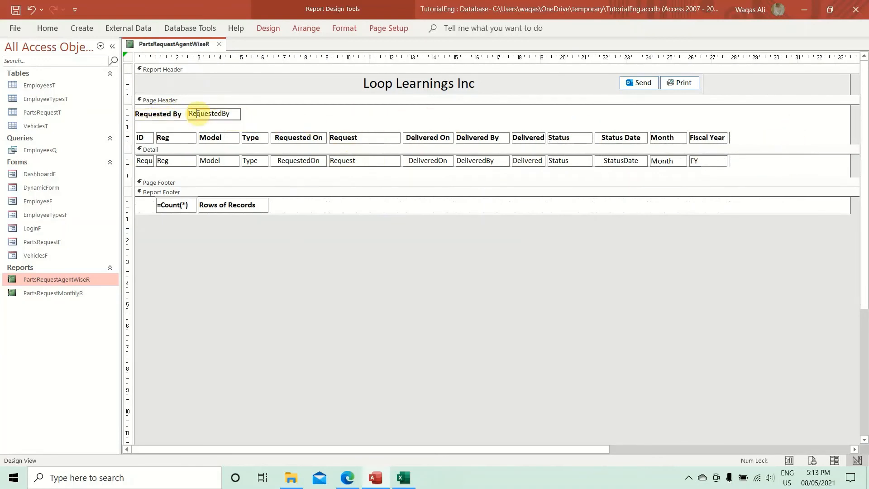
Step: Add a trailing colon to the Requested By label in the Page Header
left_click(185, 115)
left_click(185, 115)
type(":")
key("Return")
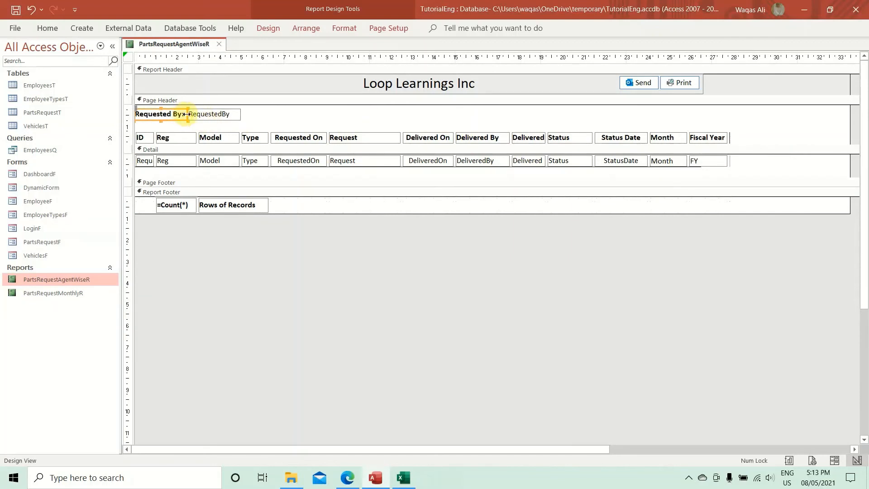
Step: Widen the RequestedBy text box to about 9 cm and shrink the Detail section to the height of its row
left_click_drag(185, 113, 376, 115)
left_click(199, 116)
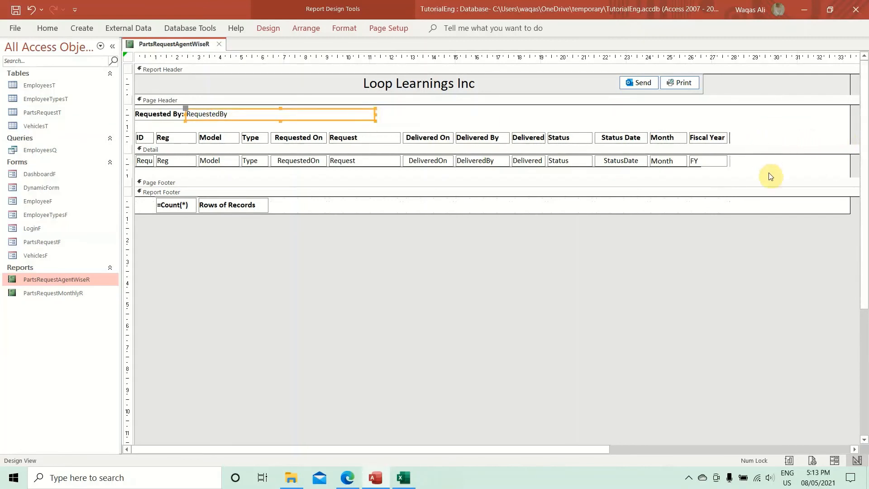
left_click_drag(769, 180, 763, 143)
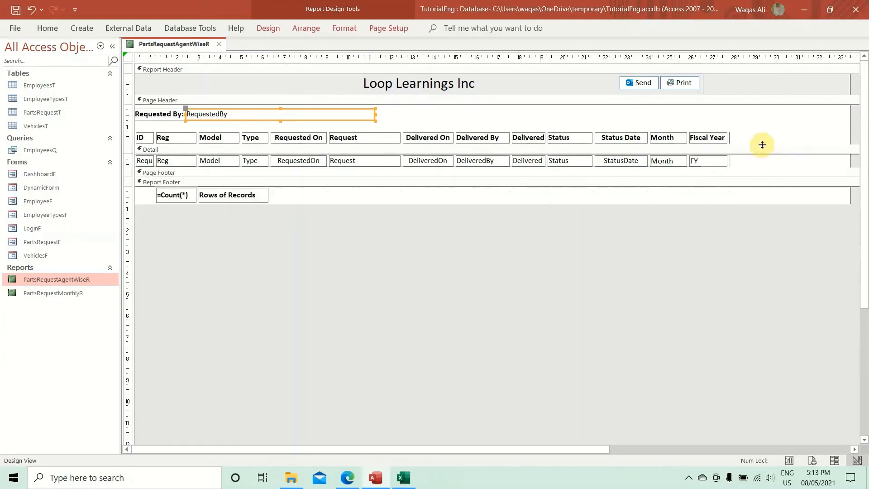
Step: Add the RequestedByID field from PartsRequestT to the report's record source query, then save and close the query
left_click(128, 57)
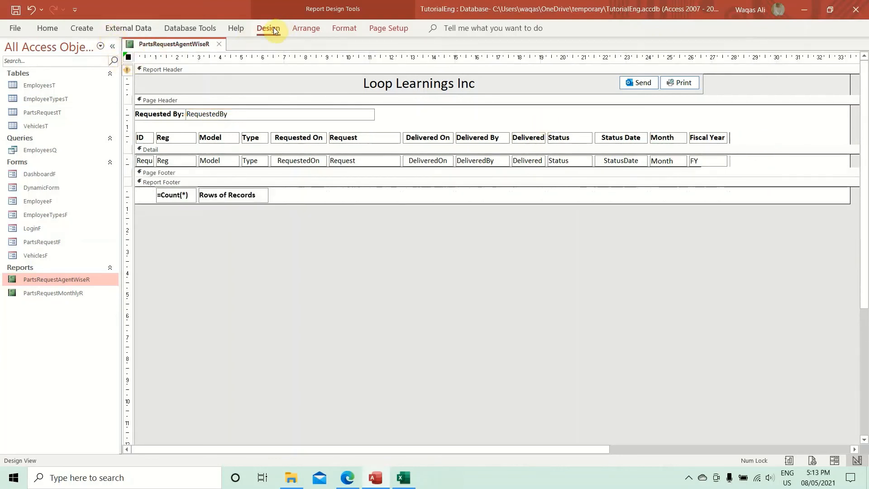
left_click(274, 28)
left_click(626, 59)
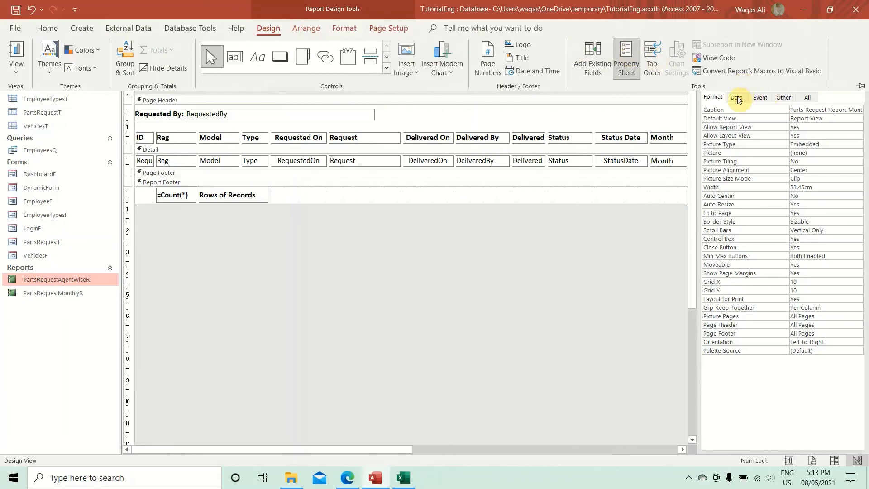
left_click(737, 98)
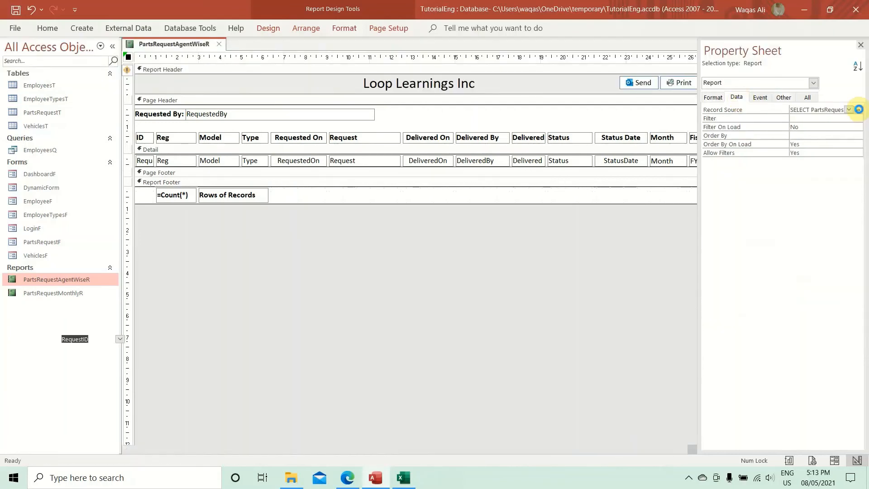
left_click(859, 110)
left_click(725, 99)
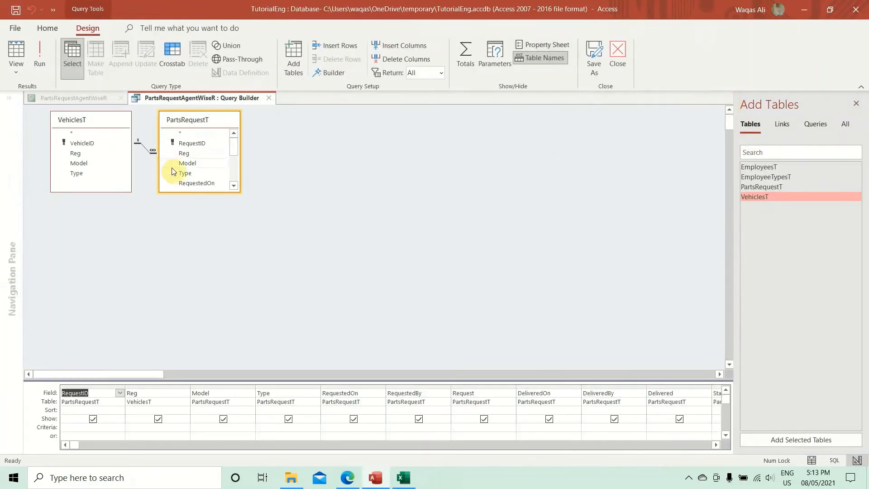
left_click_drag(181, 191, 190, 299)
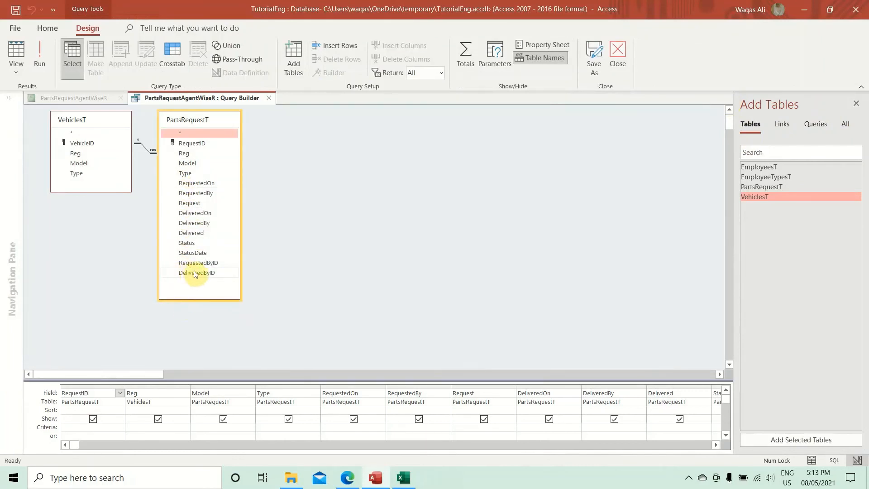
left_click(193, 265)
right_click(207, 97)
left_click(224, 107)
left_click(269, 97)
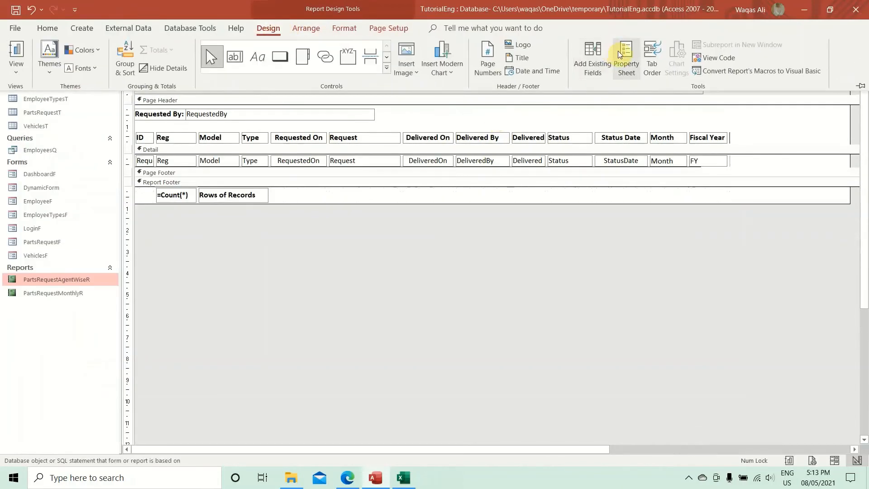
Step: Add the RequestedByID field with its label to the Page Header, directly after the RequestedBy text box
left_click(626, 58)
left_click(593, 58)
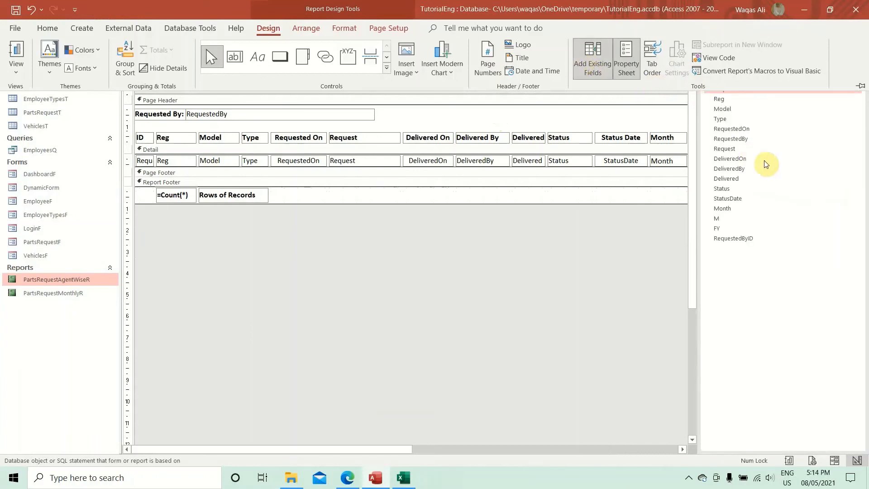
left_click_drag(733, 236, 440, 110)
left_click(414, 113)
key("Delete")
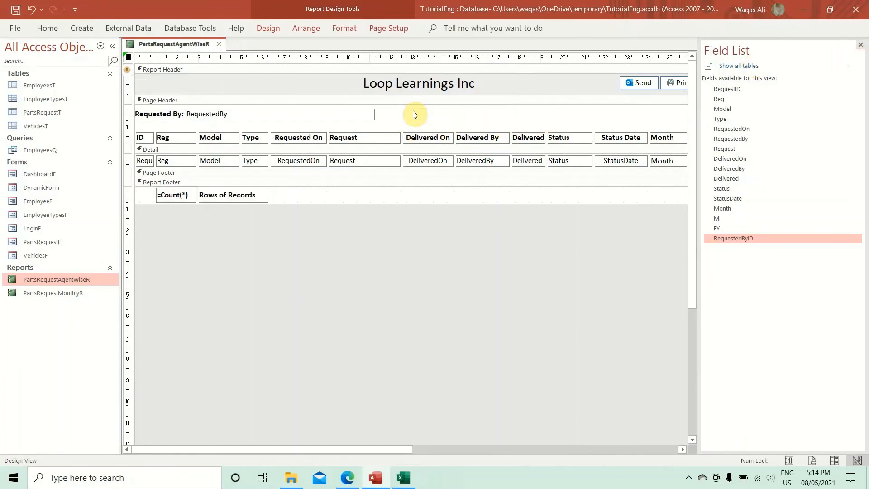
left_click_drag(726, 240, 458, 111)
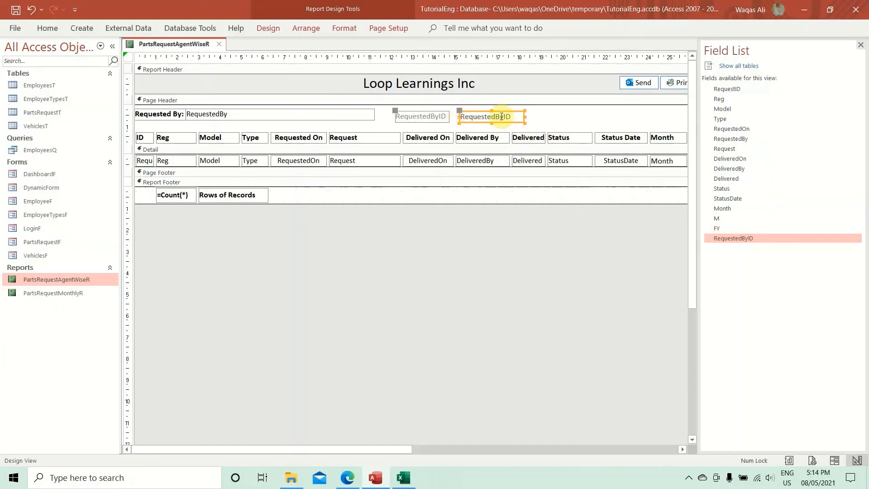
left_click(861, 46)
left_click_drag(413, 118, 399, 116)
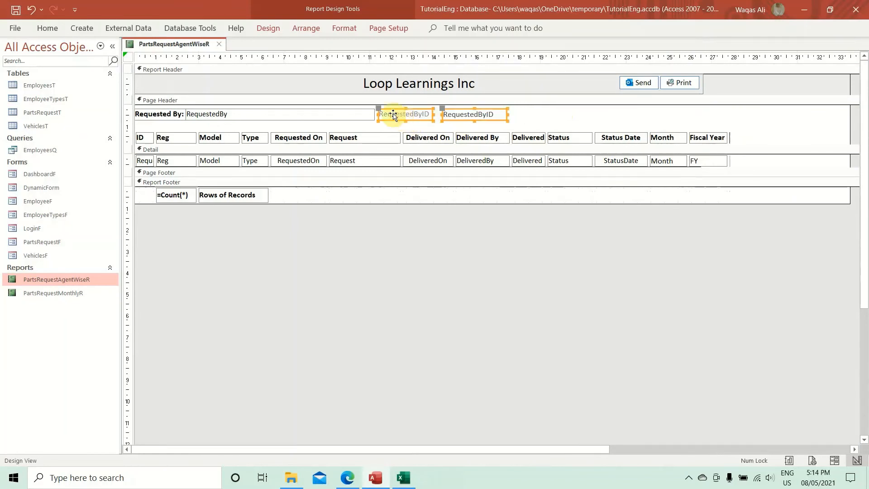
Step: Set the font color of the RequestedByID label and text box to black
left_click(50, 29)
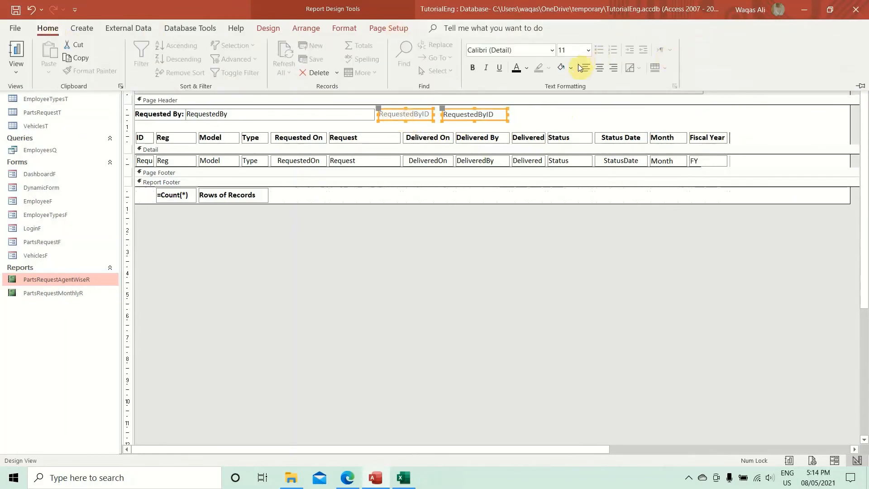
left_click(527, 68)
left_click(524, 116)
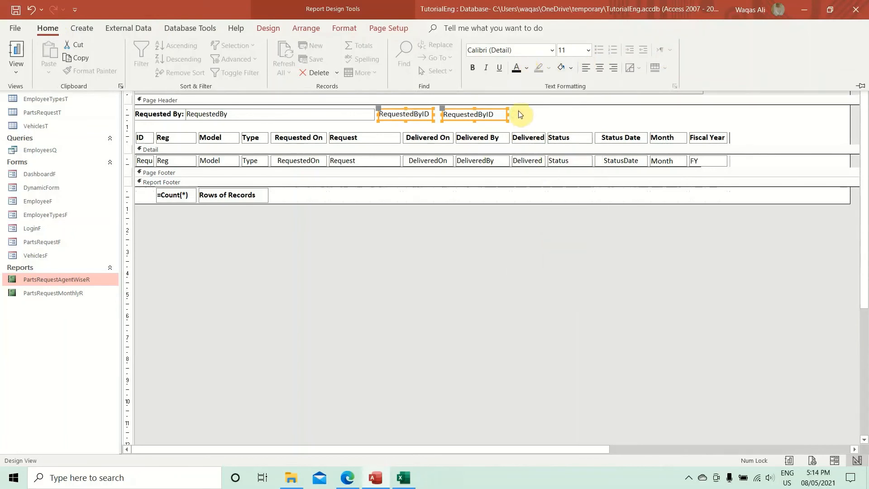
Step: Set Visible to No and the height to 0 for the RequestedByID label and text box, and save the report
left_click(277, 29)
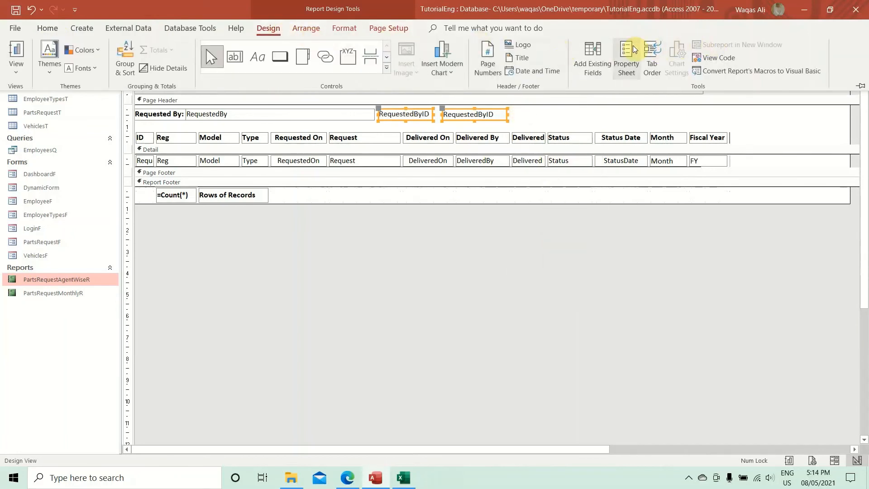
left_click(626, 59)
left_click(712, 98)
left_click(810, 111)
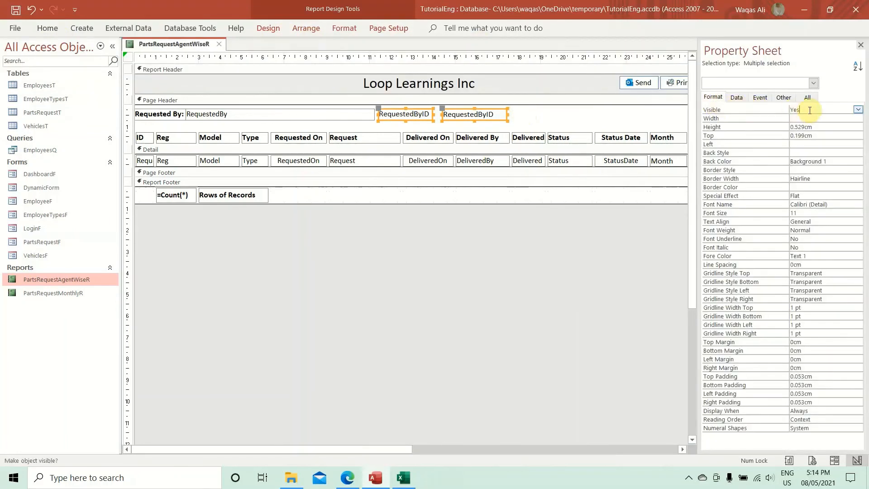
left_click(827, 126)
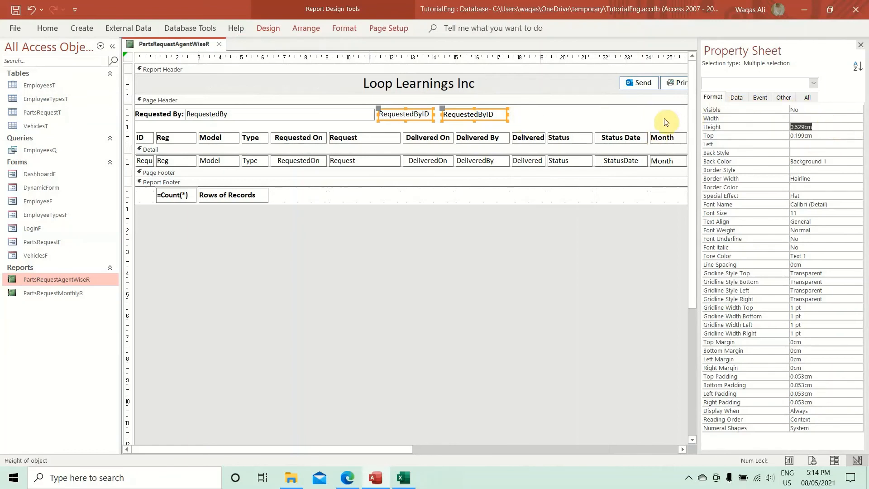
type("0")
key("Return")
right_click(171, 45)
left_click(174, 54)
left_click(861, 45)
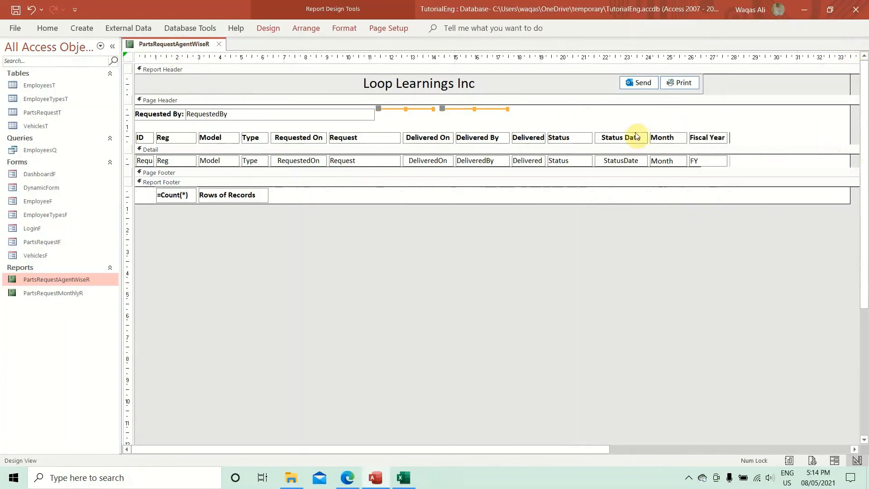
Step: Rename the Fiscal Year column heading to FY and narrow that column to about 1.1 cm
left_click(724, 136)
double_click(713, 137)
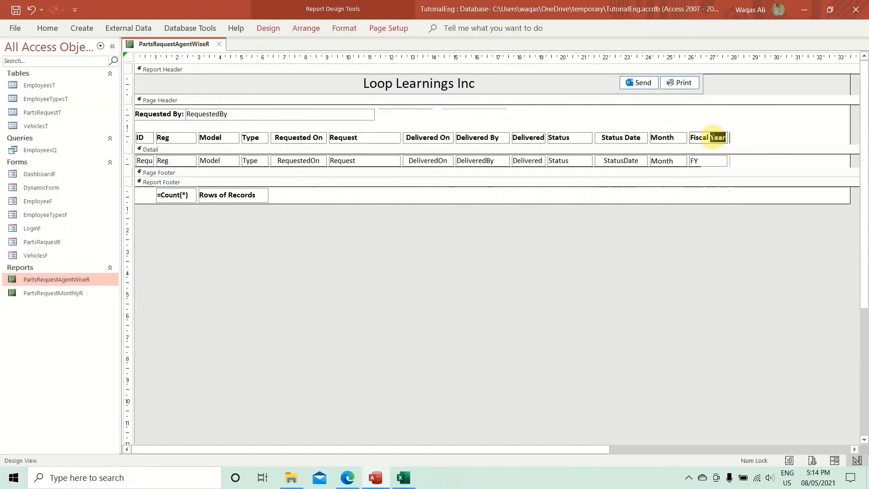
key("BackSpace")
type("FY")
key("Return")
left_click_drag(729, 137, 714, 137)
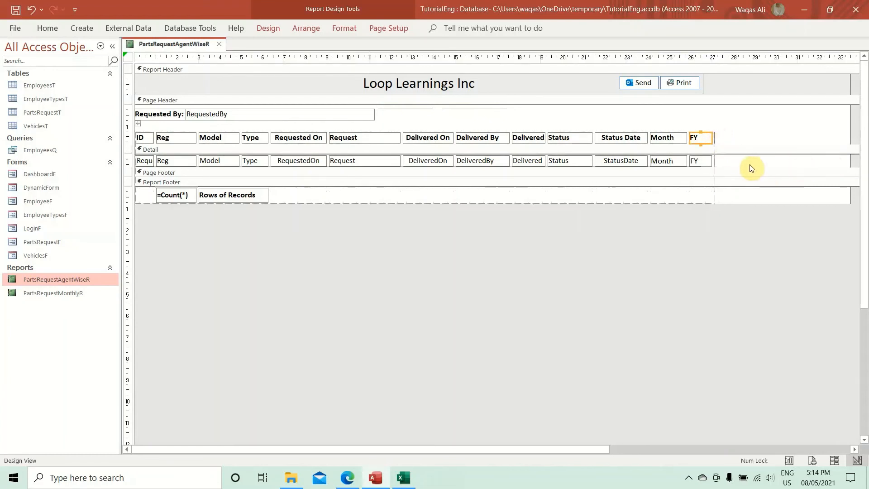
Step: Extend the Detail section's separator line to the end of the FY column and narrow the report to about 27 cm
left_click(694, 169)
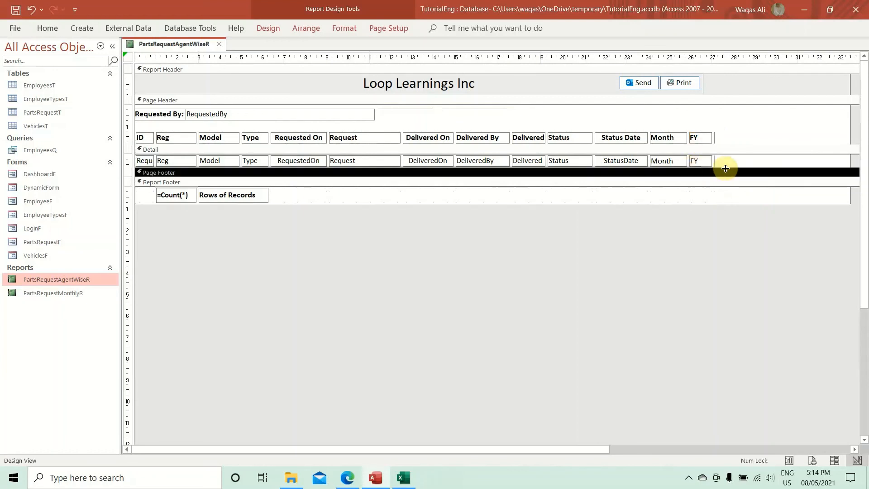
left_click_drag(753, 167, 742, 189)
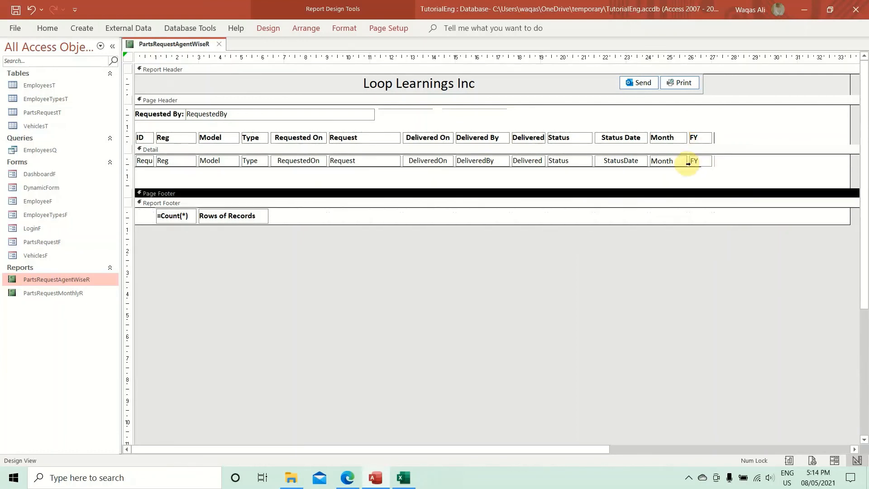
left_click(693, 166)
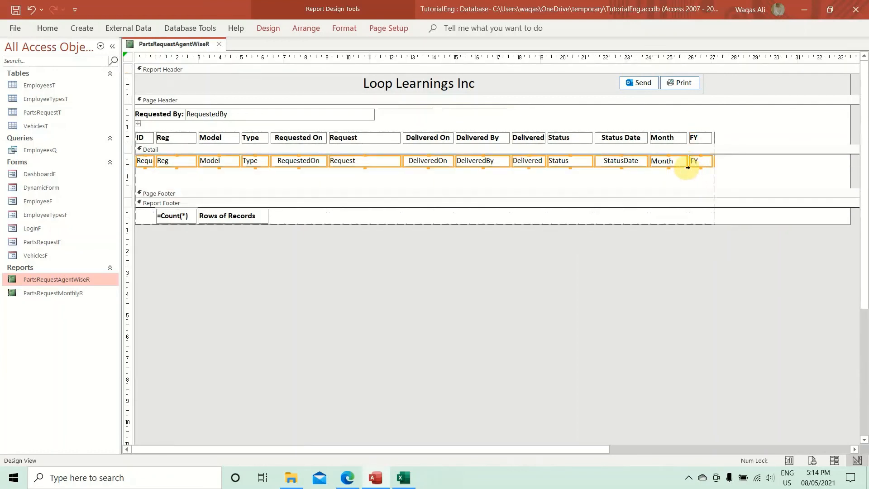
left_click(683, 182)
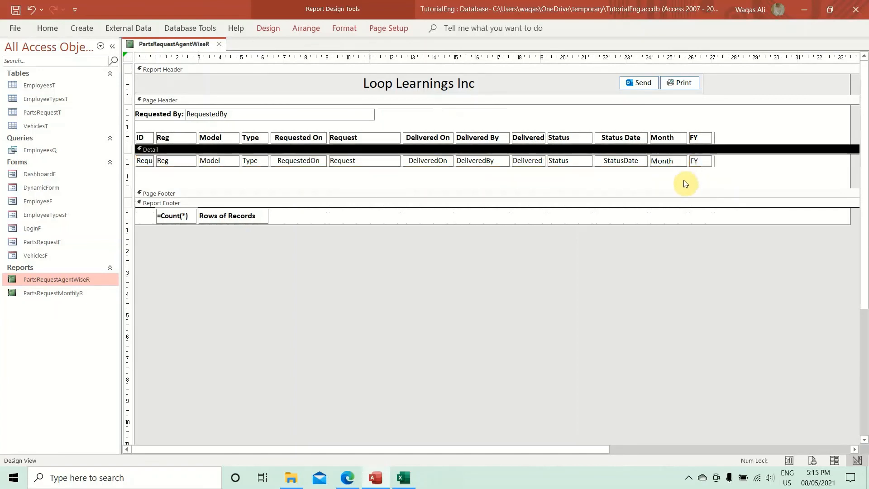
left_click(134, 172)
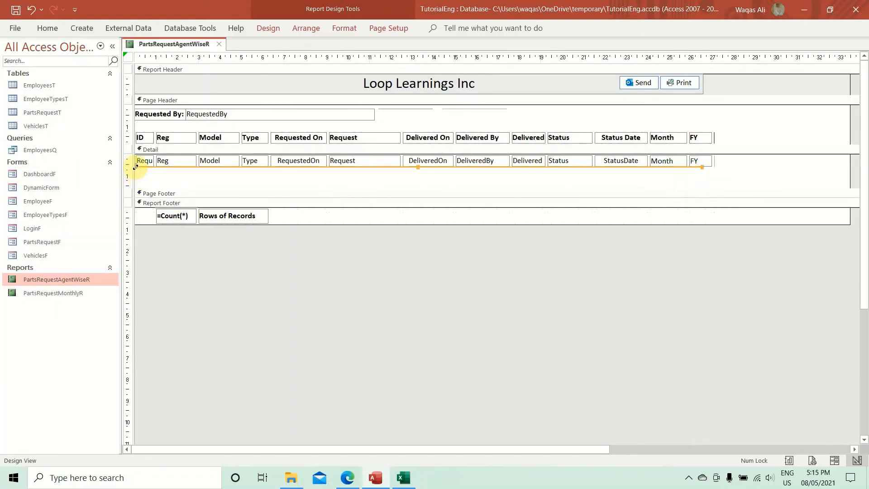
left_click_drag(702, 166, 710, 168)
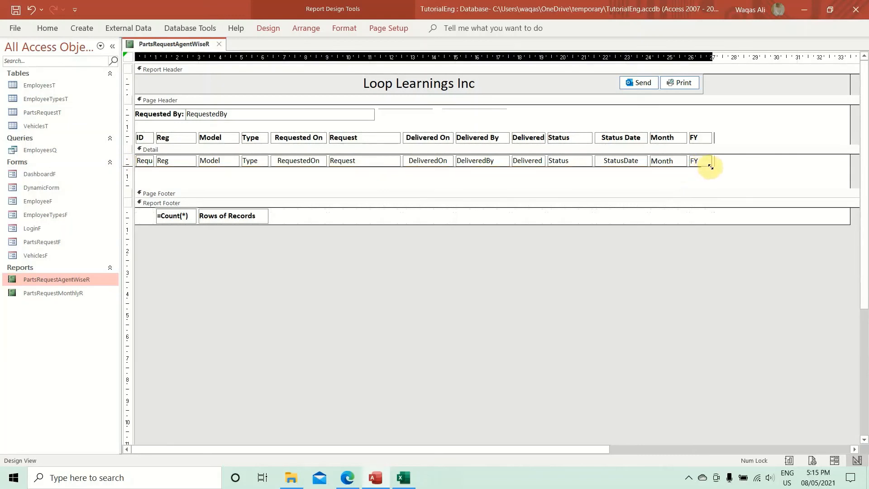
left_click(775, 177)
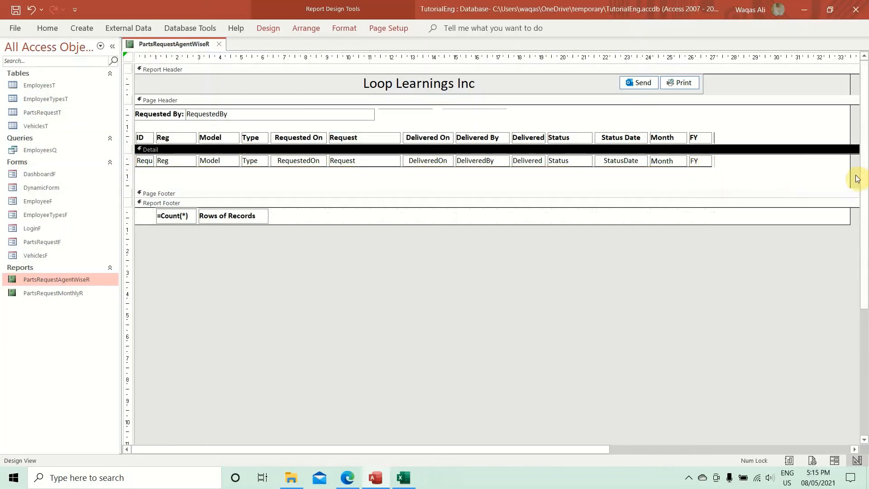
left_click_drag(850, 175, 480, 54)
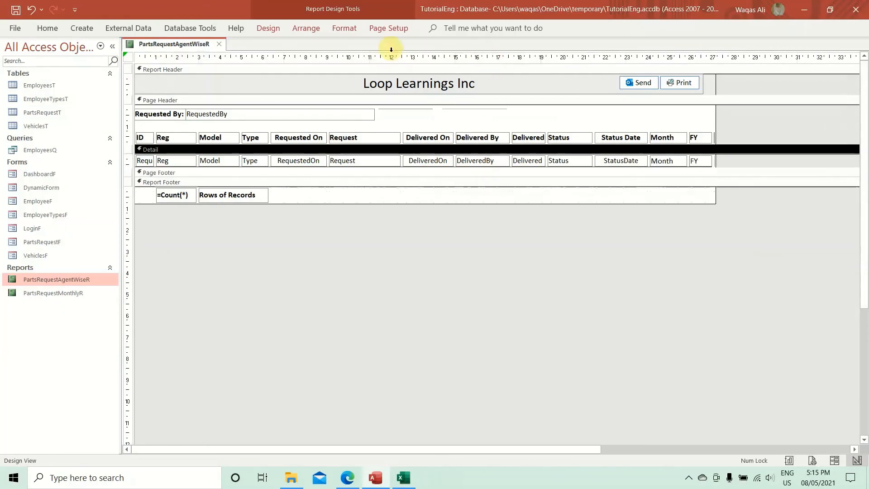
Step: Show the agent-wise report in Report View and check the Requested By header and the Month and FY columns
right_click(172, 44)
left_click(217, 102)
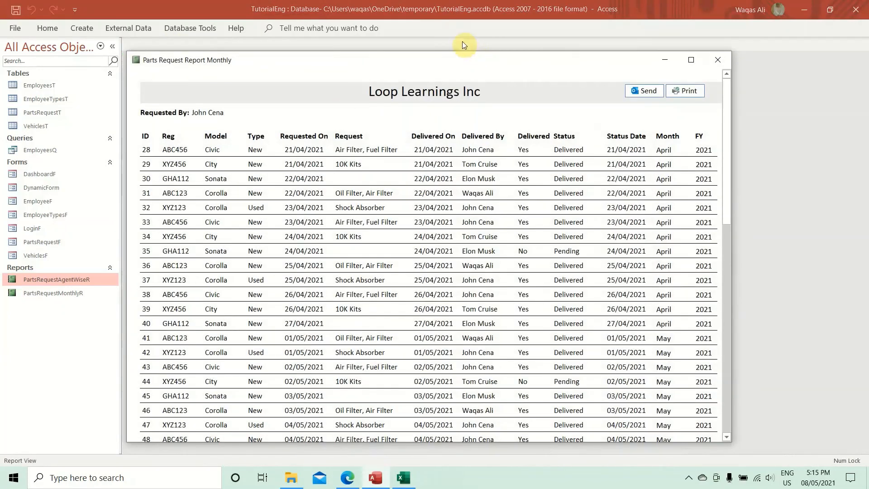
left_click_drag(423, 64, 508, 44)
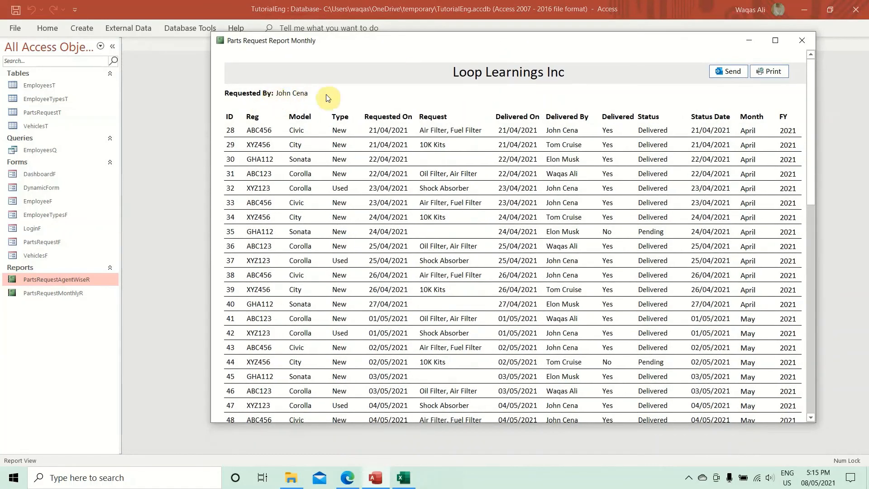
left_click(281, 94)
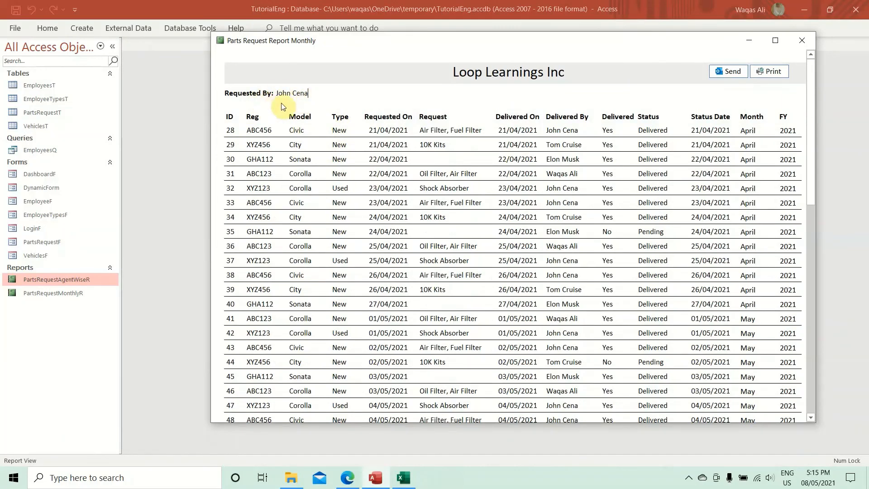
left_click_drag(811, 124, 788, 103)
left_click(385, 90)
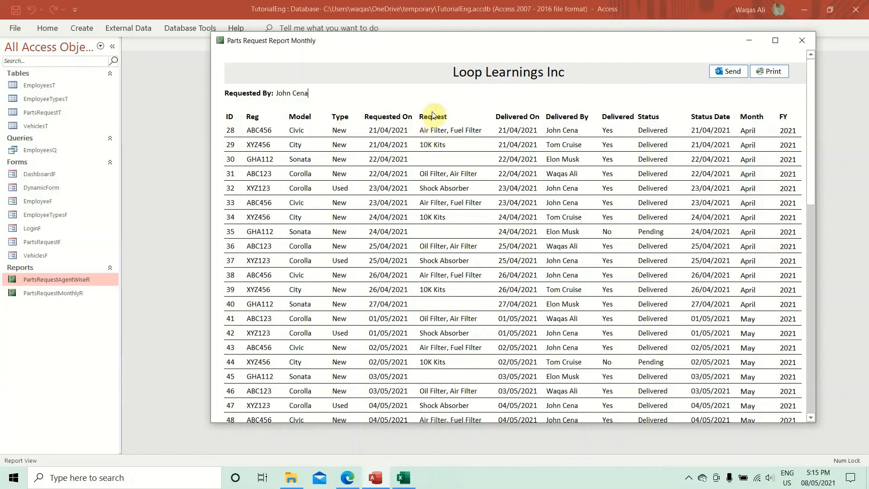
Step: Preview the agent-wise report for printing and check its second page for overflow before returning to page 1
right_click(432, 48)
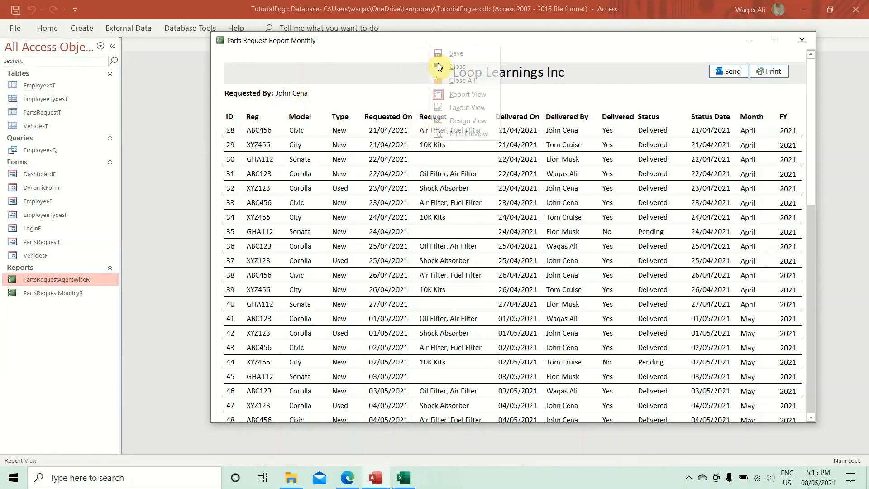
left_click(462, 132)
left_click(465, 136)
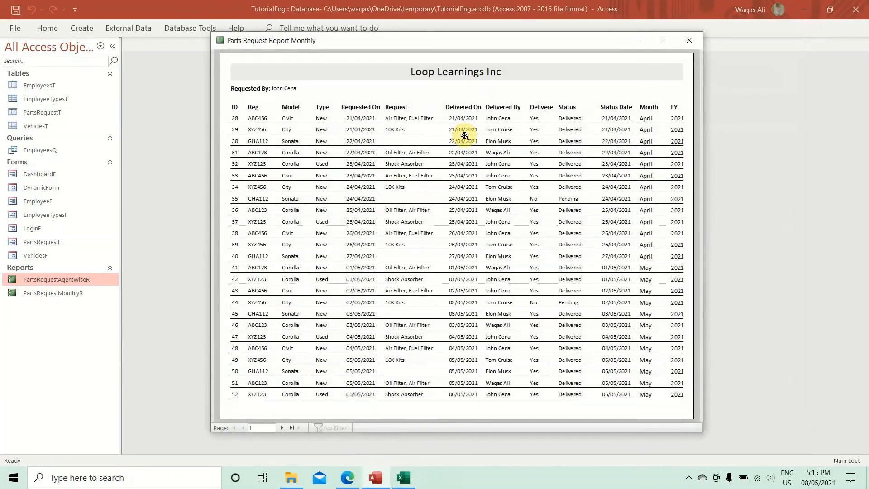
left_click(281, 428)
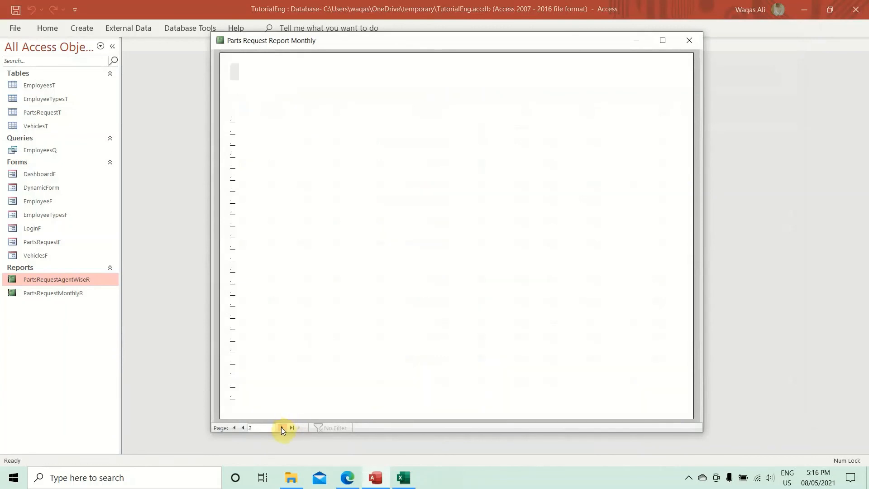
left_click(244, 427)
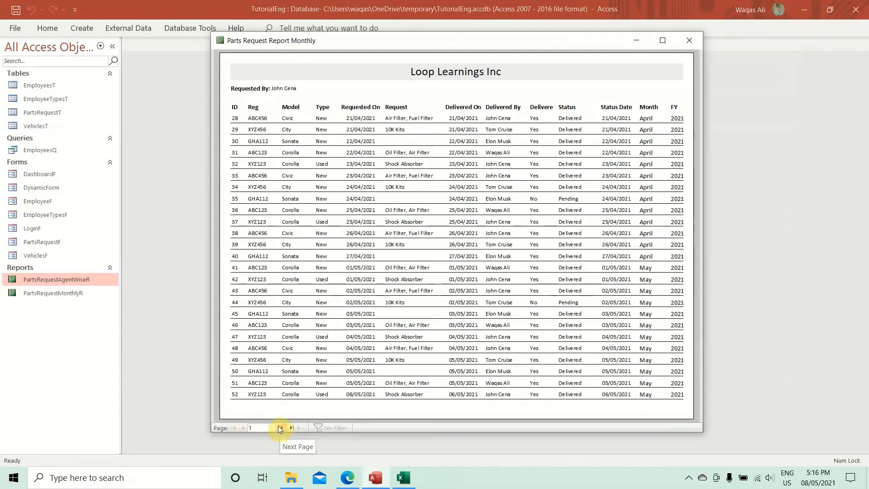
Step: In Design View, narrow the Model column to about 1.6 cm and the Requested On column to about 2.4 cm
right_click(499, 78)
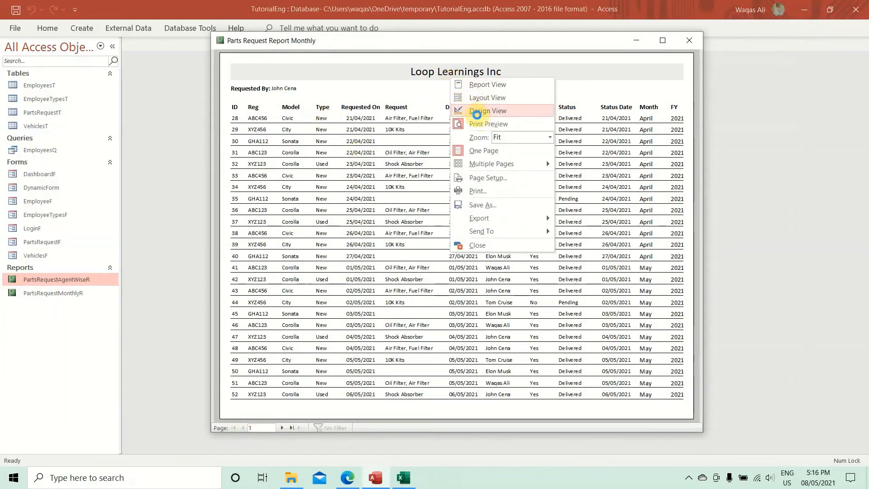
left_click(534, 109)
left_click(229, 138)
left_click_drag(236, 137, 231, 137)
left_click(252, 139)
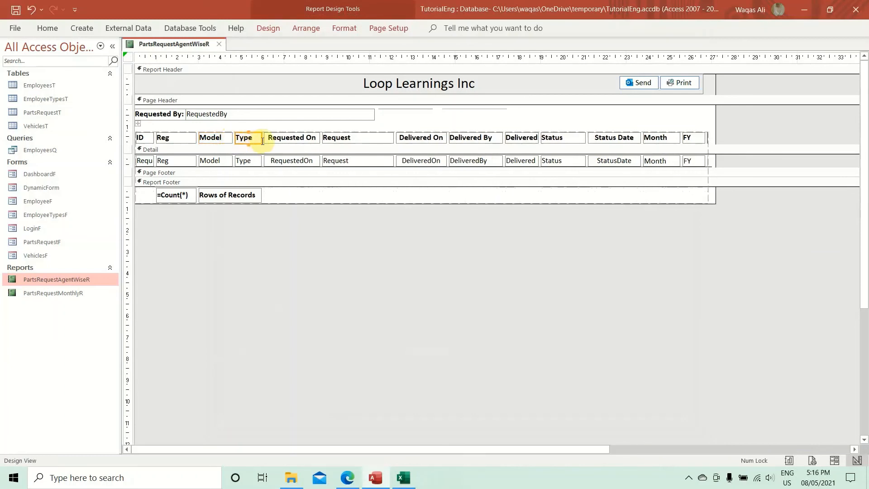
left_click(281, 137)
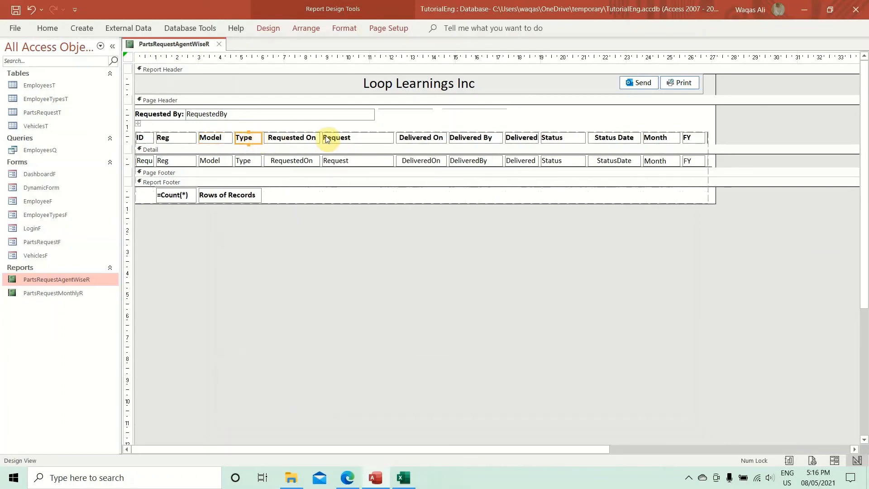
left_click_drag(319, 138, 317, 138)
Step: Shorten the Detail separator line to the FY column's edge and reduce the report width to about 26.6 cm
left_click_drag(723, 159, 707, 173)
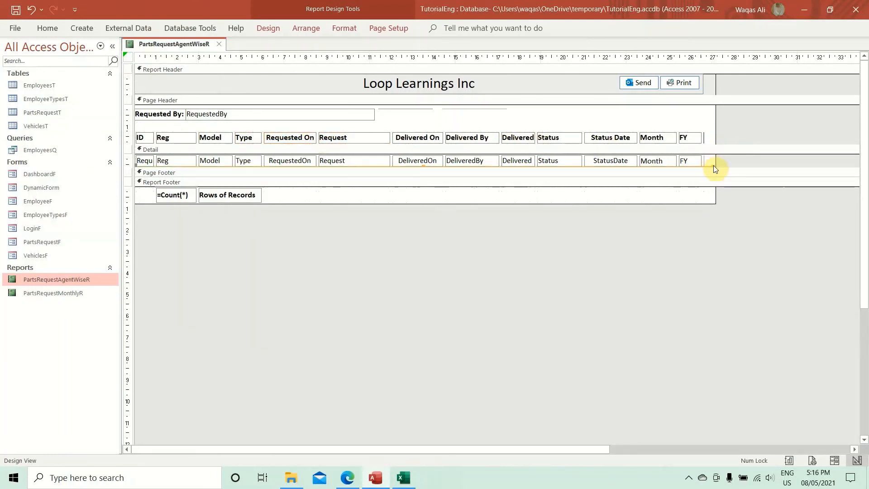
left_click_drag(713, 166, 700, 166)
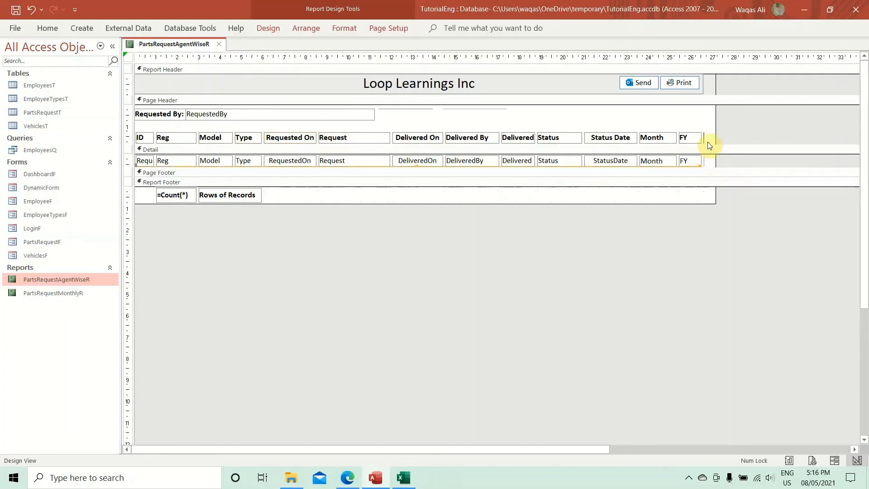
left_click_drag(716, 85, 705, 85)
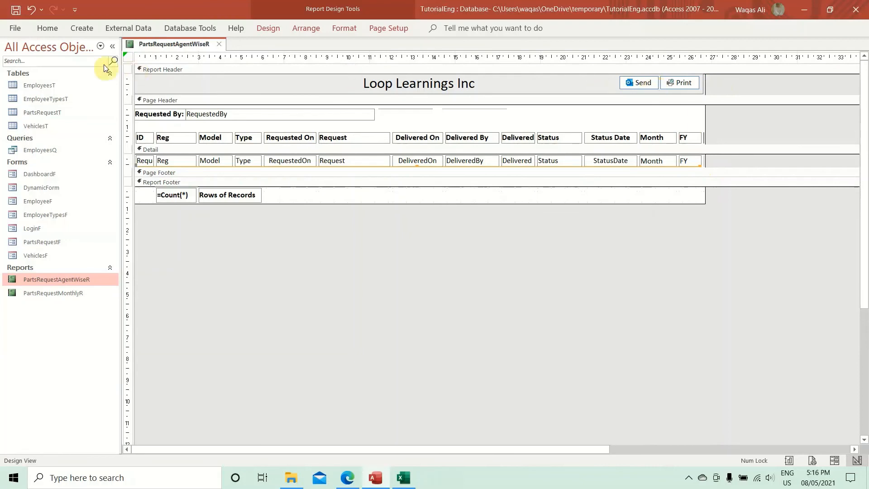
Step: Preview the narrowed report for printing, check pages 1 and 3, view it maximized, and close it
right_click(151, 44)
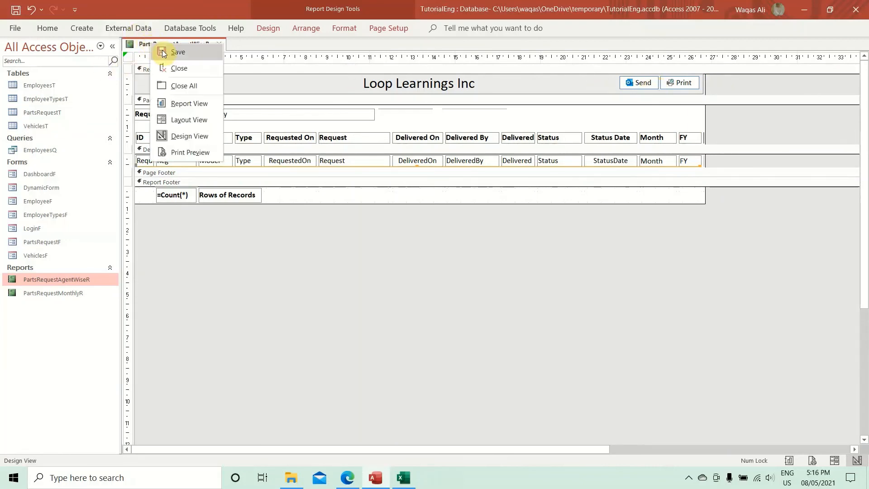
left_click(204, 152)
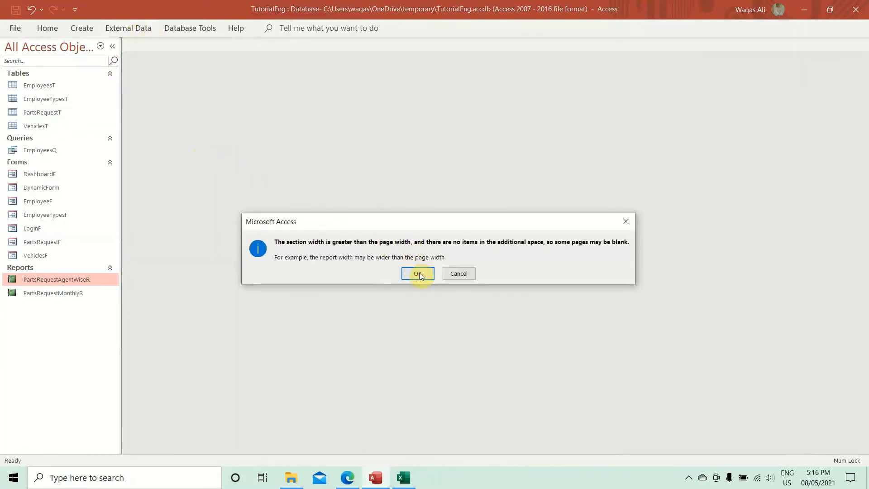
left_click(418, 275)
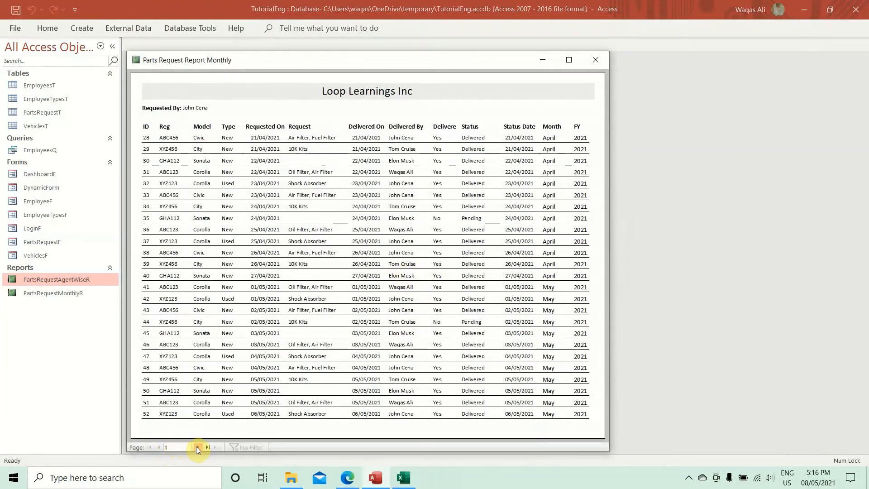
double_click(197, 446)
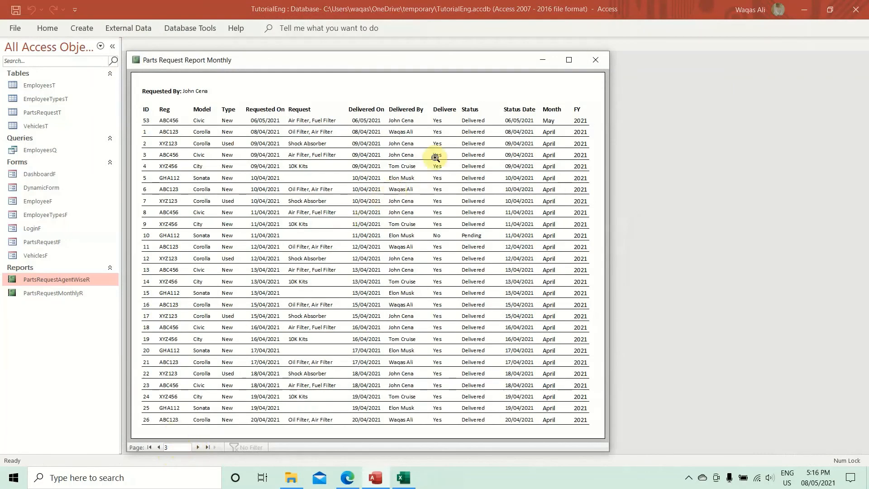
left_click(145, 447)
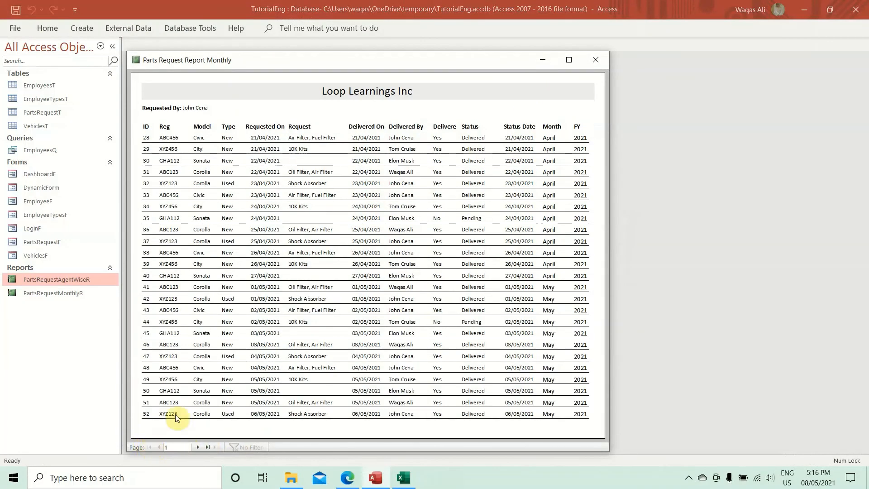
left_click(569, 59)
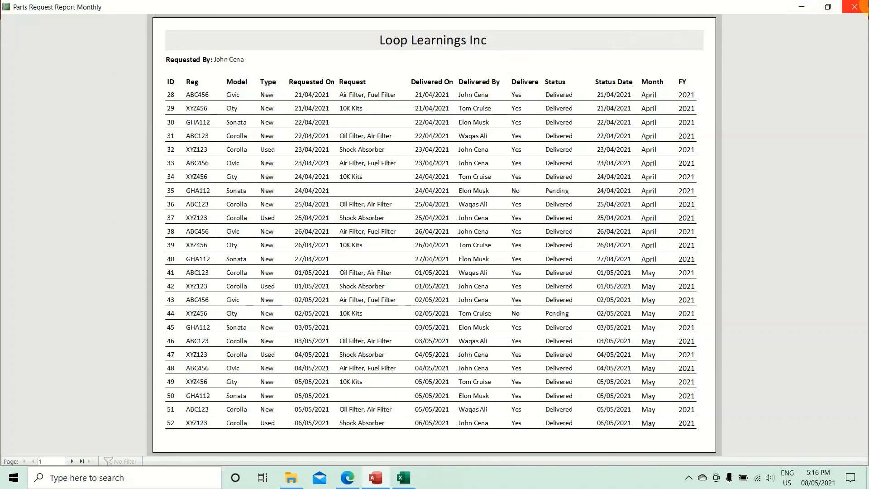
left_click(854, 7)
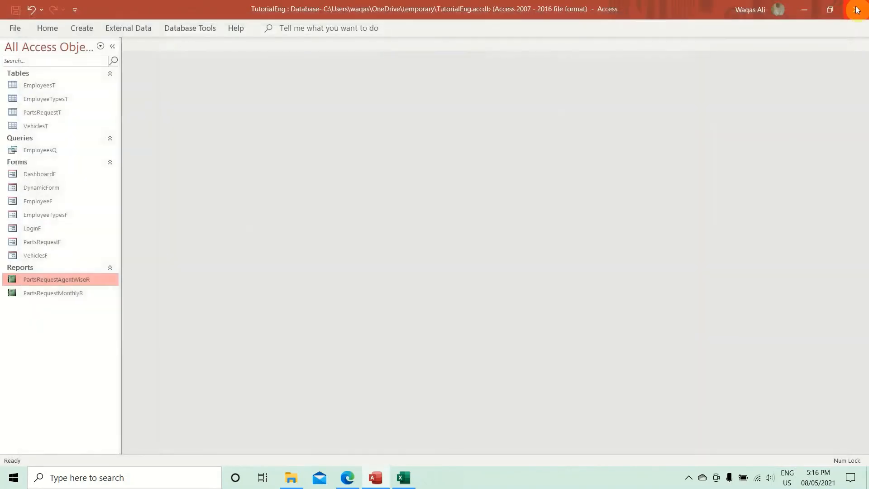
Step: Open the PartsRequestMonthlyR report and examine its layout, maximizing the report window and restoring it to normal size
double_click(68, 294)
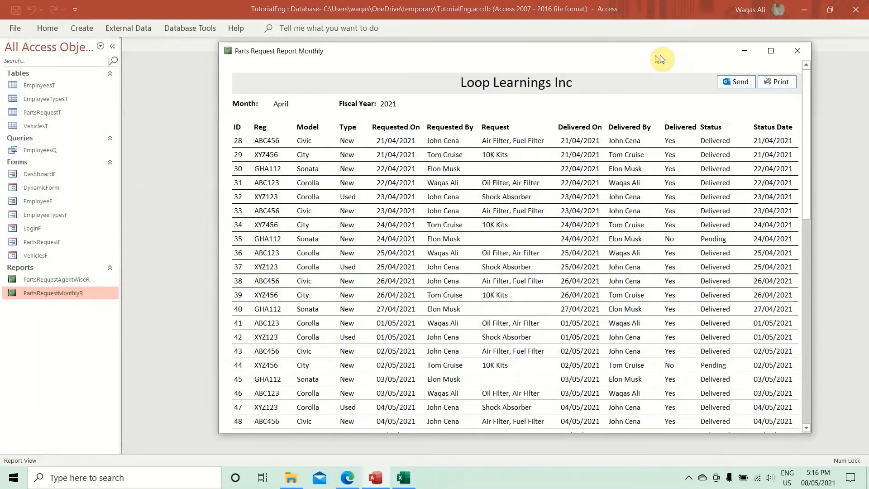
left_click_drag(656, 55, 643, 59)
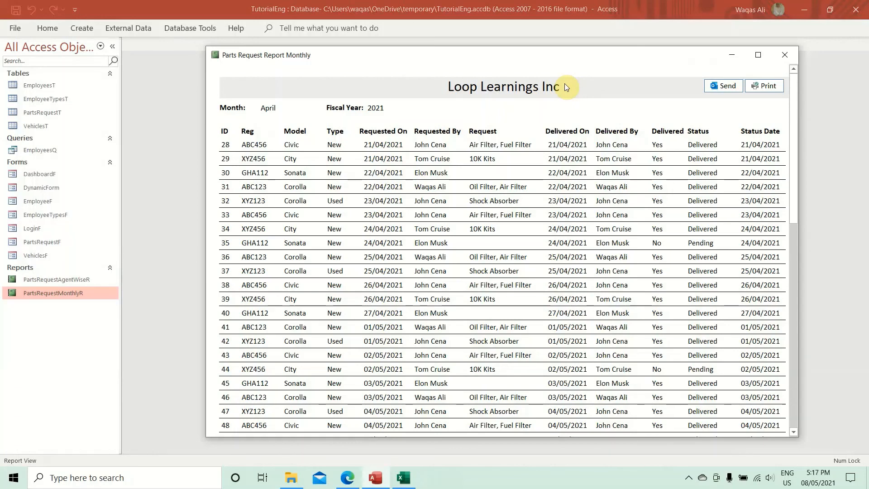
left_click(758, 55)
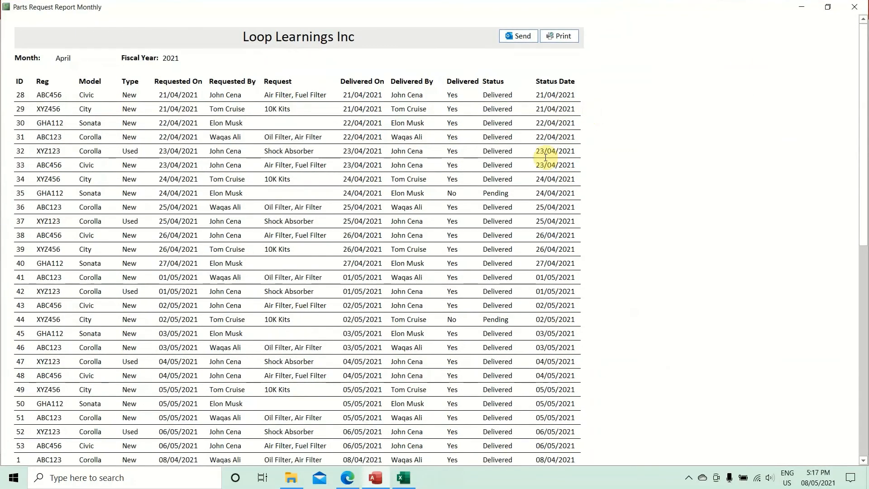
left_click(833, 7)
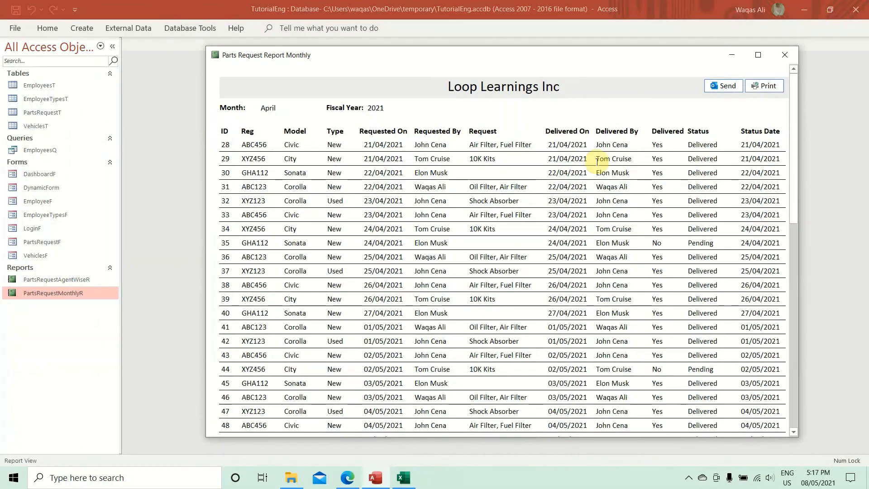